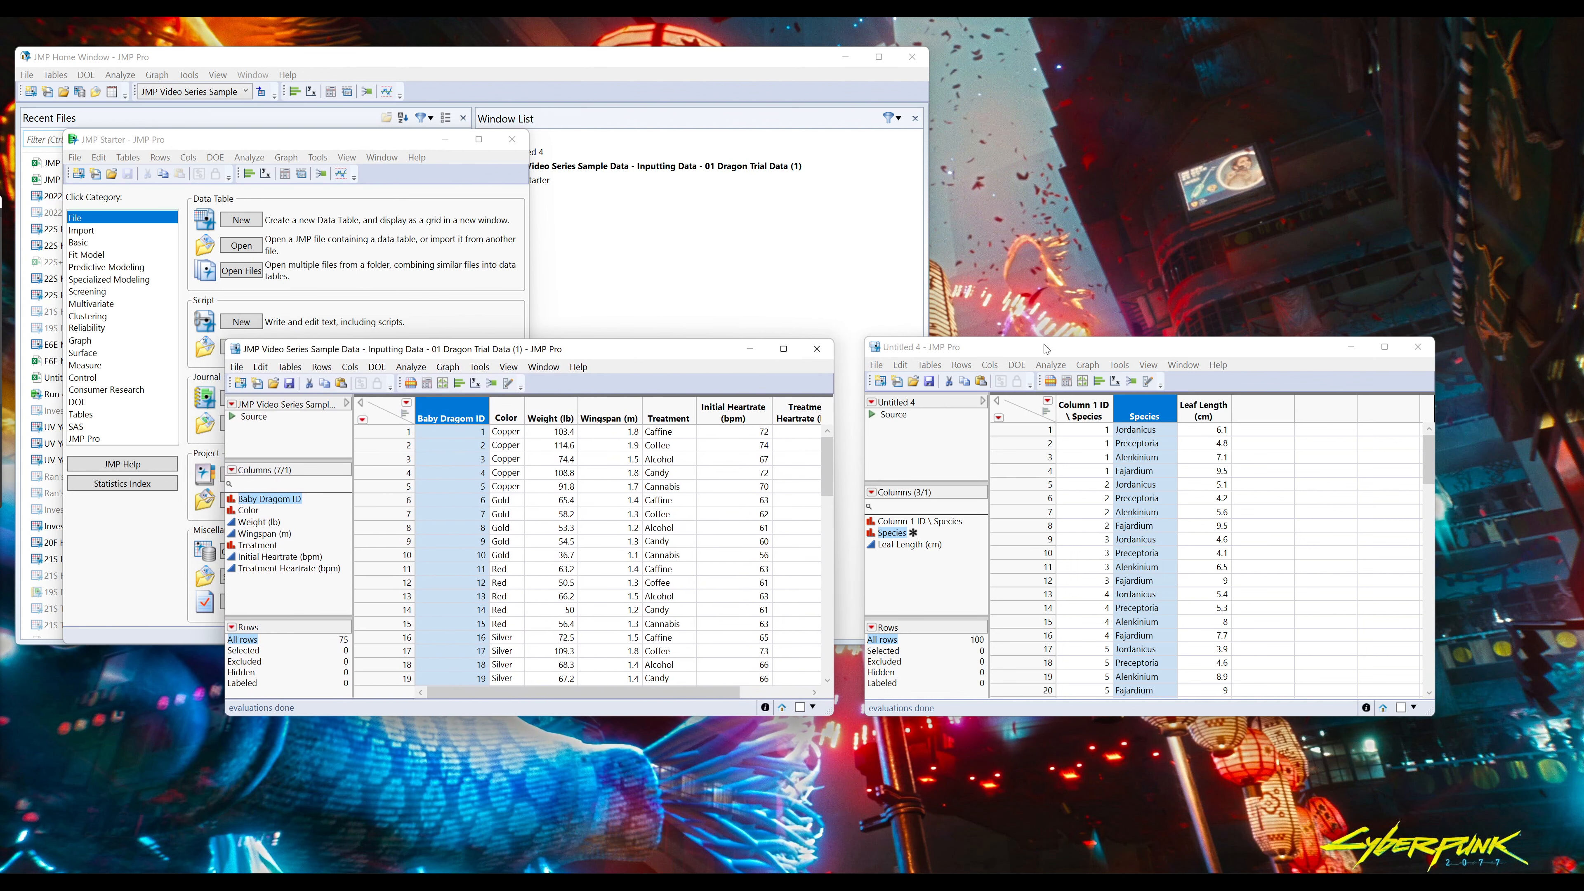
# - Open Graph Builder for the 01 Dragon Trial Data table and move its window clear of the data tables
pyautogui.click(1033, 359)
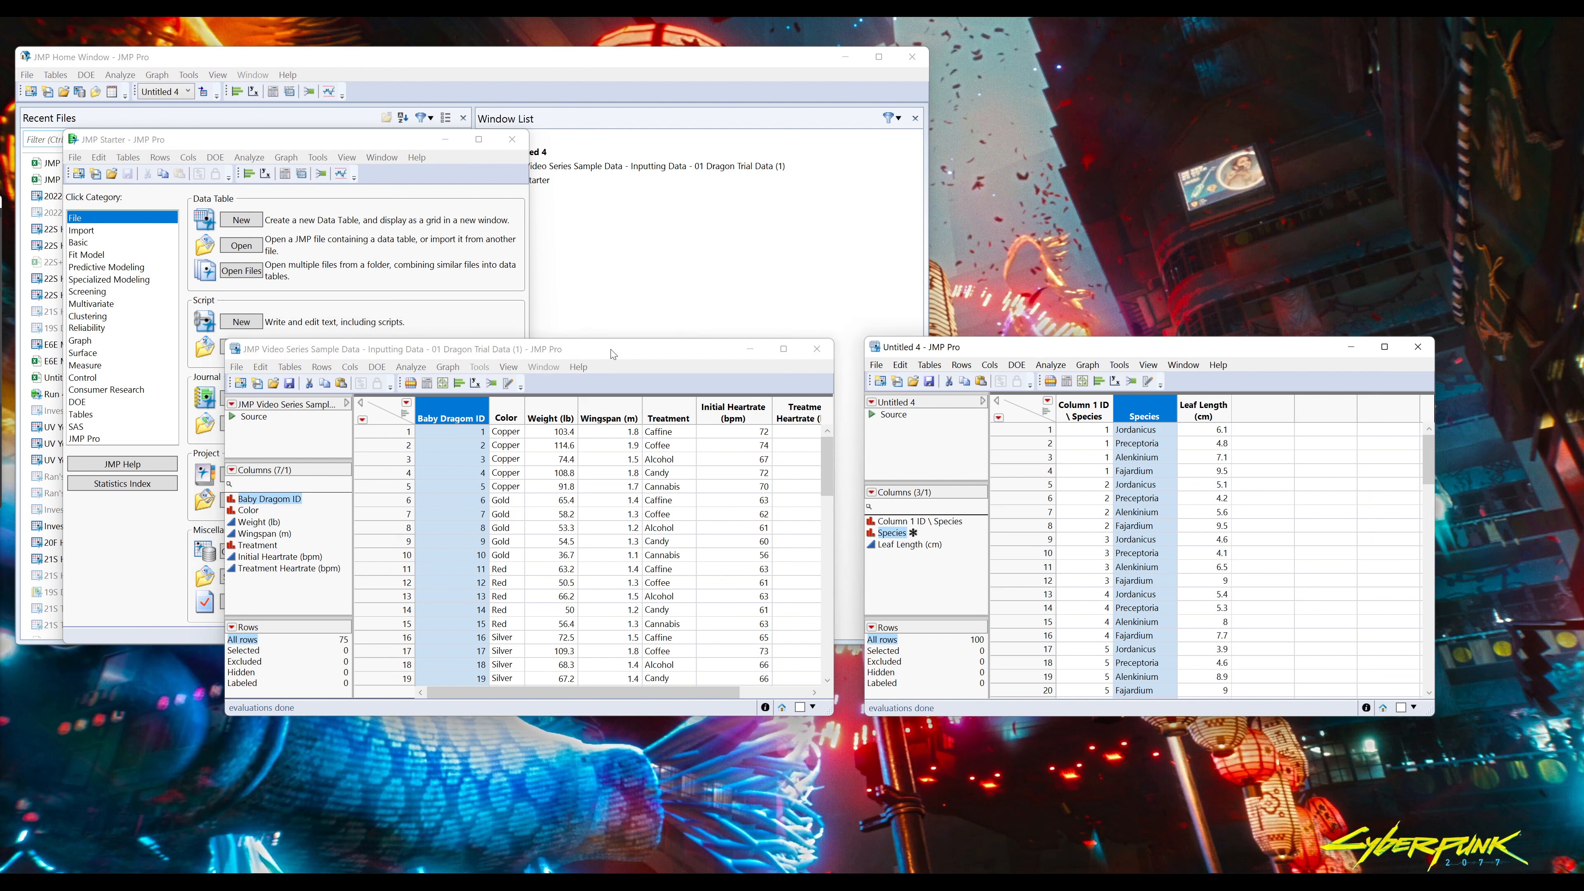
pyautogui.click(598, 354)
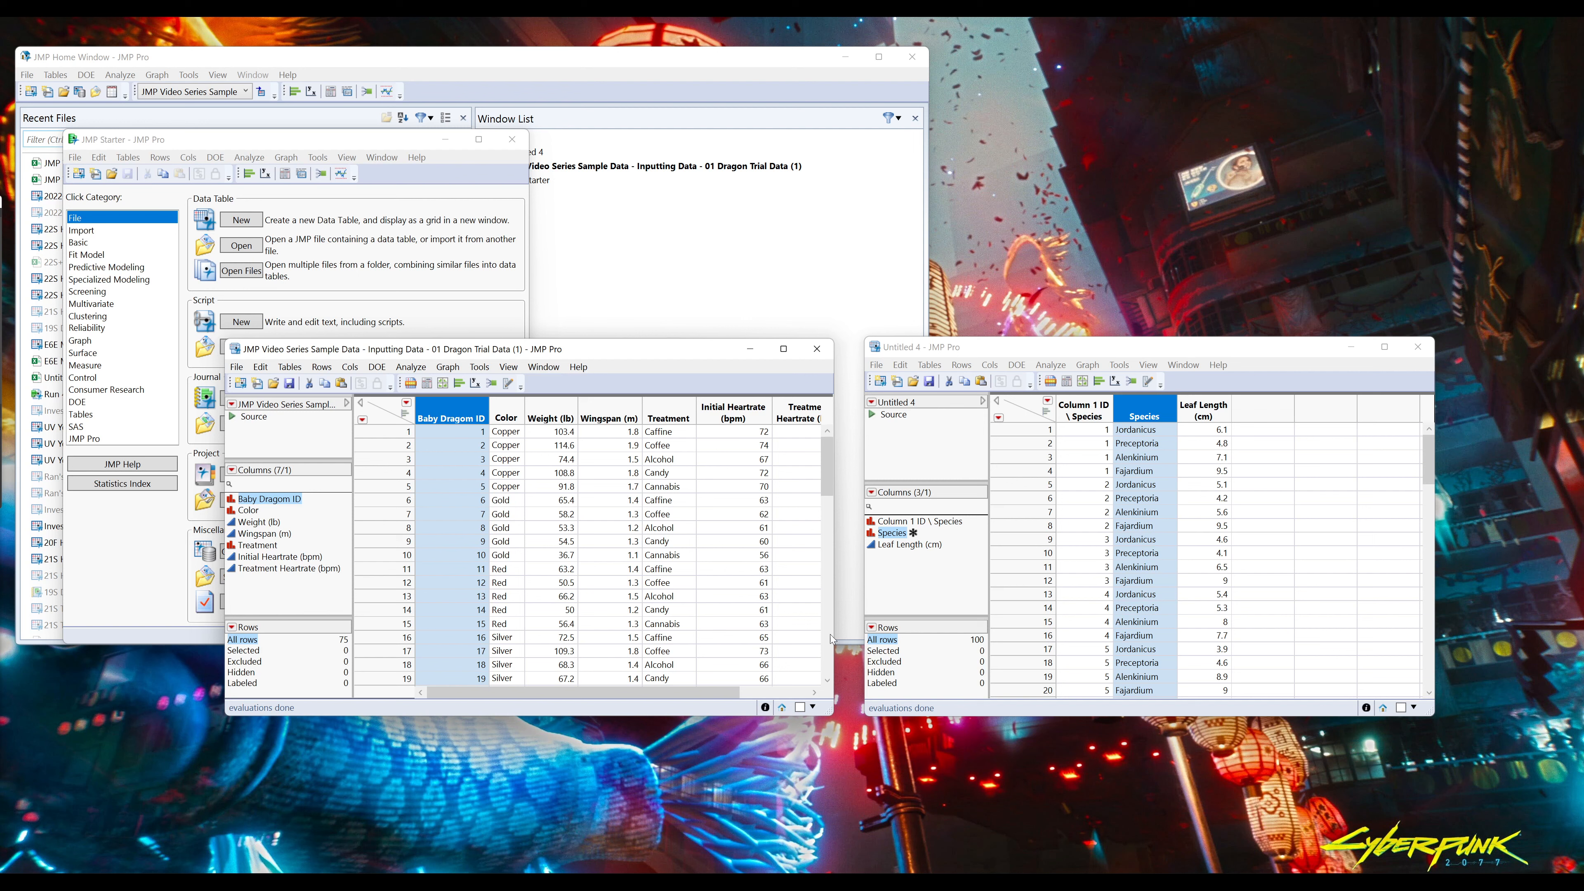
pyautogui.click(453, 367)
pyautogui.click(460, 372)
pyautogui.click(459, 370)
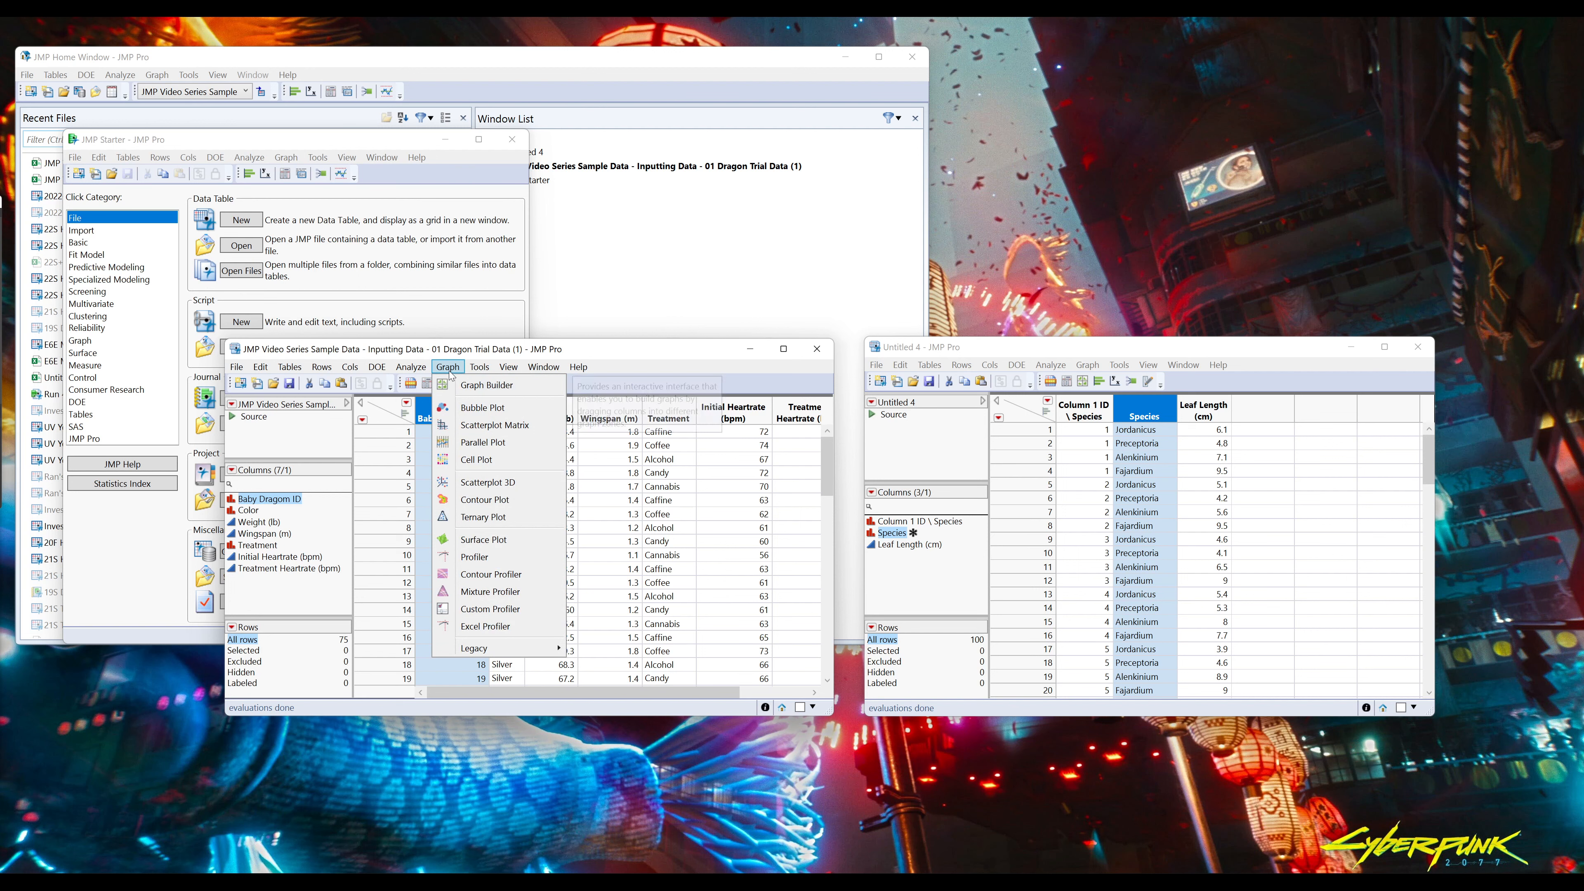
pyautogui.click(450, 365)
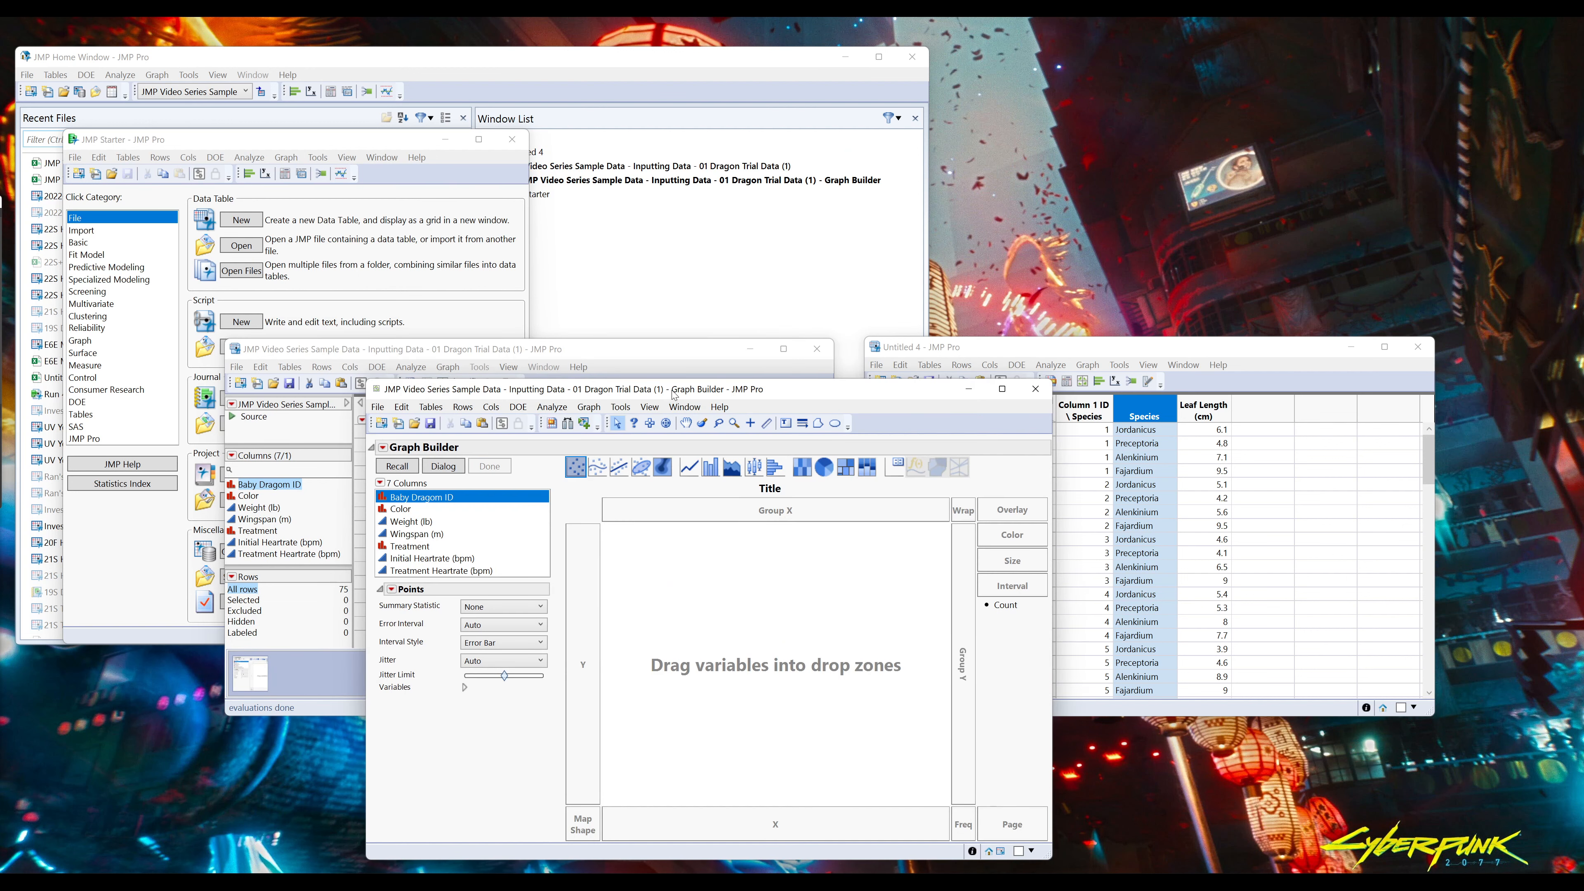
pyautogui.moveTo(673, 392); pyautogui.dragTo(696, 248)
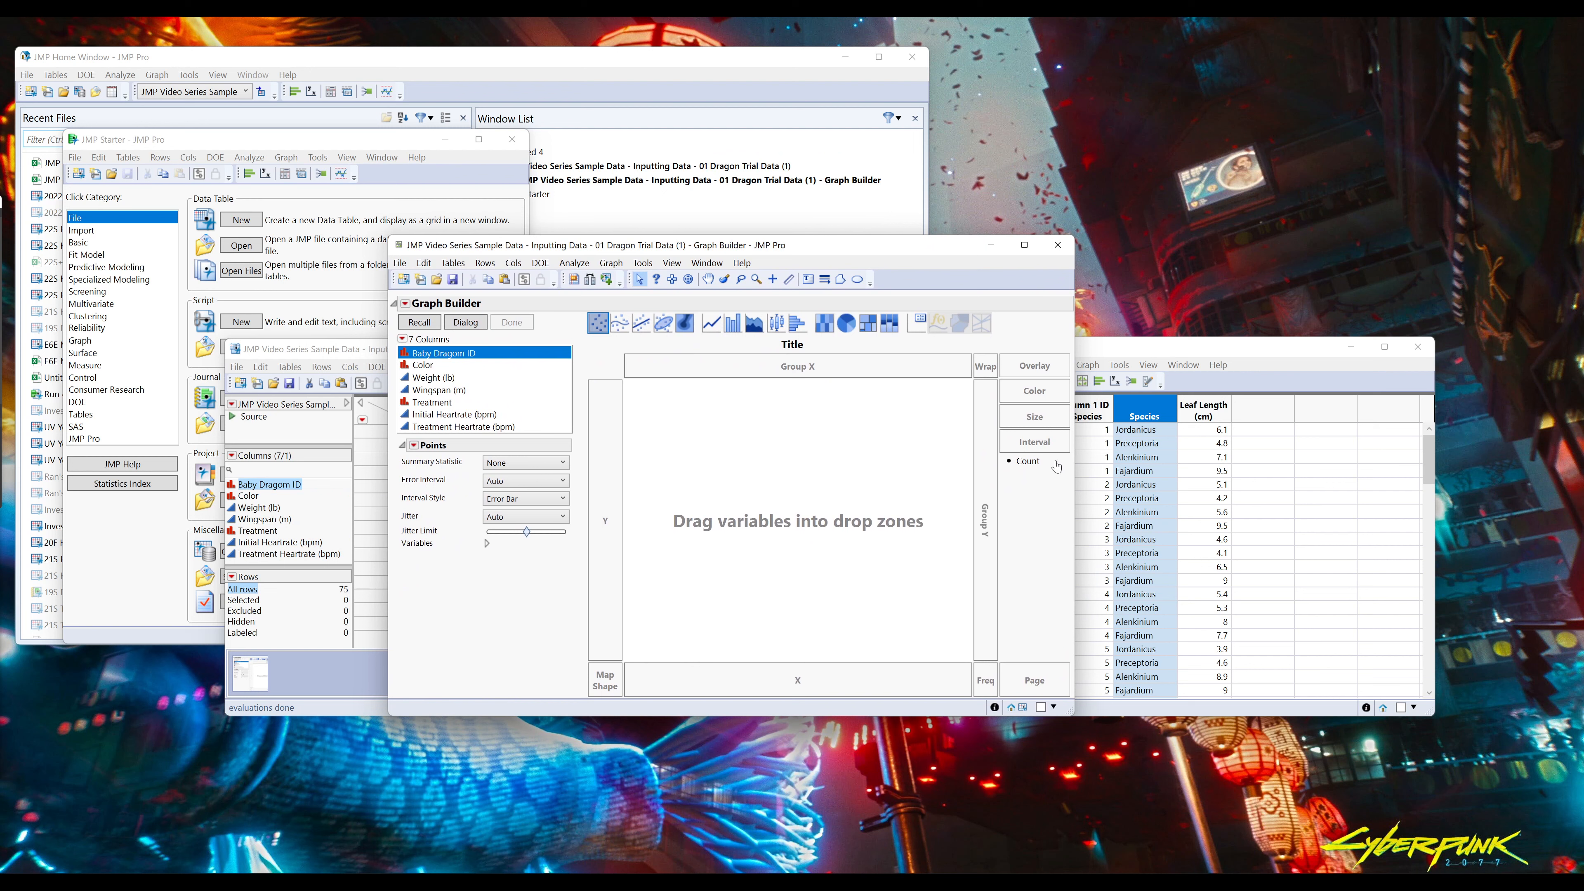
# - Build a bar chart with Color on the X axis and Initial Heartrate (bpm) on the Y axis
pyautogui.click(433, 407)
pyautogui.click(418, 367)
pyautogui.moveTo(417, 366); pyautogui.dragTo(797, 682)
pyautogui.click(447, 427)
pyautogui.click(449, 414)
pyautogui.moveTo(449, 414); pyautogui.dragTo(601, 499)
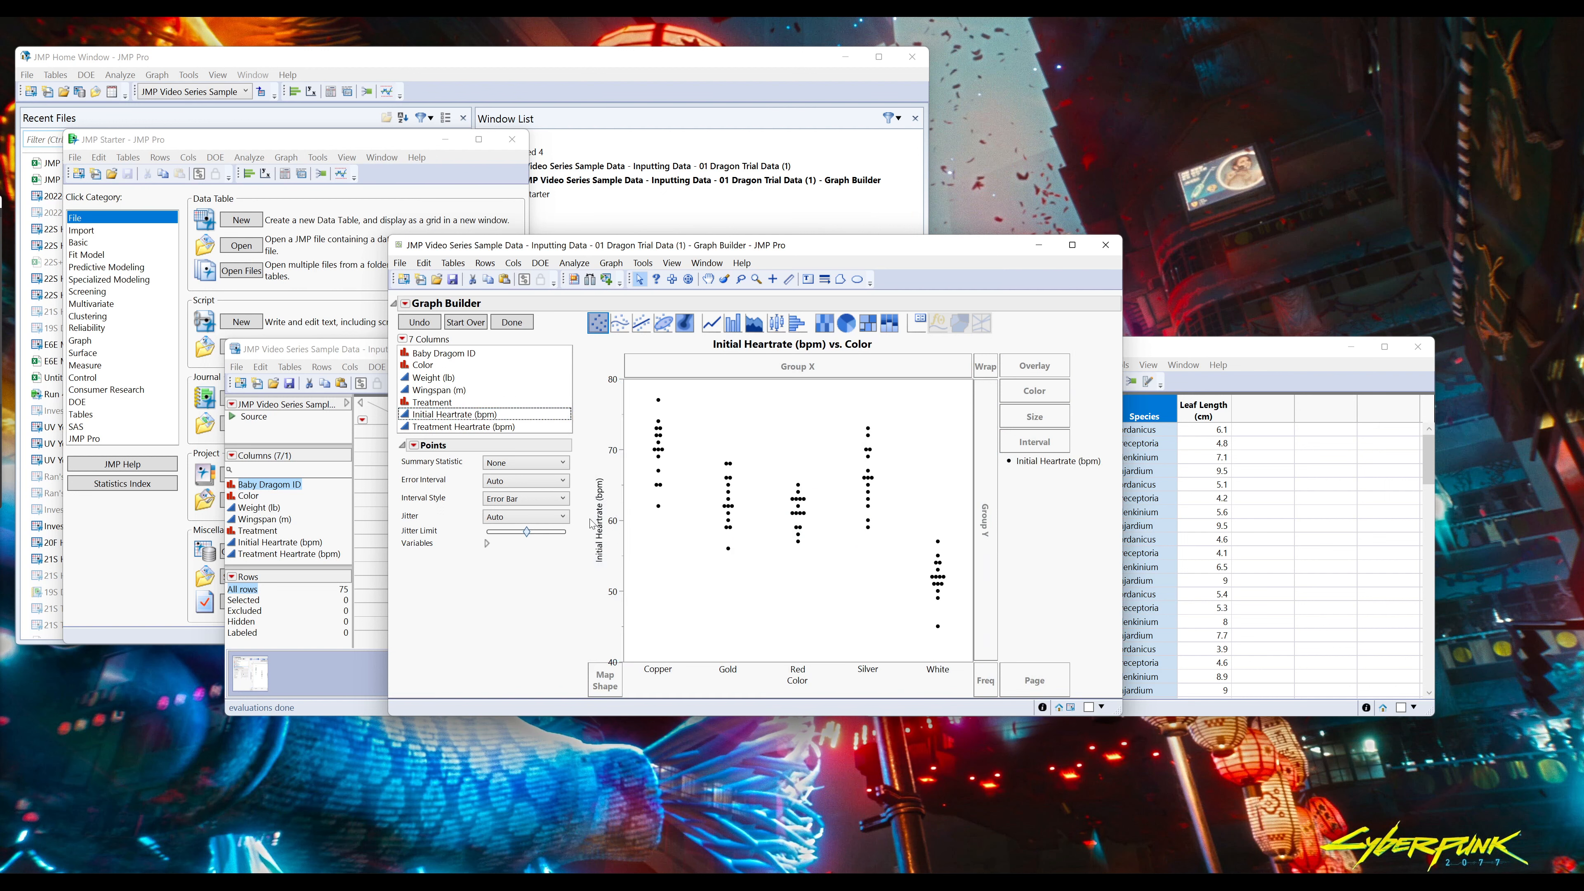
pyautogui.click(728, 327)
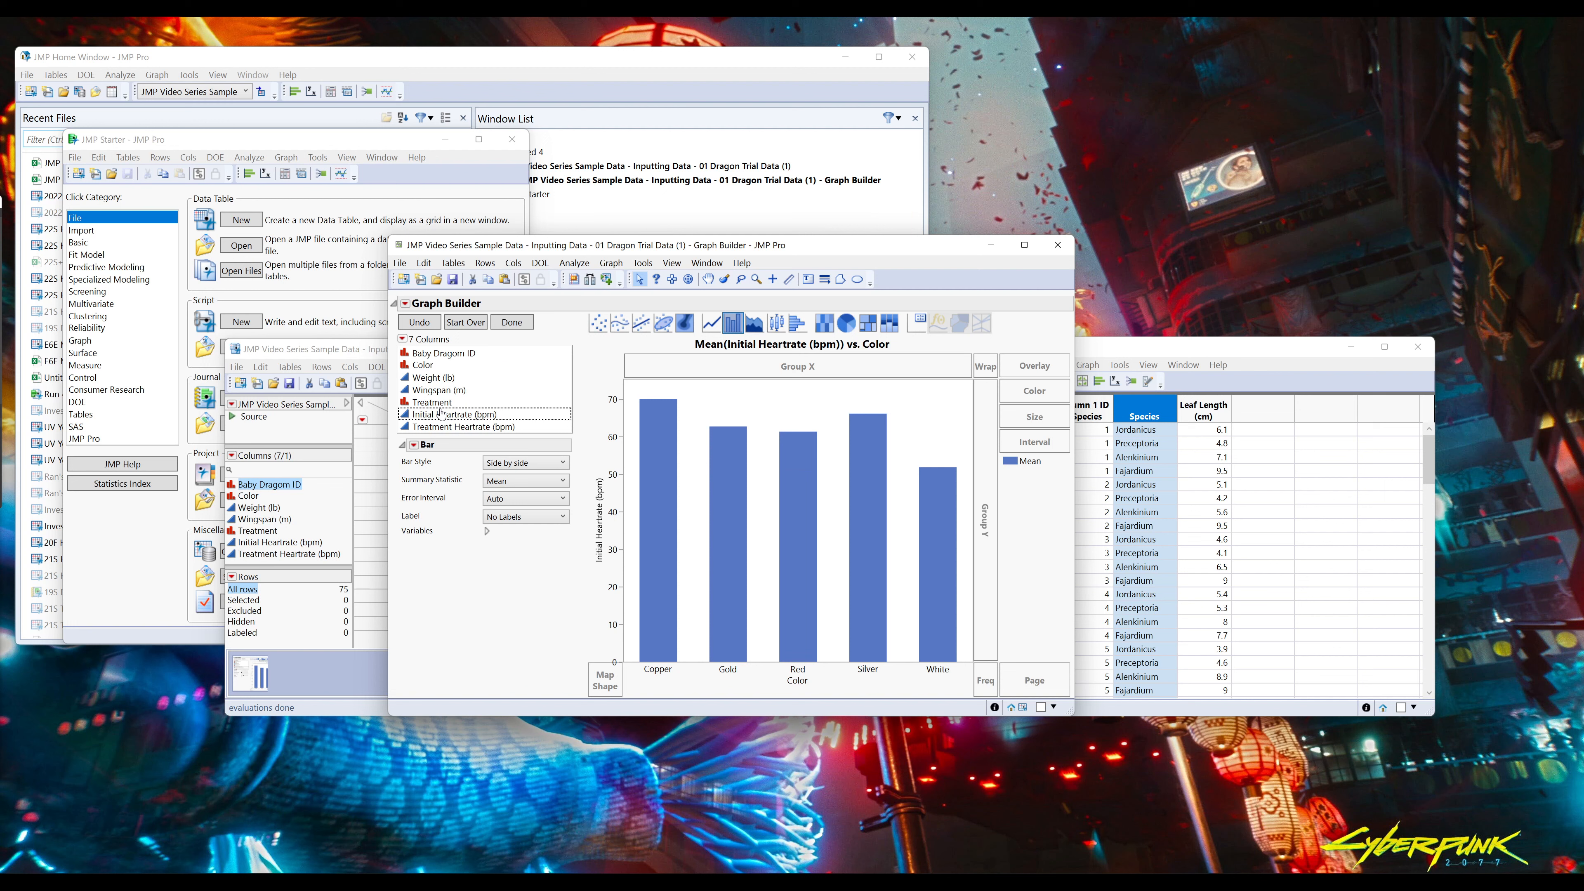
# - Start the graph over and build a bar chart with Treatment on X and Treatment Heartrate (bpm) on Y
pyautogui.moveTo(434, 403)
pyautogui.mouseDown()
pyautogui.moveTo(655, 406)
pyautogui.moveTo(826, 375)
pyautogui.moveTo(446, 400)
pyautogui.mouseUp()
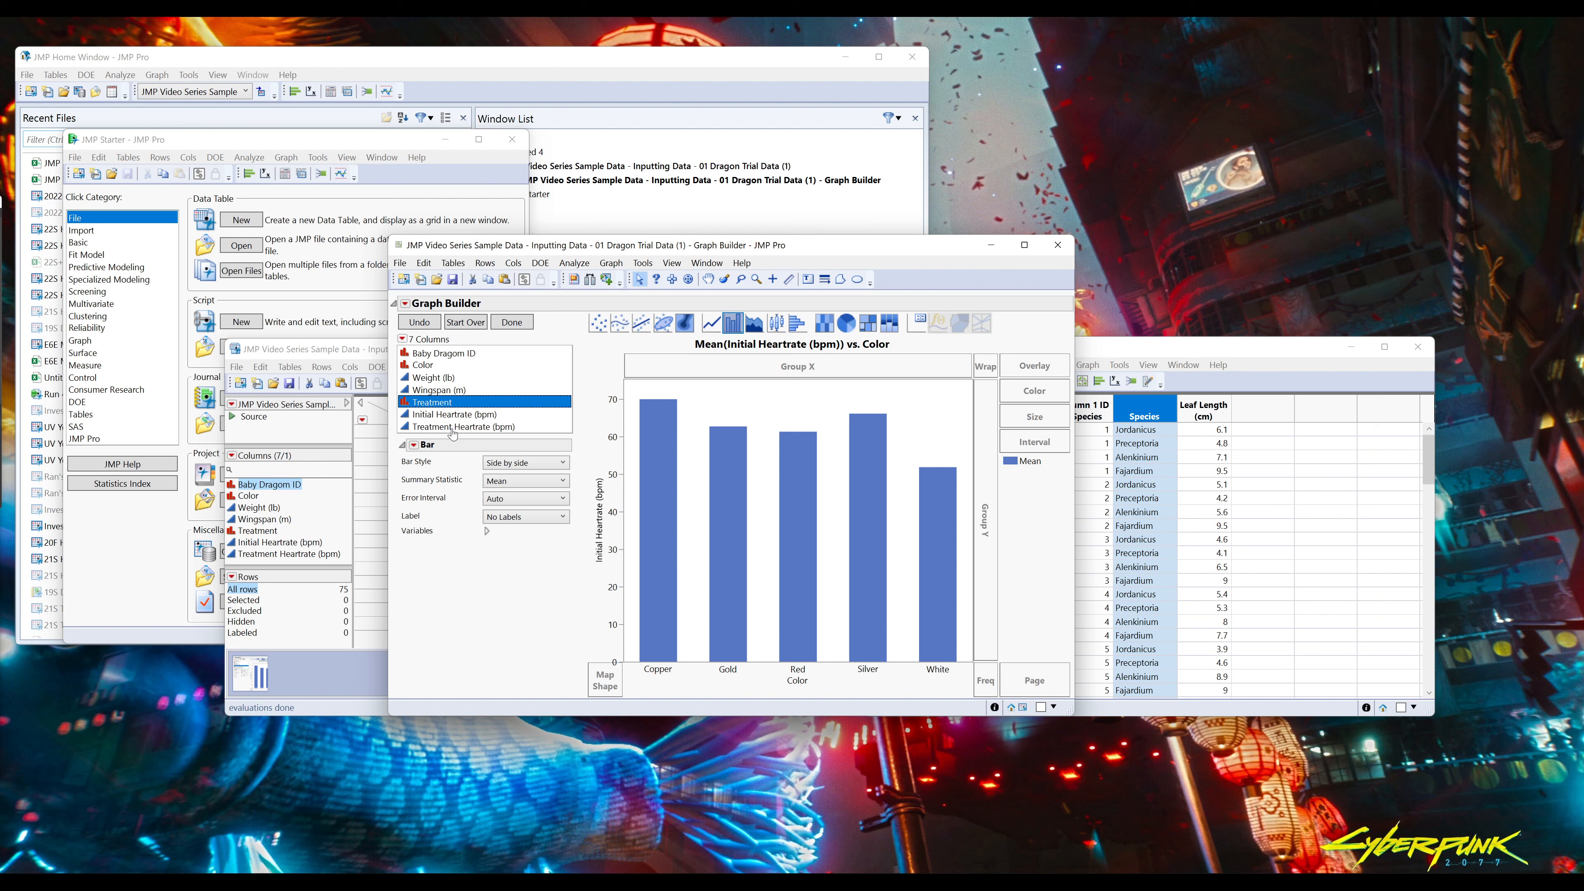
pyautogui.click(470, 324)
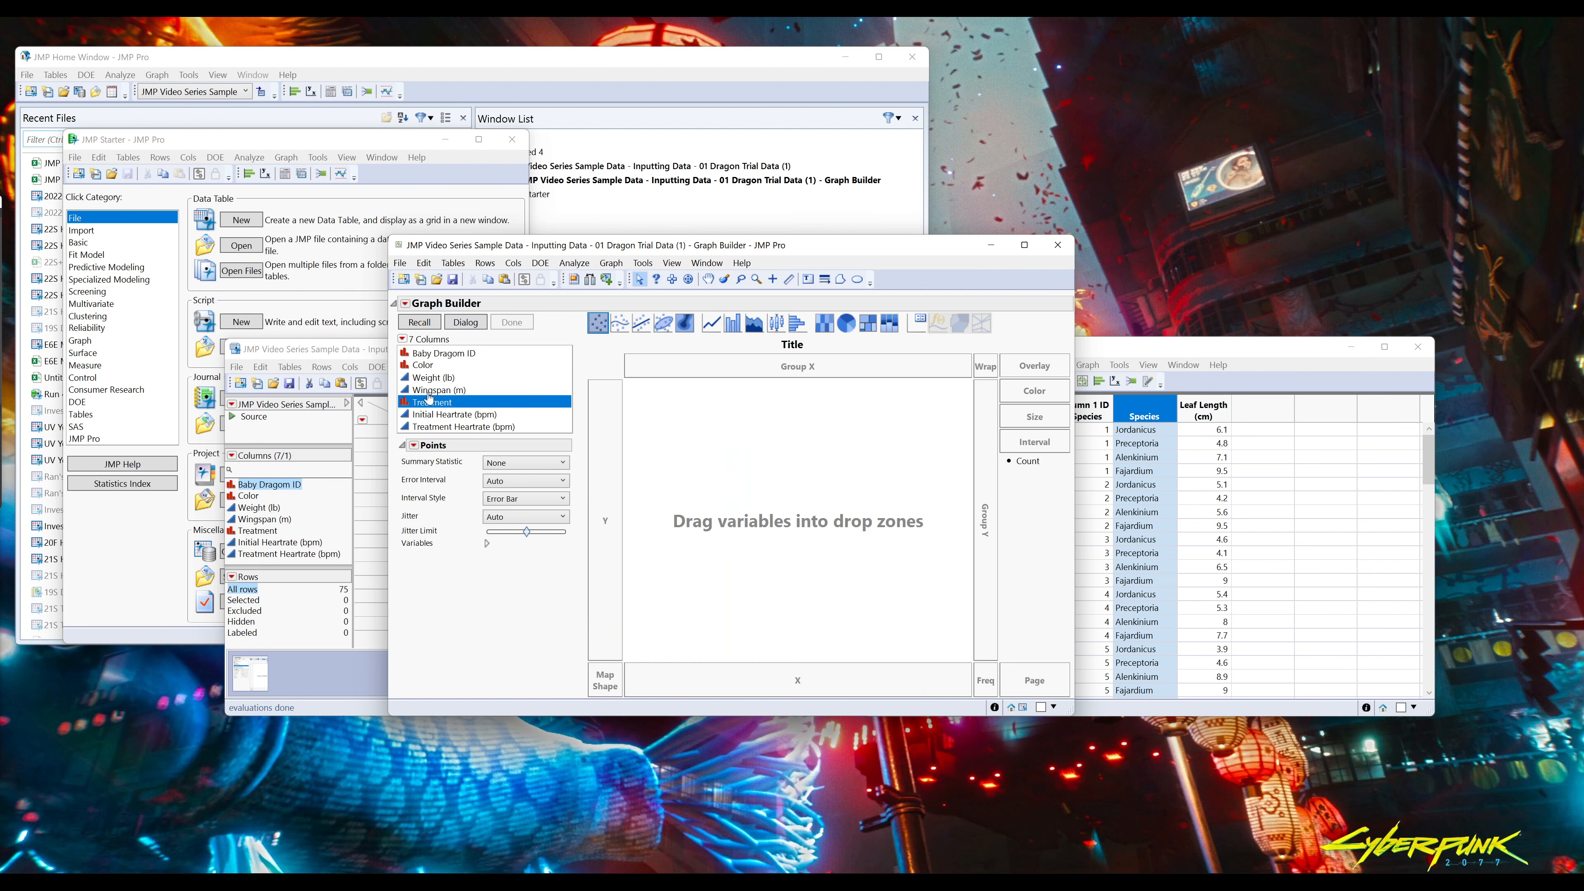
pyautogui.moveTo(428, 403); pyautogui.dragTo(729, 652)
pyautogui.moveTo(435, 429); pyautogui.dragTo(602, 472)
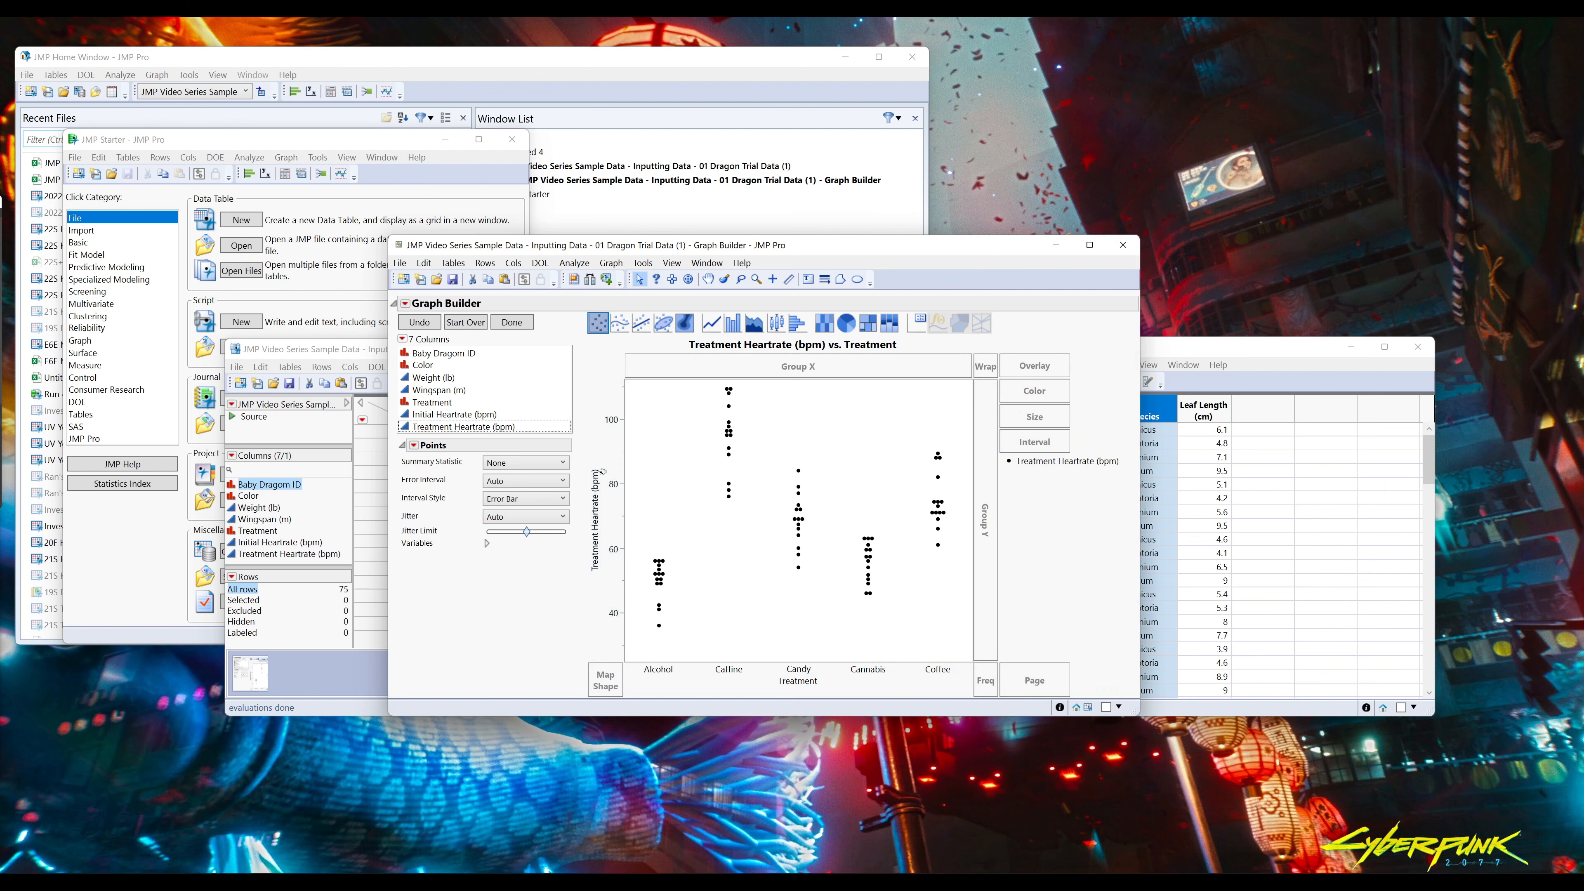
pyautogui.click(419, 368)
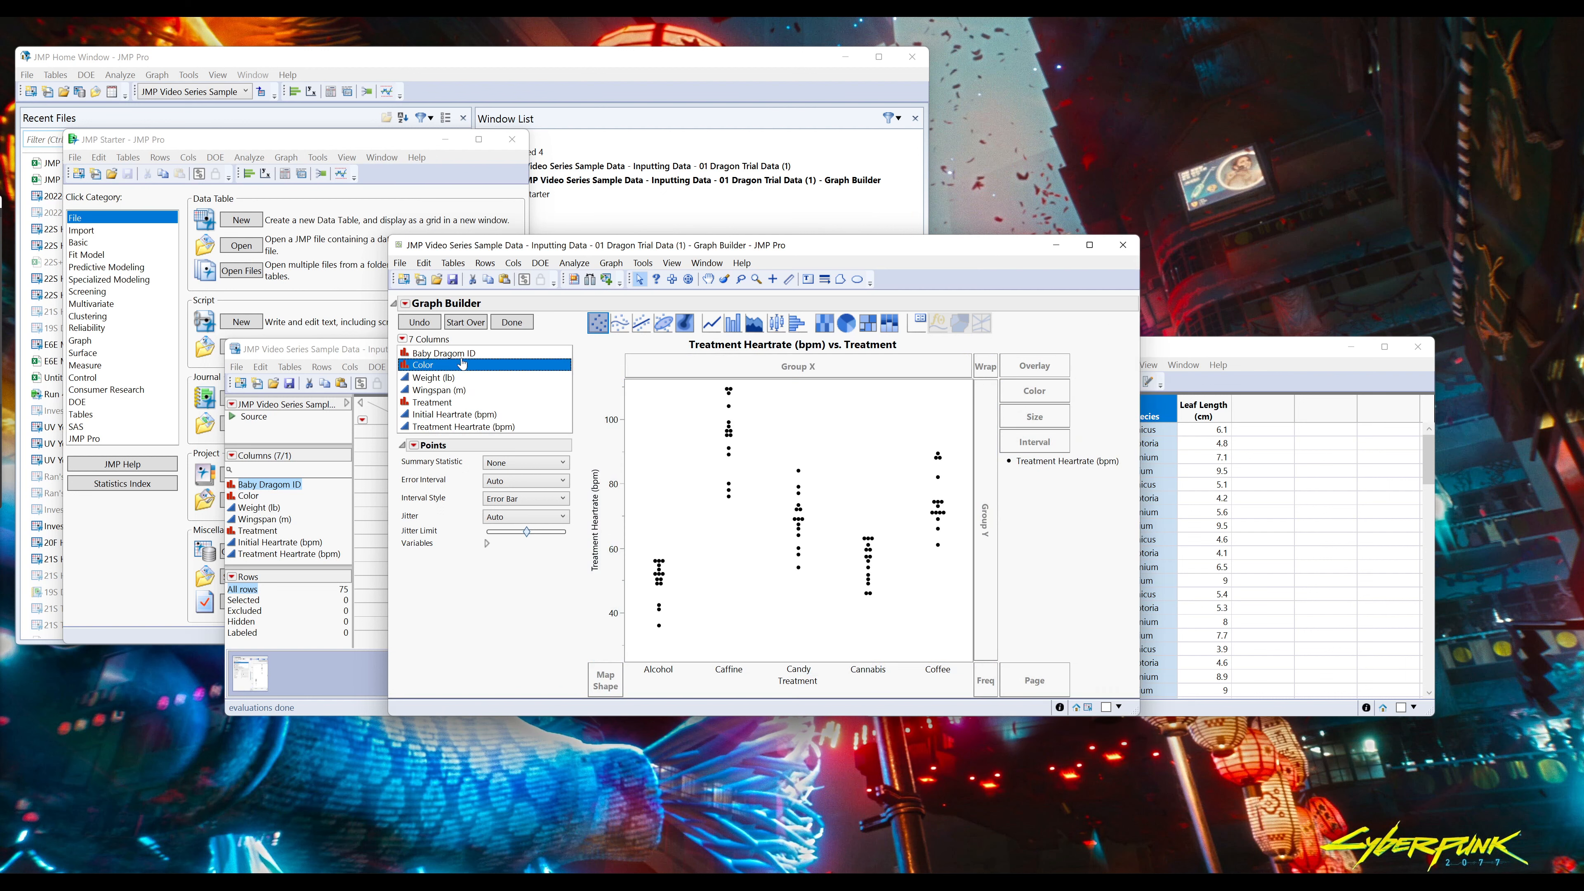
pyautogui.moveTo(417, 369); pyautogui.dragTo(579, 355)
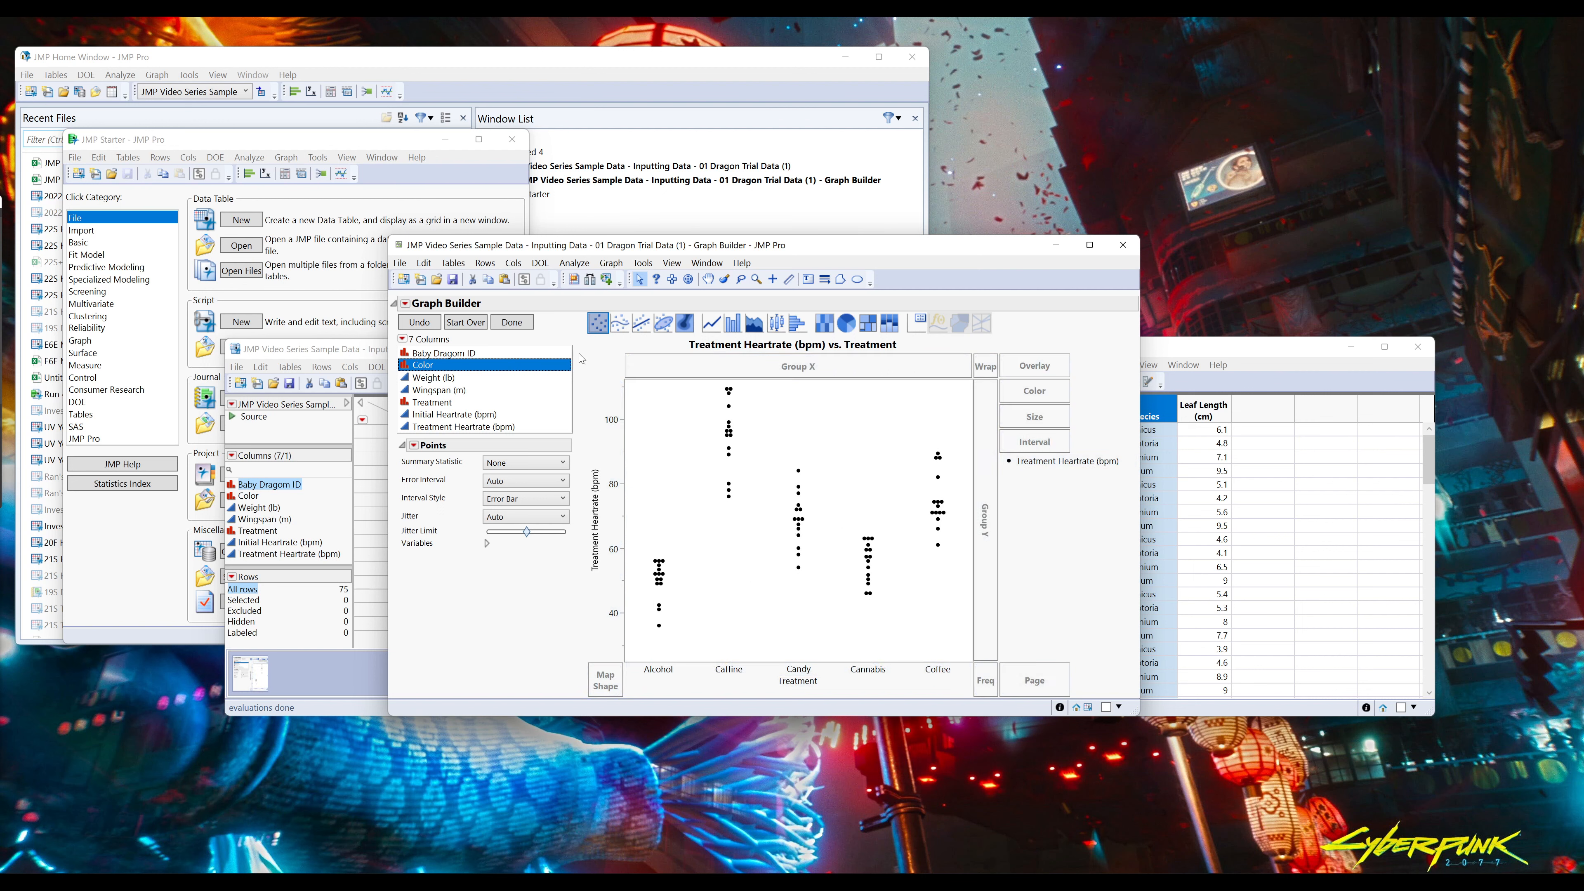
pyautogui.click(731, 325)
# - Try the Color variable in the Group X, Group Y, Wrap, Overlay and Color roles of the bar chart
pyautogui.moveTo(419, 368); pyautogui.dragTo(826, 376)
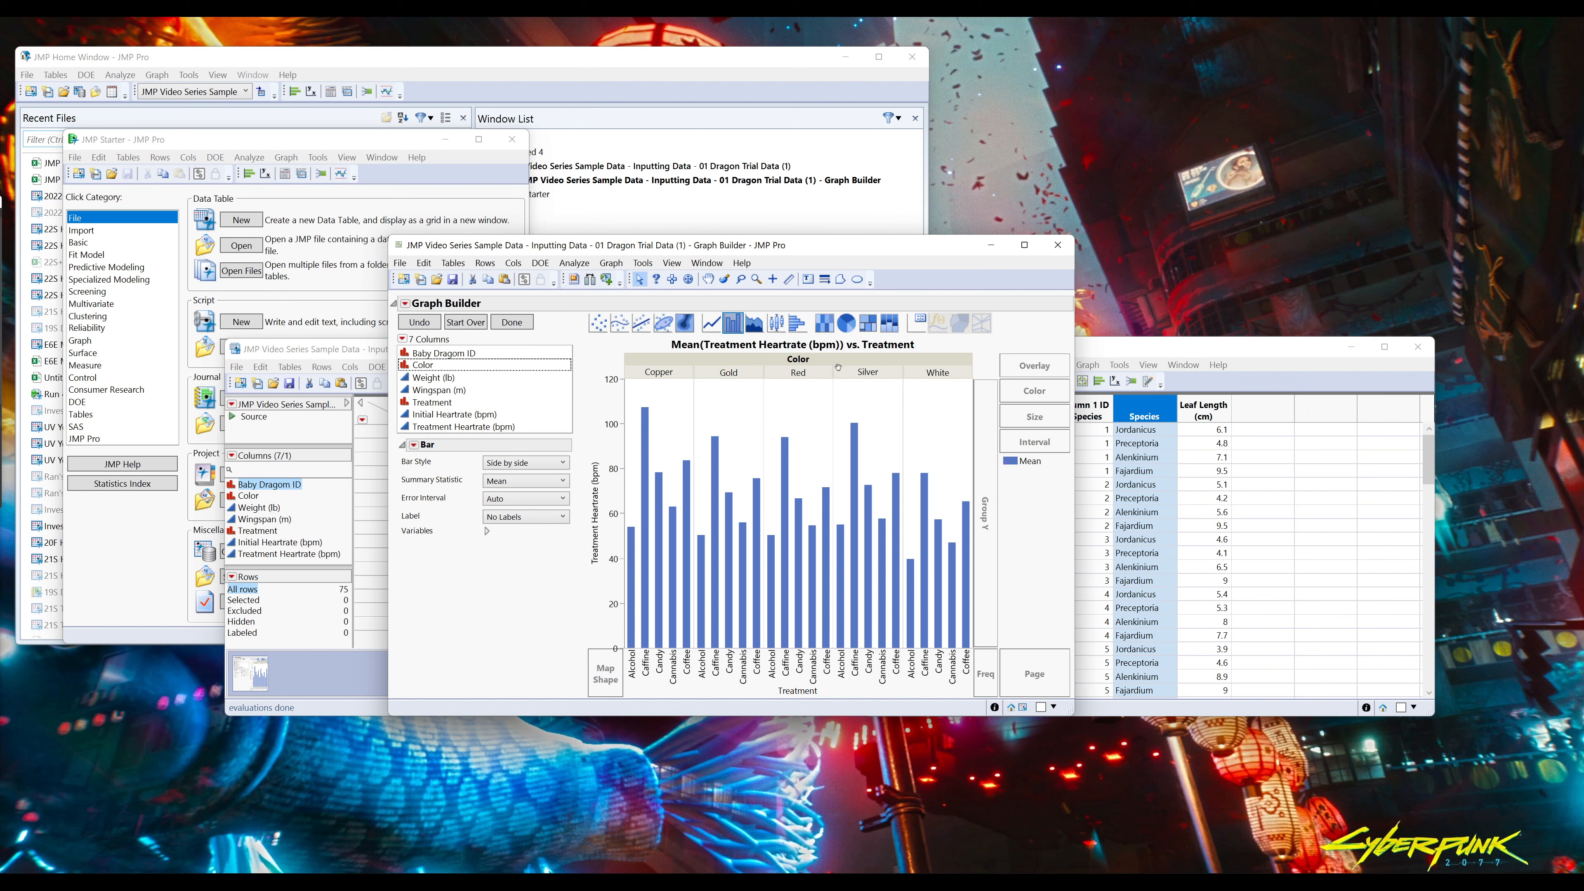
pyautogui.moveTo(838, 368); pyautogui.dragTo(992, 422)
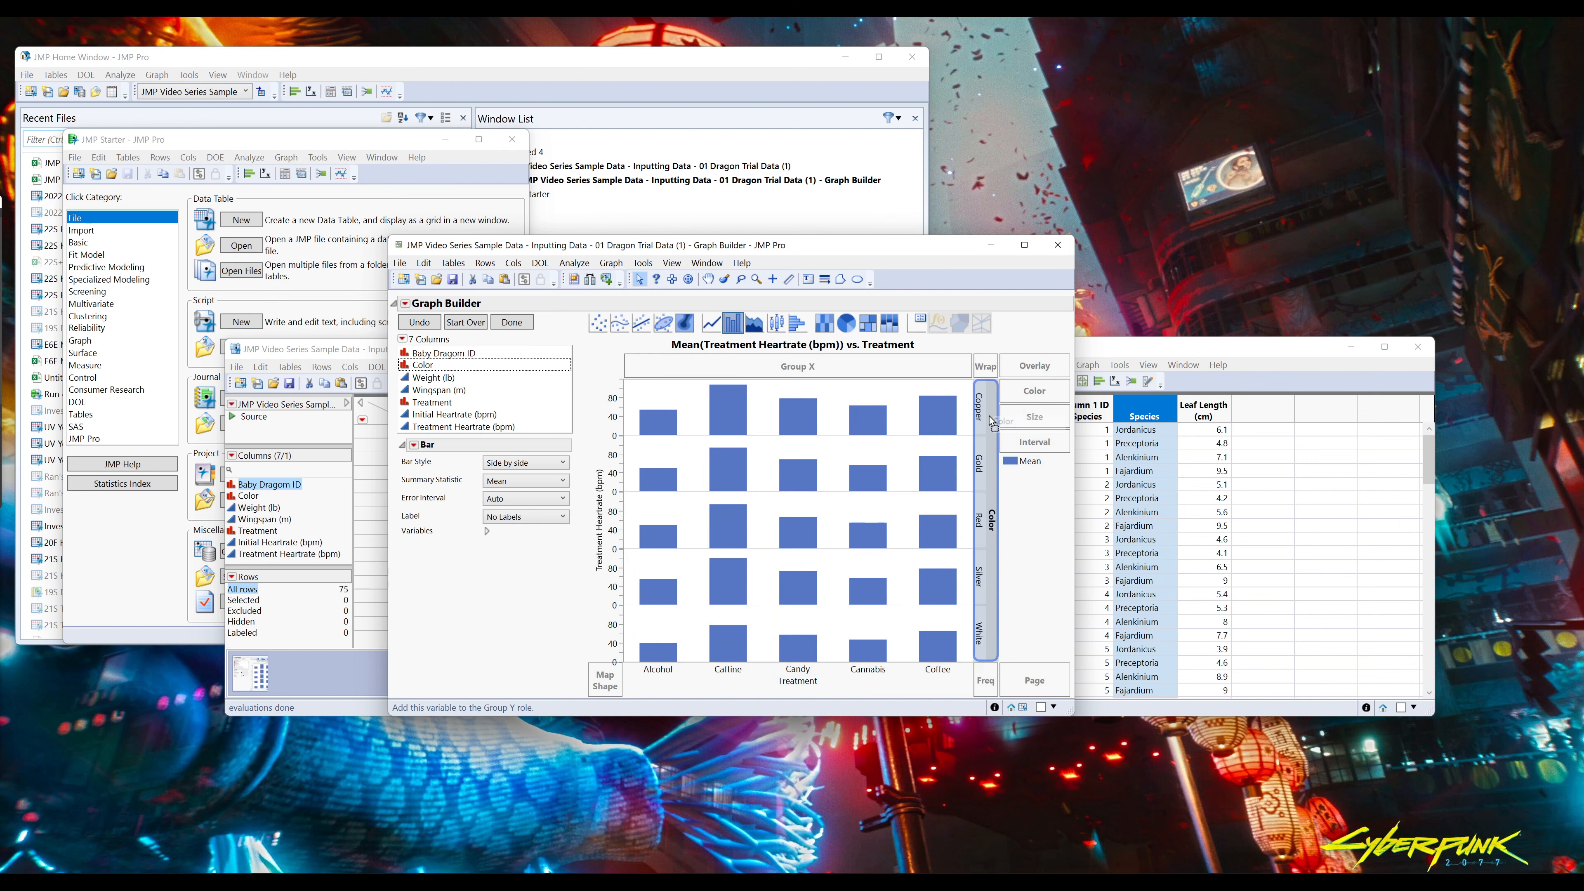
pyautogui.moveTo(992, 422); pyautogui.dragTo(991, 424)
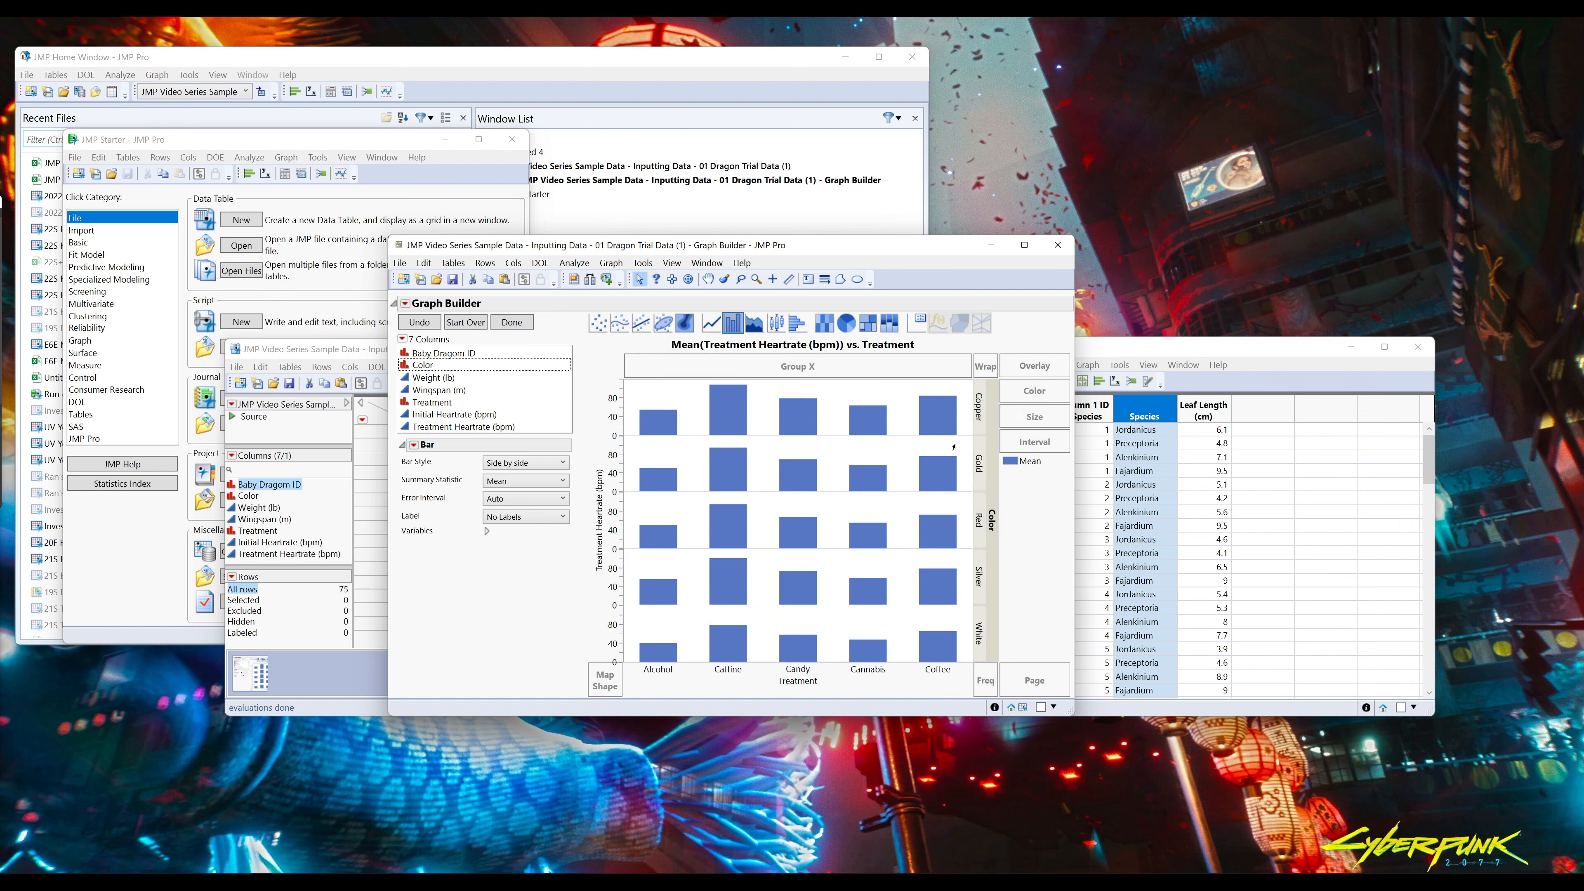
pyautogui.moveTo(990, 519); pyautogui.dragTo(986, 369)
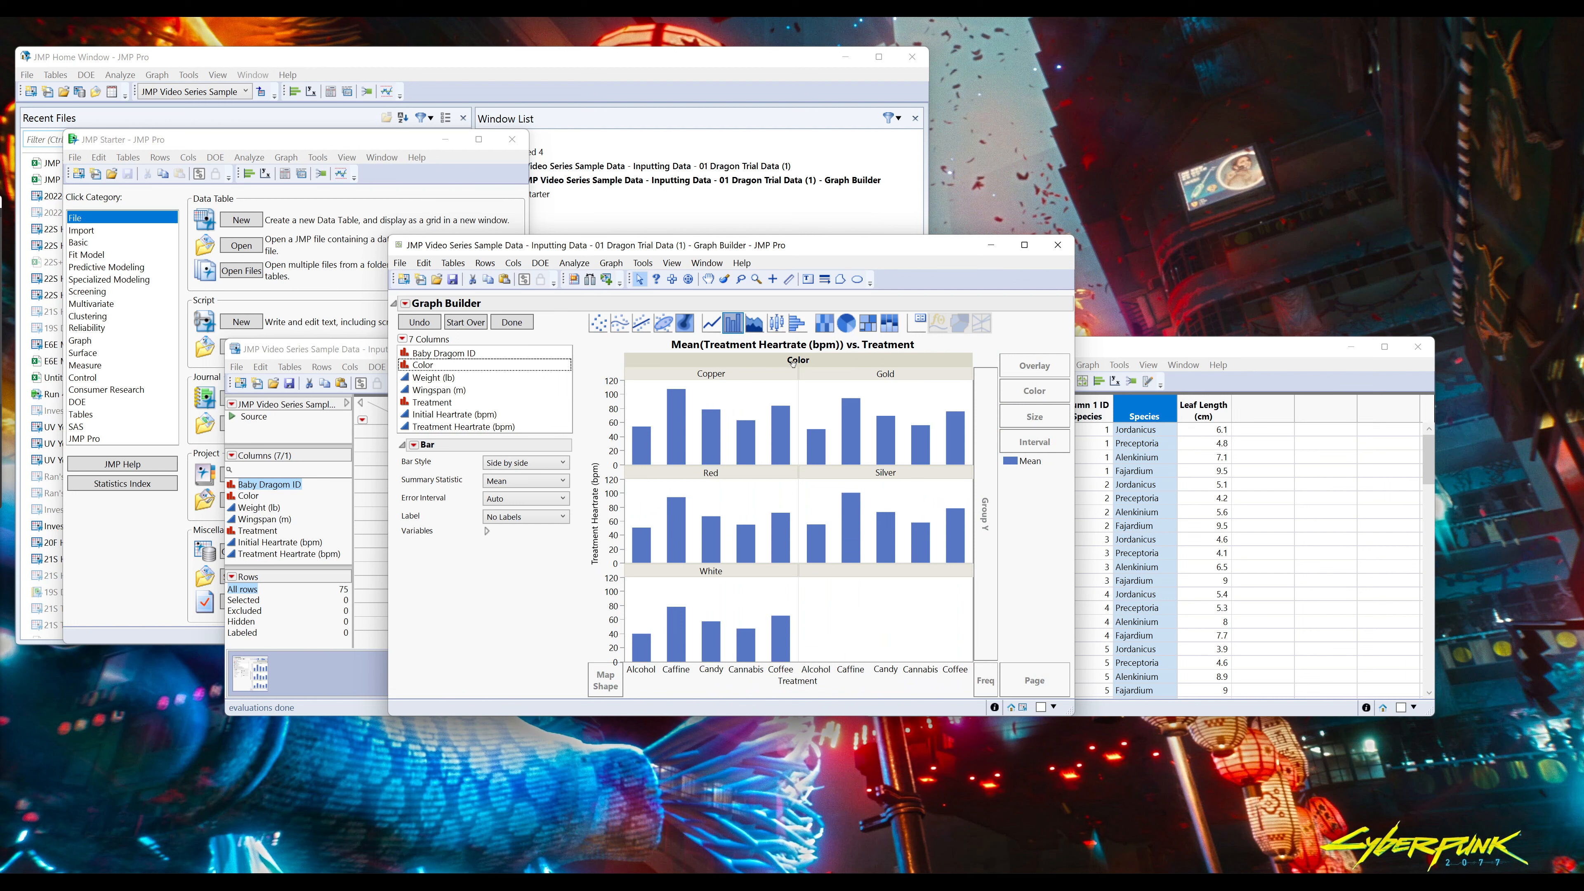
pyautogui.moveTo(793, 363); pyautogui.dragTo(1049, 374)
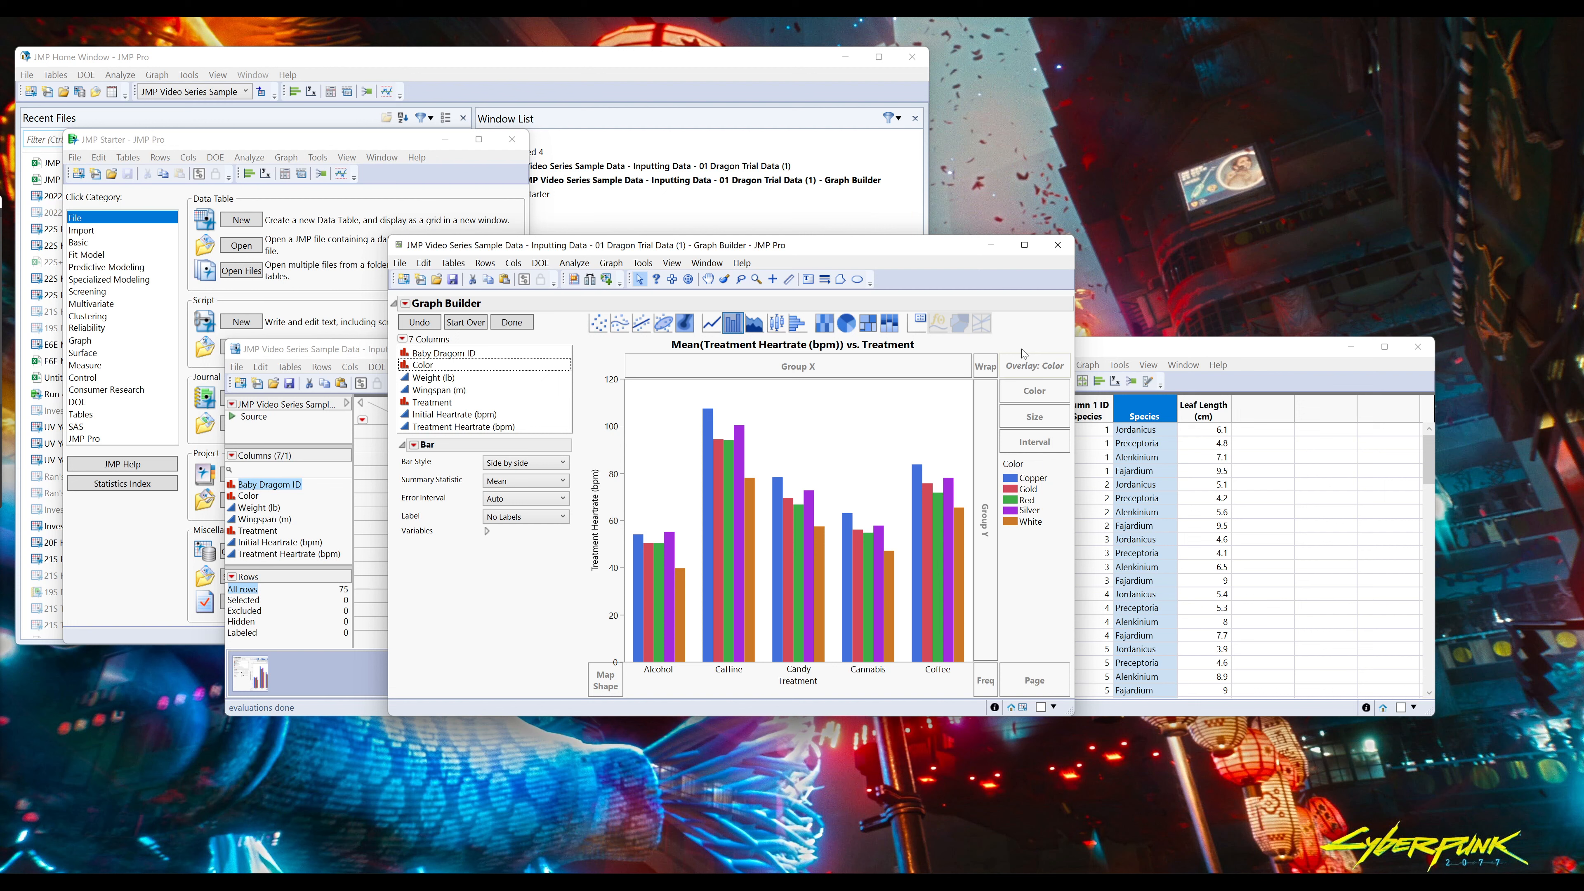
pyautogui.moveTo(1031, 366); pyautogui.dragTo(1028, 403)
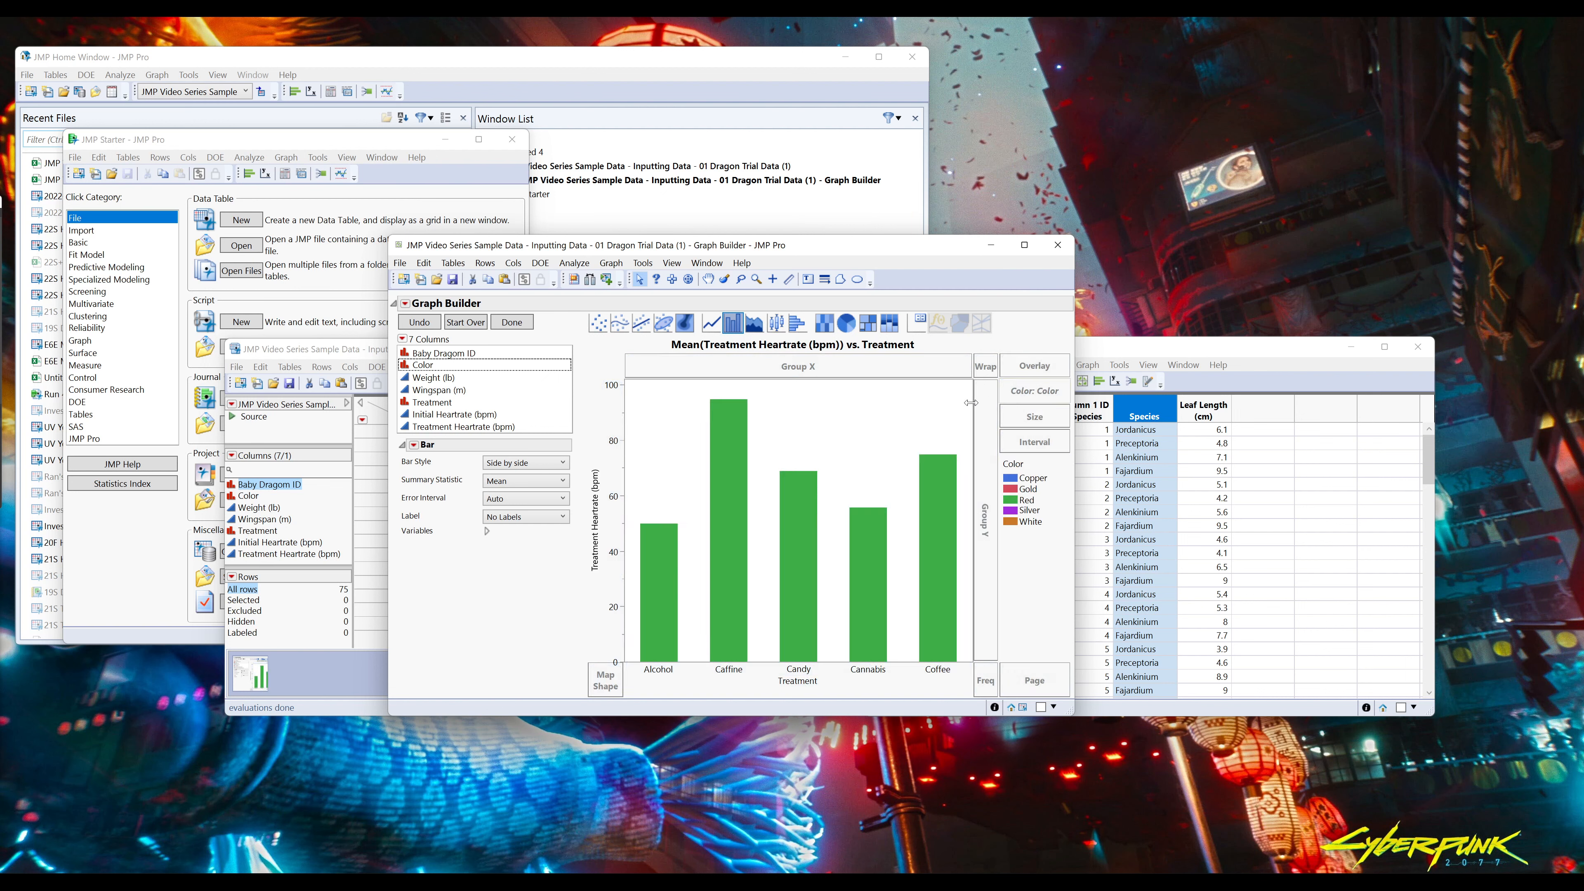
# - Assign the Color variable to Group Y and color the bars by Treatment
pyautogui.moveTo(477, 368); pyautogui.dragTo(991, 468)
pyautogui.moveTo(1033, 385)
pyautogui.mouseDown()
pyautogui.moveTo(473, 372)
pyautogui.moveTo(428, 411)
pyautogui.moveTo(1016, 391)
pyautogui.mouseUp()
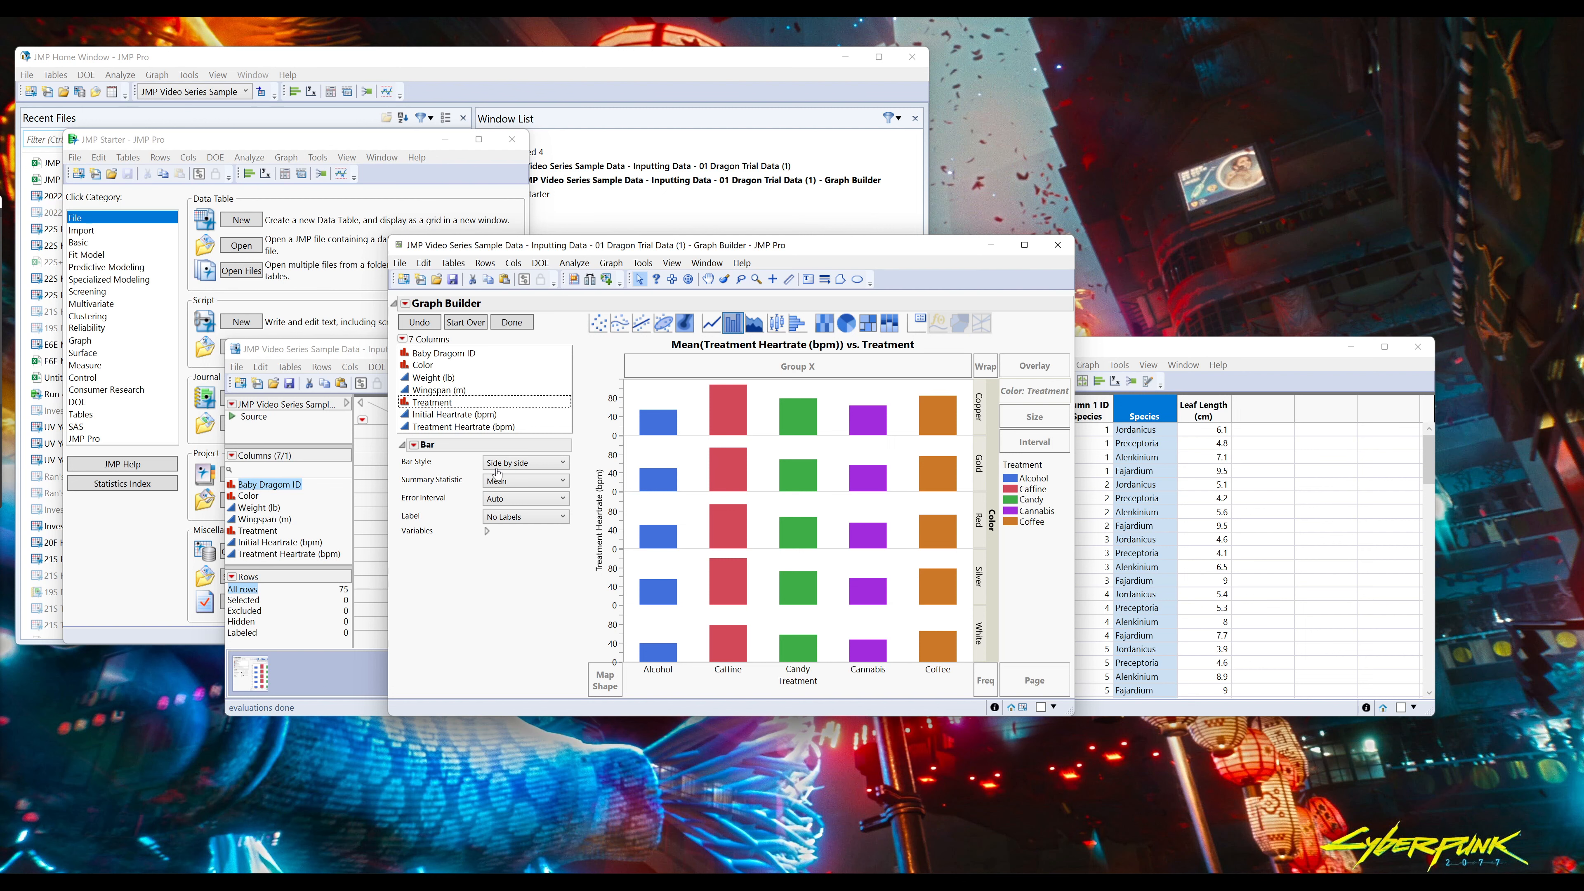
pyautogui.moveTo(861, 247); pyautogui.dragTo(673, 248)
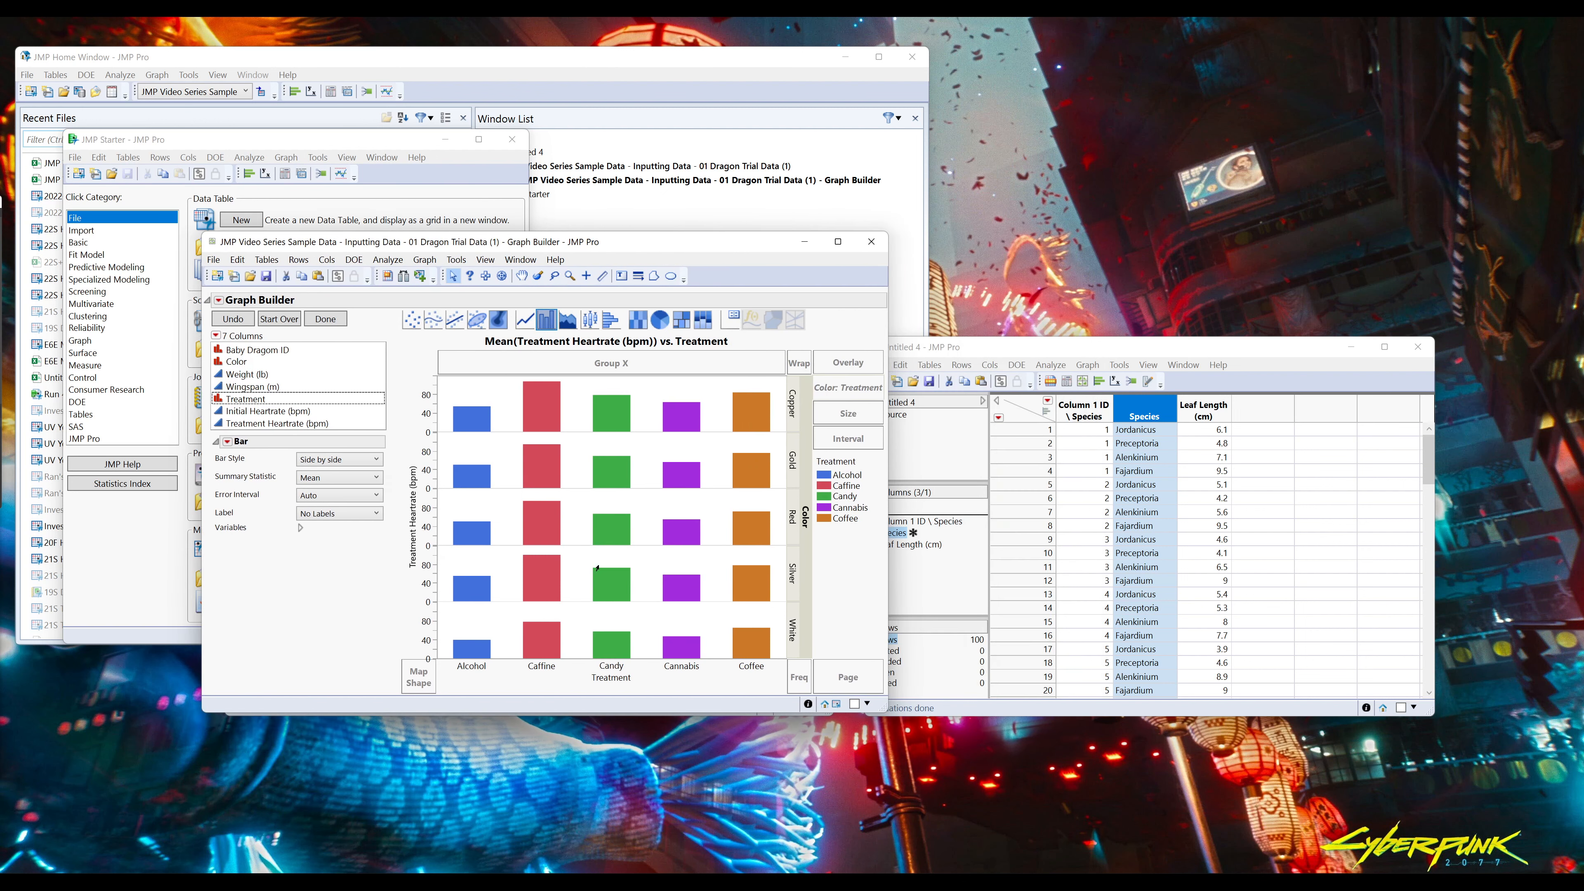
# - Try the points, box plot and histogram graph types on the treatment heart rate data and return to bars
pyautogui.click(411, 349)
pyautogui.click(409, 323)
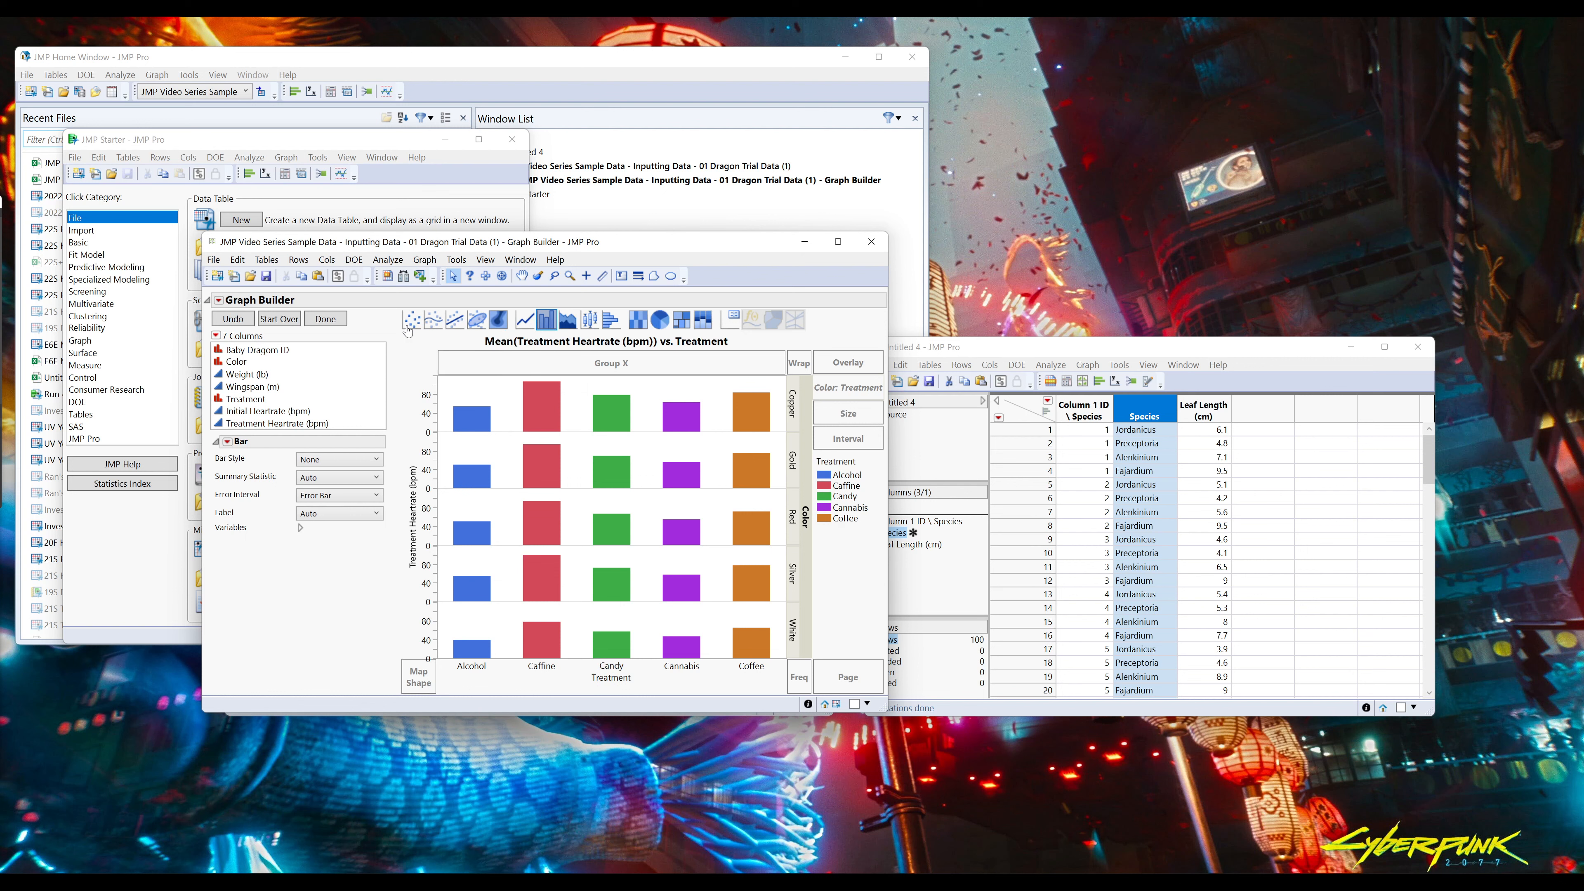
pyautogui.click(590, 320)
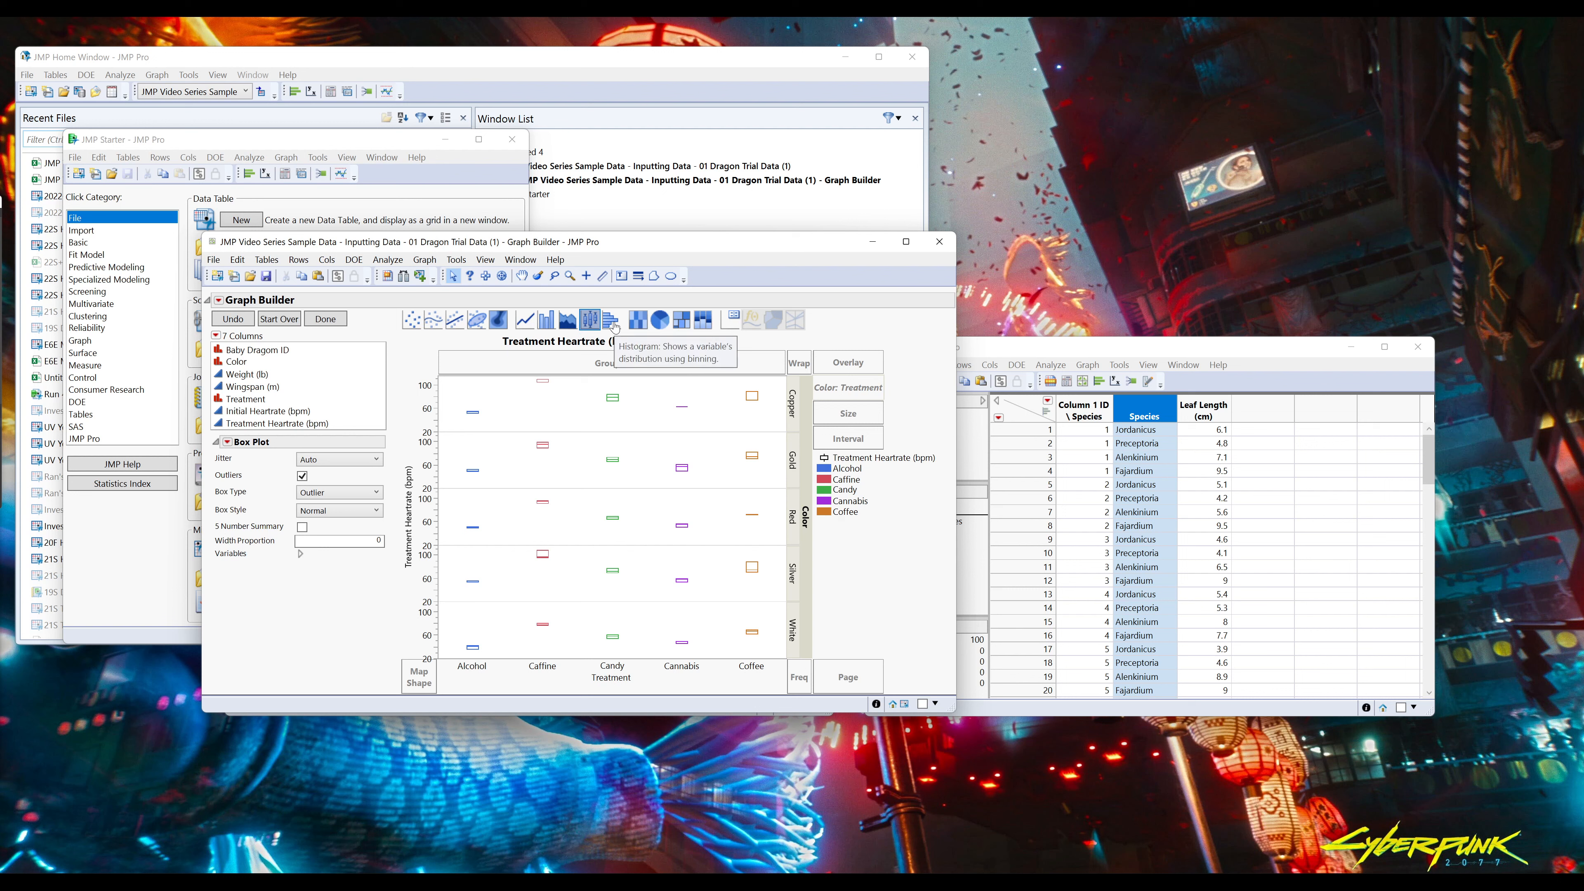
pyautogui.click(605, 325)
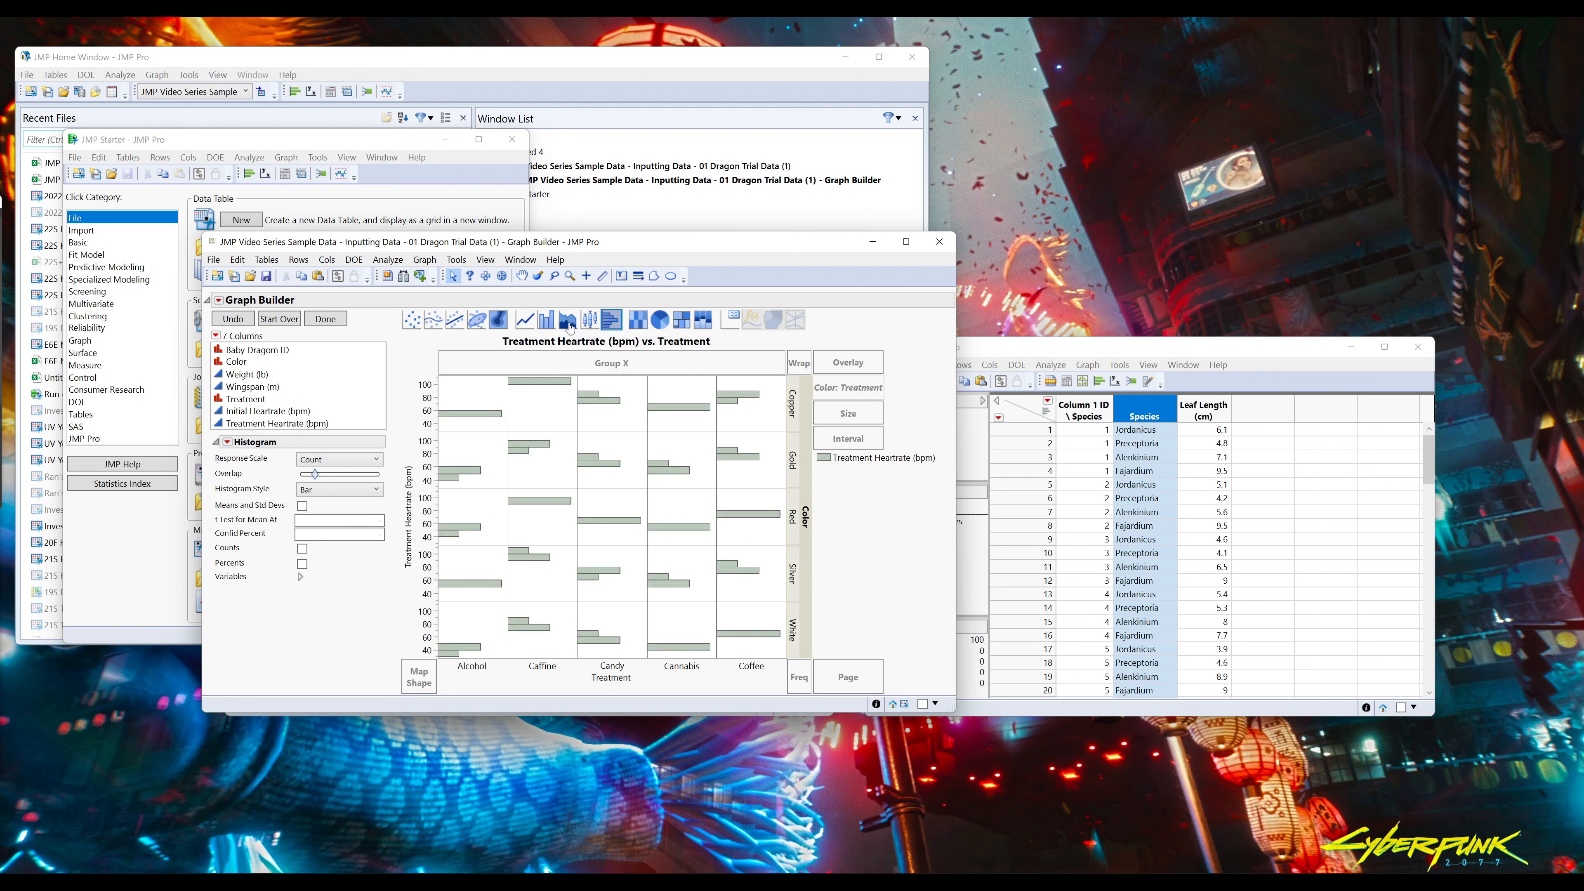
pyautogui.click(544, 324)
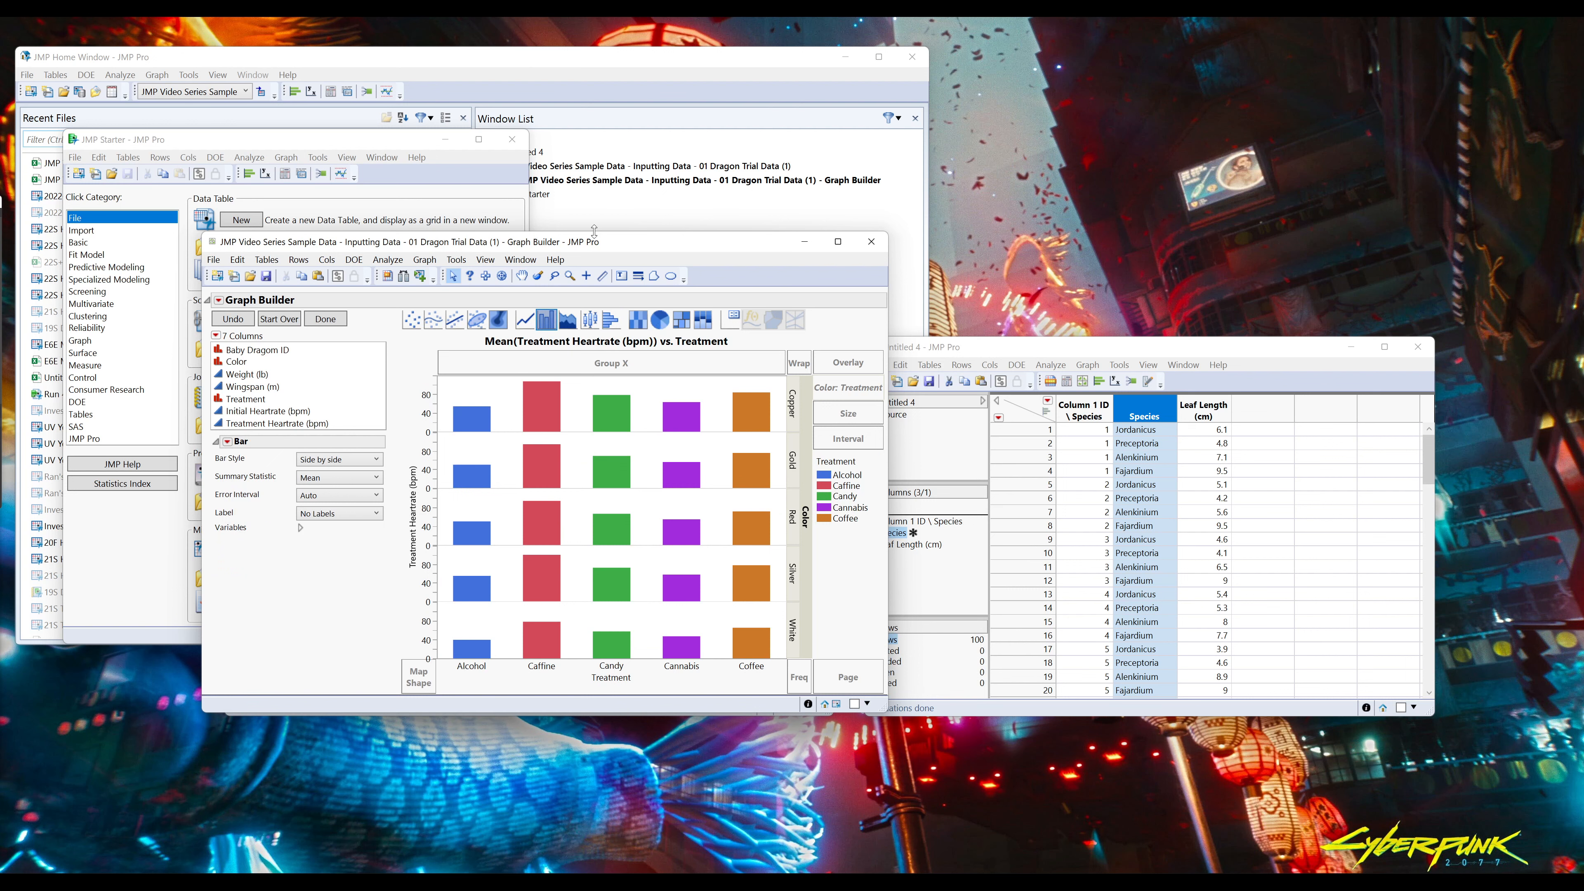
# - Close the Graph Builder window of the dragon trial data
pyautogui.moveTo(593, 232); pyautogui.dragTo(536, 241)
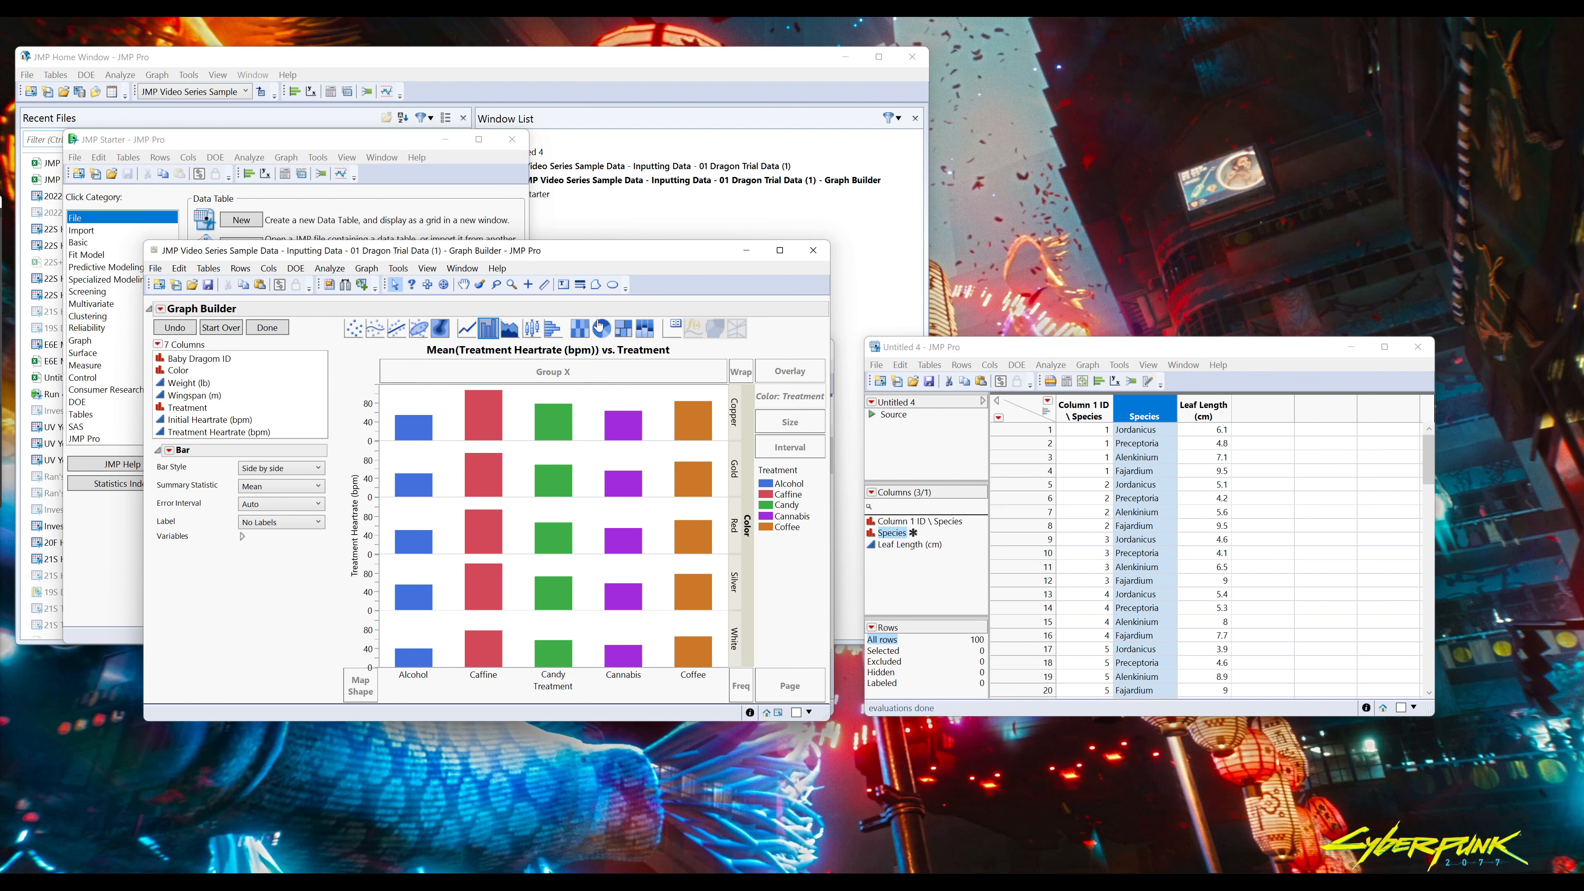
pyautogui.moveTo(737, 254); pyautogui.dragTo(744, 308)
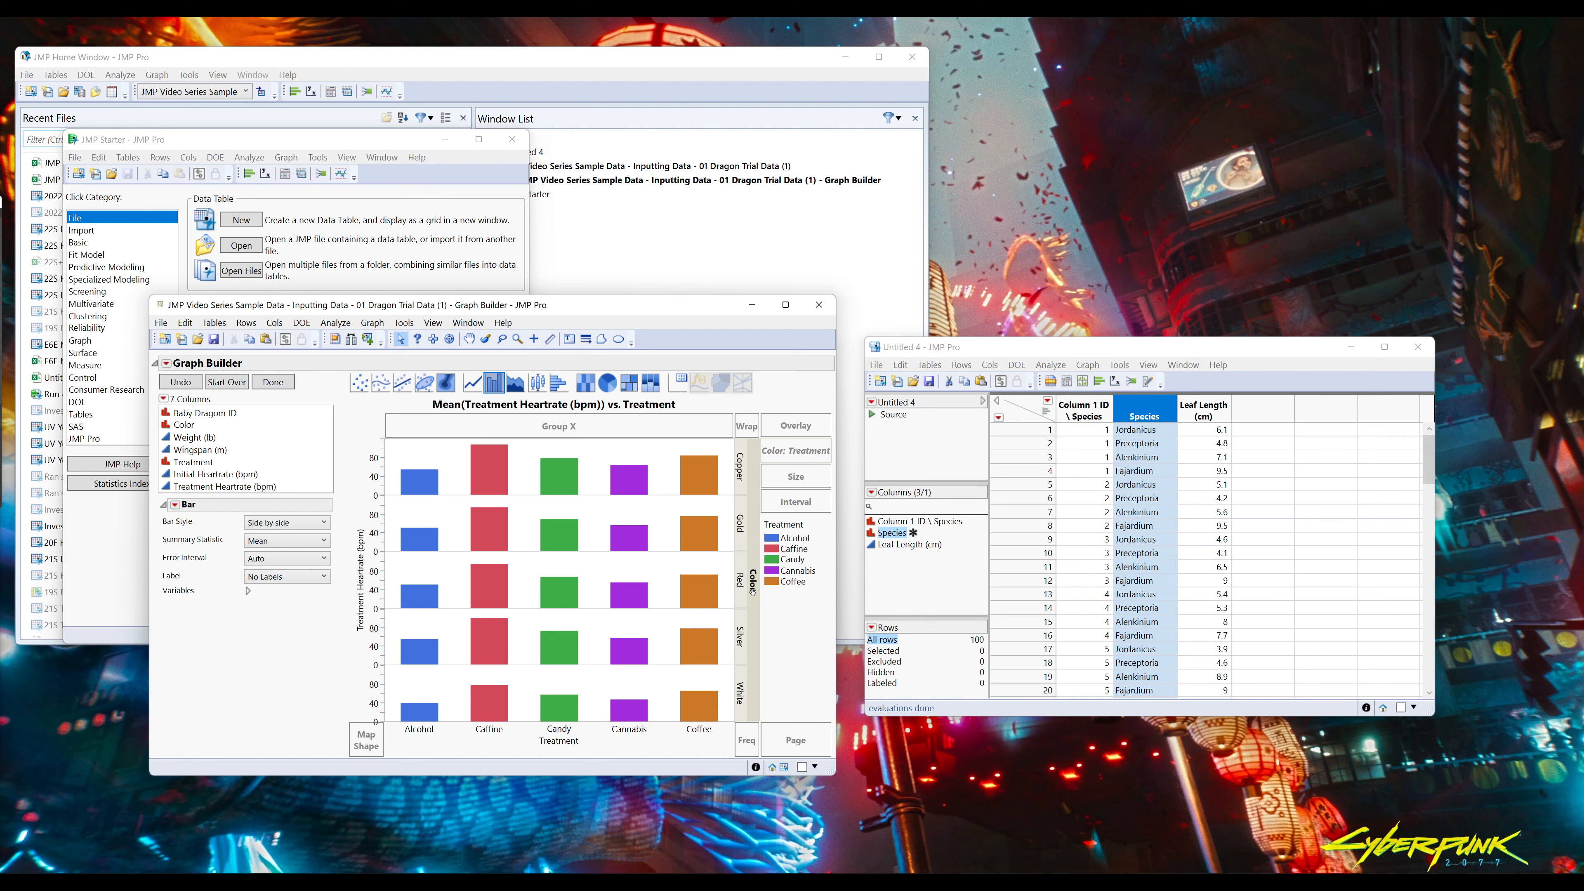
pyautogui.moveTo(753, 591); pyautogui.dragTo(741, 517)
pyautogui.click(820, 305)
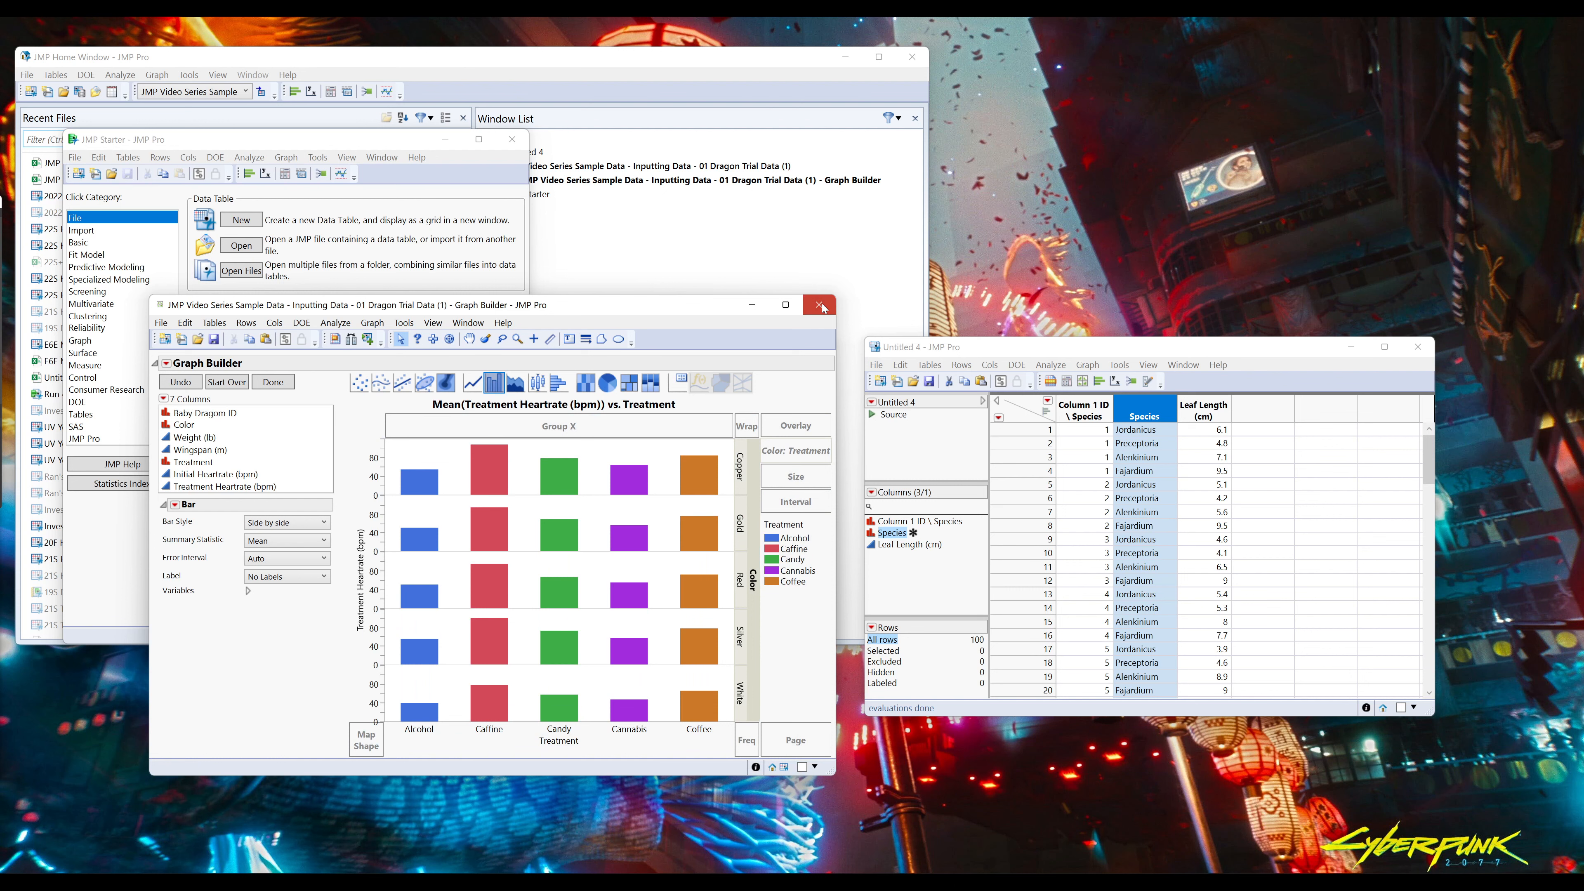
# - Open Graph Builder for the Untitled 4 table and chart Leaf Length (cm) on Y against Species on X as bars
pyautogui.click(1083, 382)
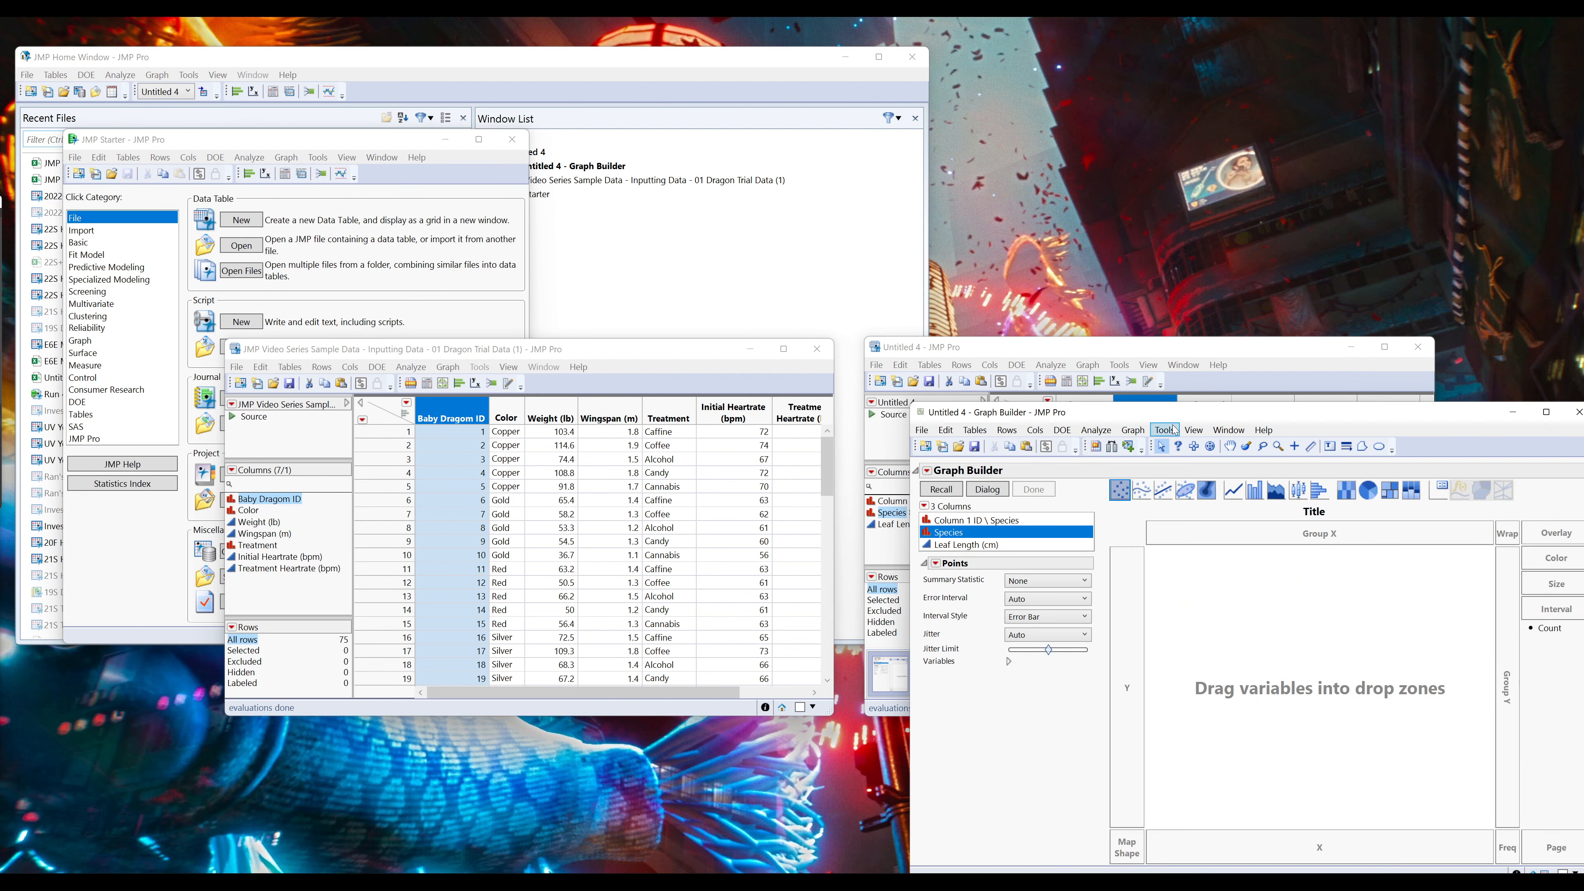
pyautogui.moveTo(1166, 412); pyautogui.dragTo(668, 184)
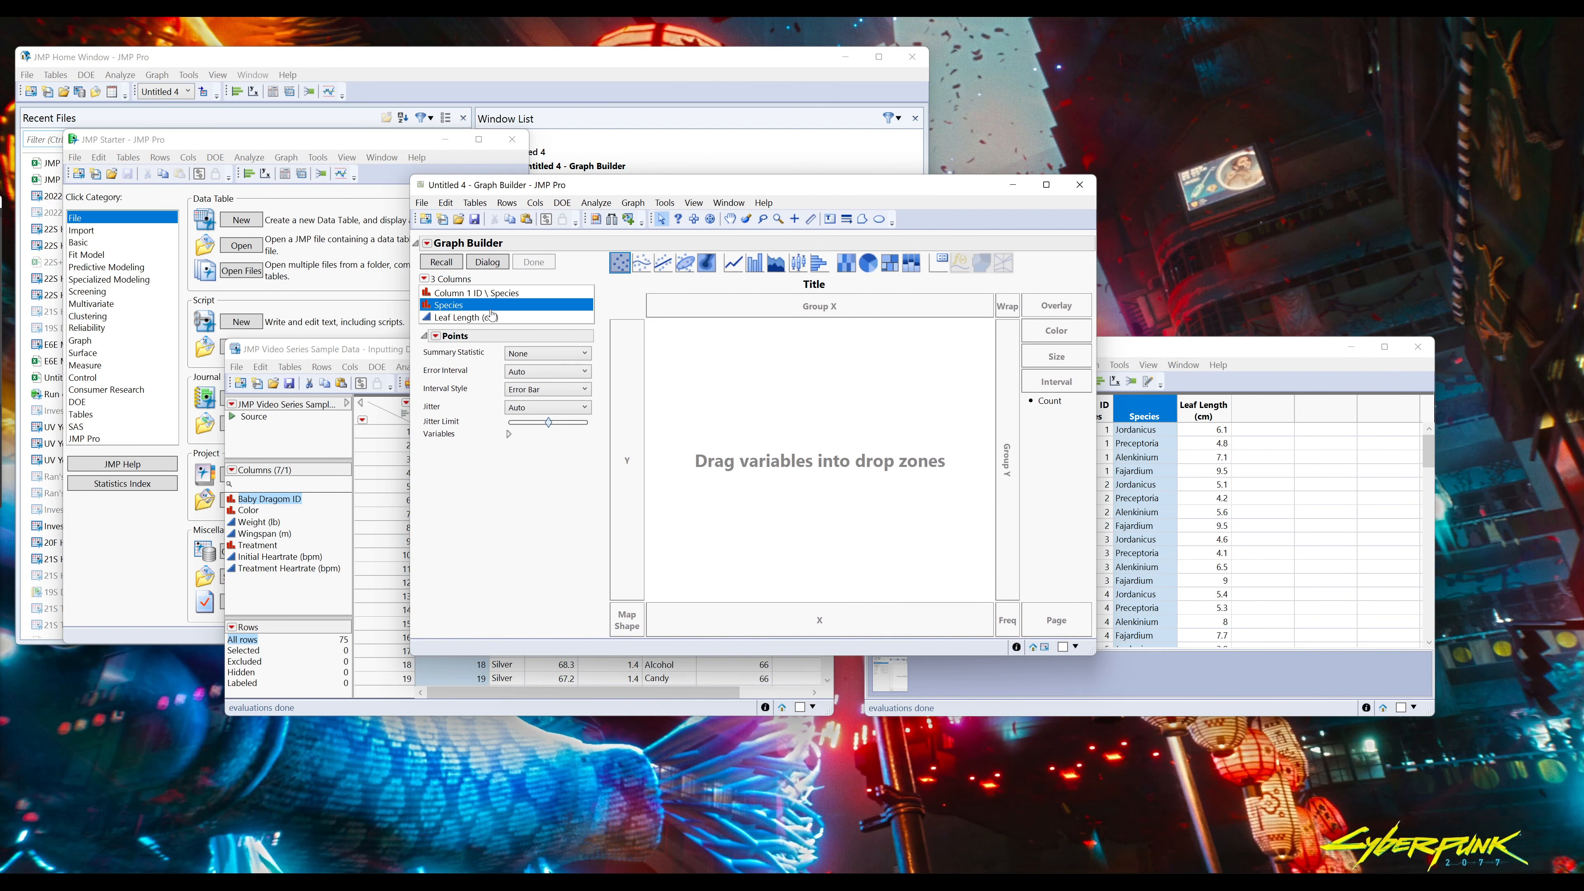
pyautogui.moveTo(443, 310); pyautogui.dragTo(863, 620)
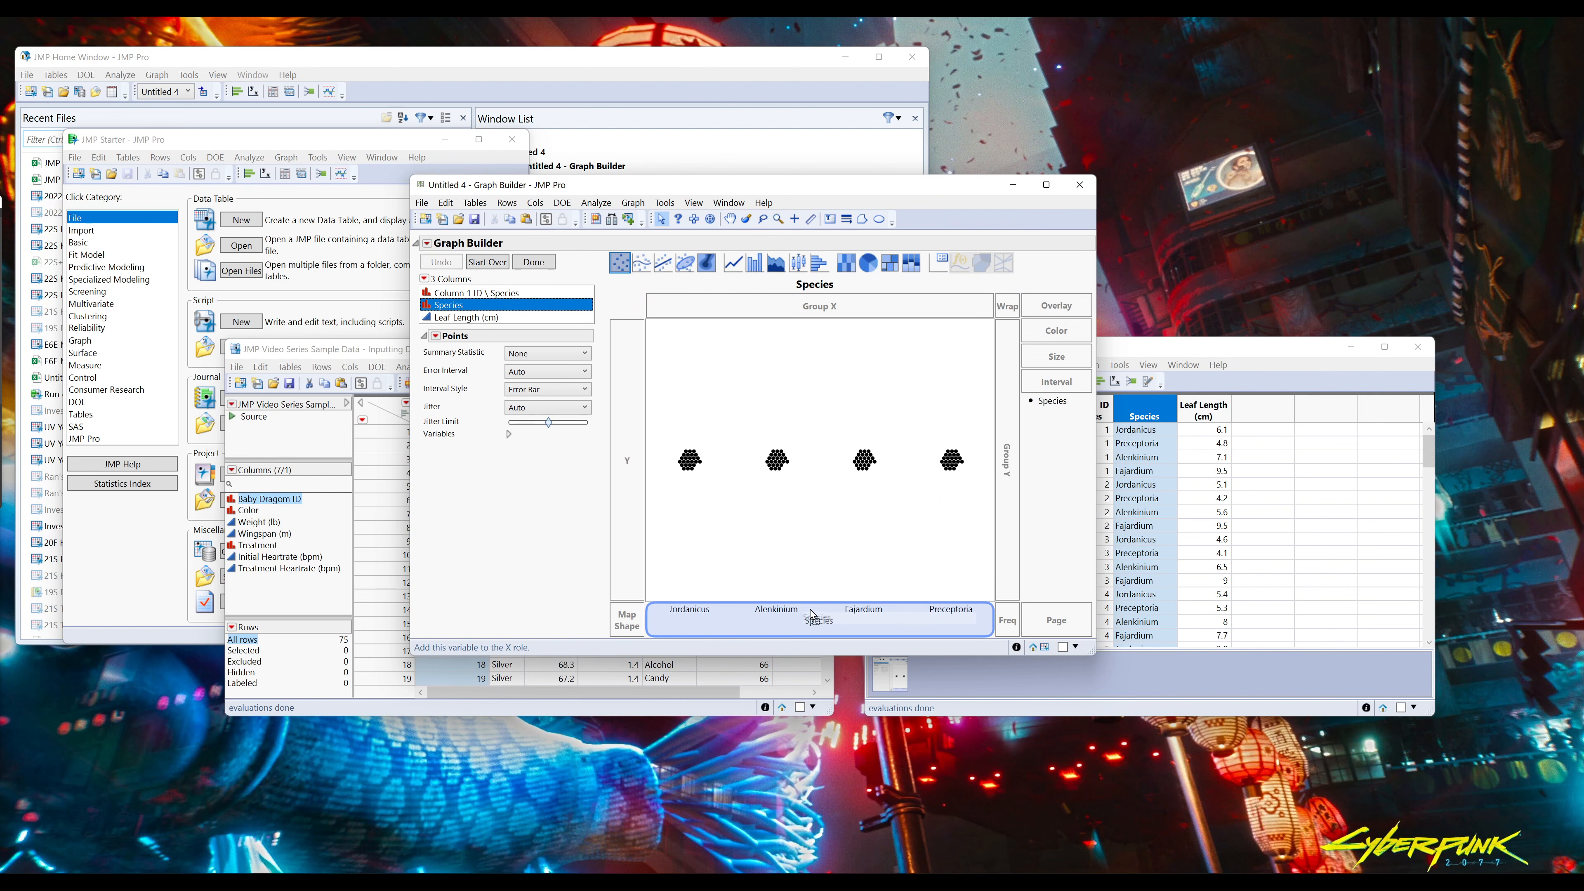
pyautogui.moveTo(641, 406); pyautogui.dragTo(633, 412)
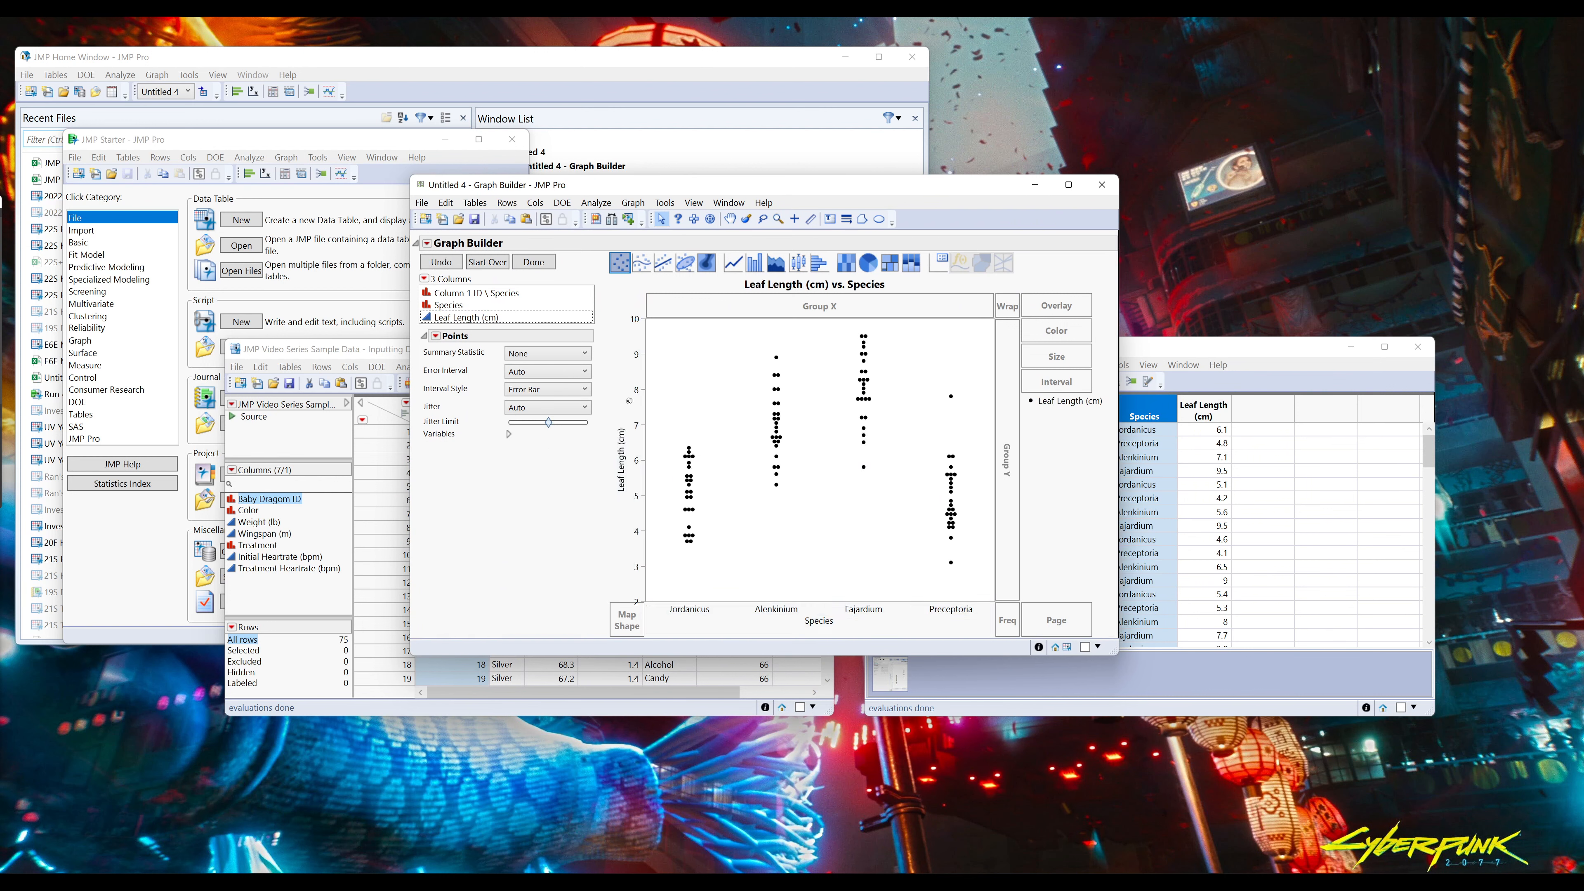
pyautogui.click(754, 263)
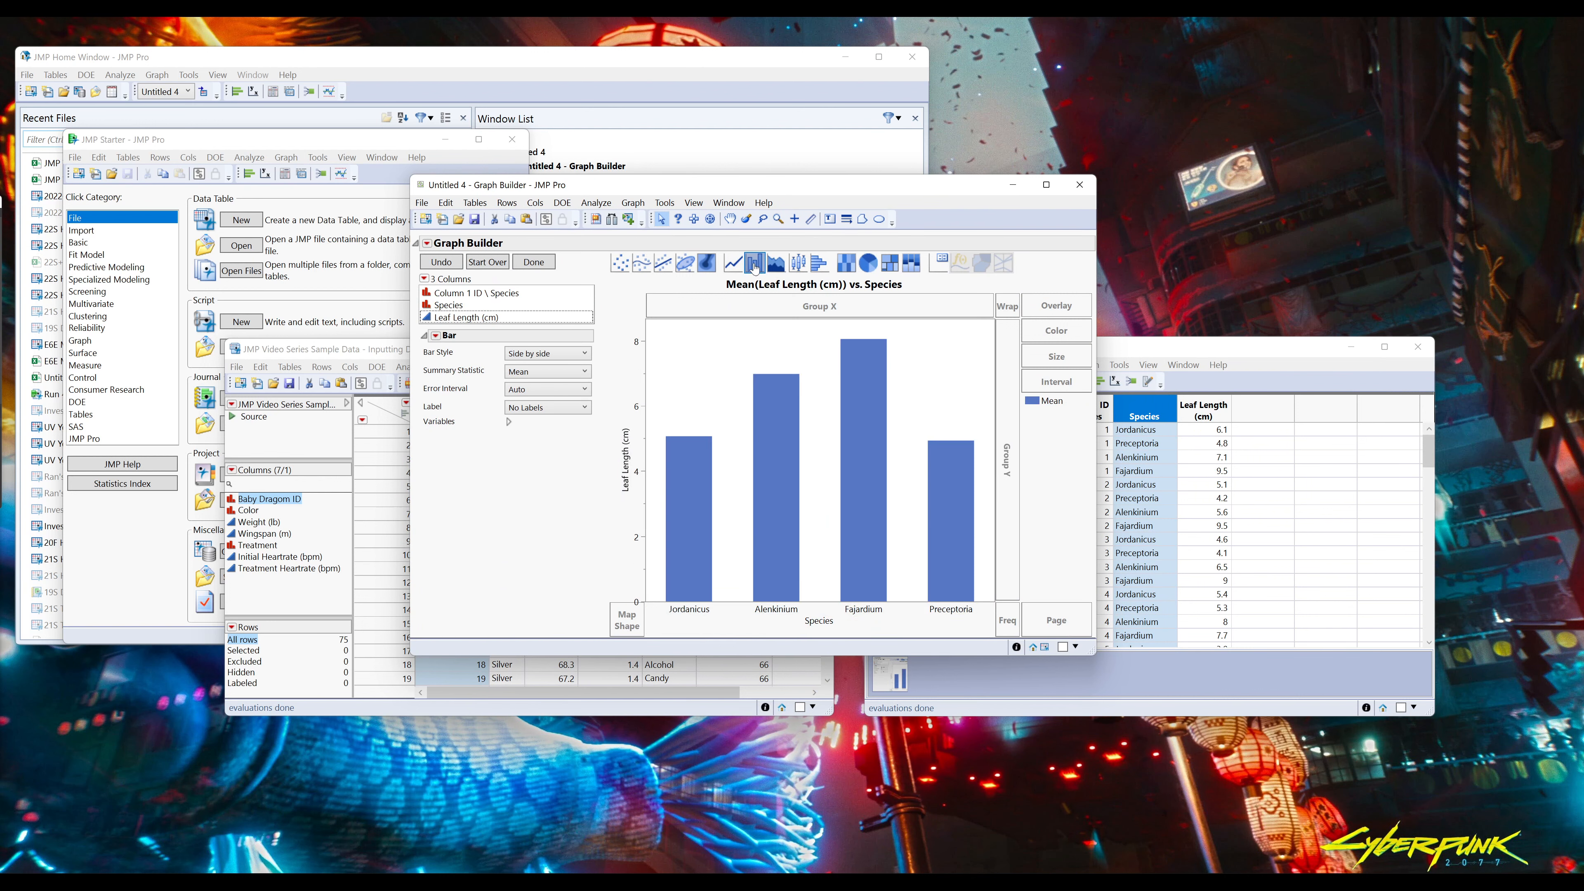
# - Add individual data points over the bars and set the bars' error interval to Standard Deviation
pyautogui.keyDown('shift'); pyautogui.click(625, 270); pyautogui.keyUp('shift')
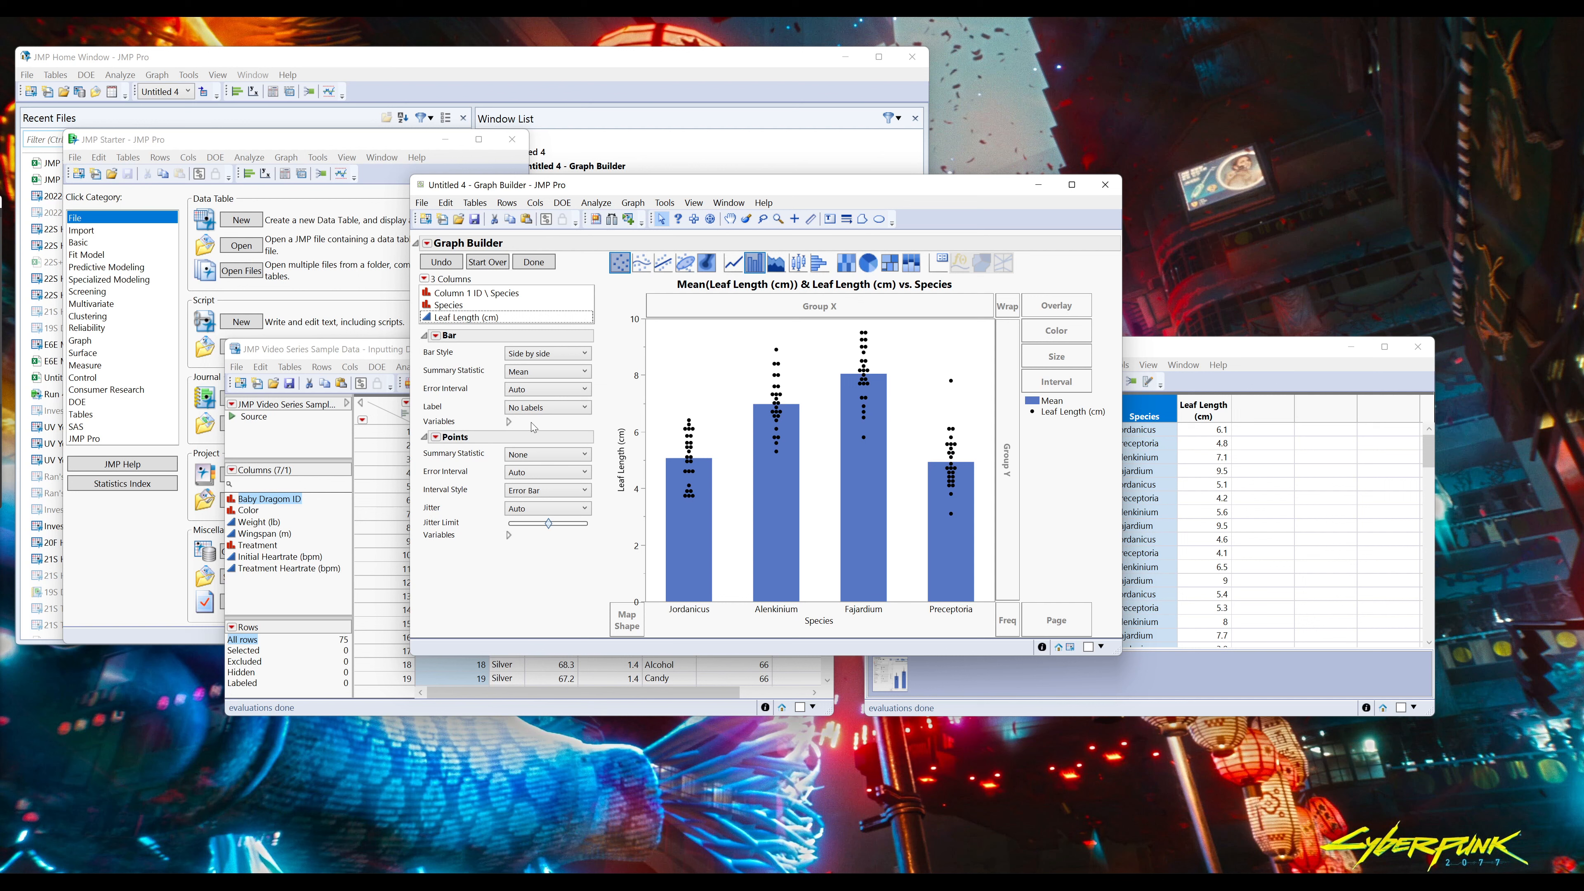
pyautogui.click(533, 390)
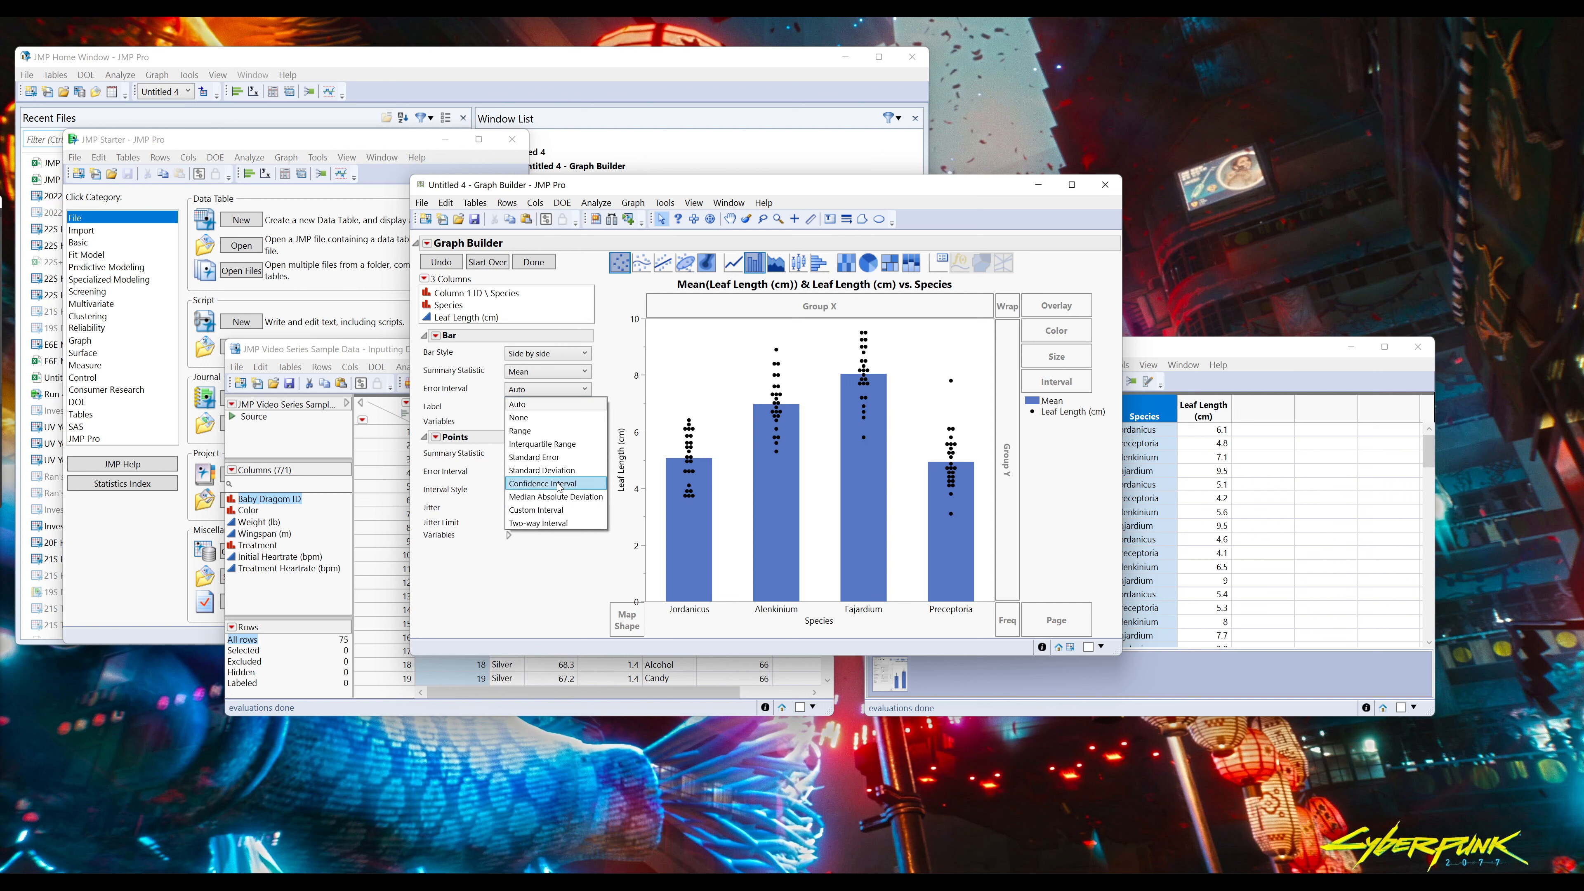
pyautogui.click(560, 473)
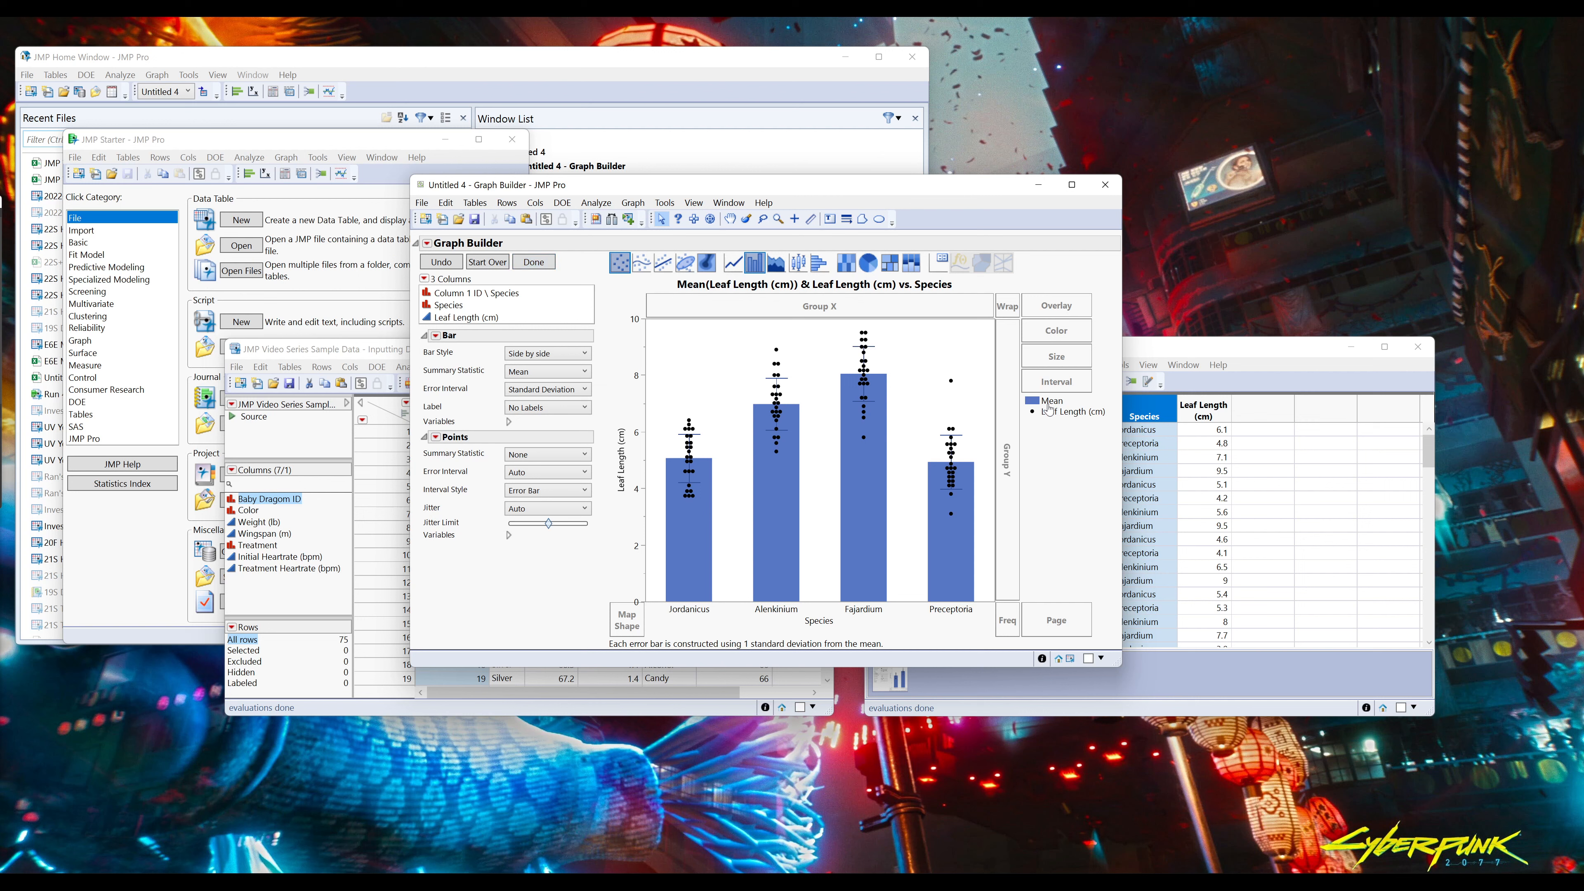
# - Add the Standard Deviation entry to the leaf length graph's legend
pyautogui.doubleClick(1065, 415)
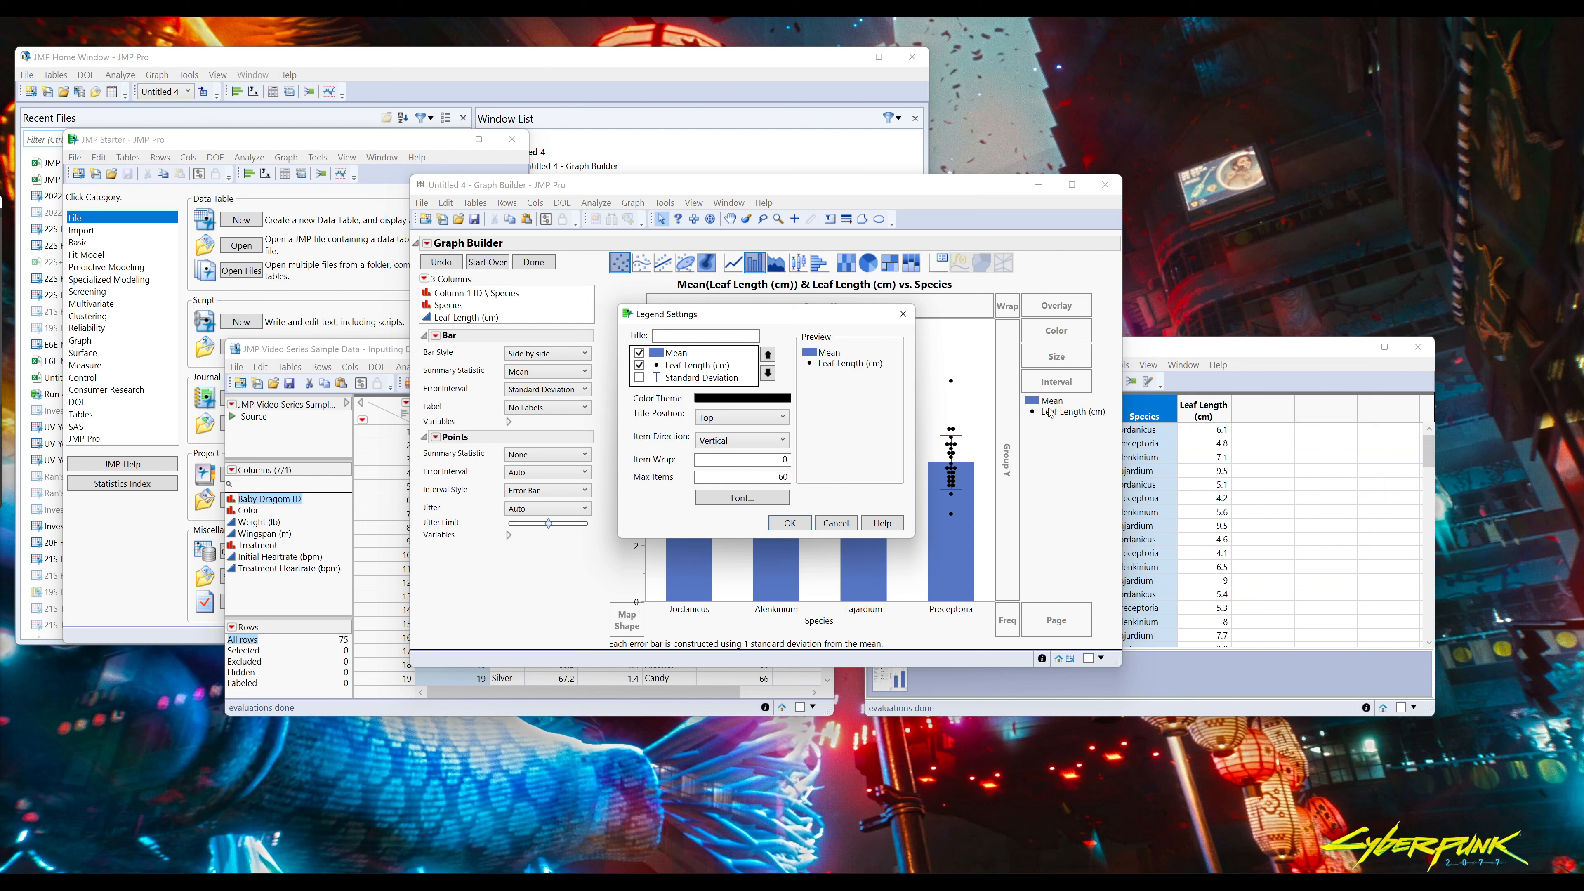
pyautogui.click(640, 378)
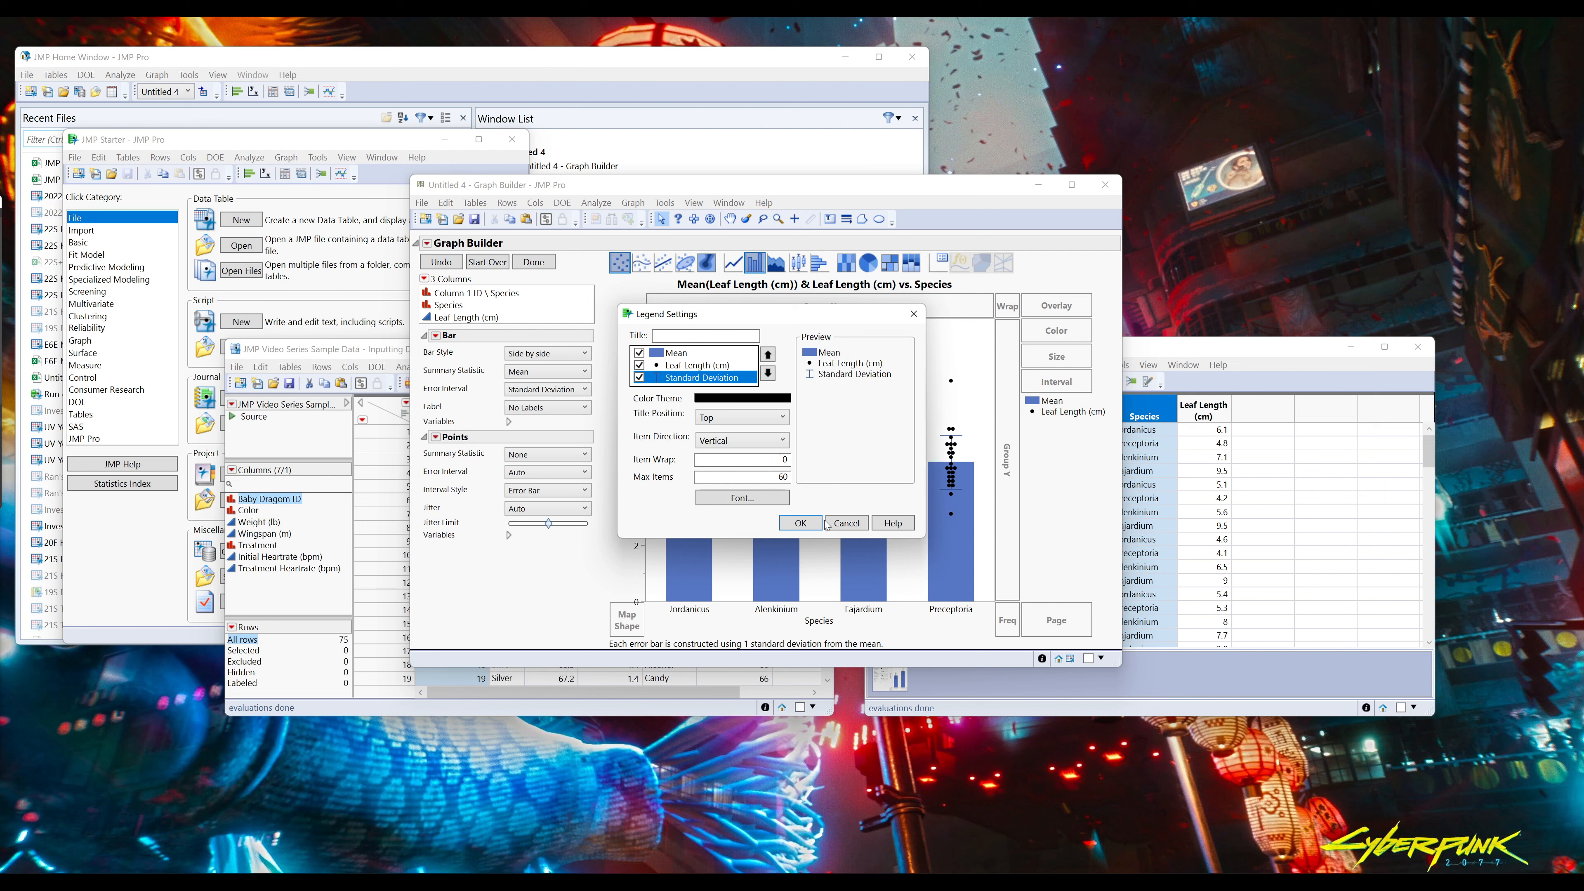
pyautogui.click(806, 525)
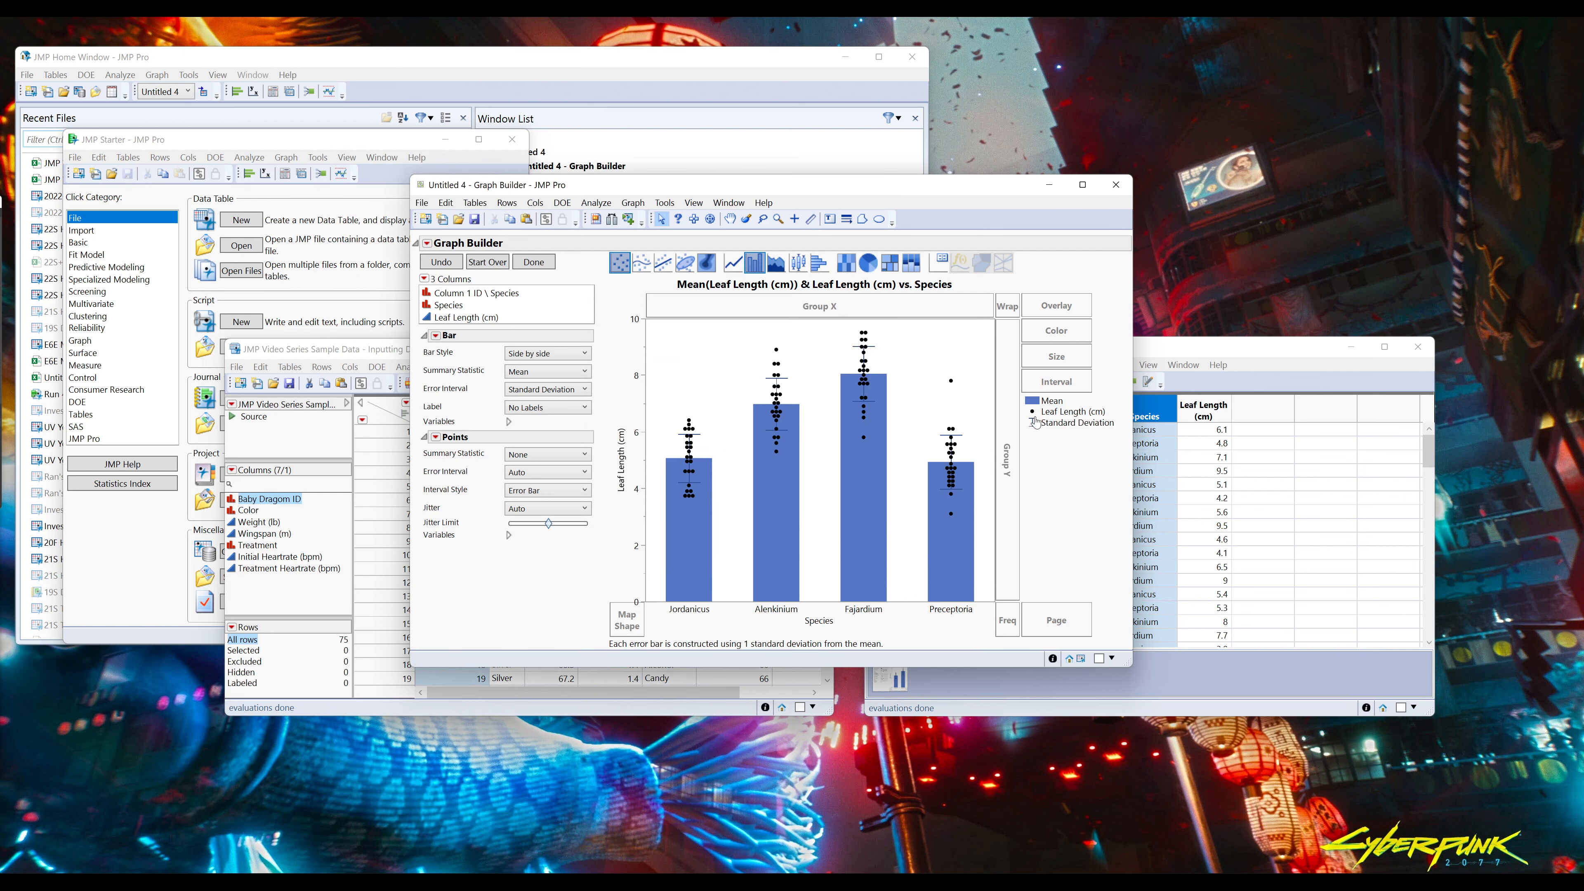
# - Fill the Mean bars with dark gray and color the Leaf Length (cm) data points light gray
pyautogui.rightClick(1035, 402)
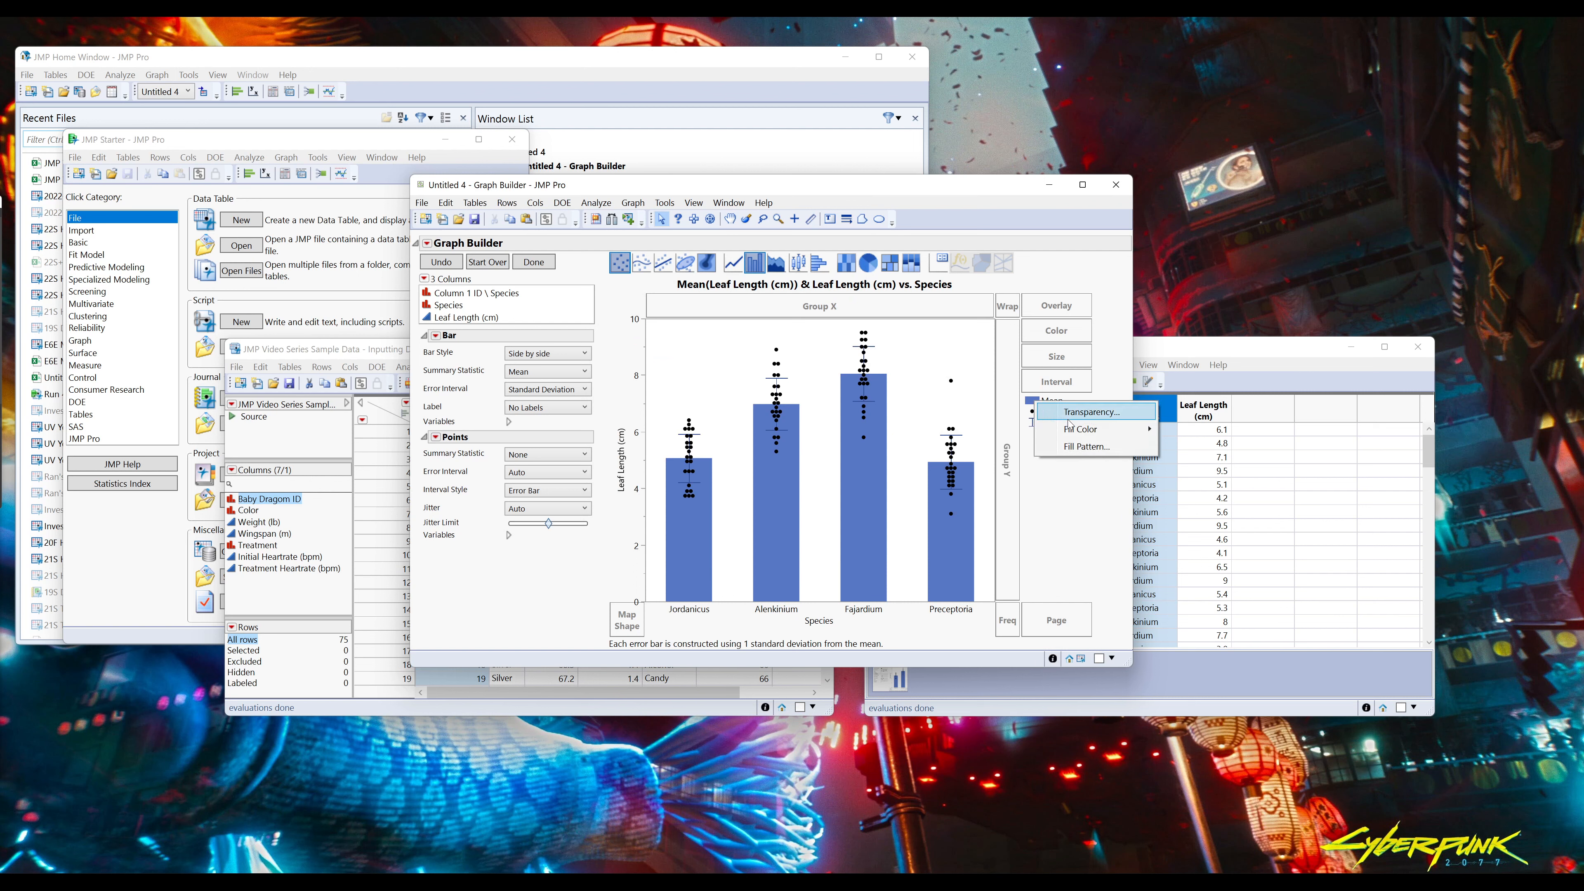
pyautogui.moveTo(1084, 438)
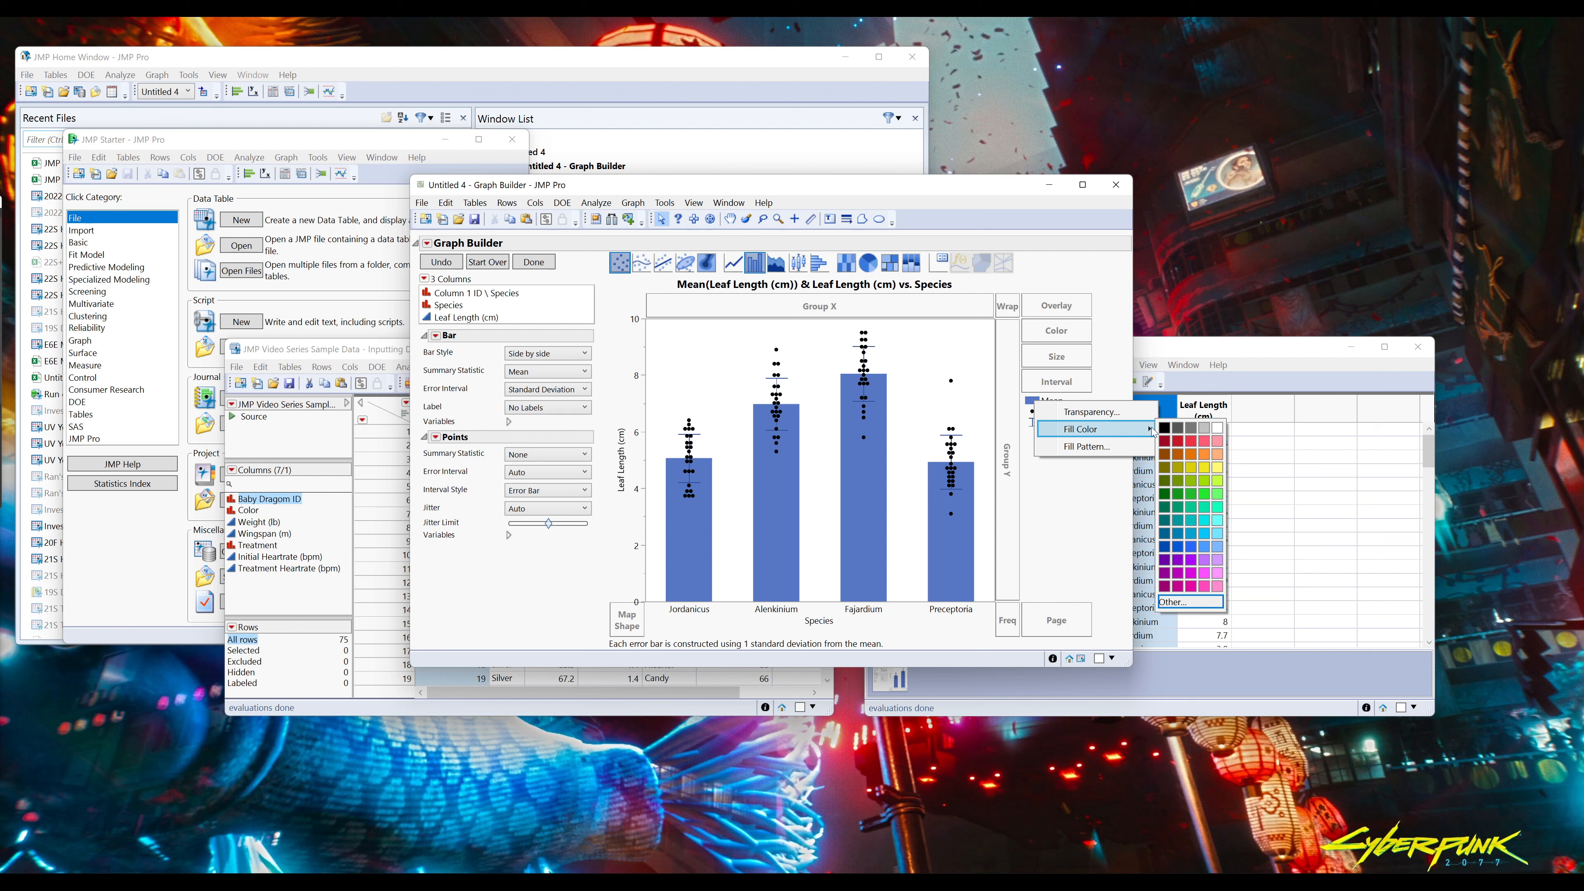
pyautogui.click(1190, 430)
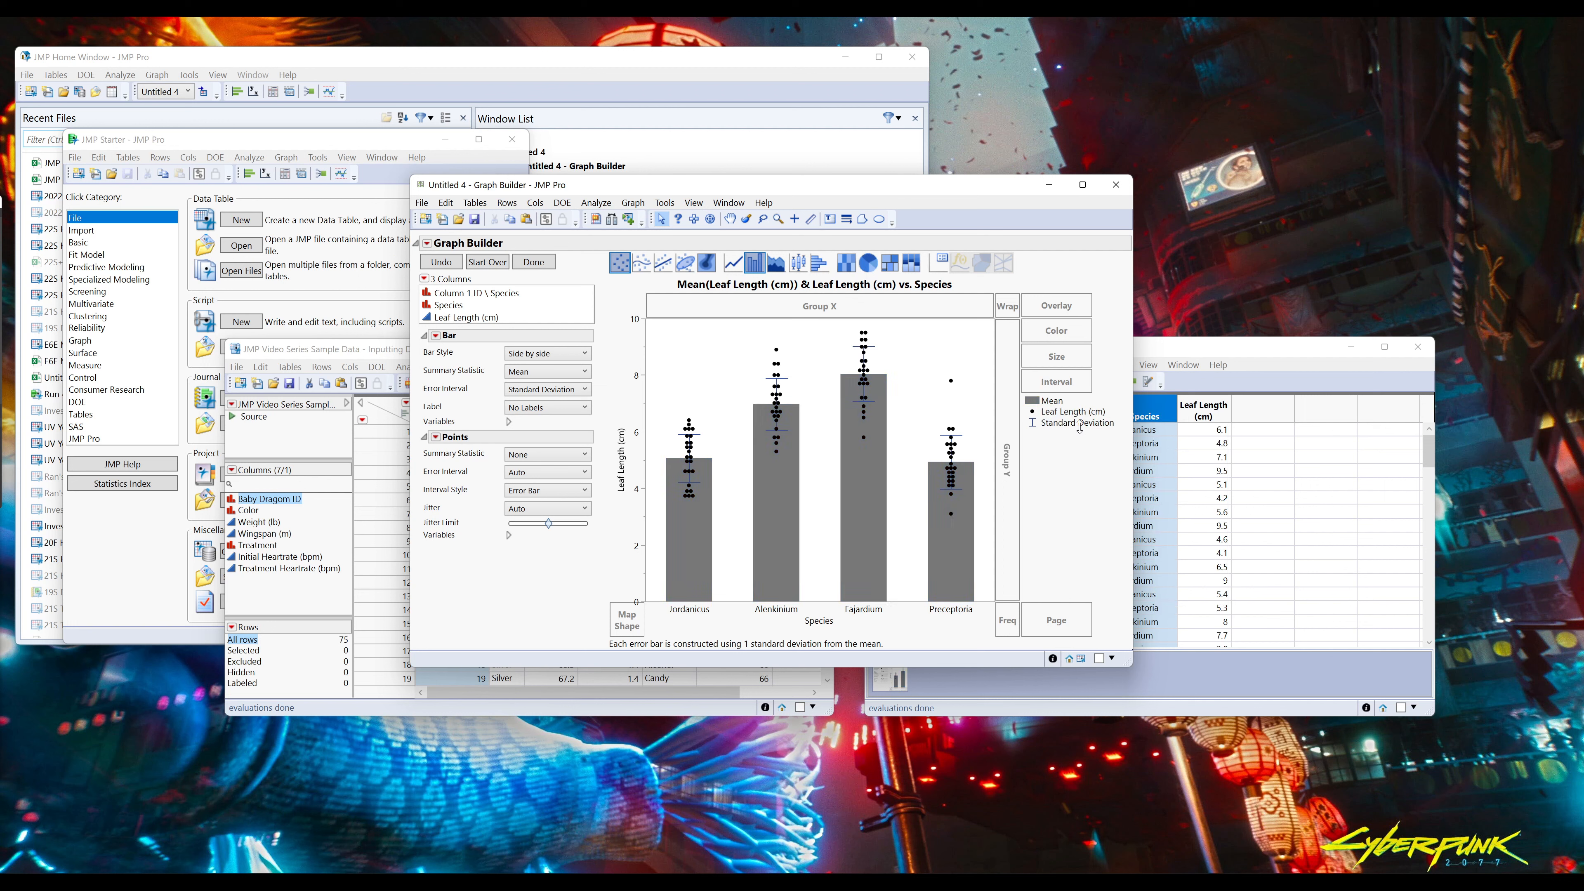
pyautogui.rightClick(1033, 417)
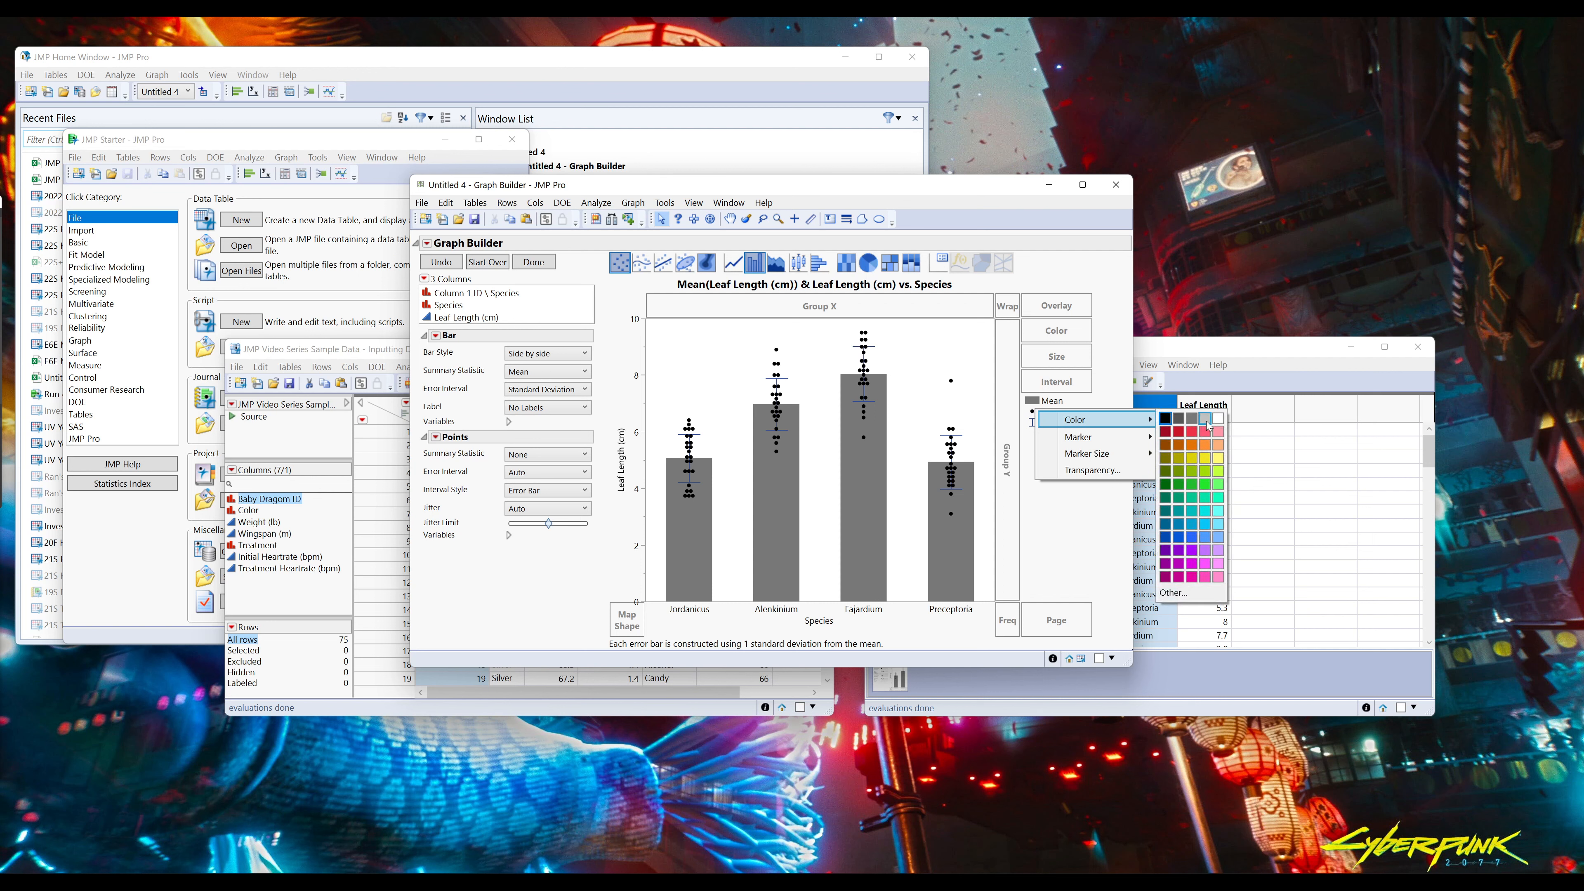
pyautogui.click(1208, 426)
# - Set the Standard Deviation error bars to a black line with a width of 2
pyautogui.click(1035, 427)
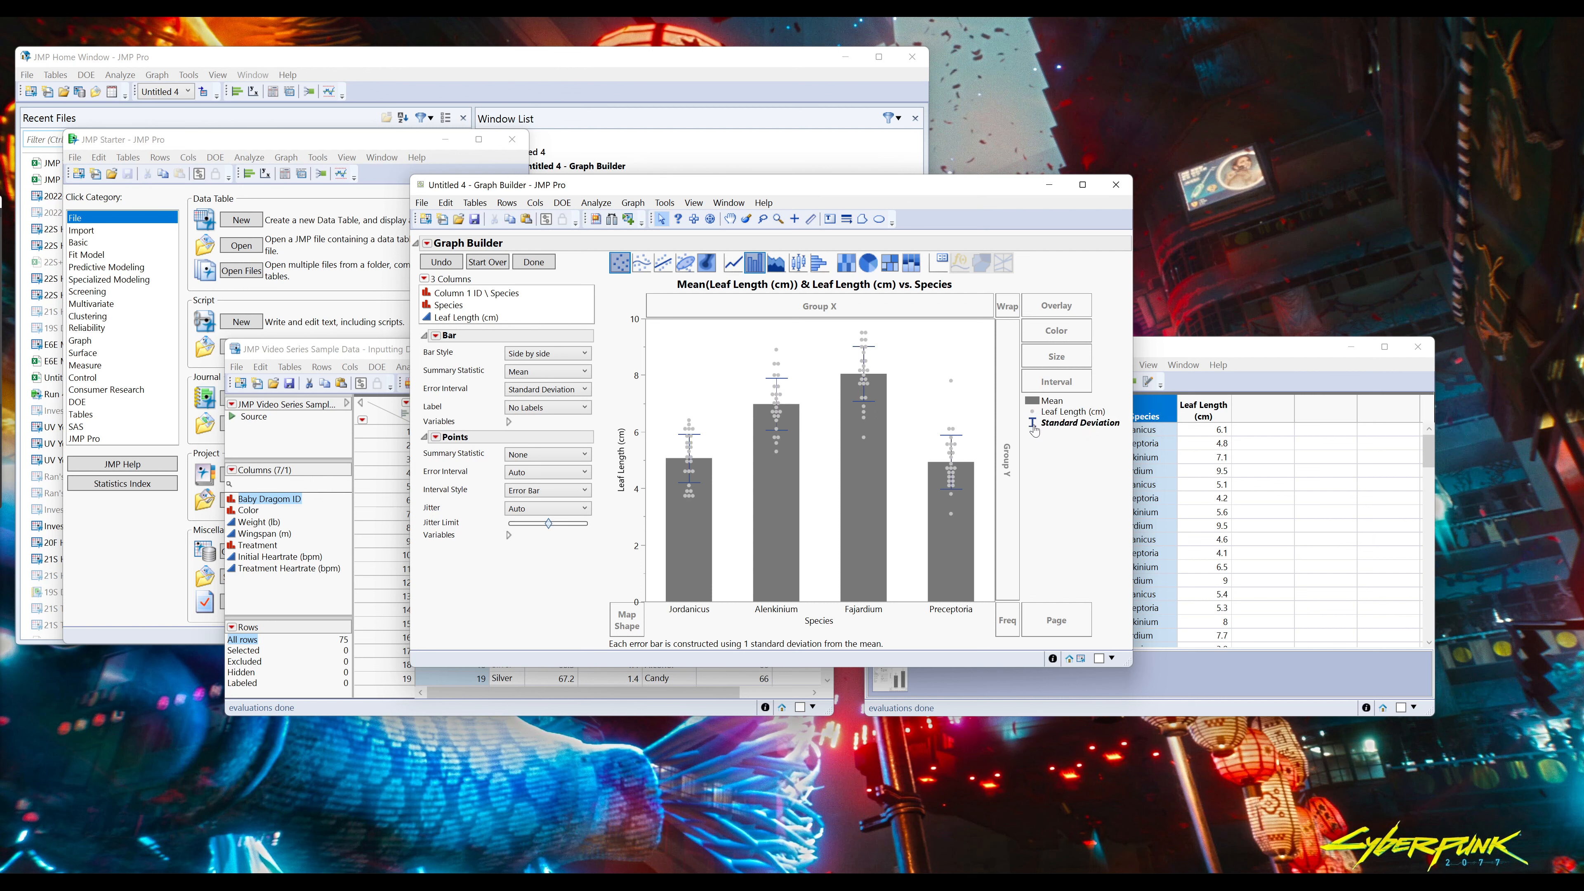
pyautogui.rightClick(1035, 431)
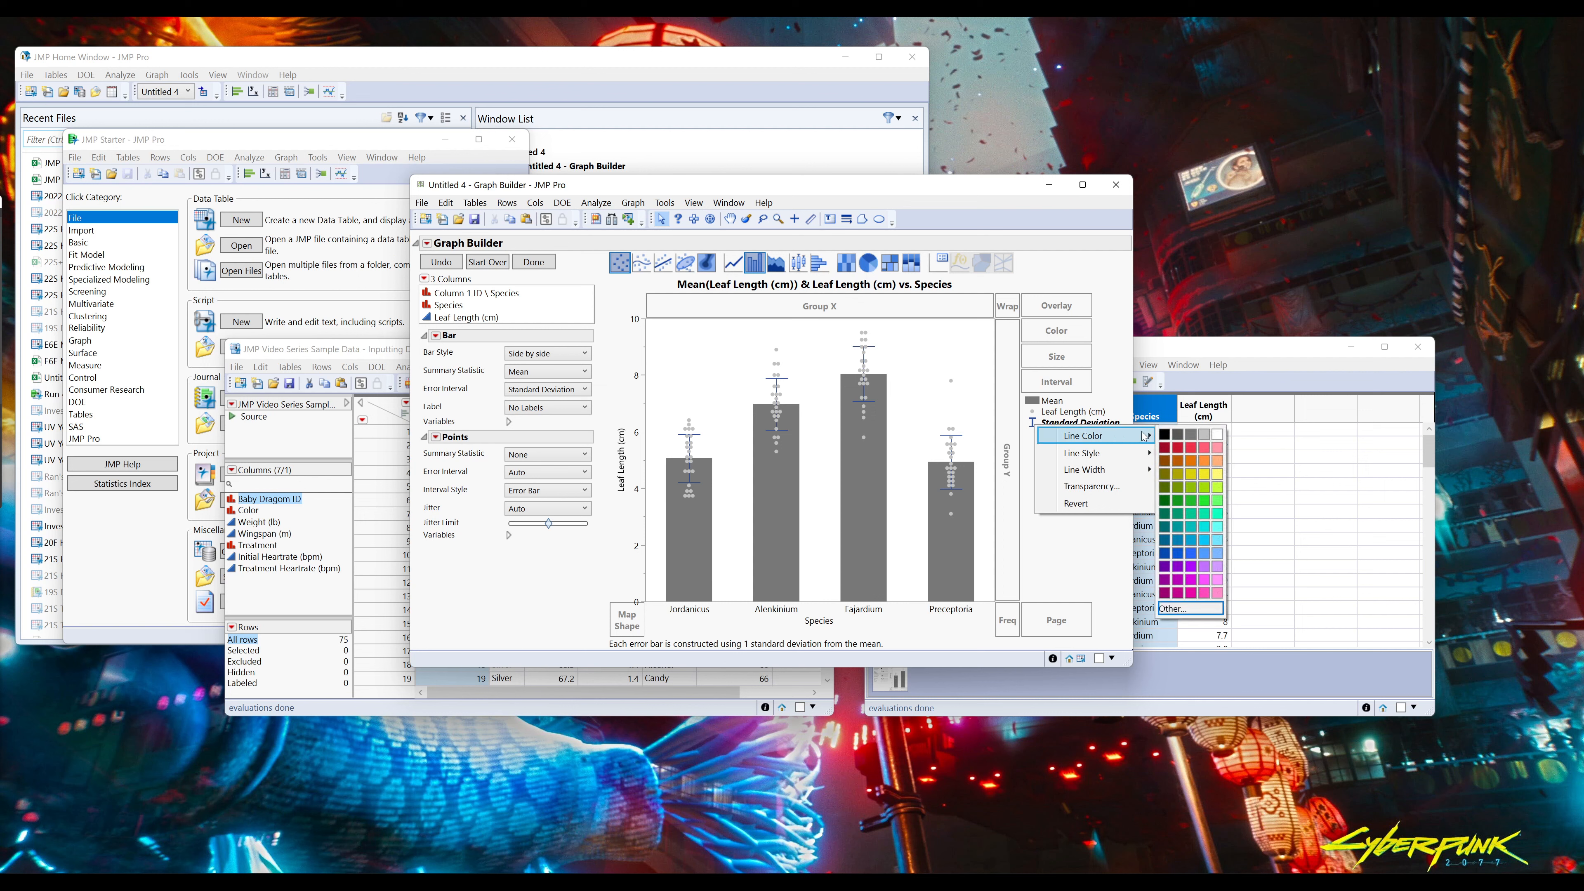
pyautogui.click(1165, 435)
pyautogui.rightClick(1036, 430)
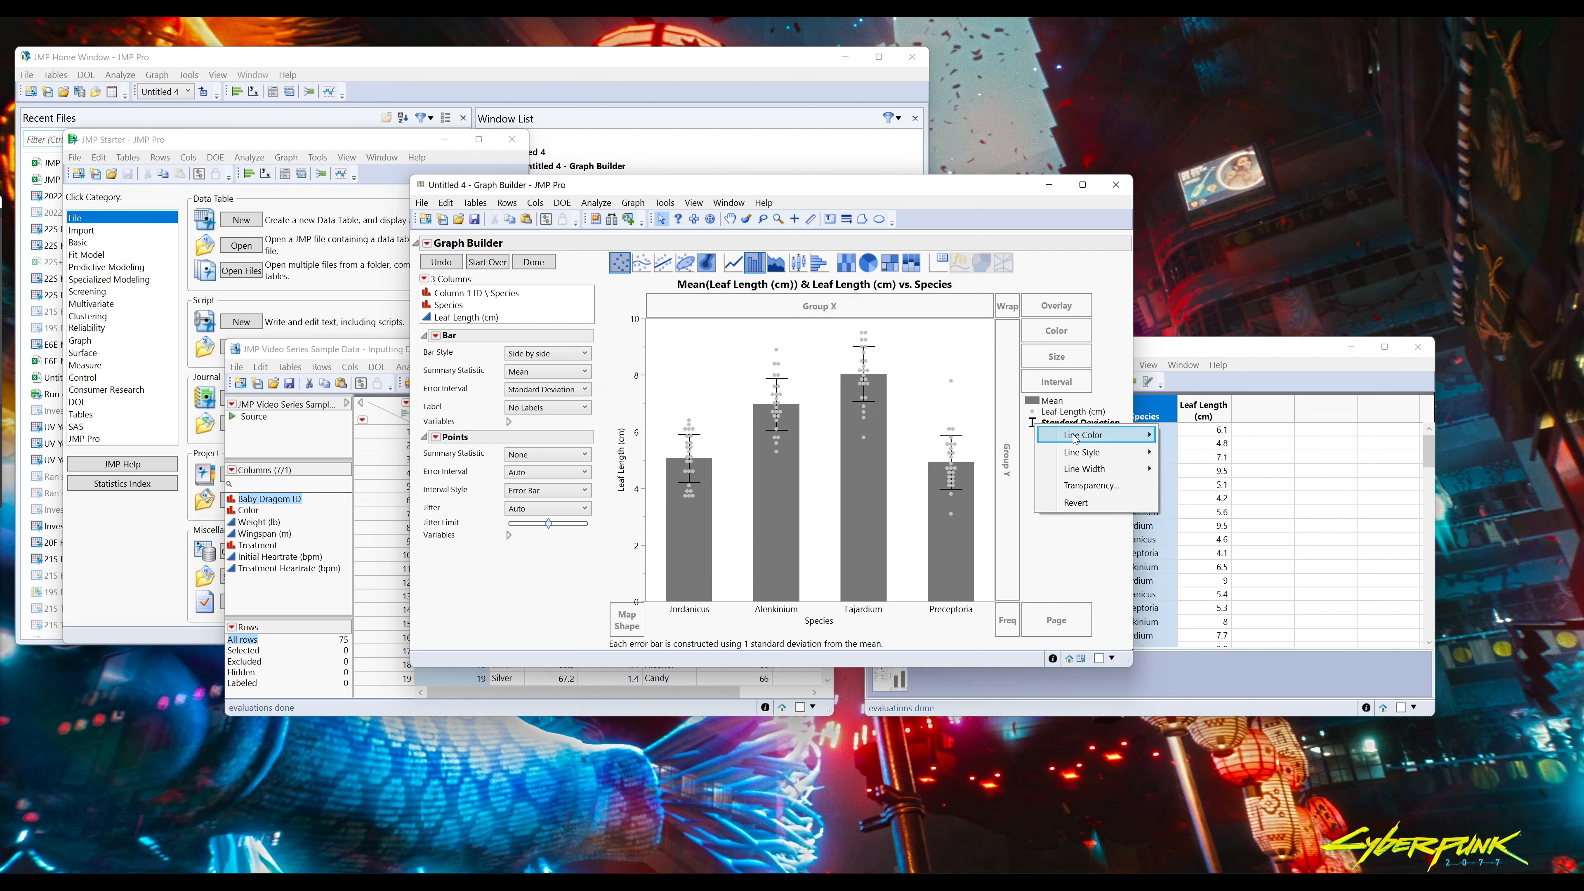
pyautogui.moveTo(1078, 442)
pyautogui.moveTo(1131, 469)
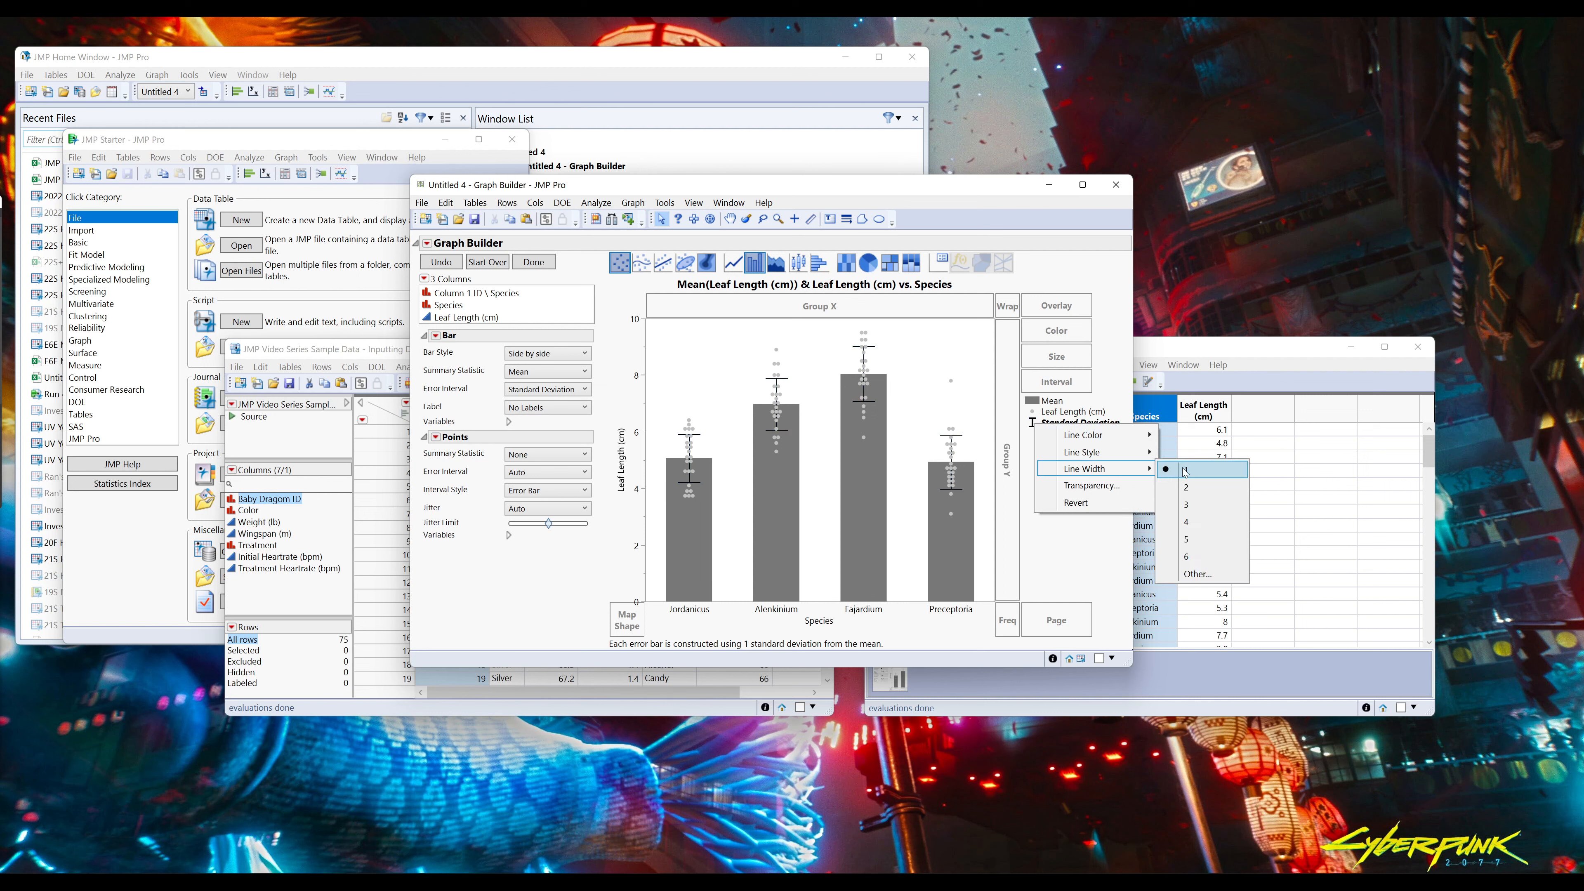
pyautogui.click(1189, 489)
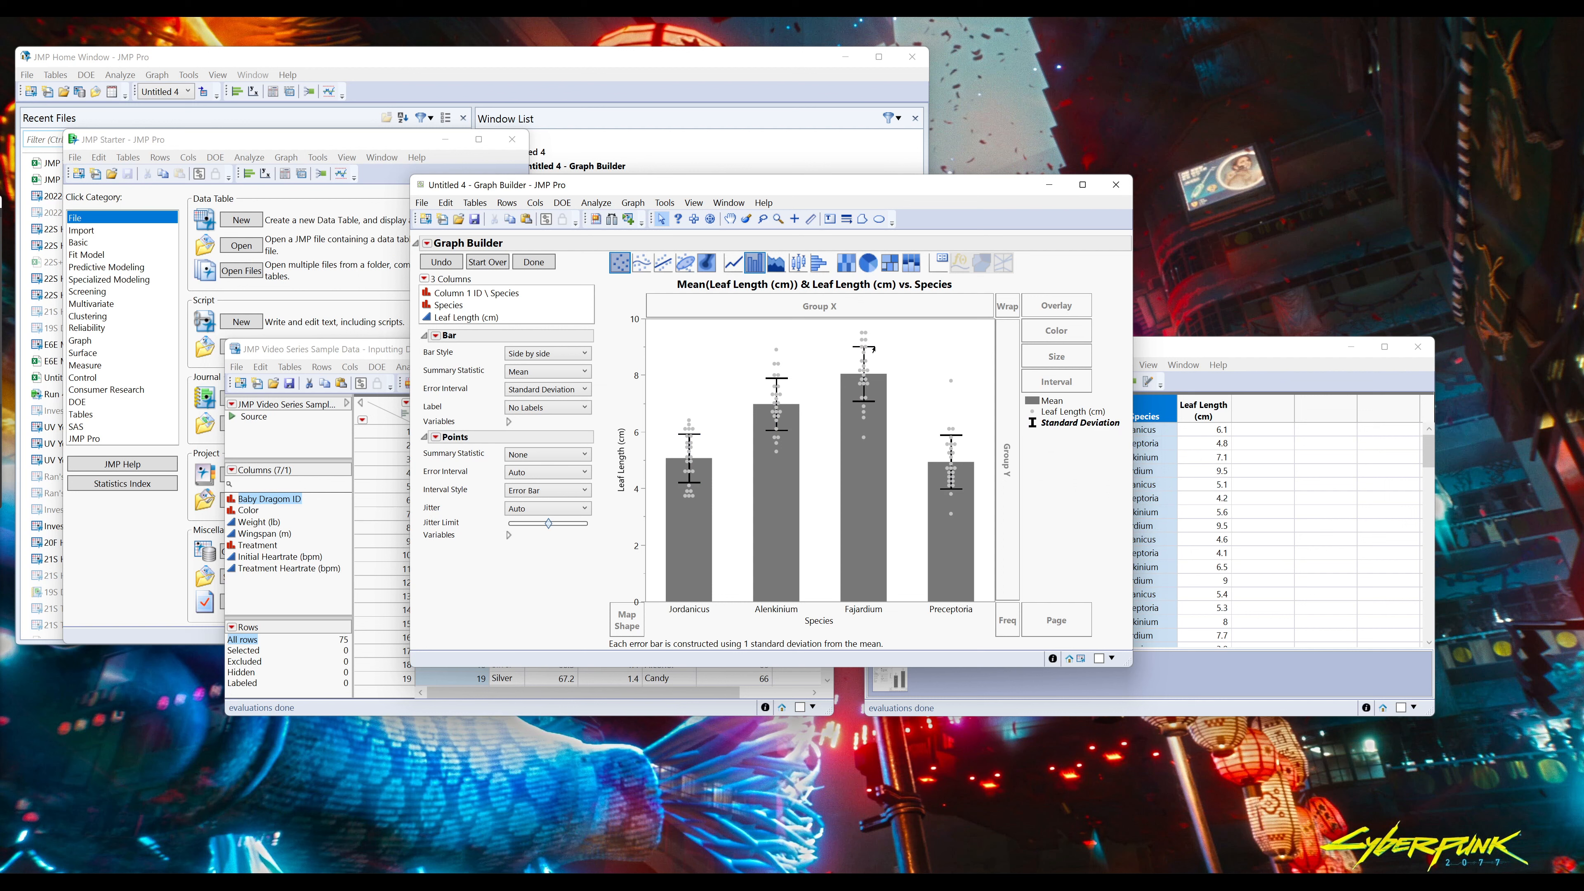
# - Customize the graph's element order so that Error Bar comes after Marker and is drawn in front of the data points
pyautogui.rightClick(902, 360)
pyautogui.click(954, 469)
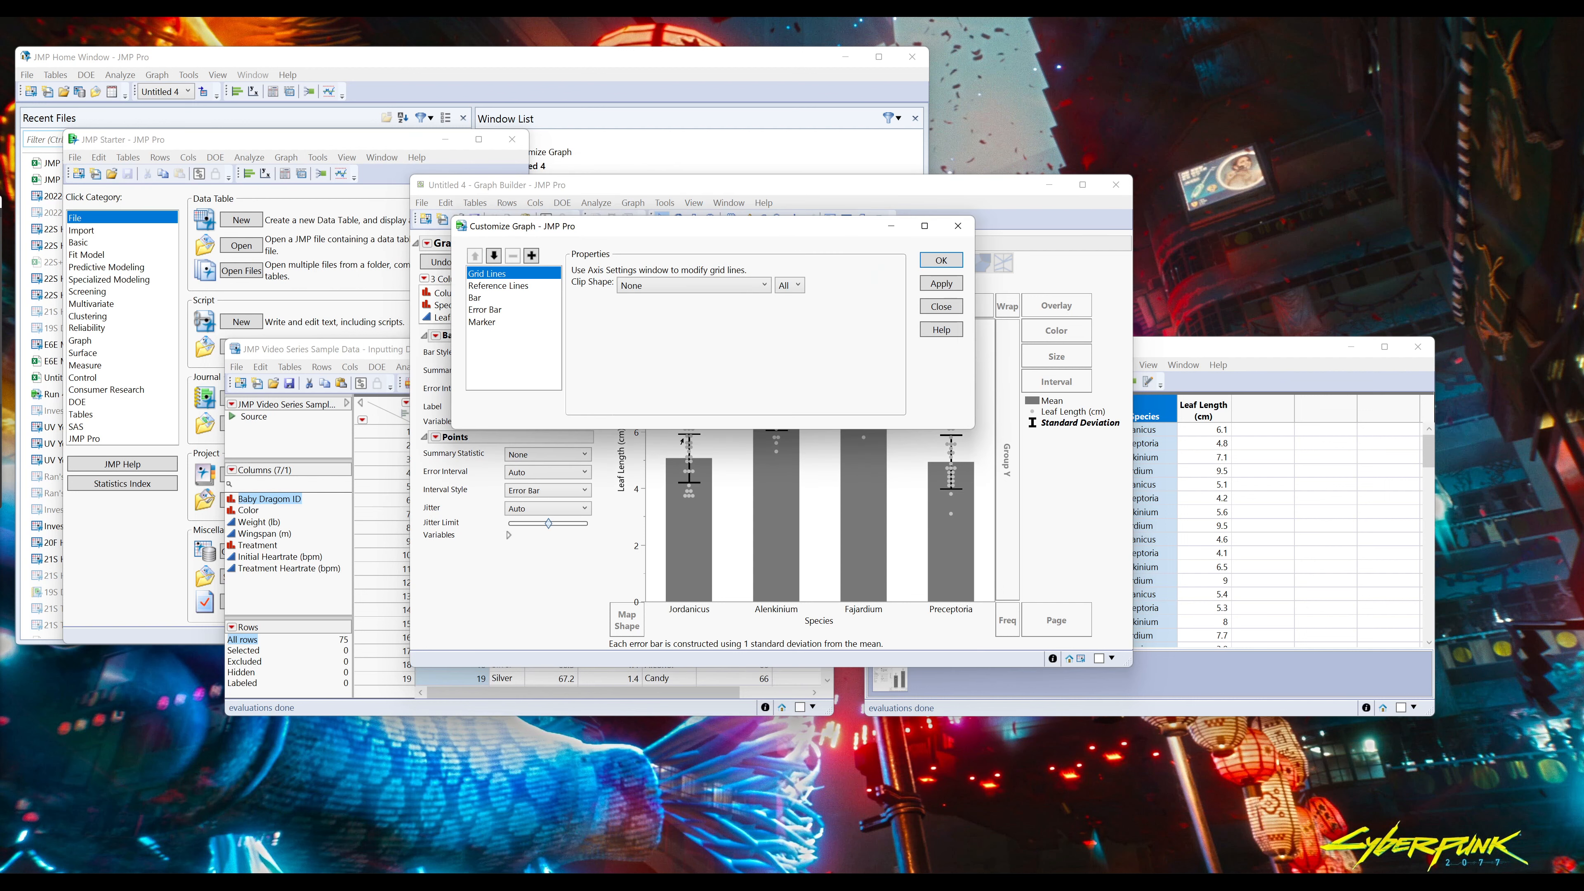
pyautogui.click(477, 299)
pyautogui.click(476, 310)
pyautogui.click(476, 324)
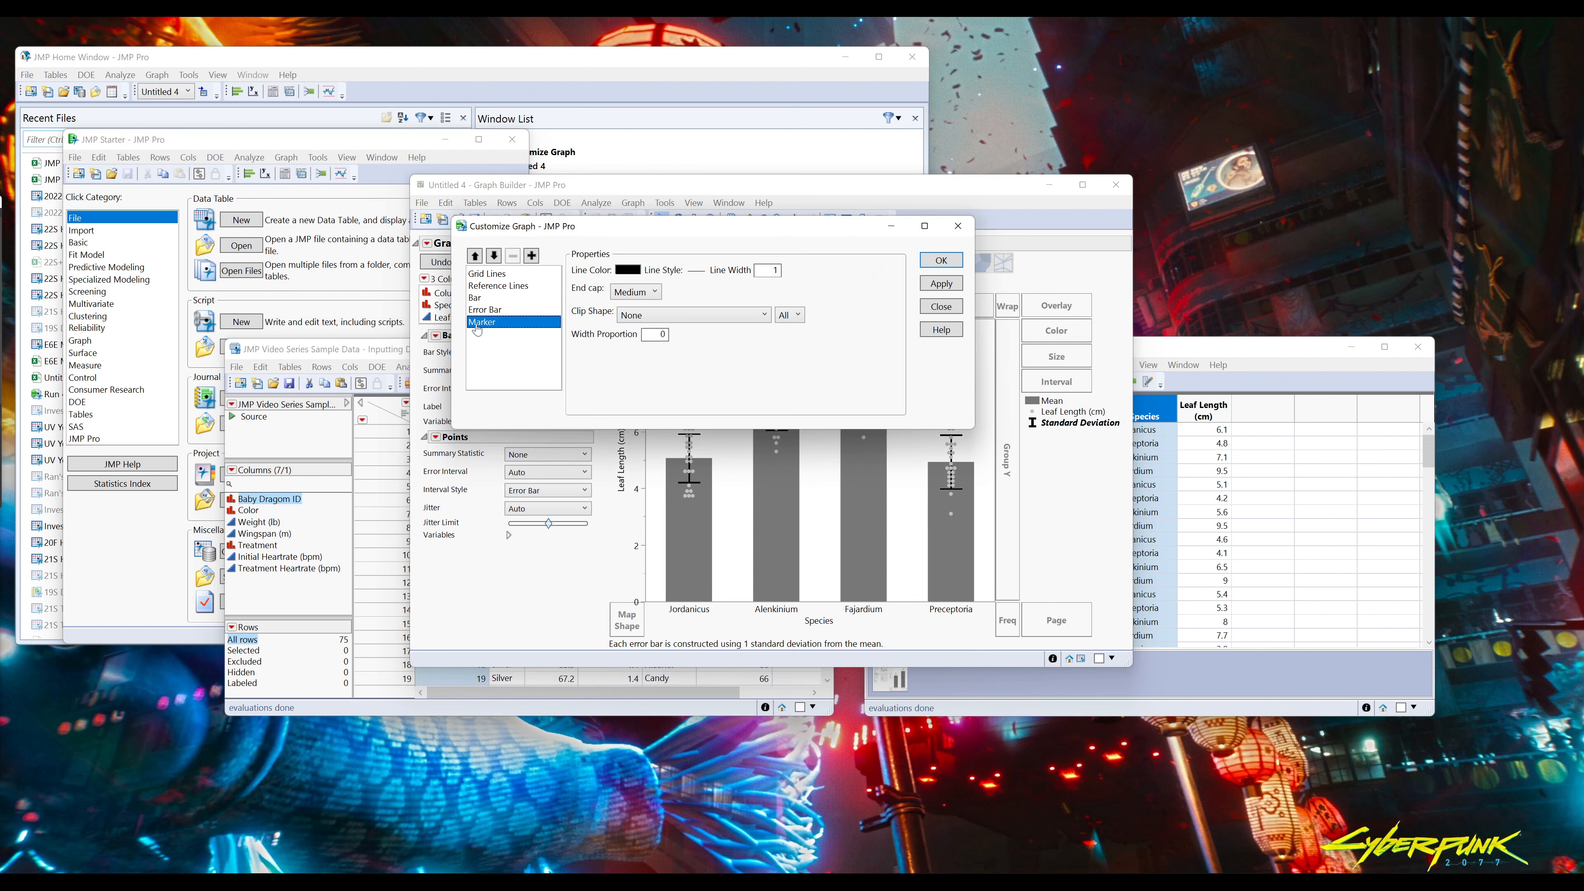
pyautogui.click(476, 311)
pyautogui.click(478, 299)
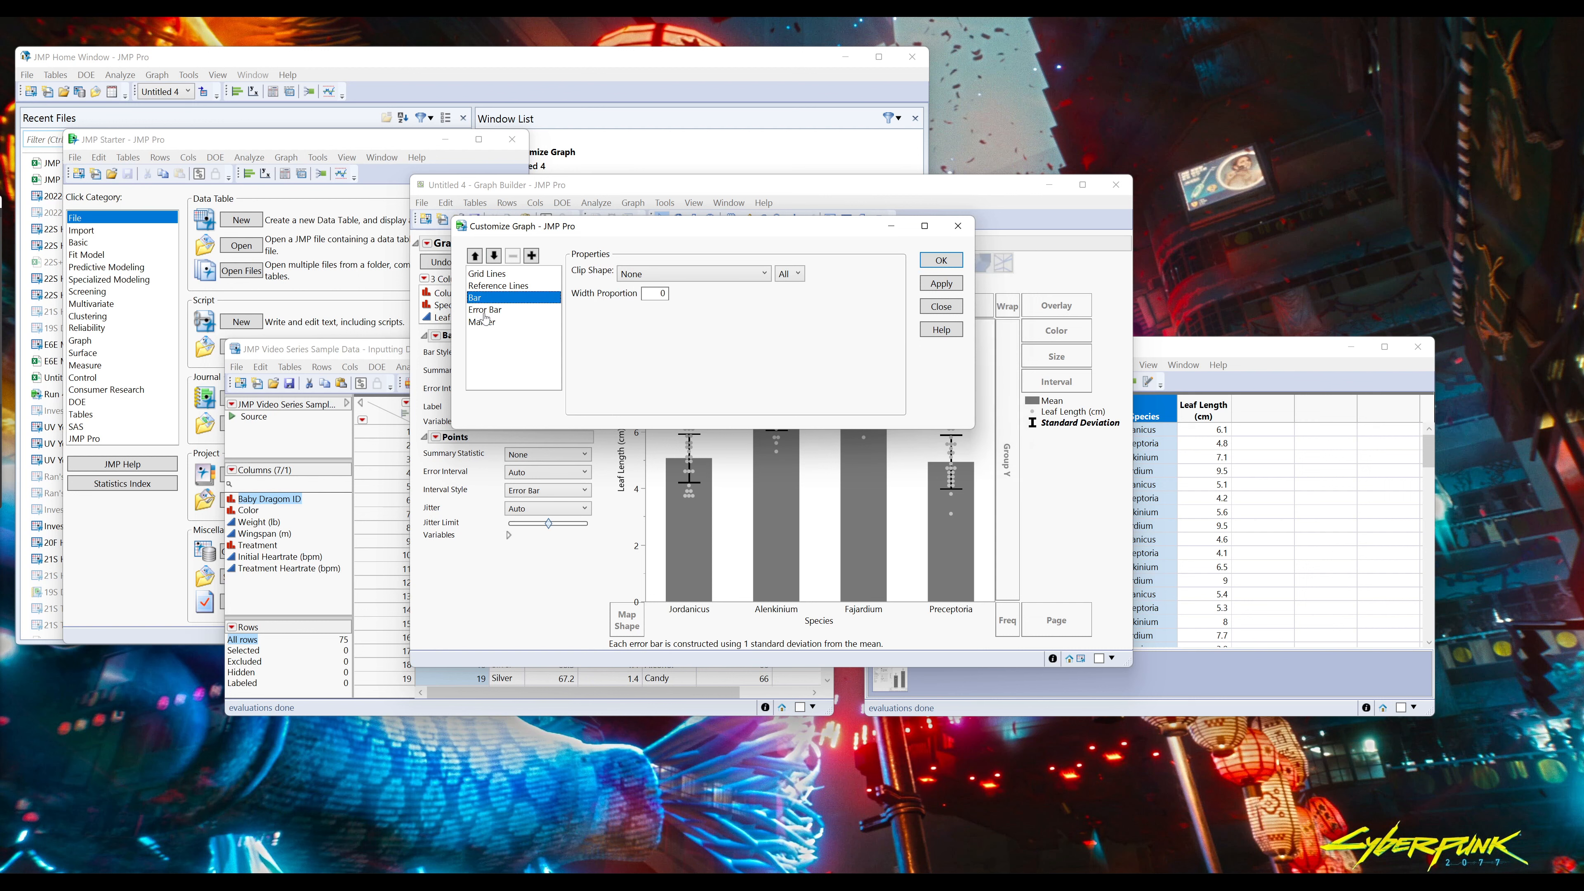
pyautogui.click(489, 338)
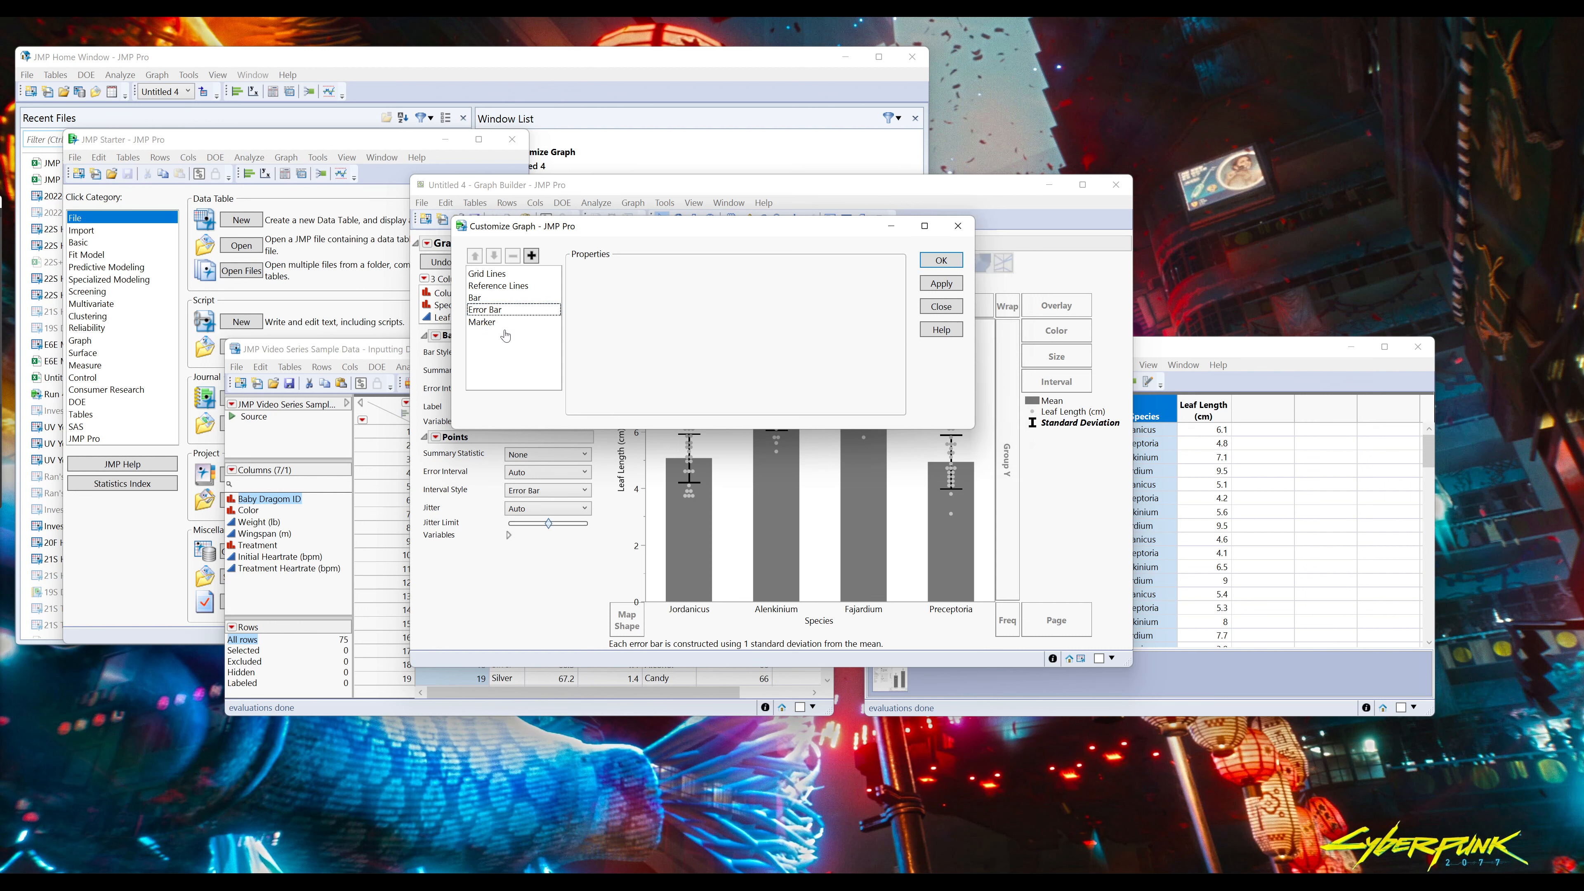
pyautogui.click(487, 323)
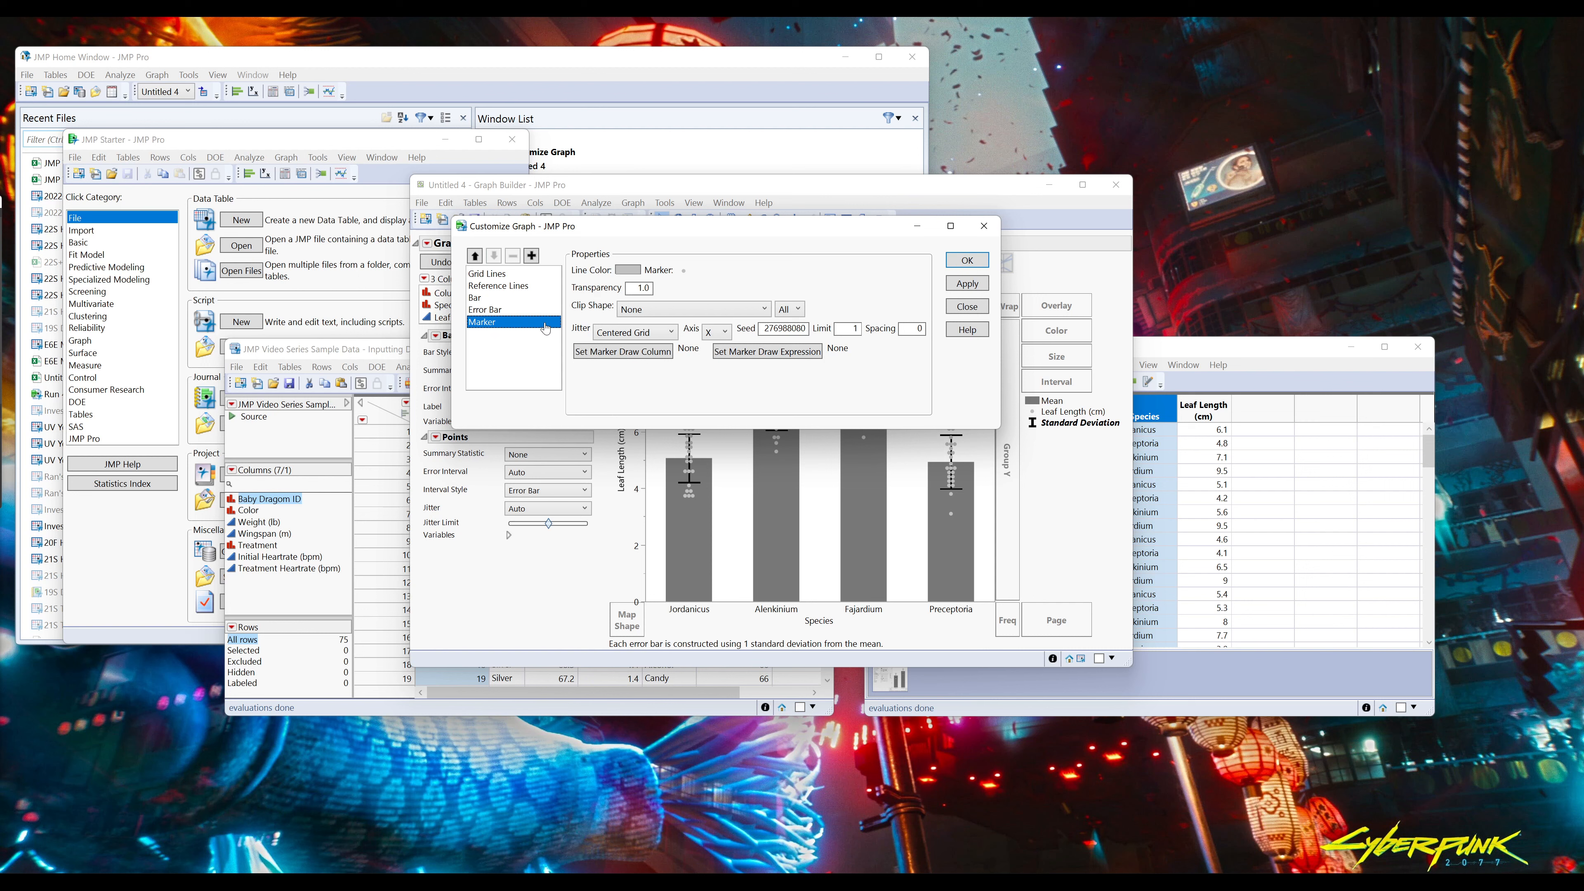
pyautogui.click(492, 311)
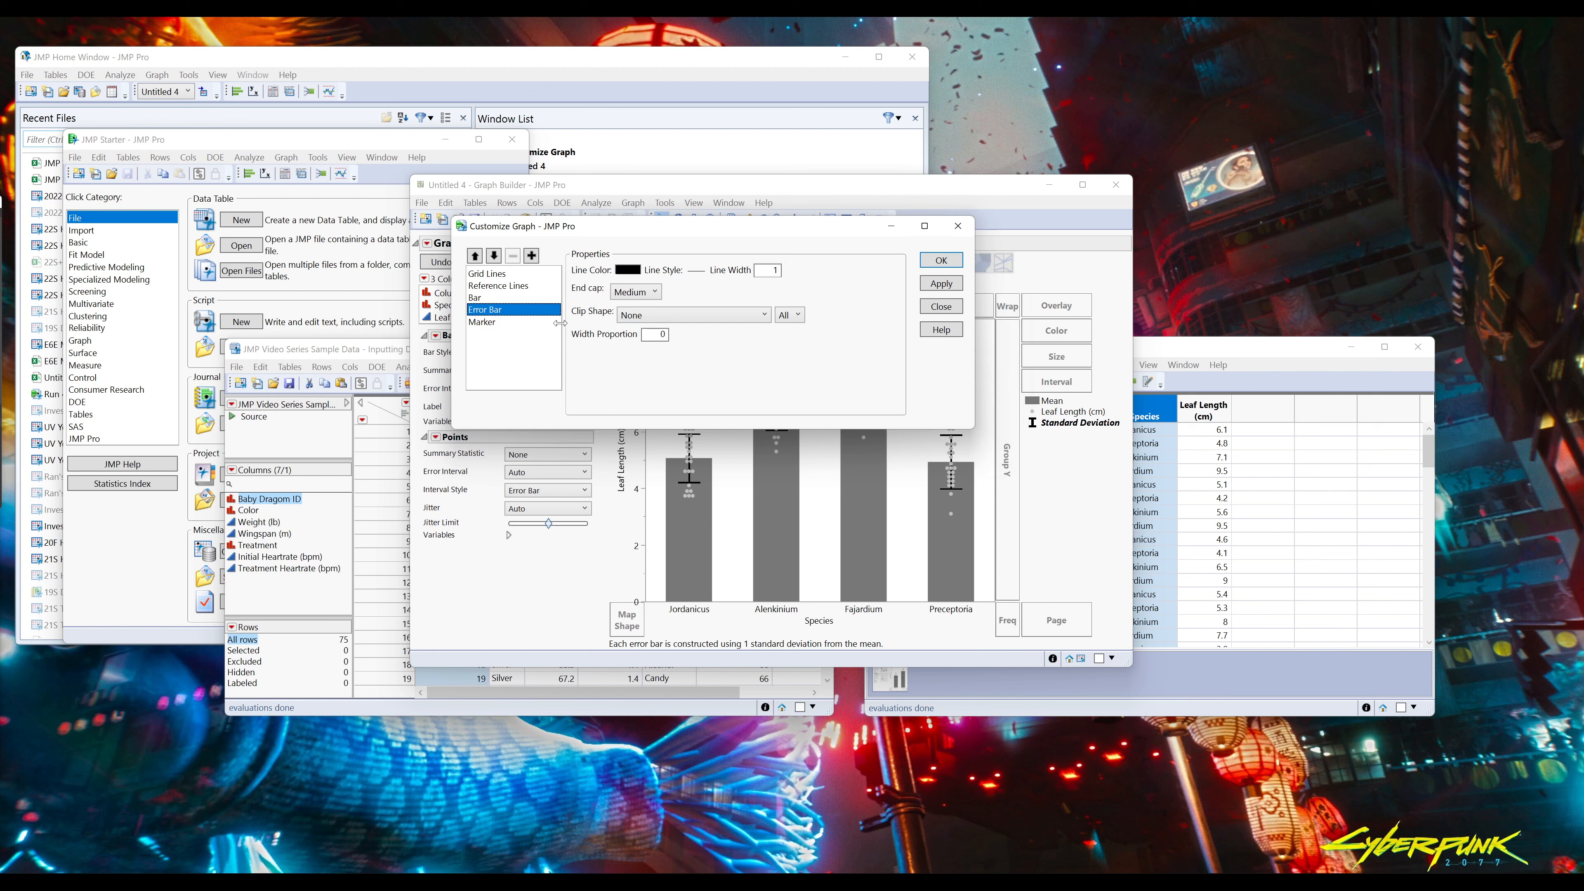
pyautogui.click(493, 256)
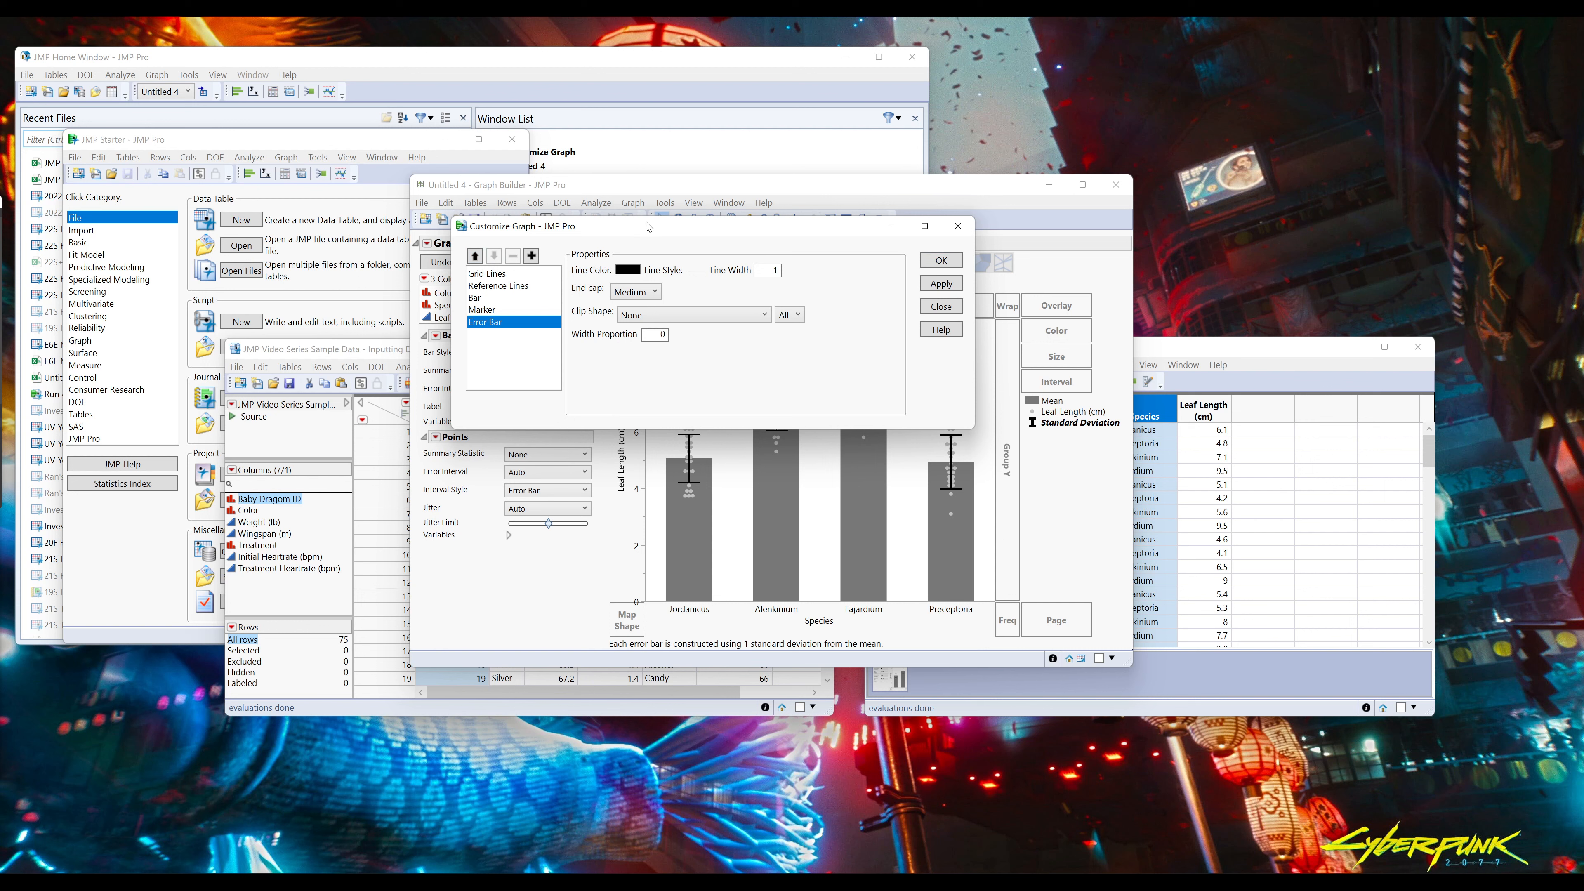
pyautogui.moveTo(632, 234); pyautogui.dragTo(393, 180)
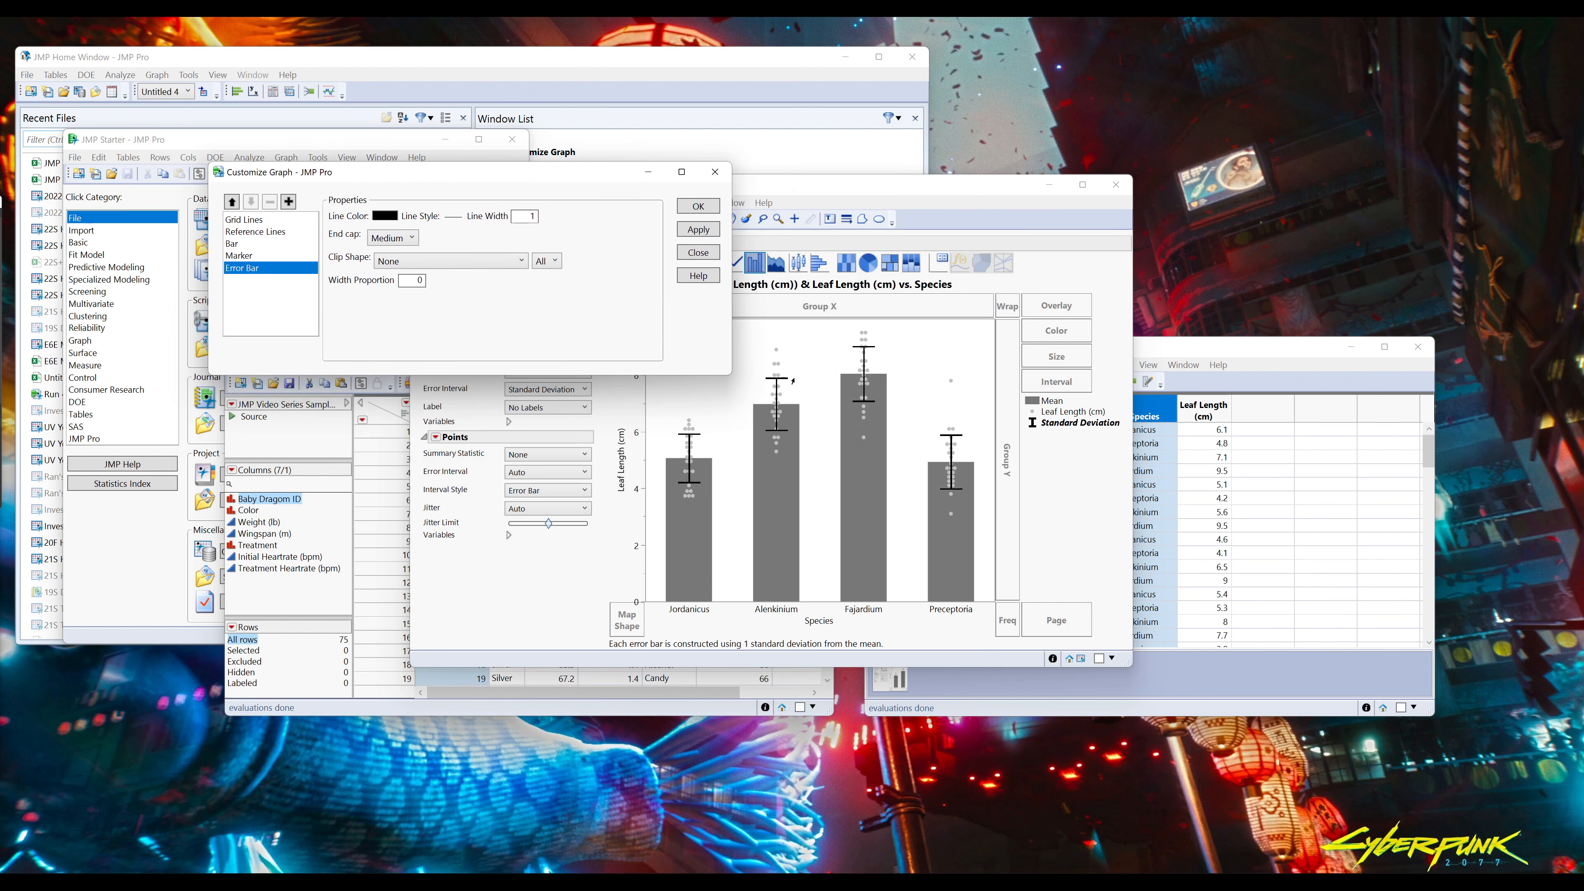
# - Try Random Uniform and Density Random jitter on the data point markers and return to Centered Grid
pyautogui.click(256, 256)
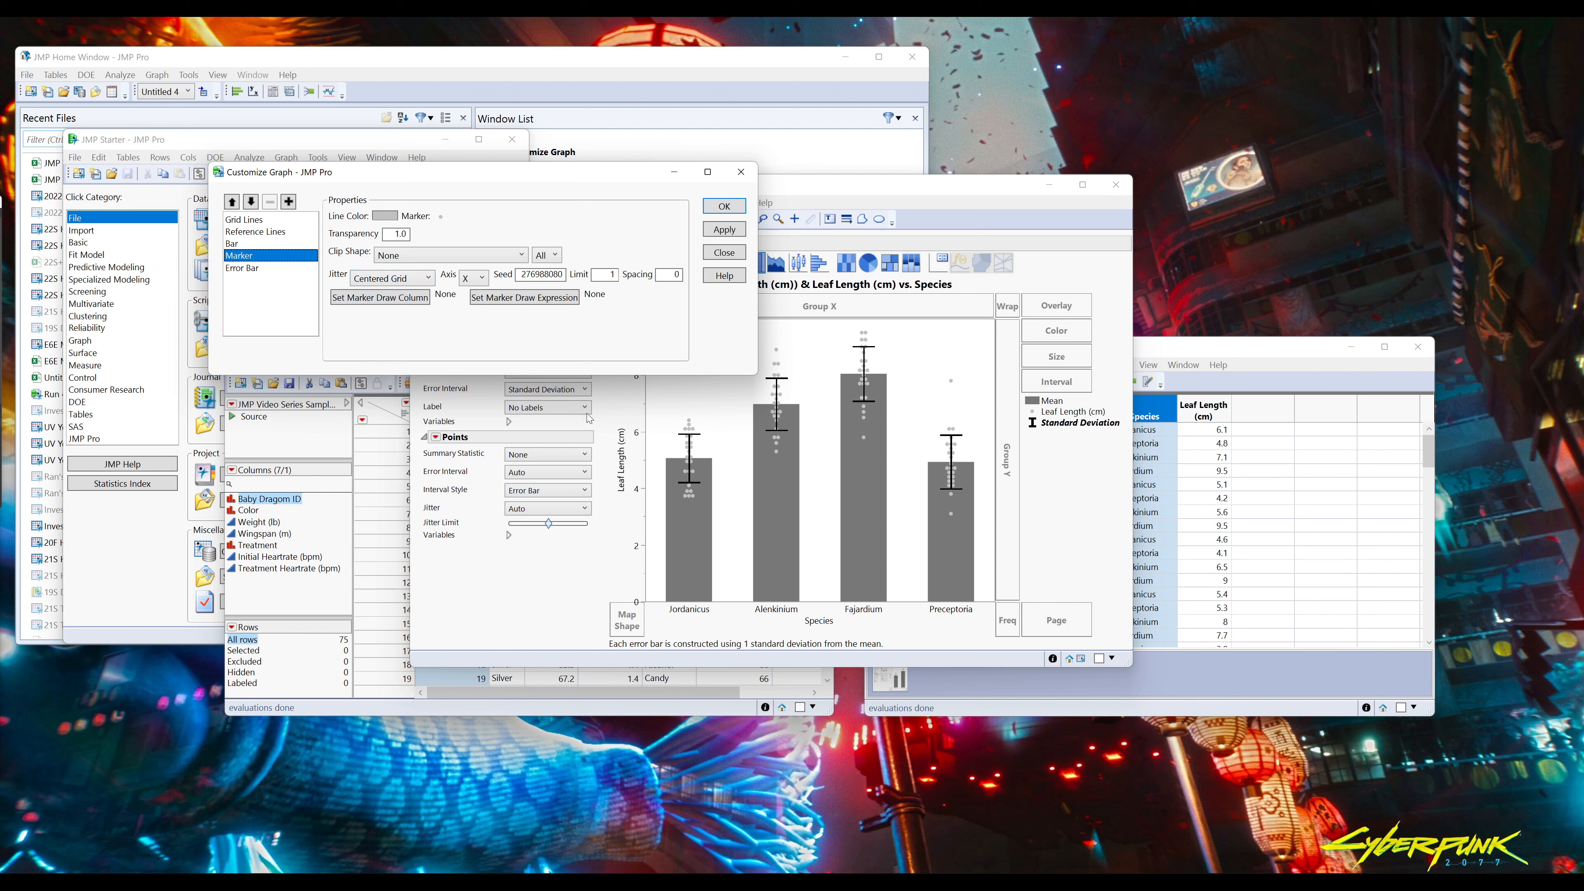
pyautogui.click(412, 279)
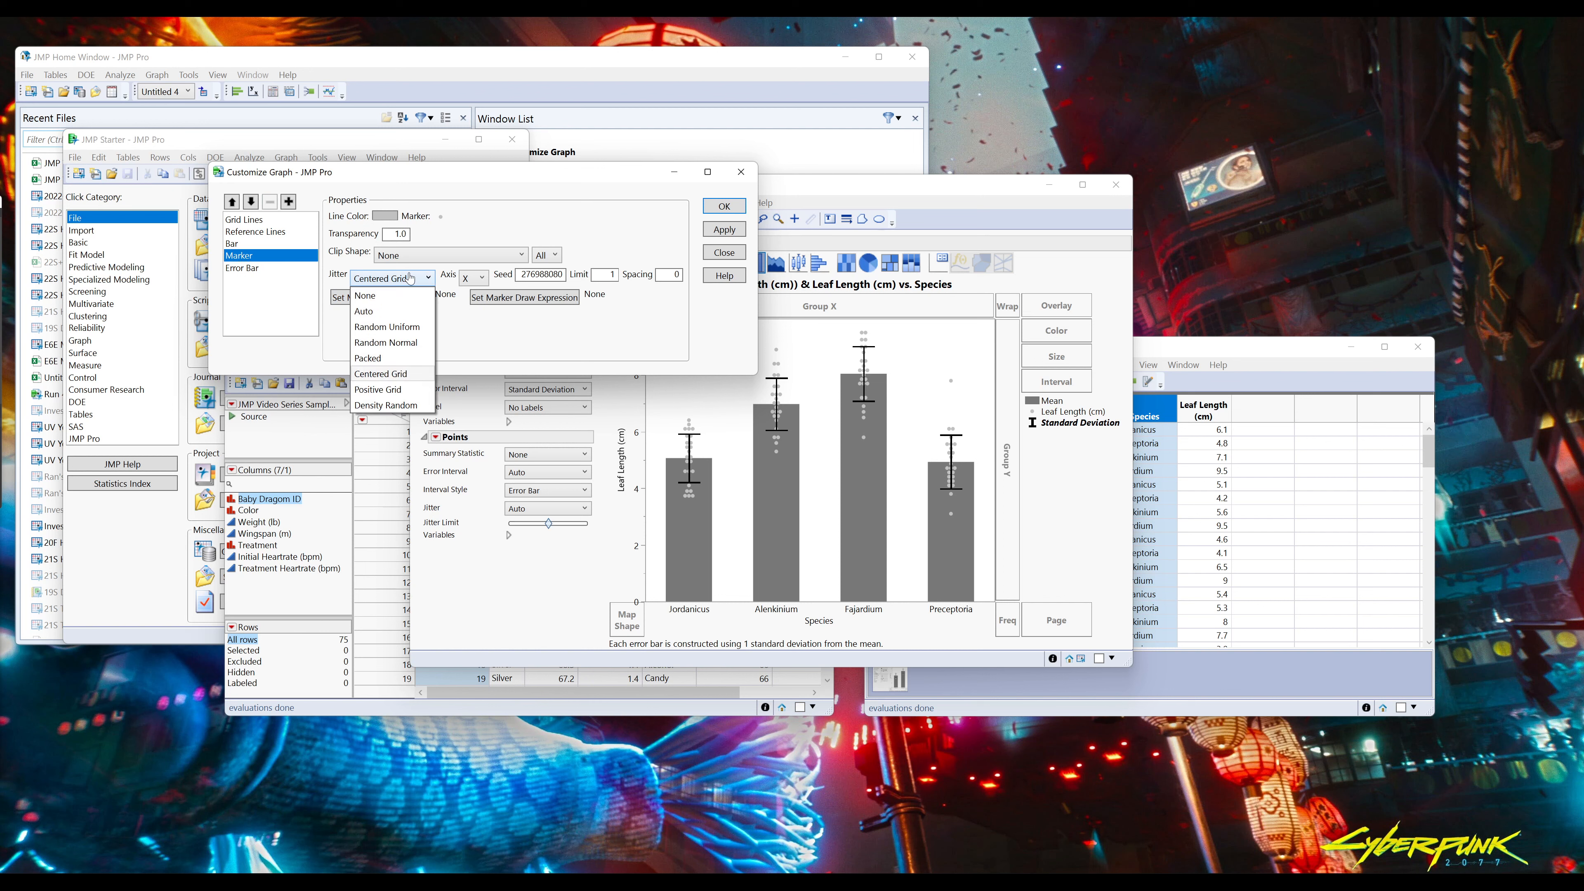
pyautogui.click(412, 327)
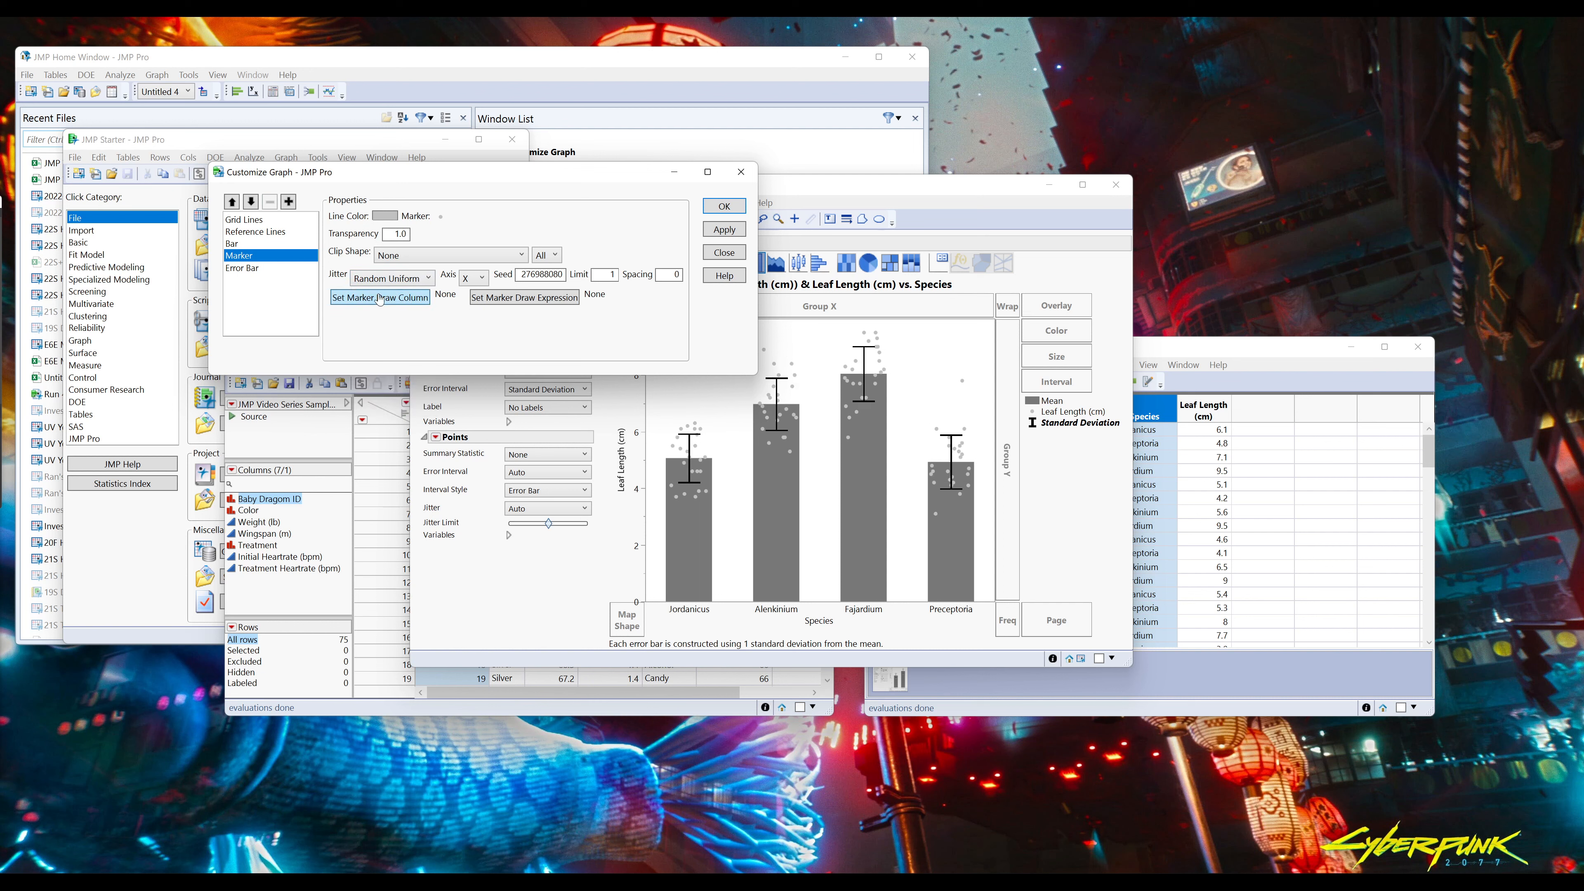
pyautogui.click(377, 280)
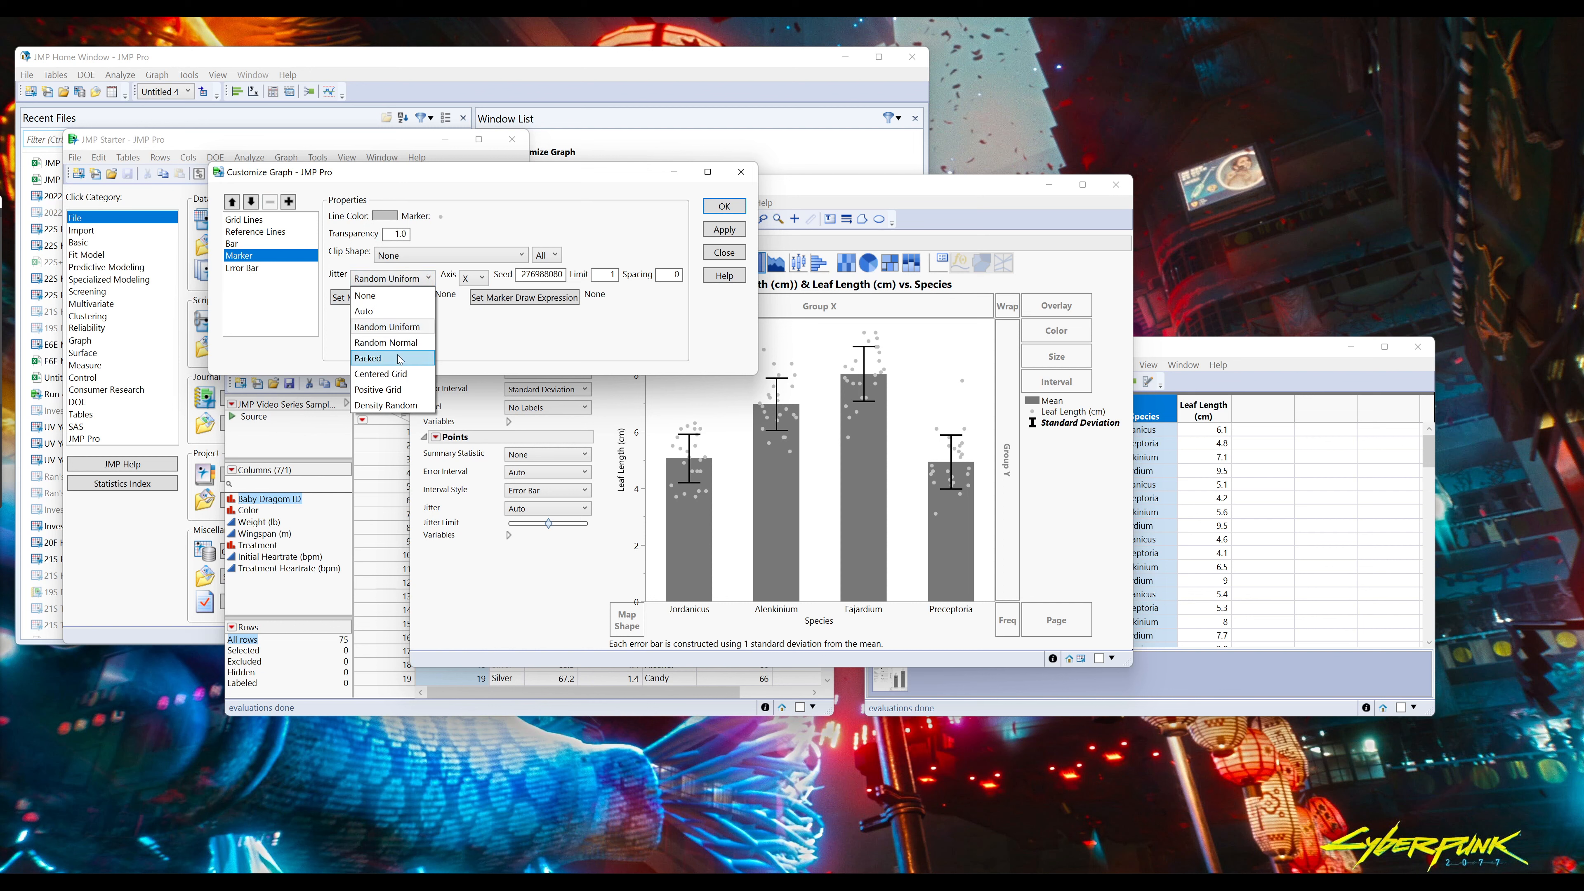
pyautogui.click(387, 407)
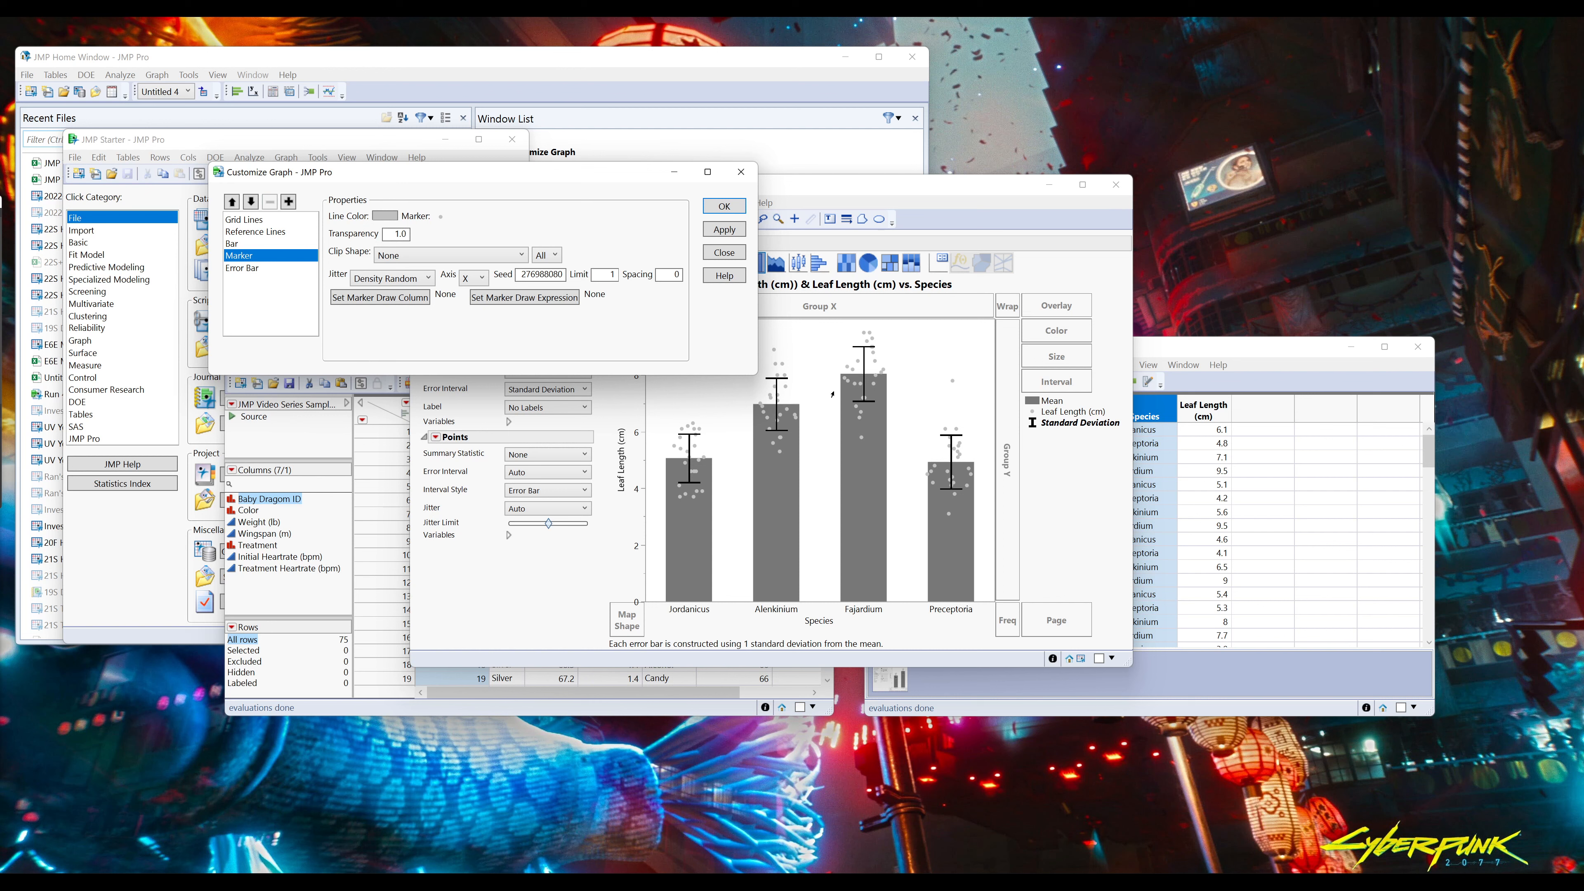
pyautogui.click(387, 282)
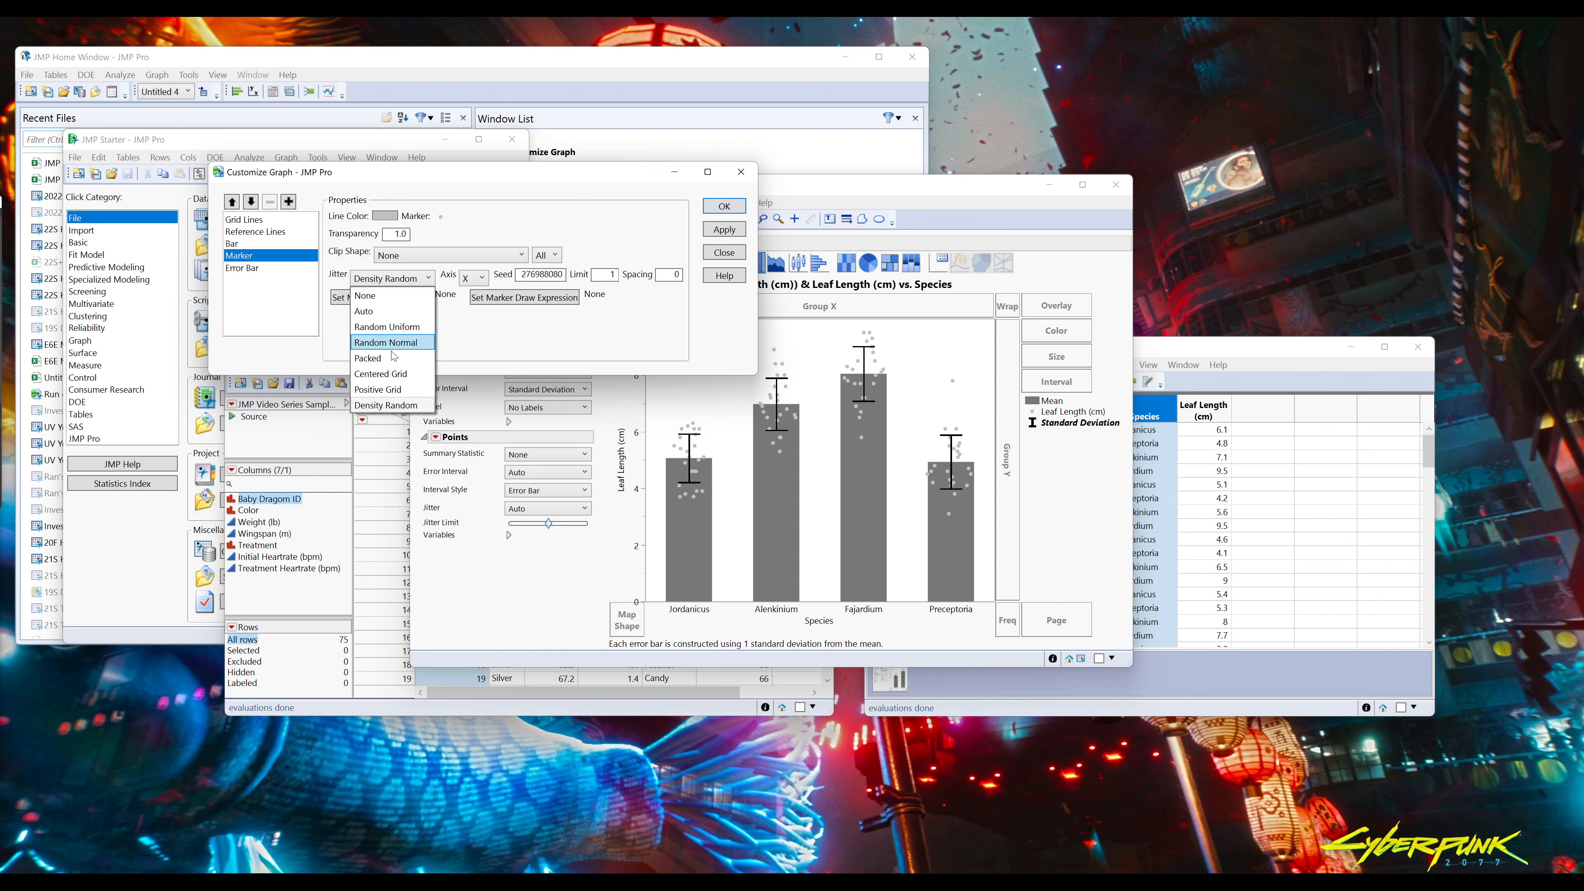
pyautogui.click(397, 368)
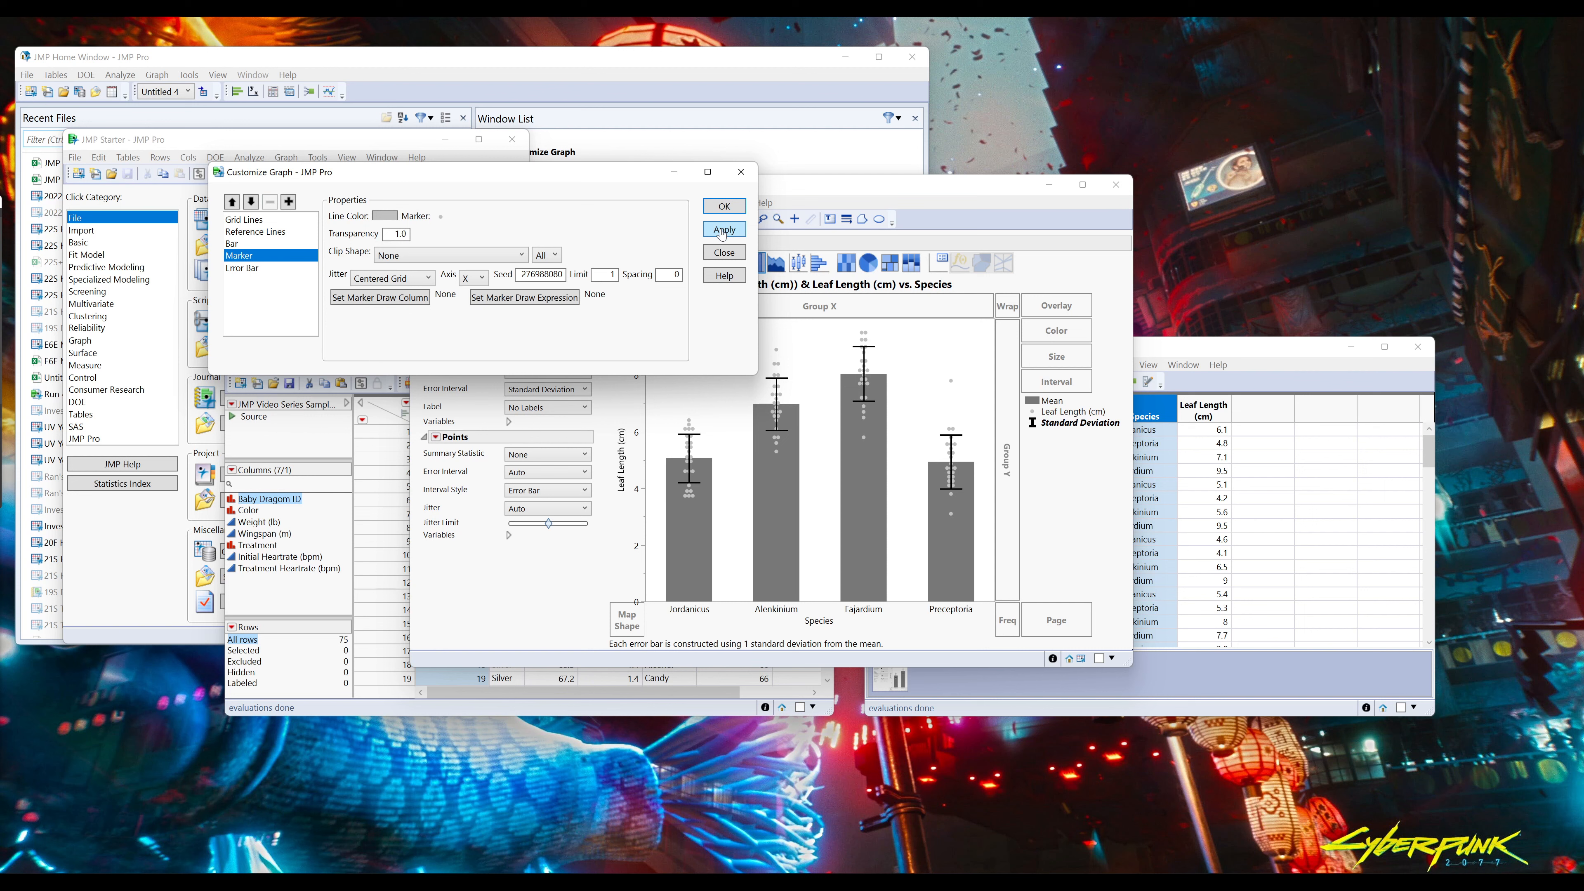
# - Accept the graph customization and finish building the graph so that the control panel is hidden
pyautogui.click(725, 207)
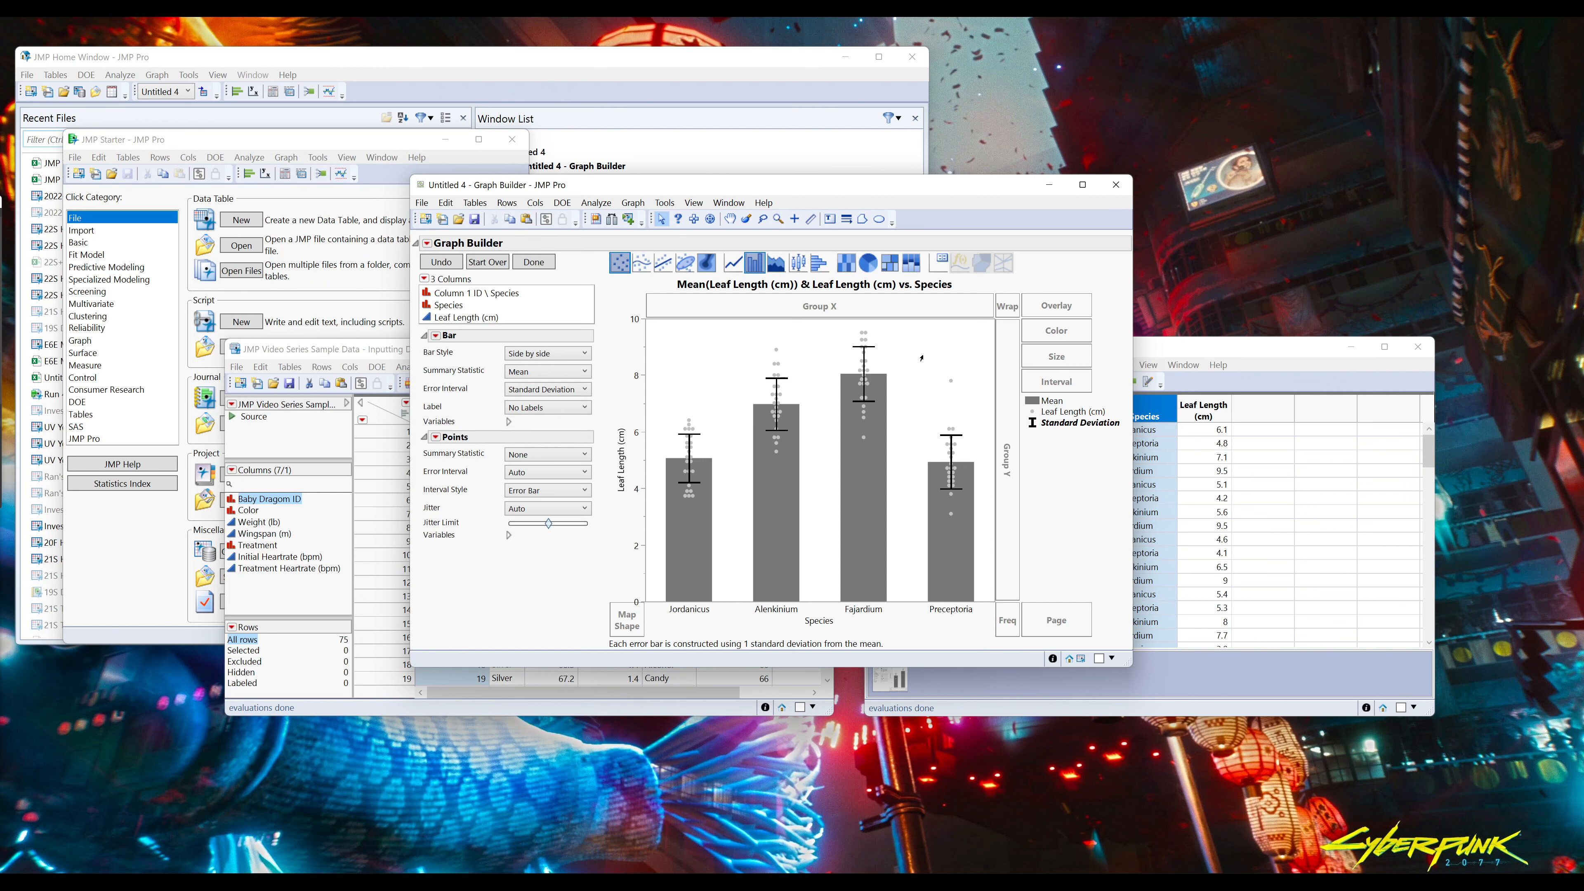
pyautogui.click(537, 266)
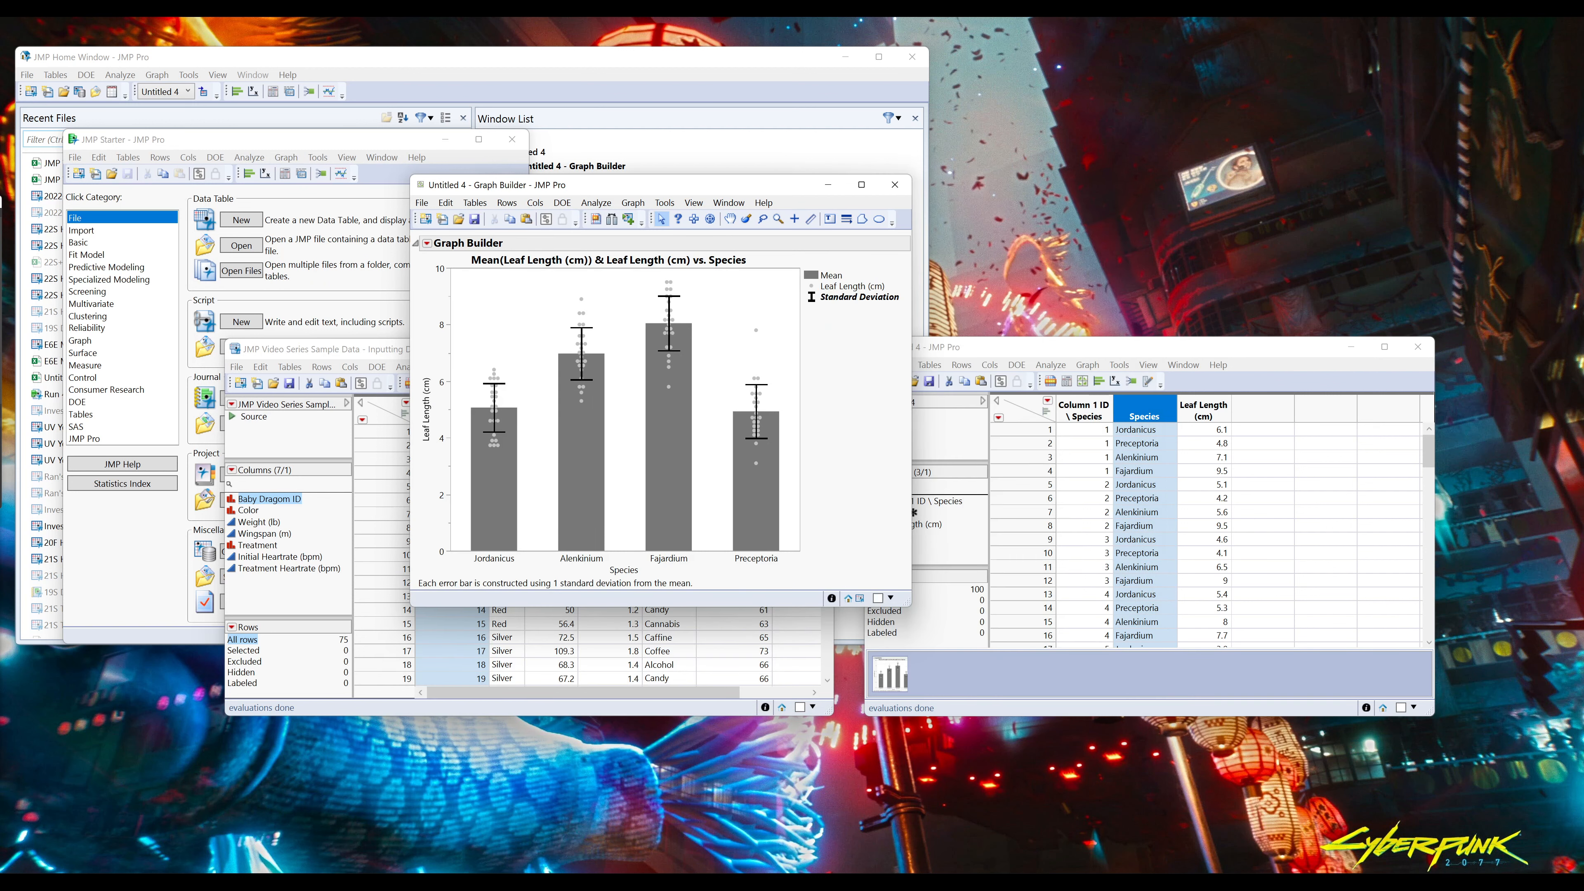
# - Turn off the graph's title, legend and footer in the Graph Builder options
pyautogui.keyDown('alt'); pyautogui.click(427, 244); pyautogui.keyUp('alt')
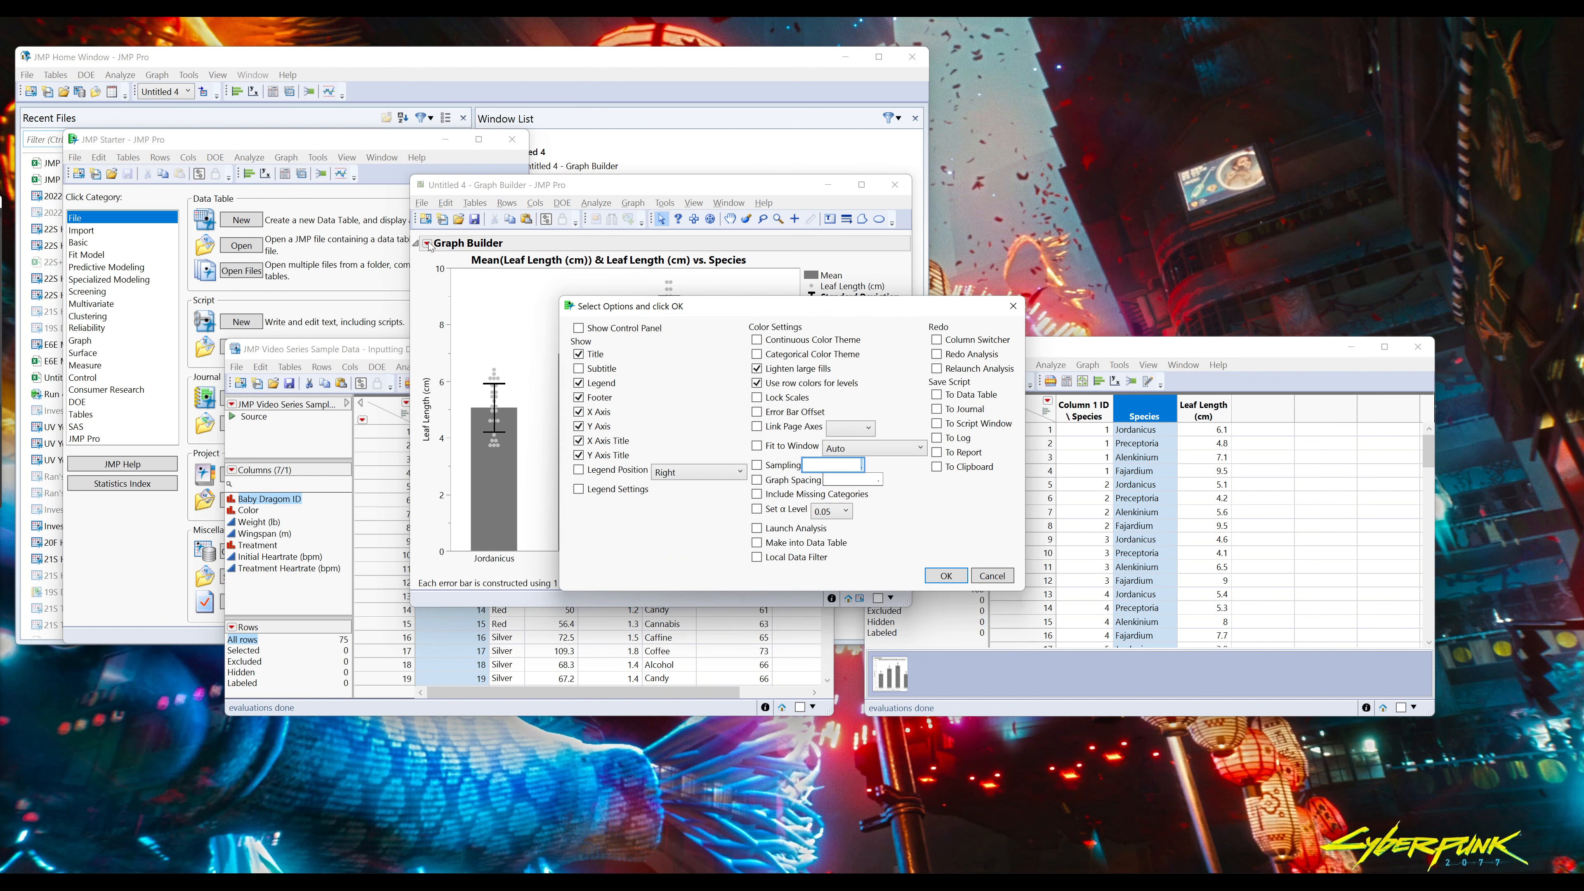
pyautogui.click(579, 354)
pyautogui.click(578, 397)
pyautogui.click(578, 397)
pyautogui.moveTo(673, 317); pyautogui.dragTo(918, 343)
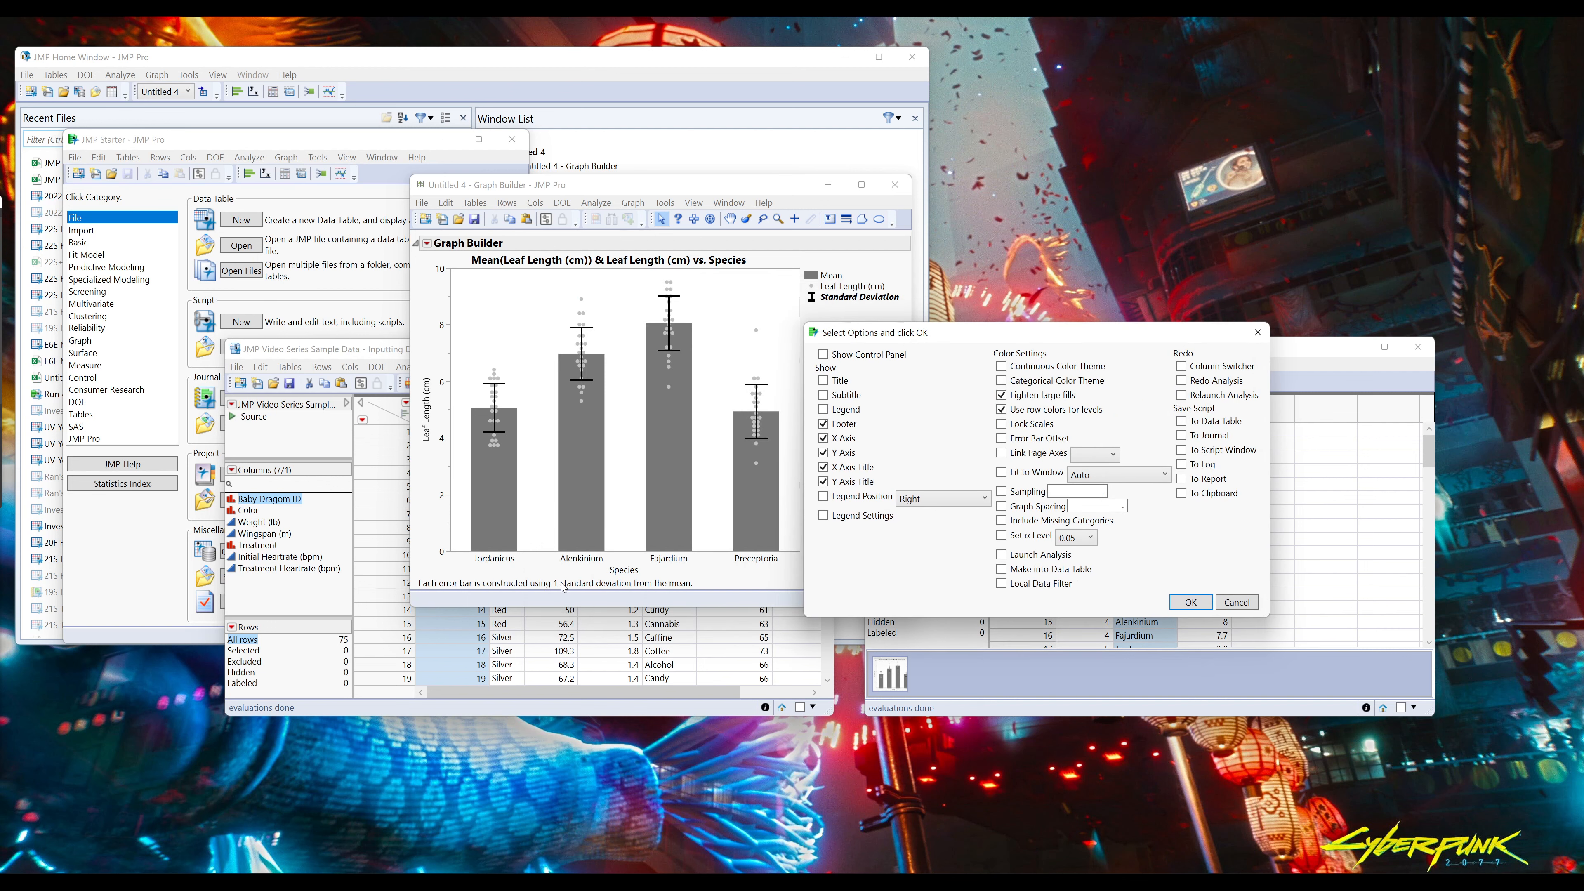
pyautogui.click(823, 425)
pyautogui.click(1191, 603)
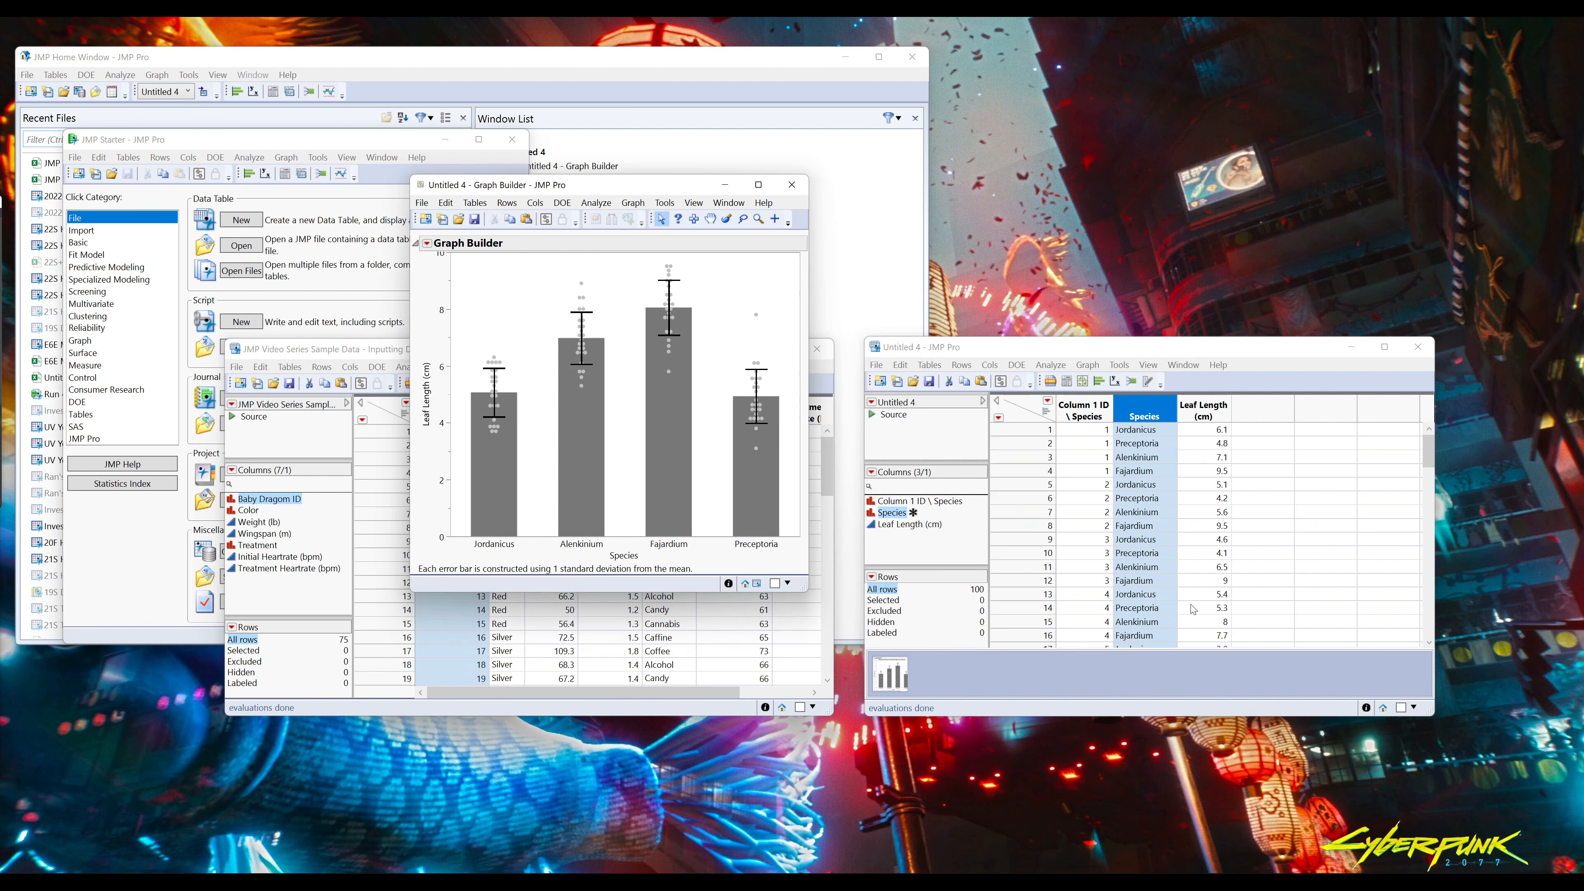
# - Move the graph window aside and rescale the Leaf Length (cm) axis to run from 0 to about 12
pyautogui.moveTo(589, 194); pyautogui.dragTo(525, 208)
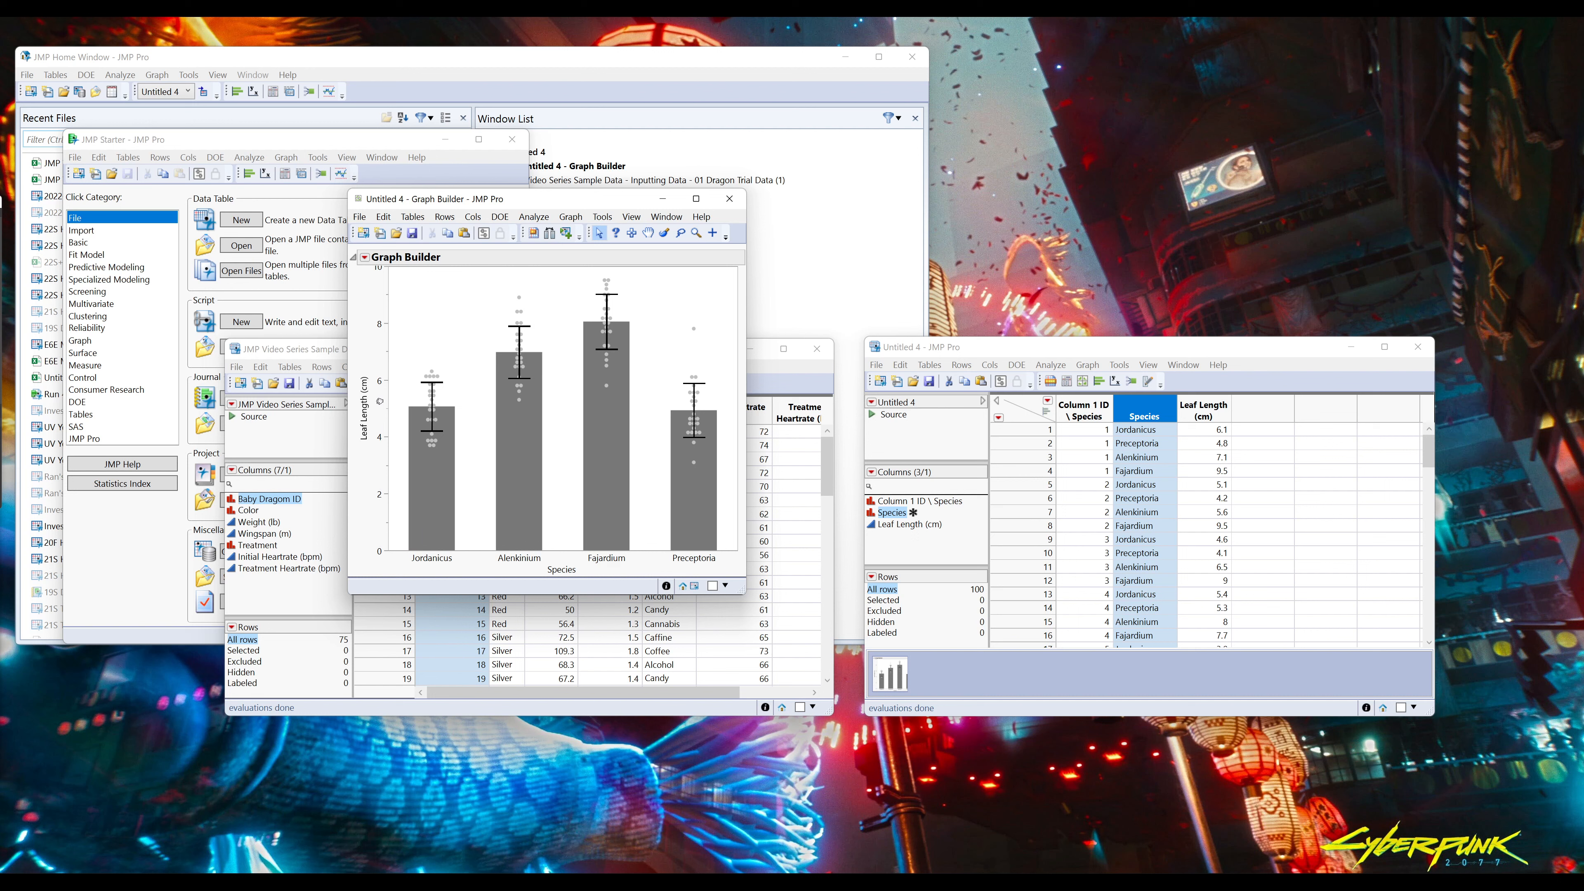
pyautogui.moveTo(380, 402)
pyautogui.mouseDown()
pyautogui.moveTo(388, 387)
pyautogui.moveTo(395, 402)
pyautogui.mouseUp()
pyautogui.moveTo(379, 479); pyautogui.dragTo(371, 537)
pyautogui.moveTo(395, 269); pyautogui.dragTo(404, 325)
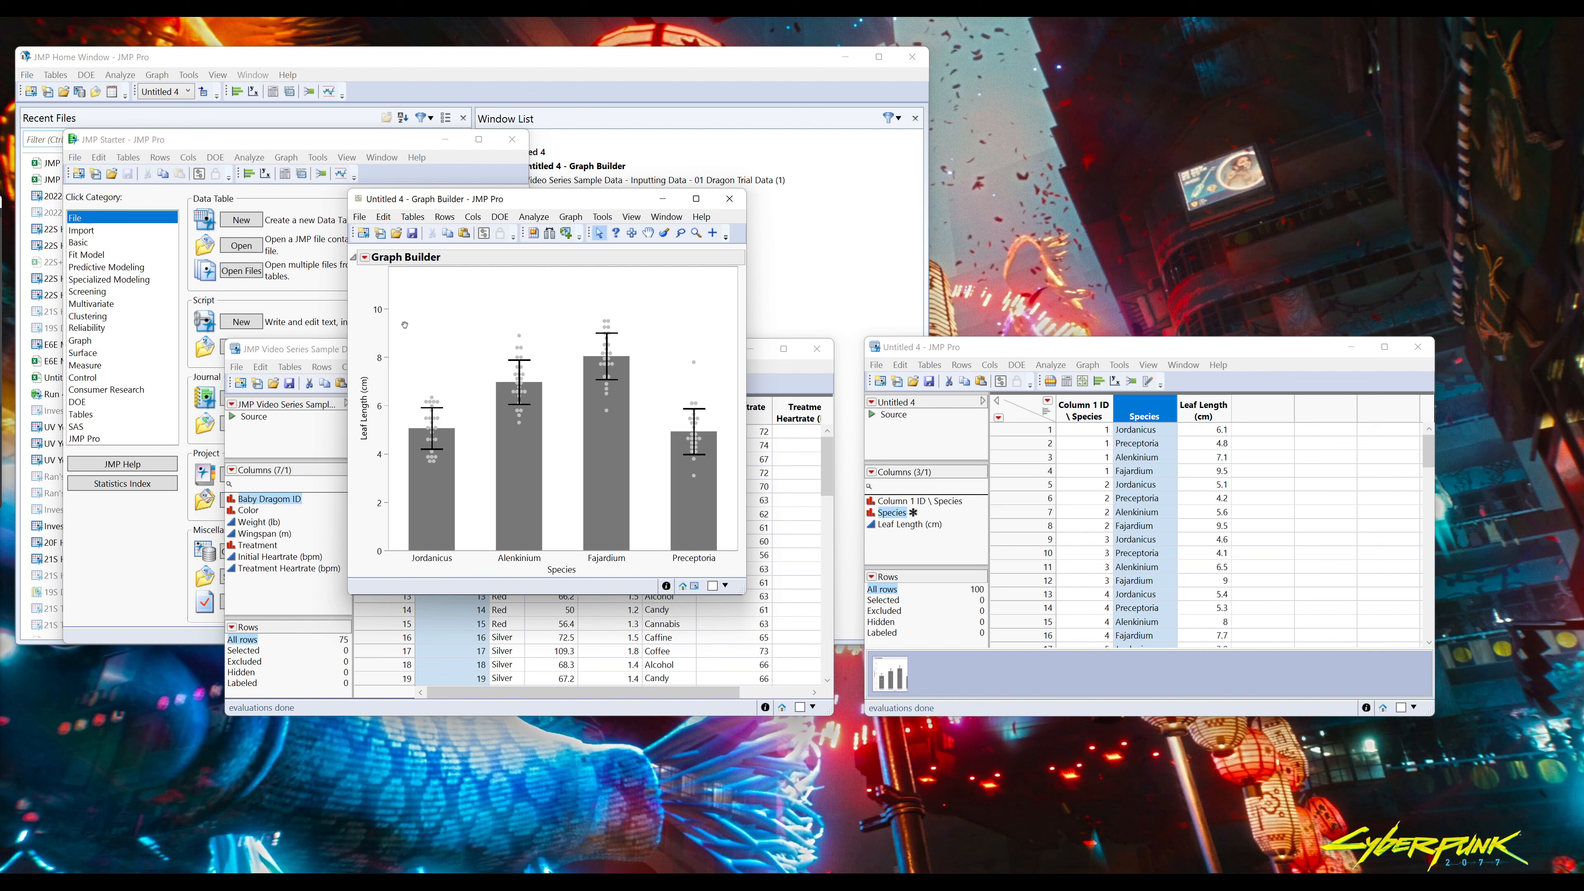
pyautogui.moveTo(404, 325); pyautogui.dragTo(391, 559)
pyautogui.moveTo(398, 729); pyautogui.dragTo(384, 335)
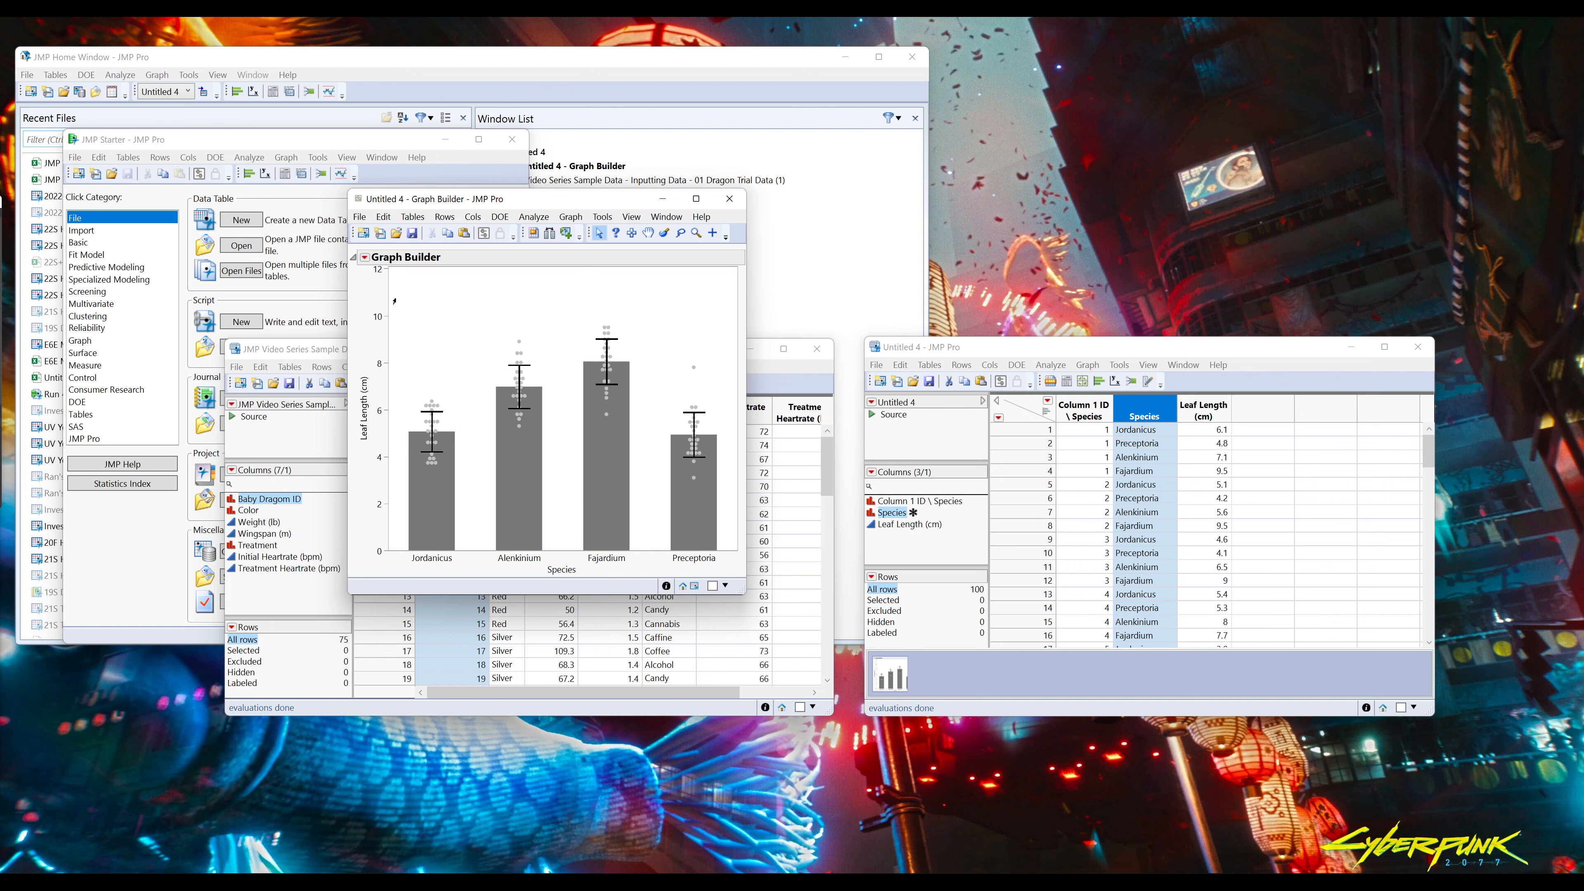
# - Rescale the Leaf Length (cm) axis to reach about 12 and draw a horizontal line above the Fajardium and Preceptoria bars
pyautogui.moveTo(376, 319)
pyautogui.mouseDown()
pyautogui.moveTo(391, 267)
pyautogui.moveTo(386, 292)
pyautogui.mouseUp()
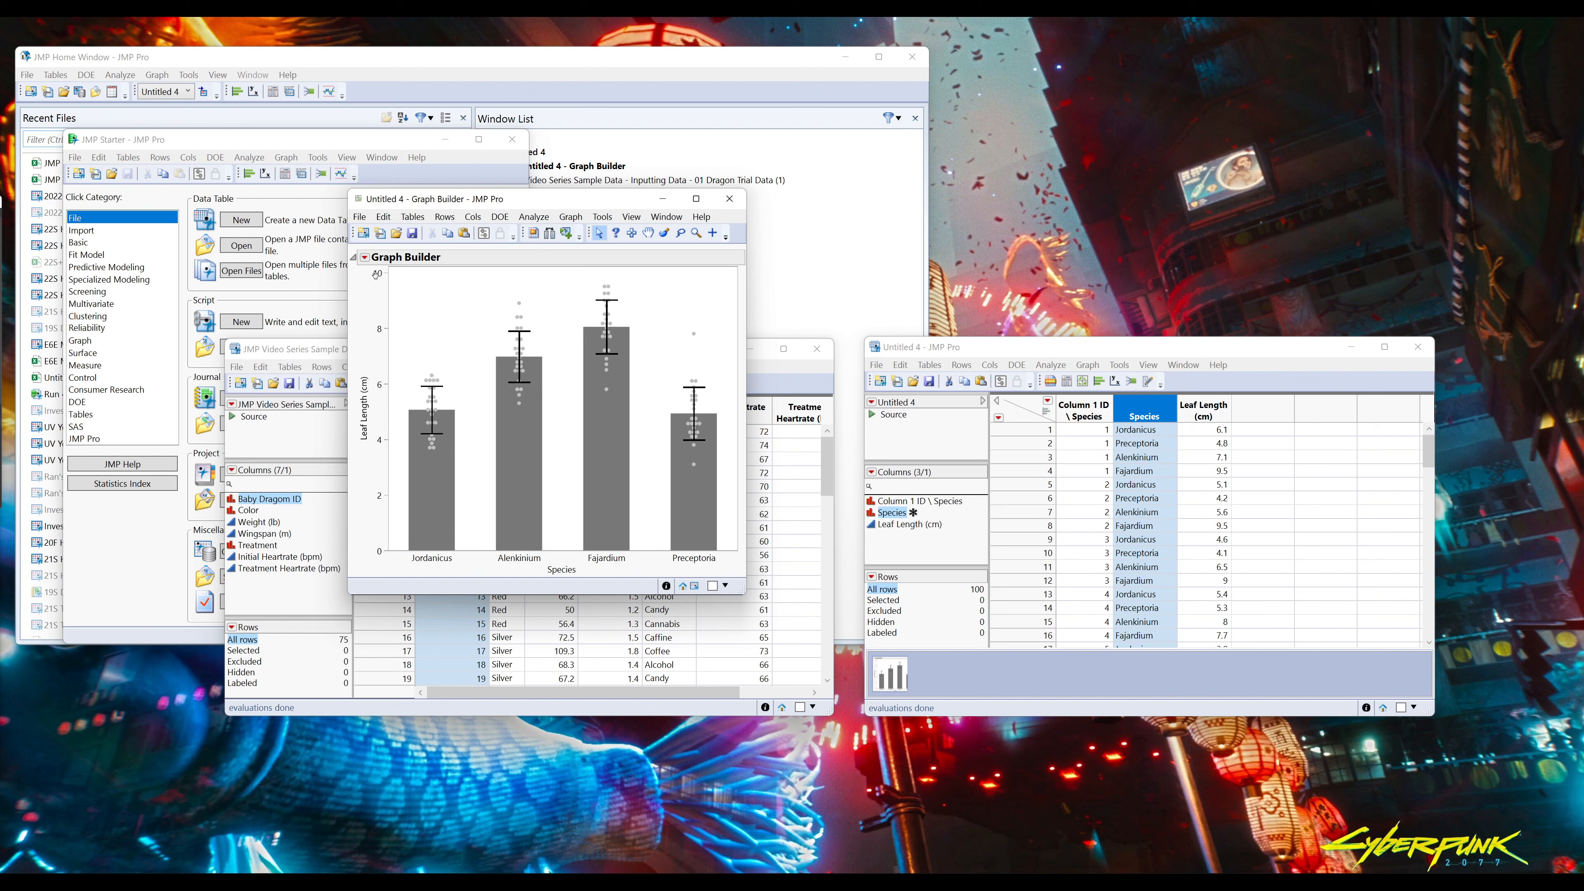
pyautogui.moveTo(375, 275); pyautogui.dragTo(384, 318)
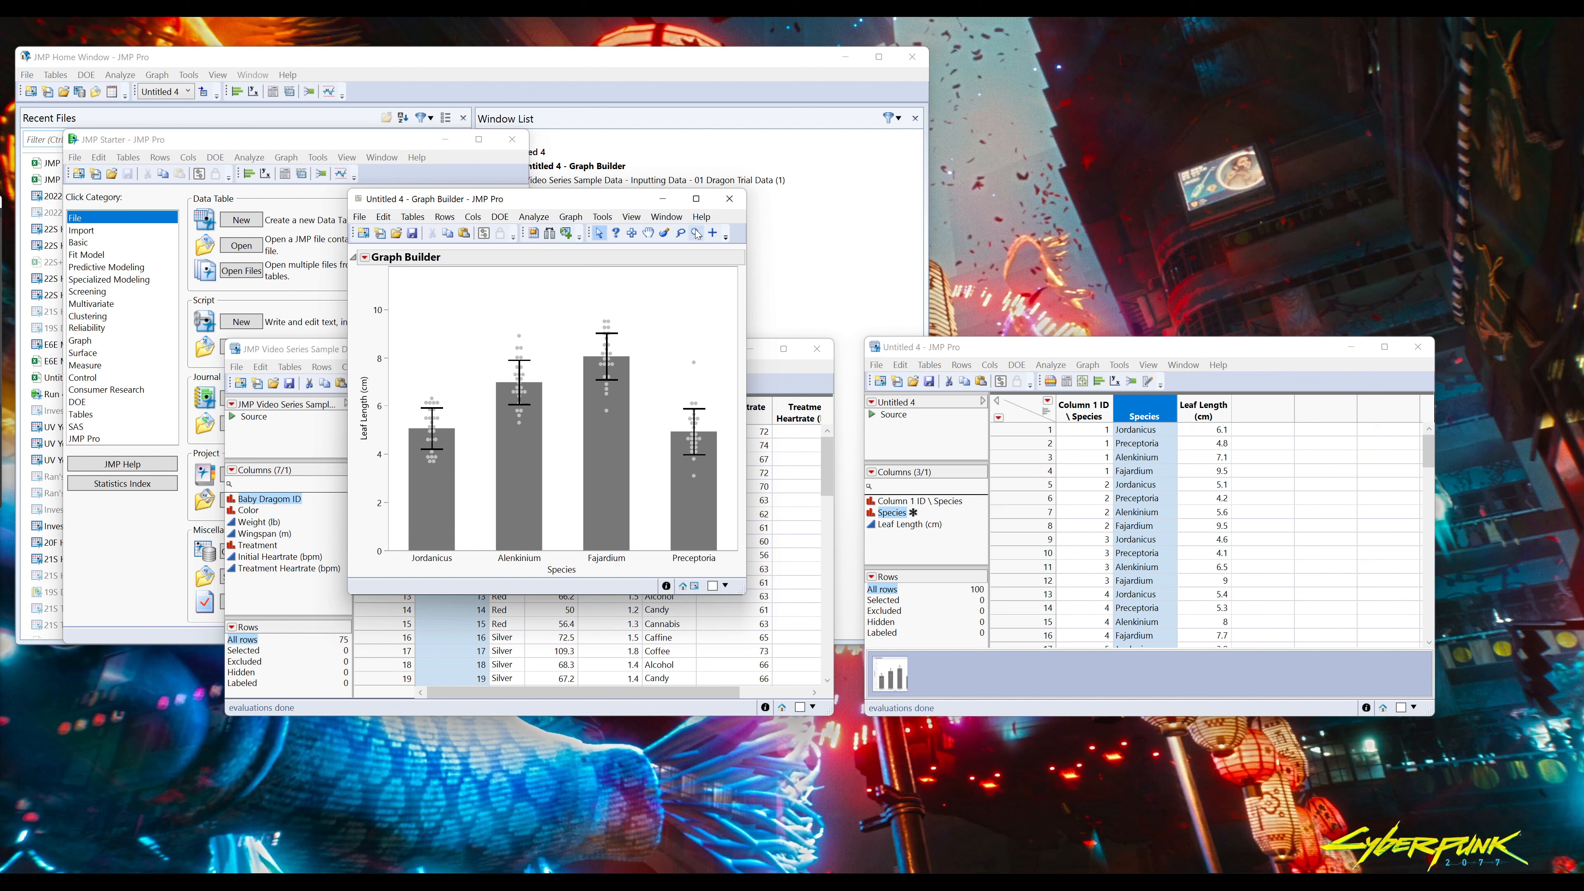
pyautogui.click(602, 217)
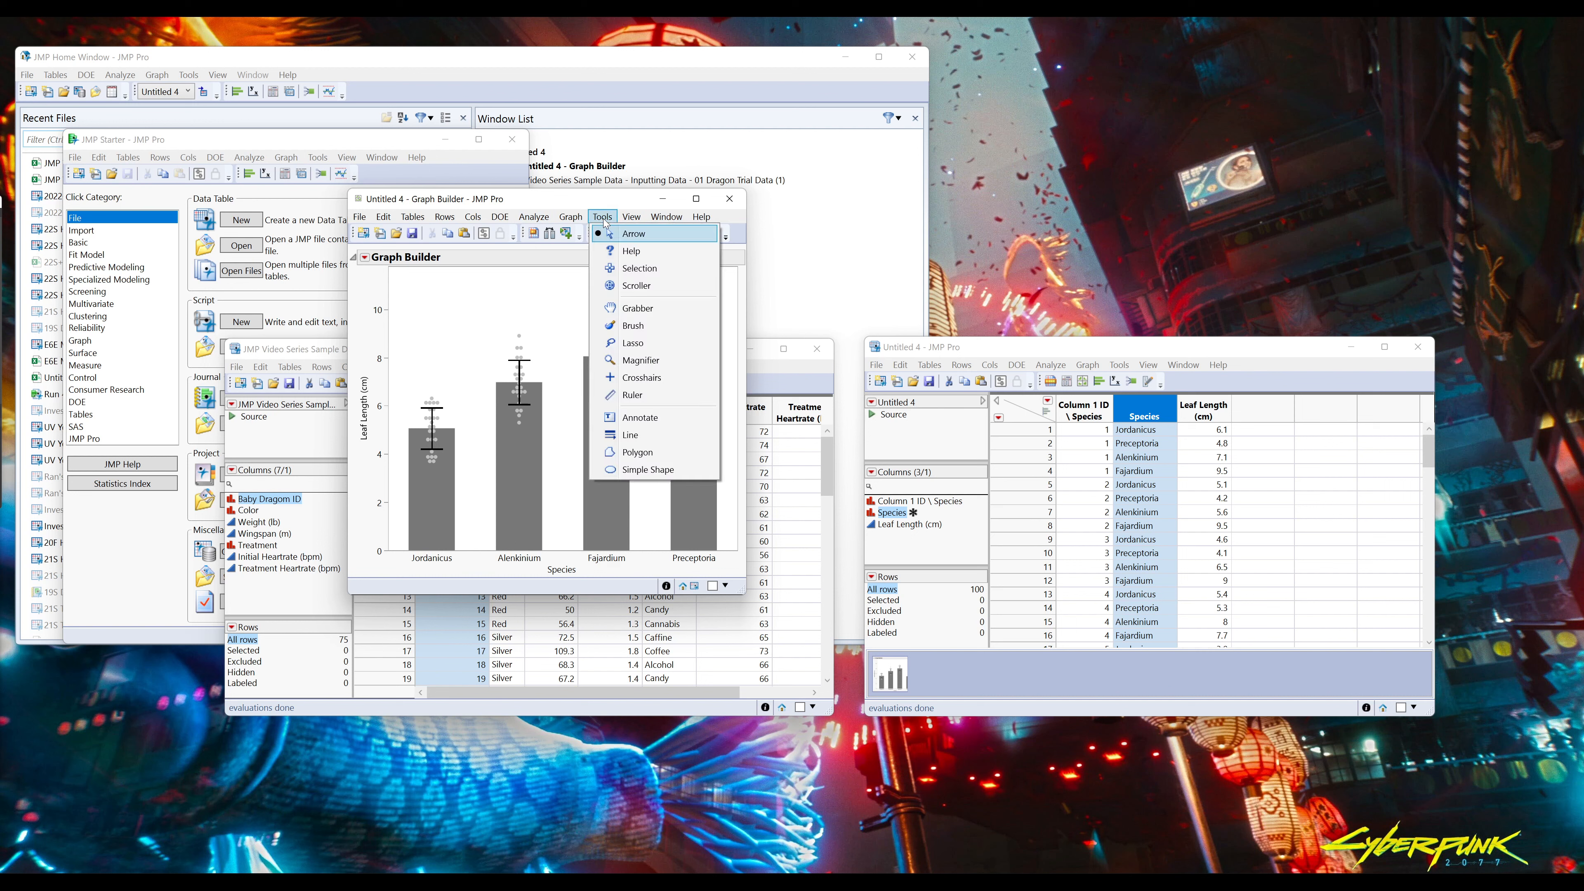
pyautogui.click(630, 434)
pyautogui.moveTo(609, 310); pyautogui.dragTo(691, 312)
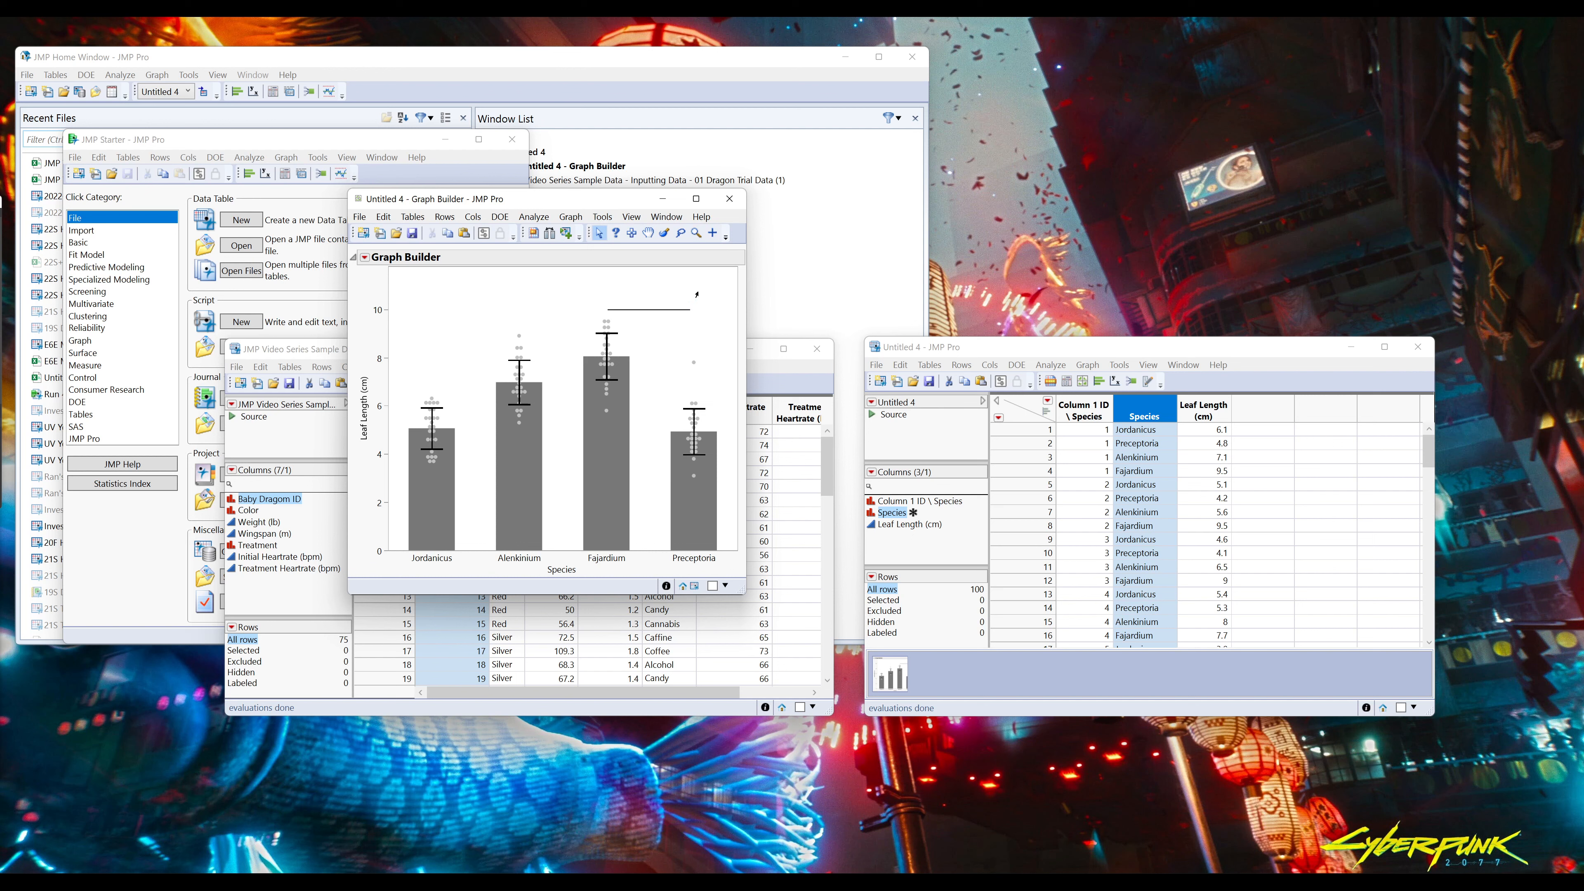
# - Add a text annotation reading ** centred on the horizontal line above the Fajardium and Preceptoria bars
pyautogui.click(602, 216)
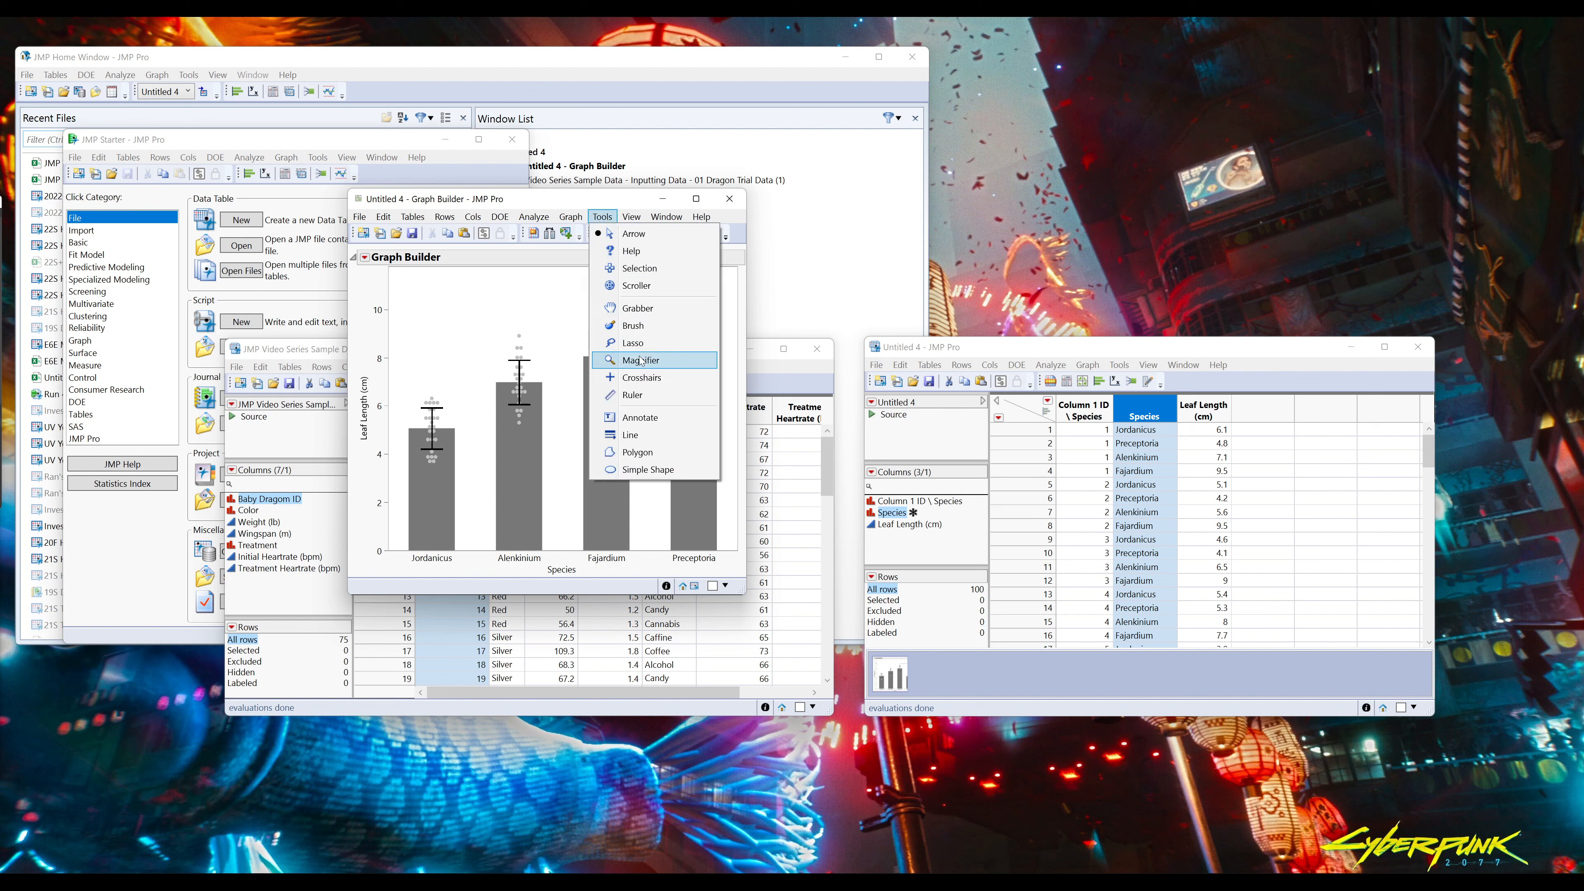
pyautogui.click(631, 417)
pyautogui.click(619, 266)
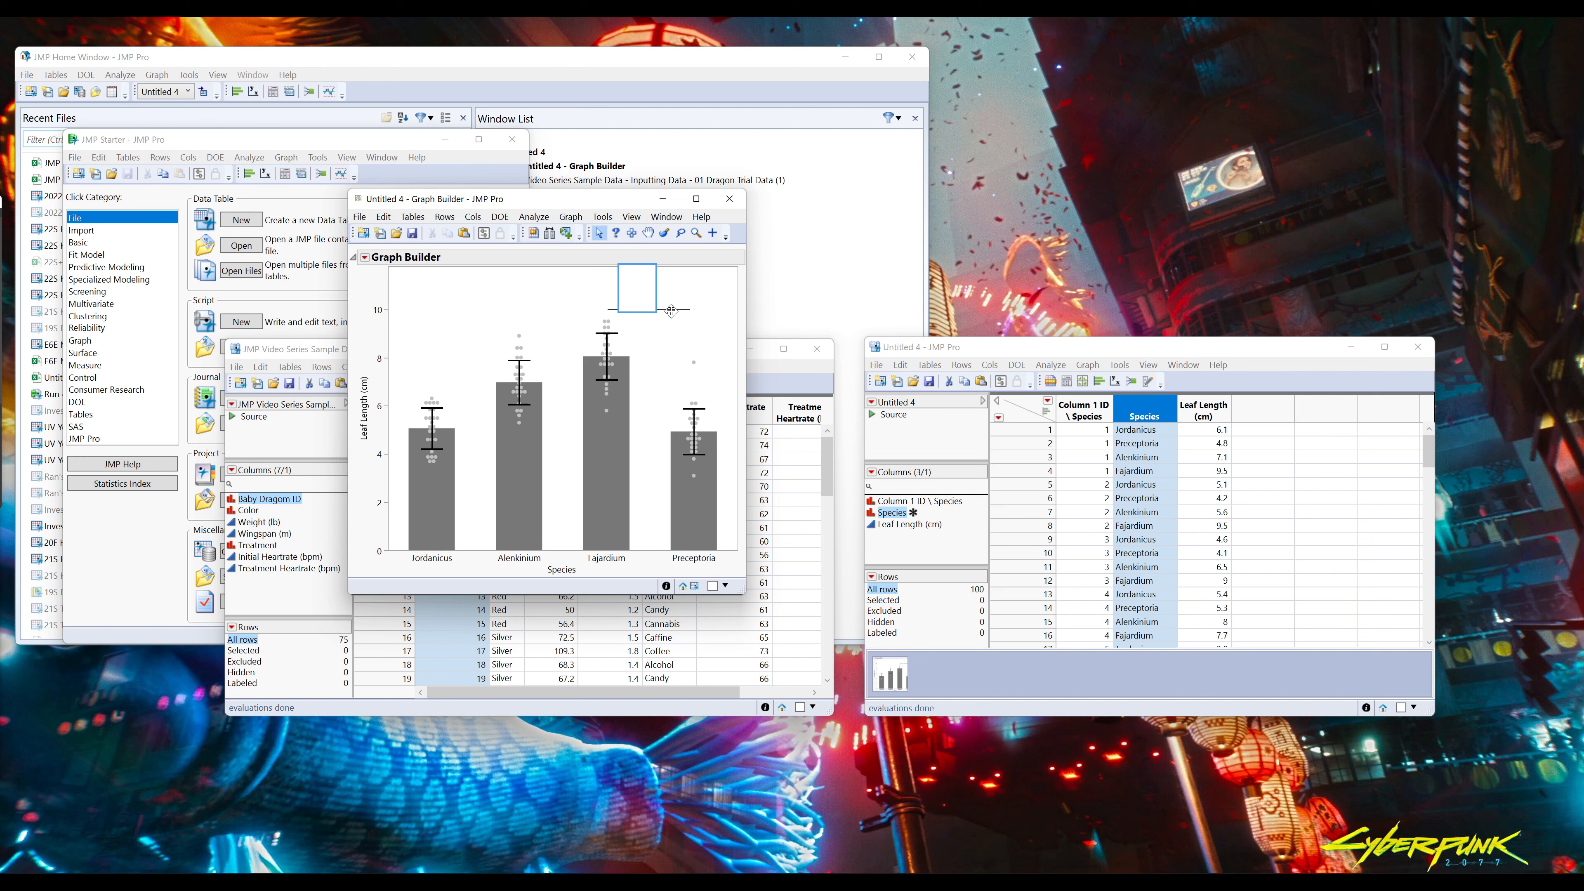
pyautogui.click(537, 305)
pyautogui.moveTo(647, 291); pyautogui.dragTo(650, 305)
pyautogui.click(654, 305)
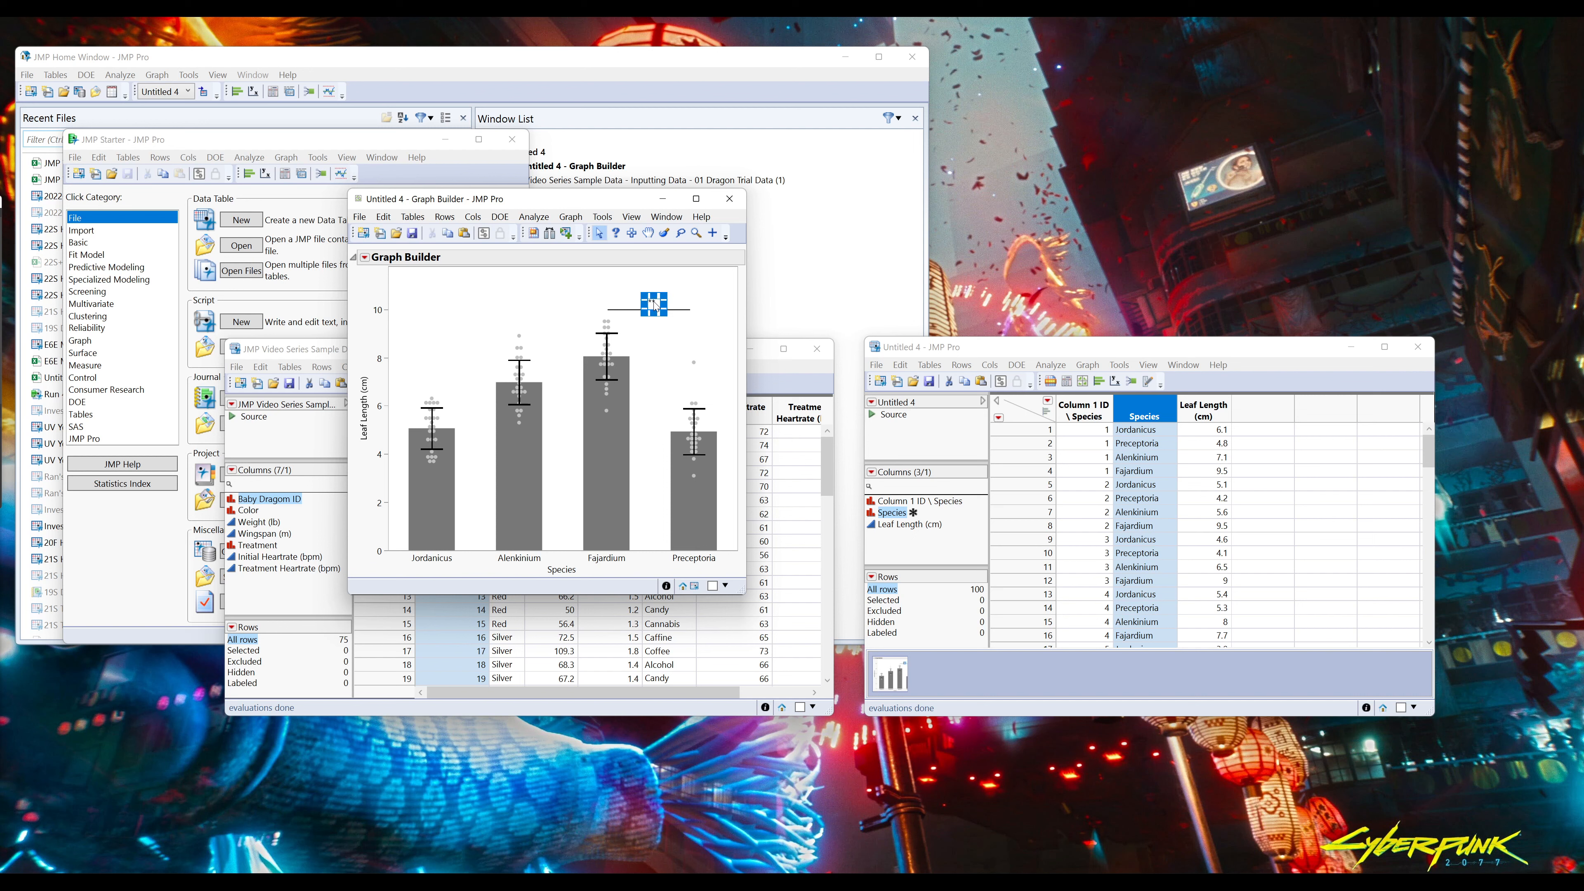
pyautogui.click(697, 384)
# - Rescale the Leaf Length (cm) axis slightly and delete the ** annotation and the line from the graph
pyautogui.moveTo(372, 358)
pyautogui.mouseDown()
pyautogui.moveTo(350, 409)
pyautogui.moveTo(383, 302)
pyautogui.mouseUp()
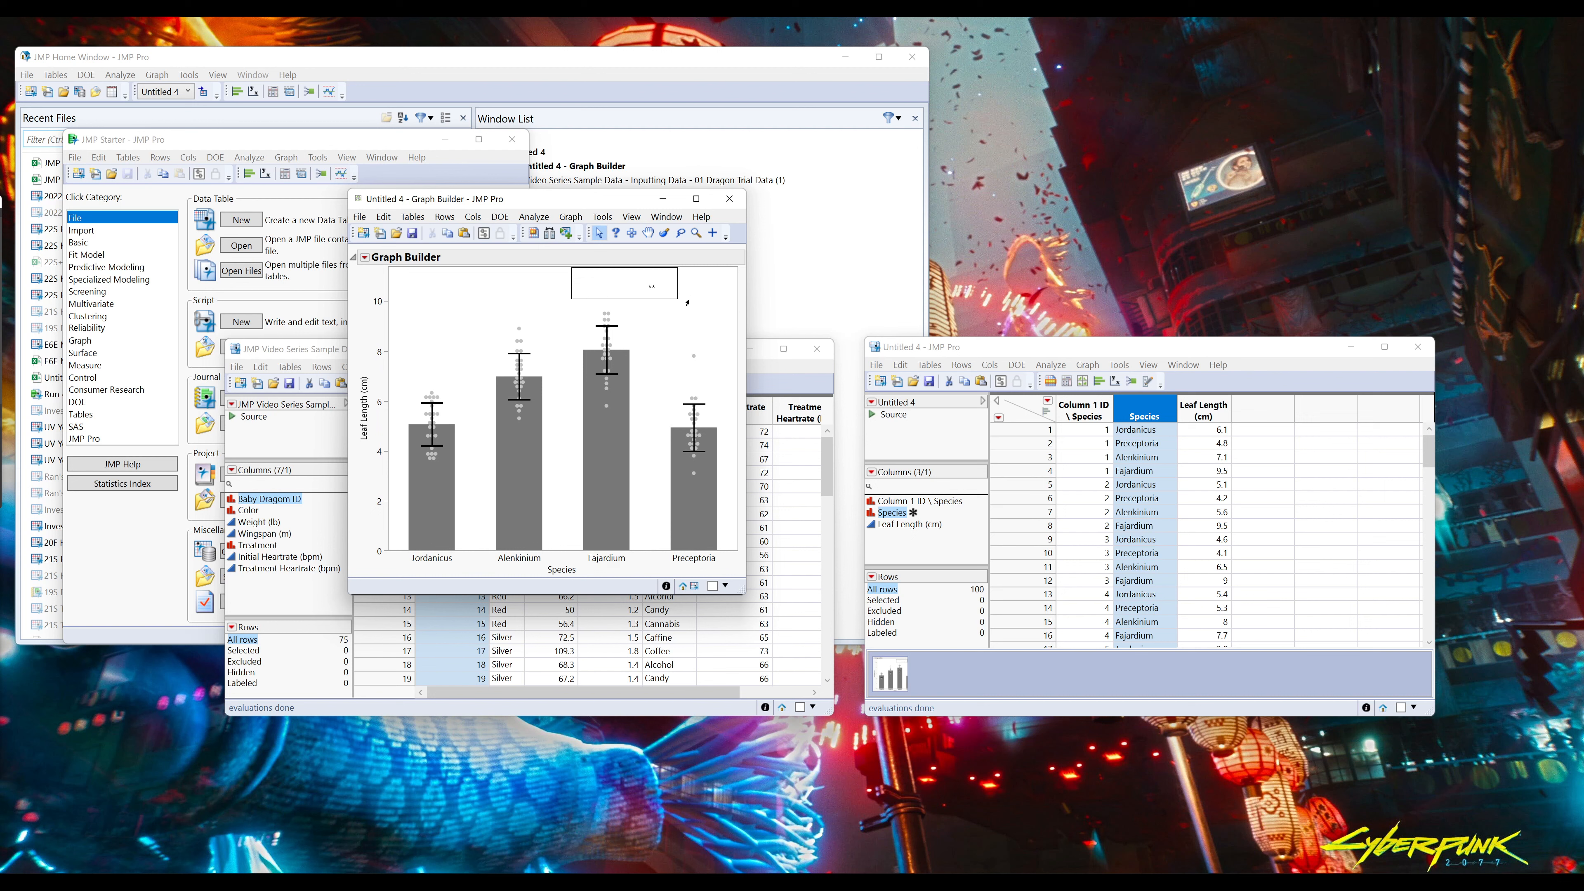
pyautogui.click(649, 305)
pyautogui.press('Delete')
pyautogui.click(685, 296)
pyautogui.press('Delete')
# - Rescale the Leaf Length (cm) axis to end at about 10.6 and review its axis settings without changing them
pyautogui.moveTo(376, 300); pyautogui.dragTo(377, 281)
pyautogui.doubleClick(381, 432)
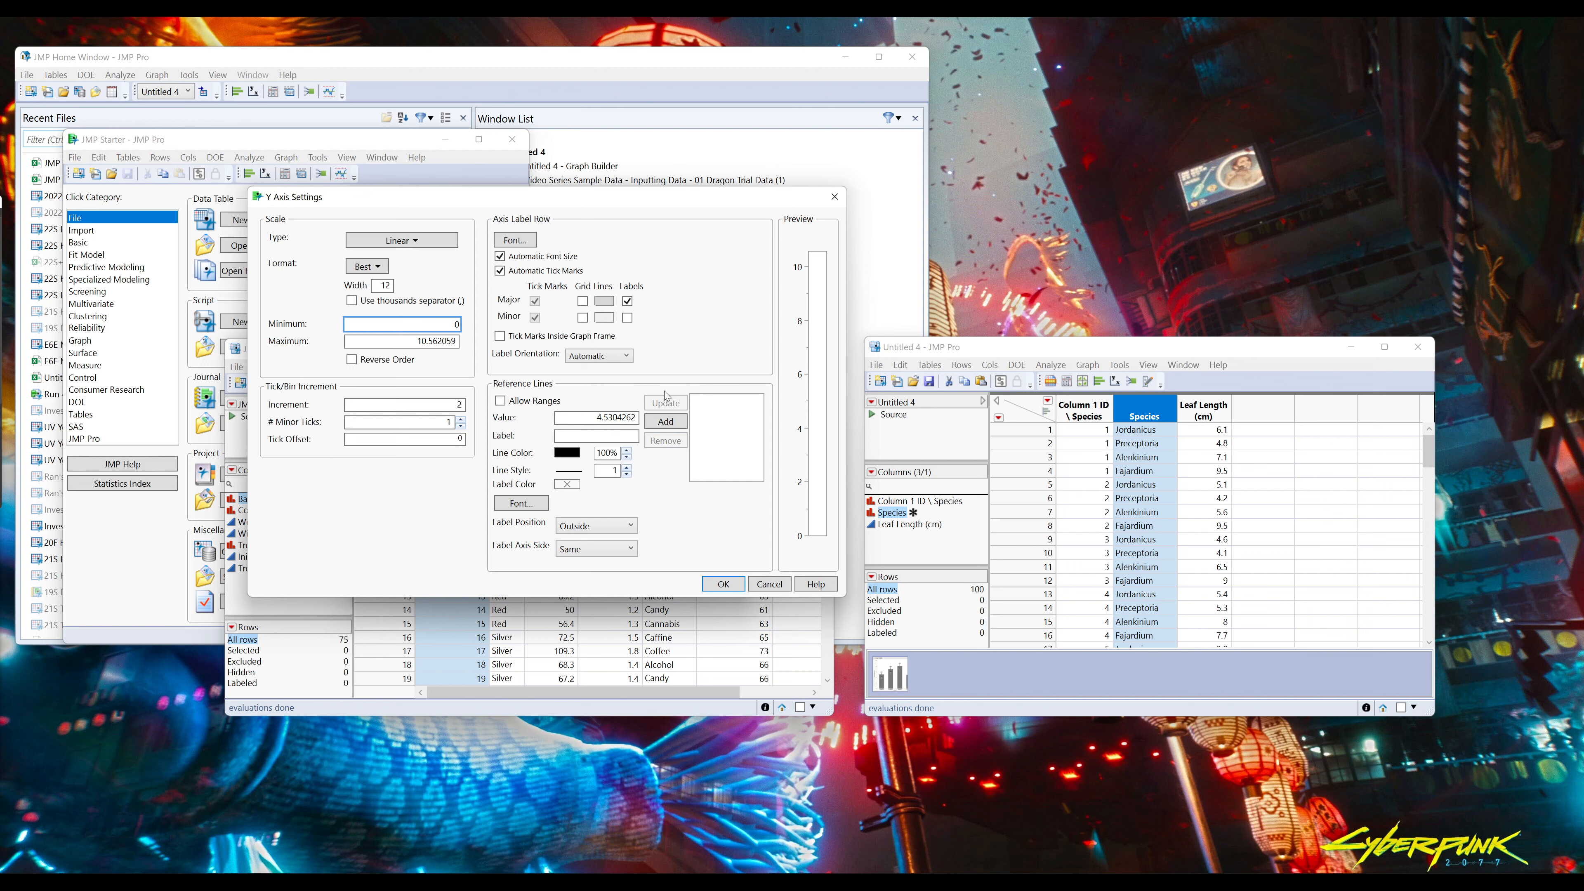
pyautogui.click(704, 585)
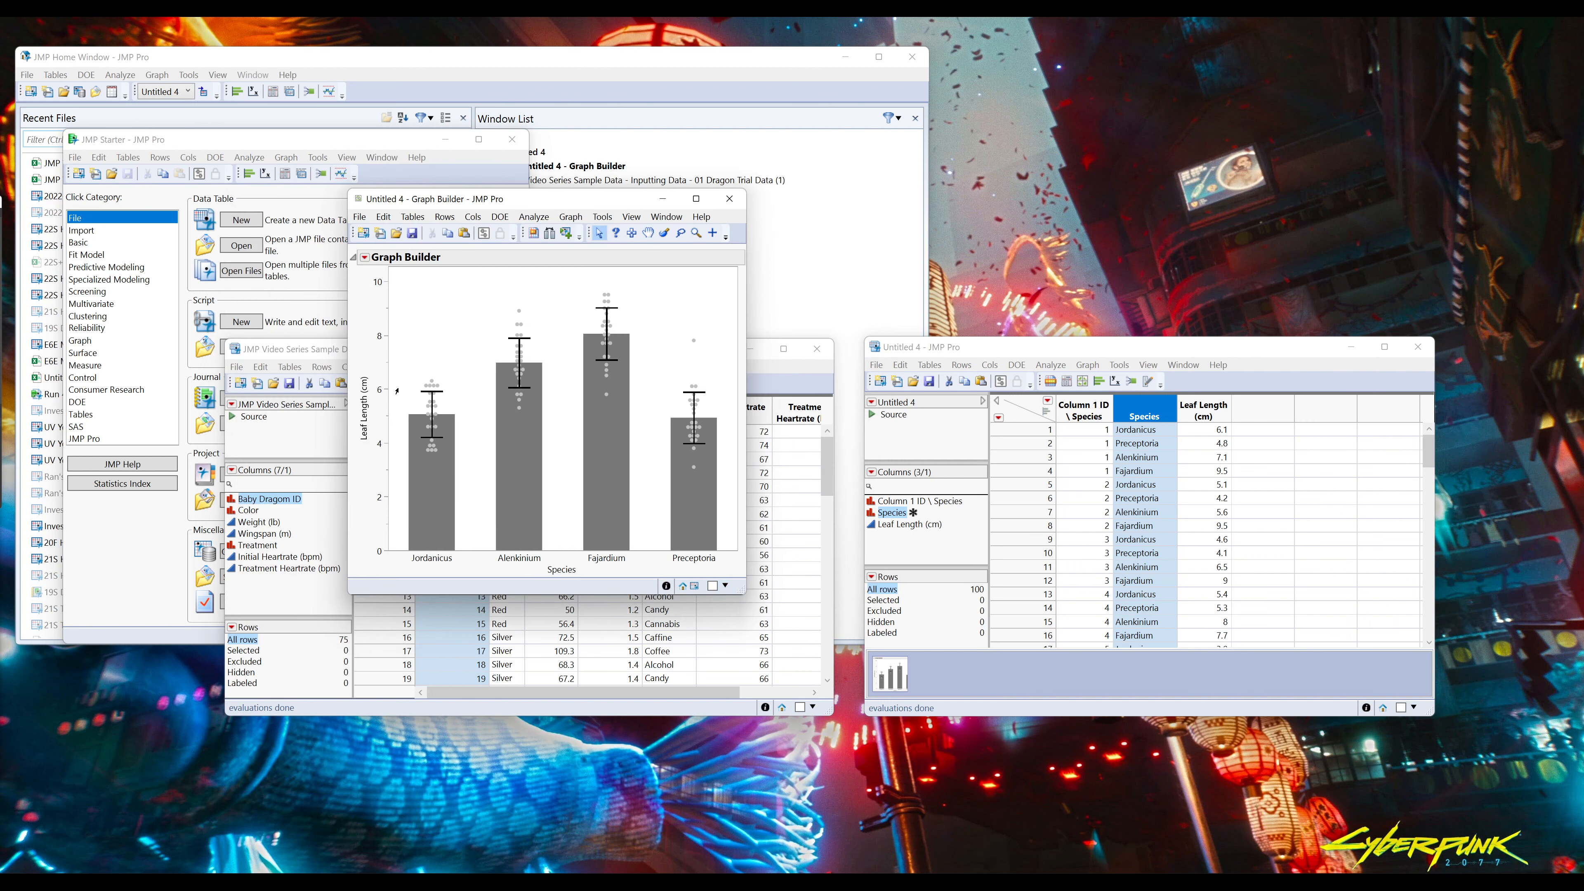
pyautogui.rightClick(383, 342)
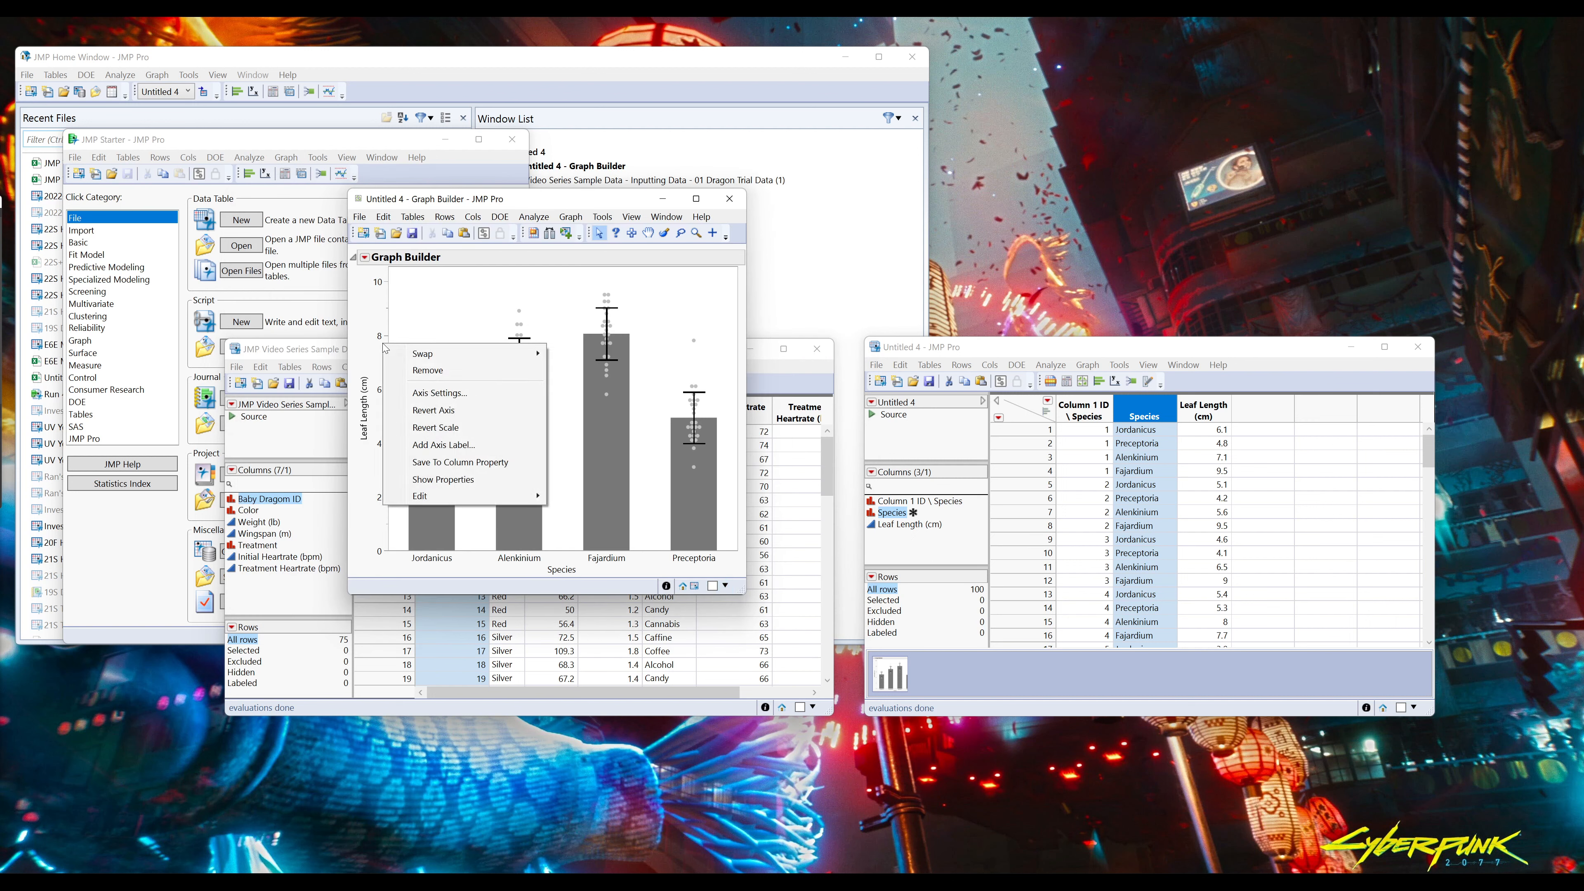
pyautogui.click(452, 307)
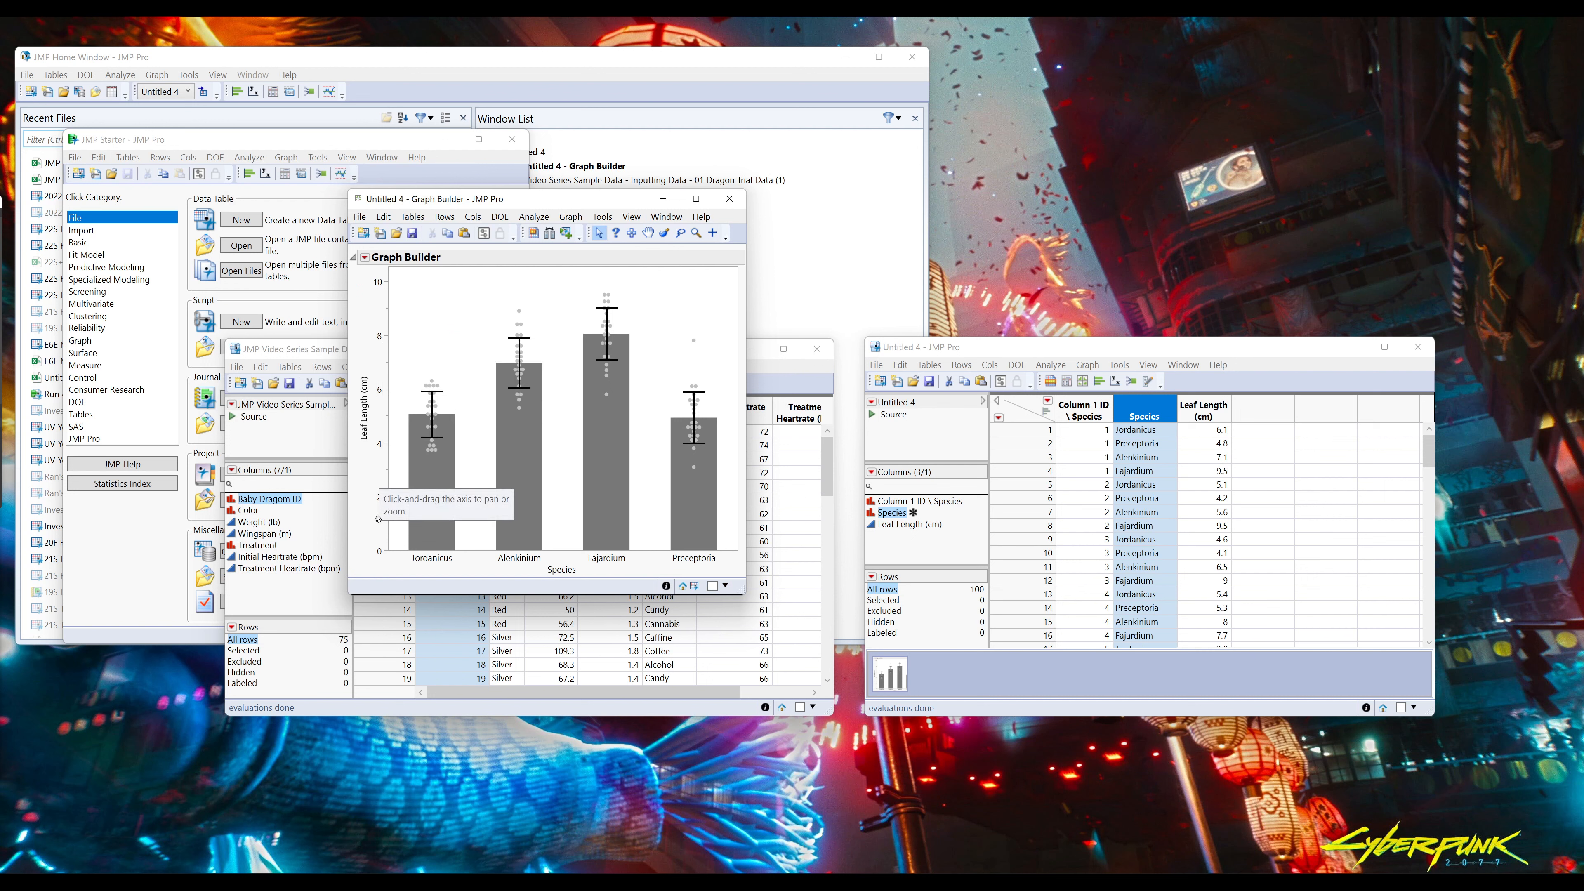
# - Extend the Leaf Length (cm) axis down to about -2.8 and add a black reference line at 0
pyautogui.moveTo(378, 519); pyautogui.dragTo(387, 450)
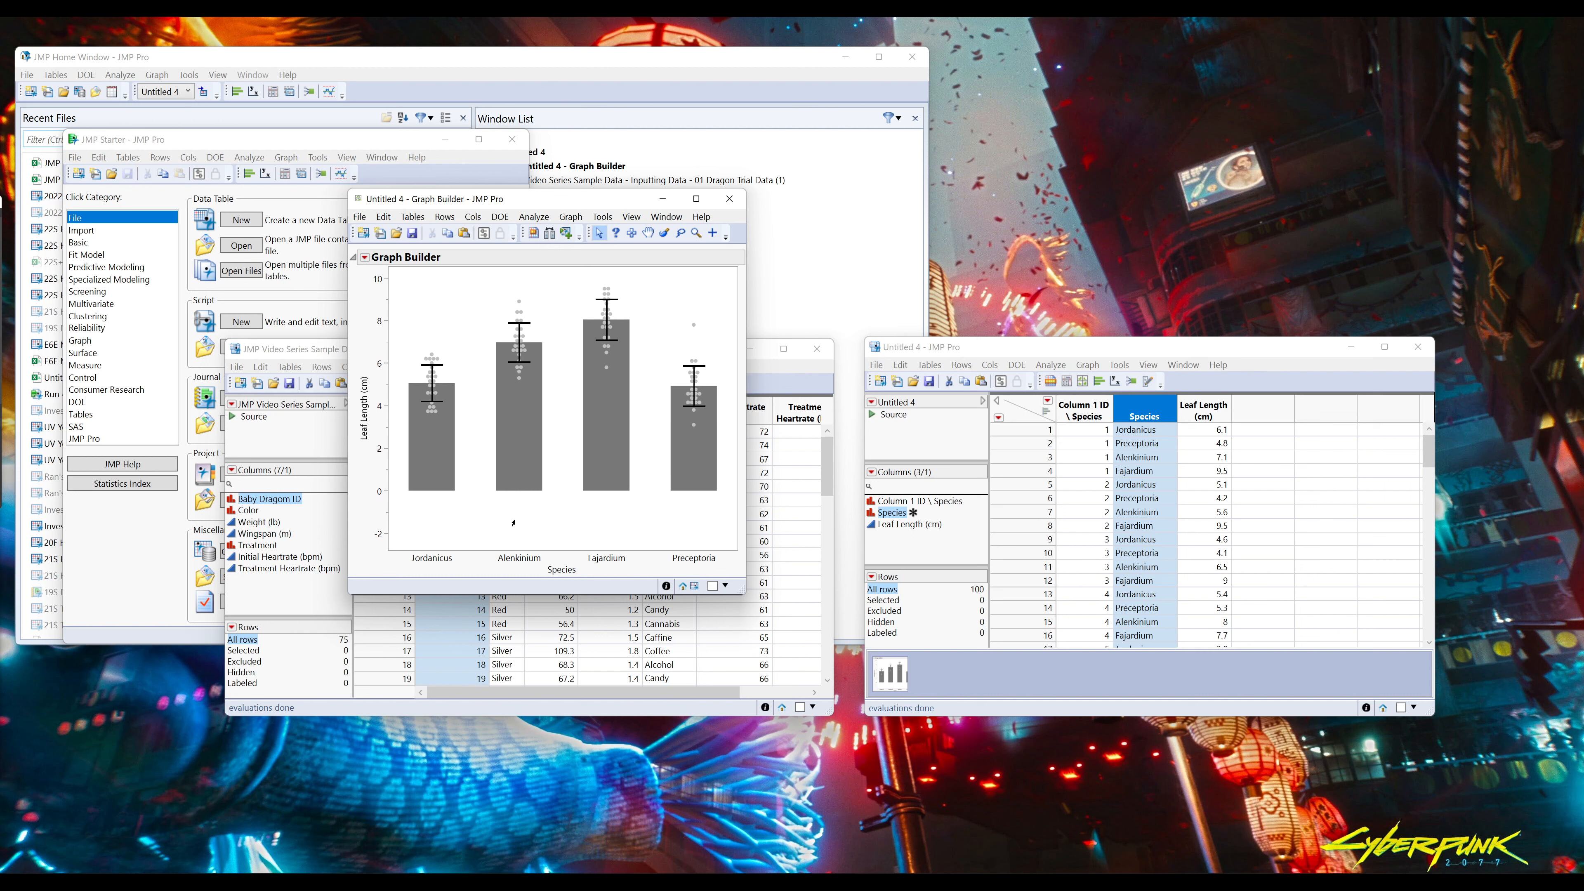
pyautogui.doubleClick(376, 493)
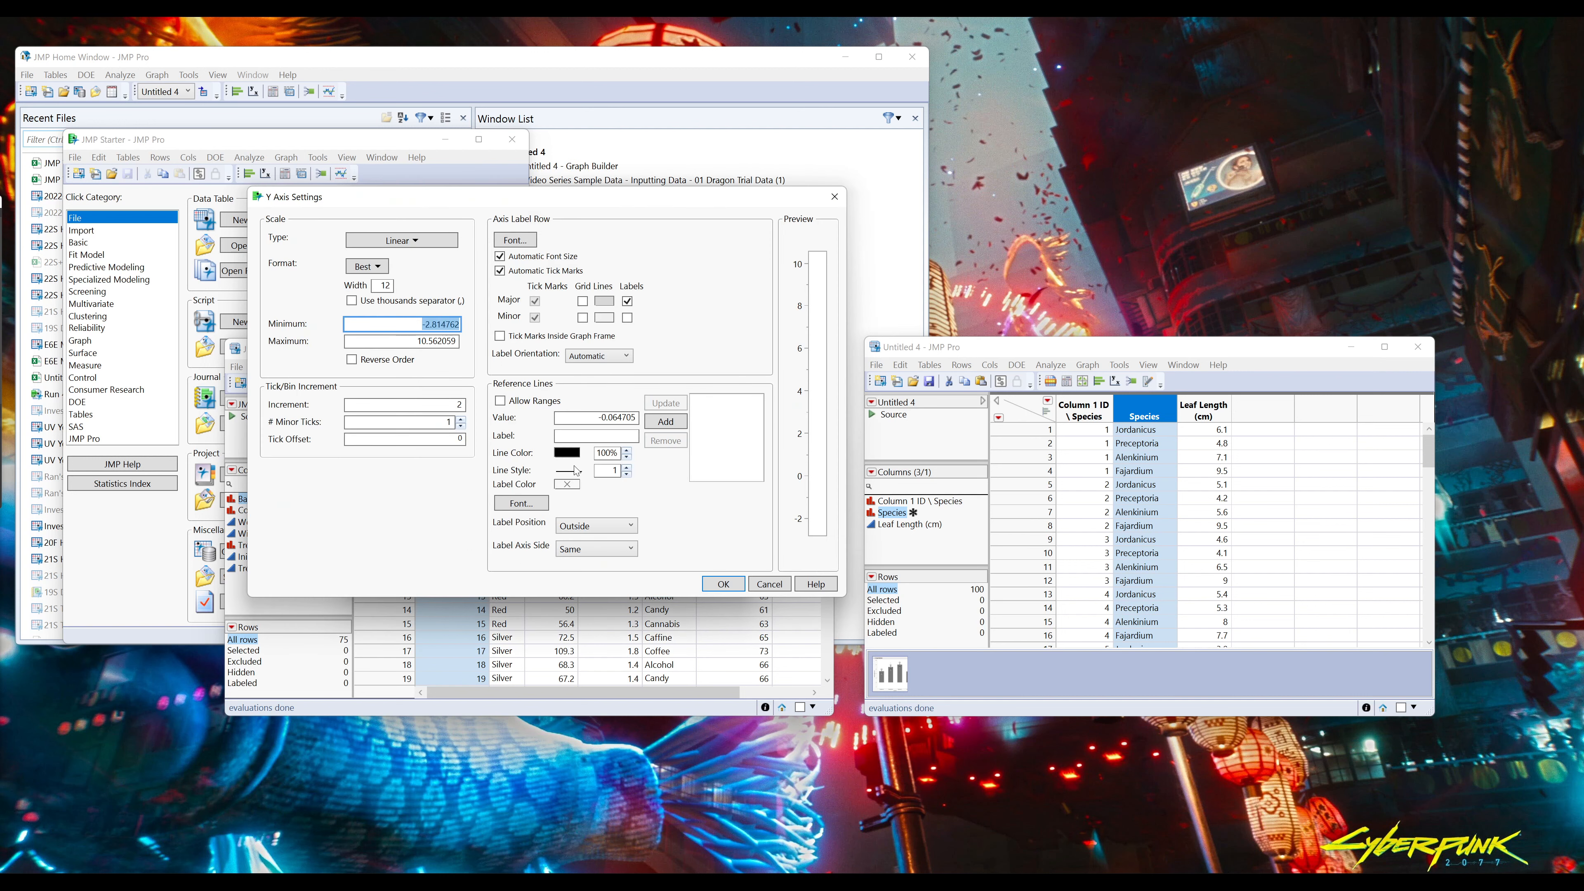
pyautogui.click(624, 418)
pyautogui.write('0')
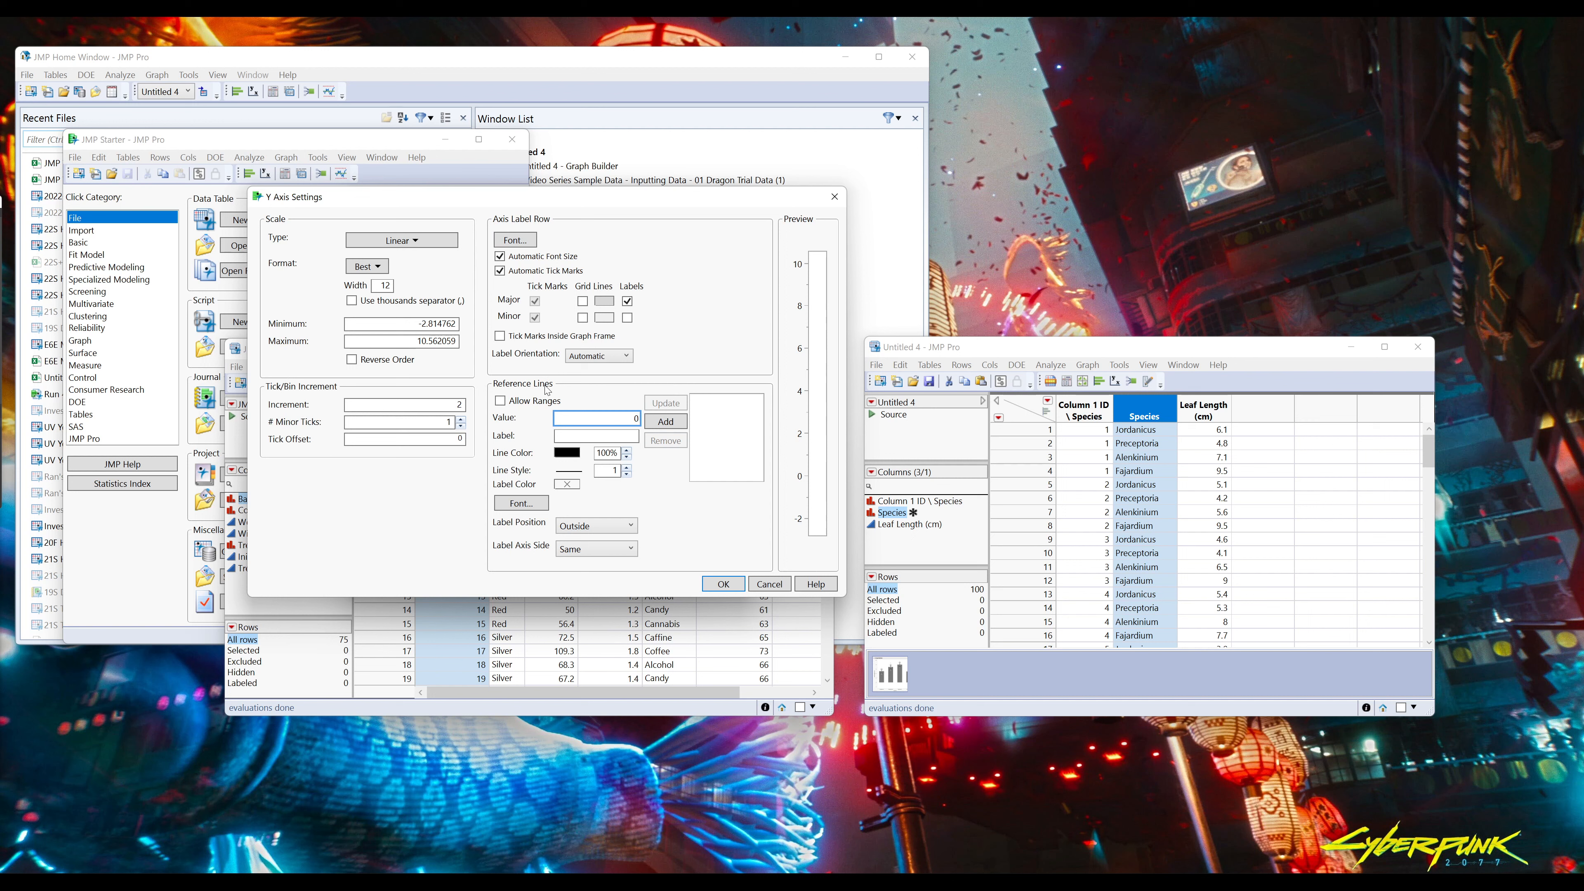
pyautogui.click(666, 423)
pyautogui.click(724, 585)
pyautogui.doubleClick(374, 494)
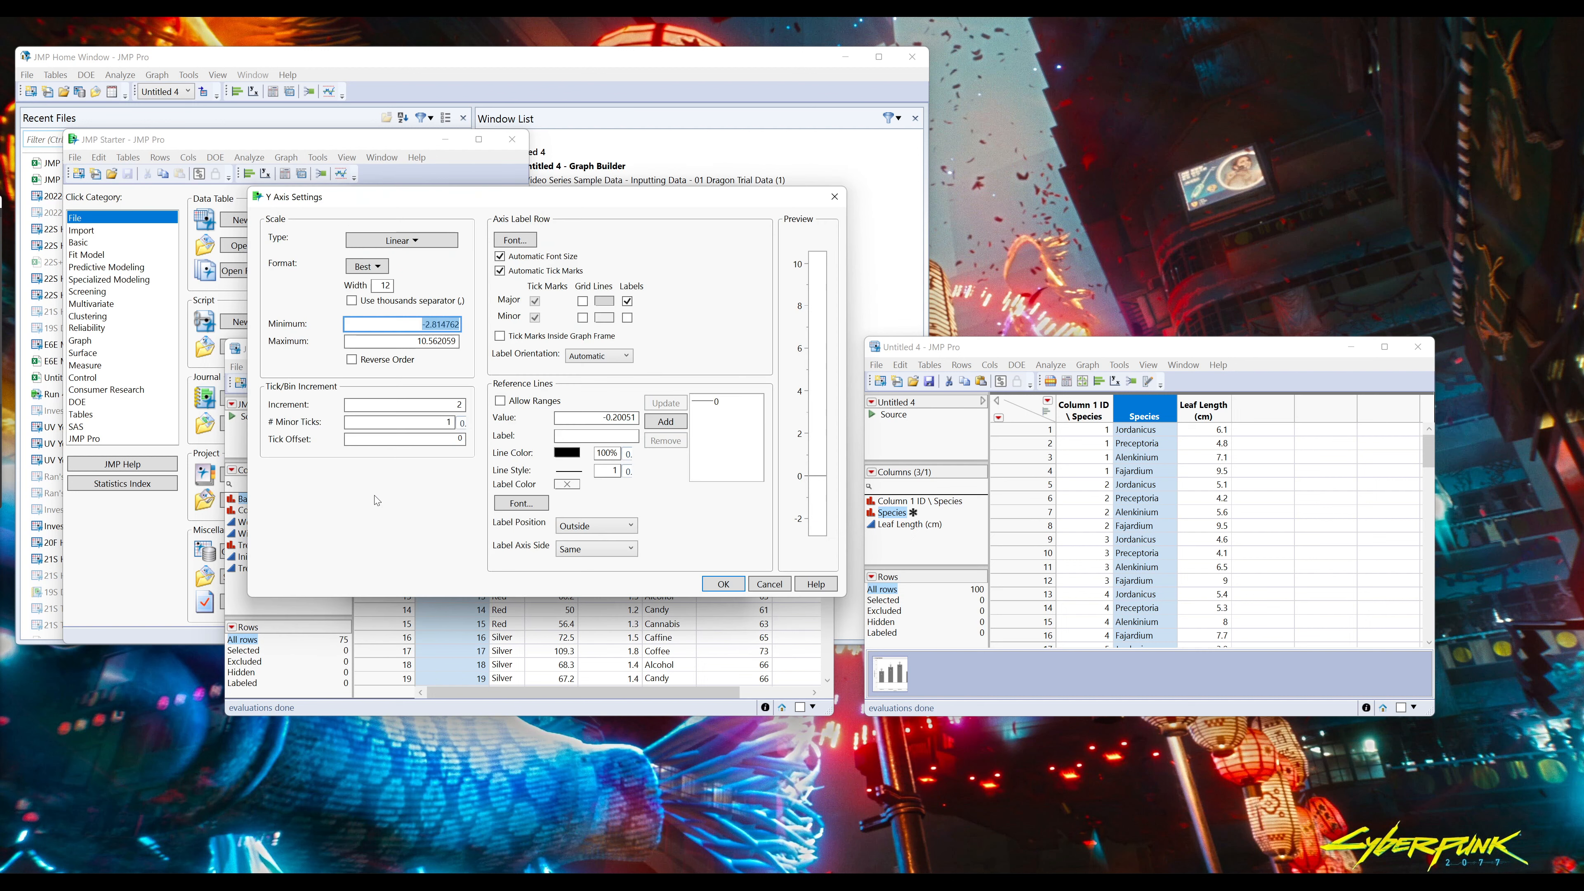
pyautogui.click(766, 587)
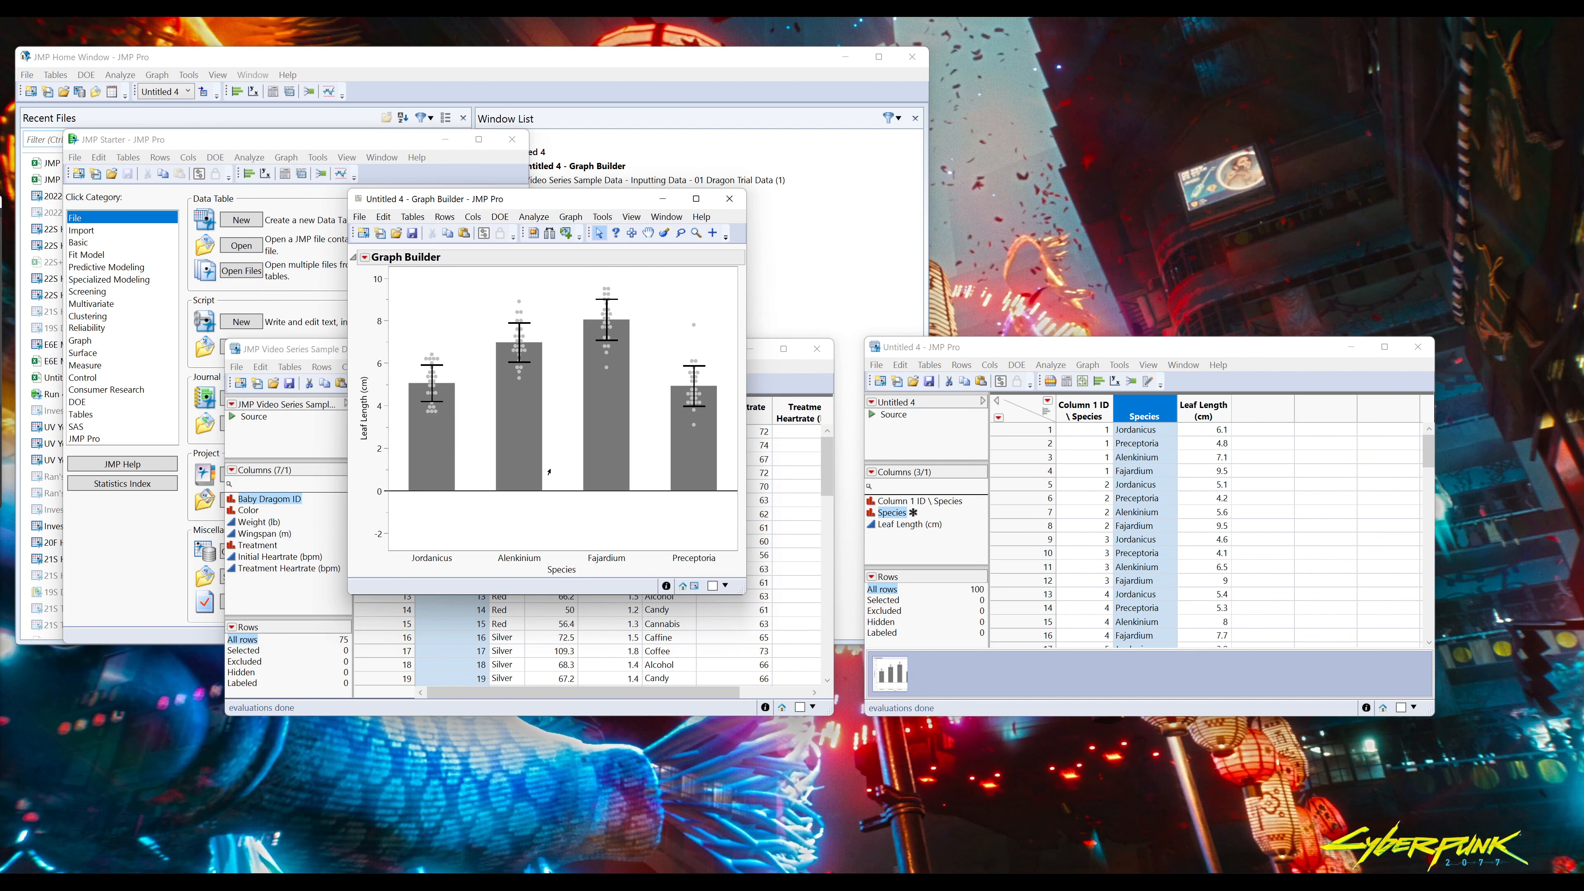
# - Shift the Leaf Length (cm) axis back so it starts at 0 and remove the reference line at 0
pyautogui.moveTo(371, 503); pyautogui.dragTo(376, 544)
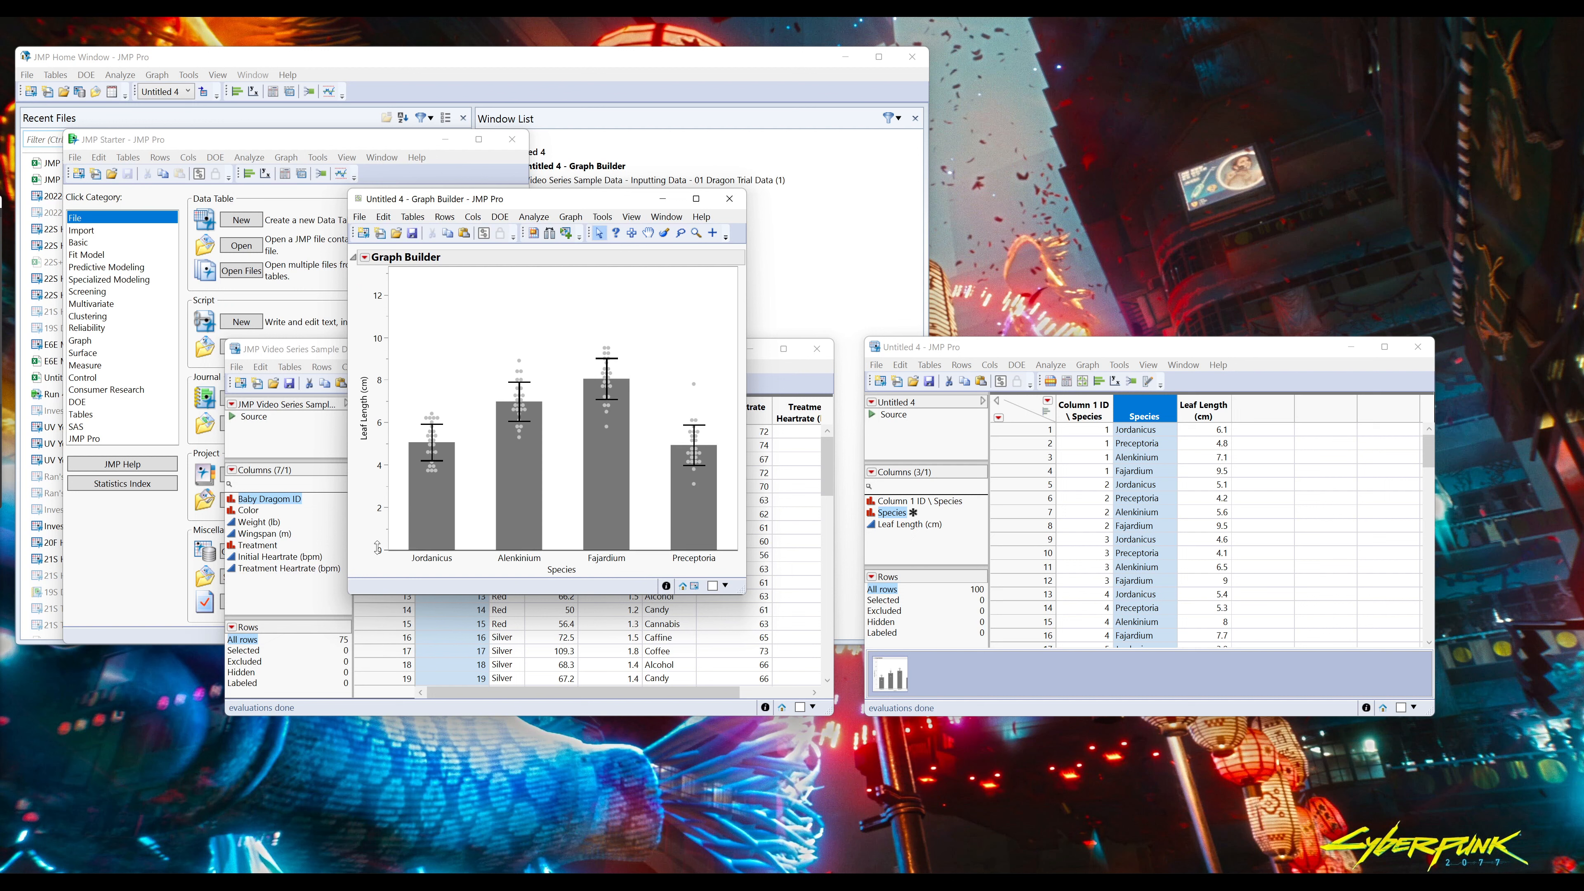
pyautogui.doubleClick(379, 515)
pyautogui.write('0')
pyautogui.click(693, 402)
pyautogui.click(664, 446)
pyautogui.click(721, 584)
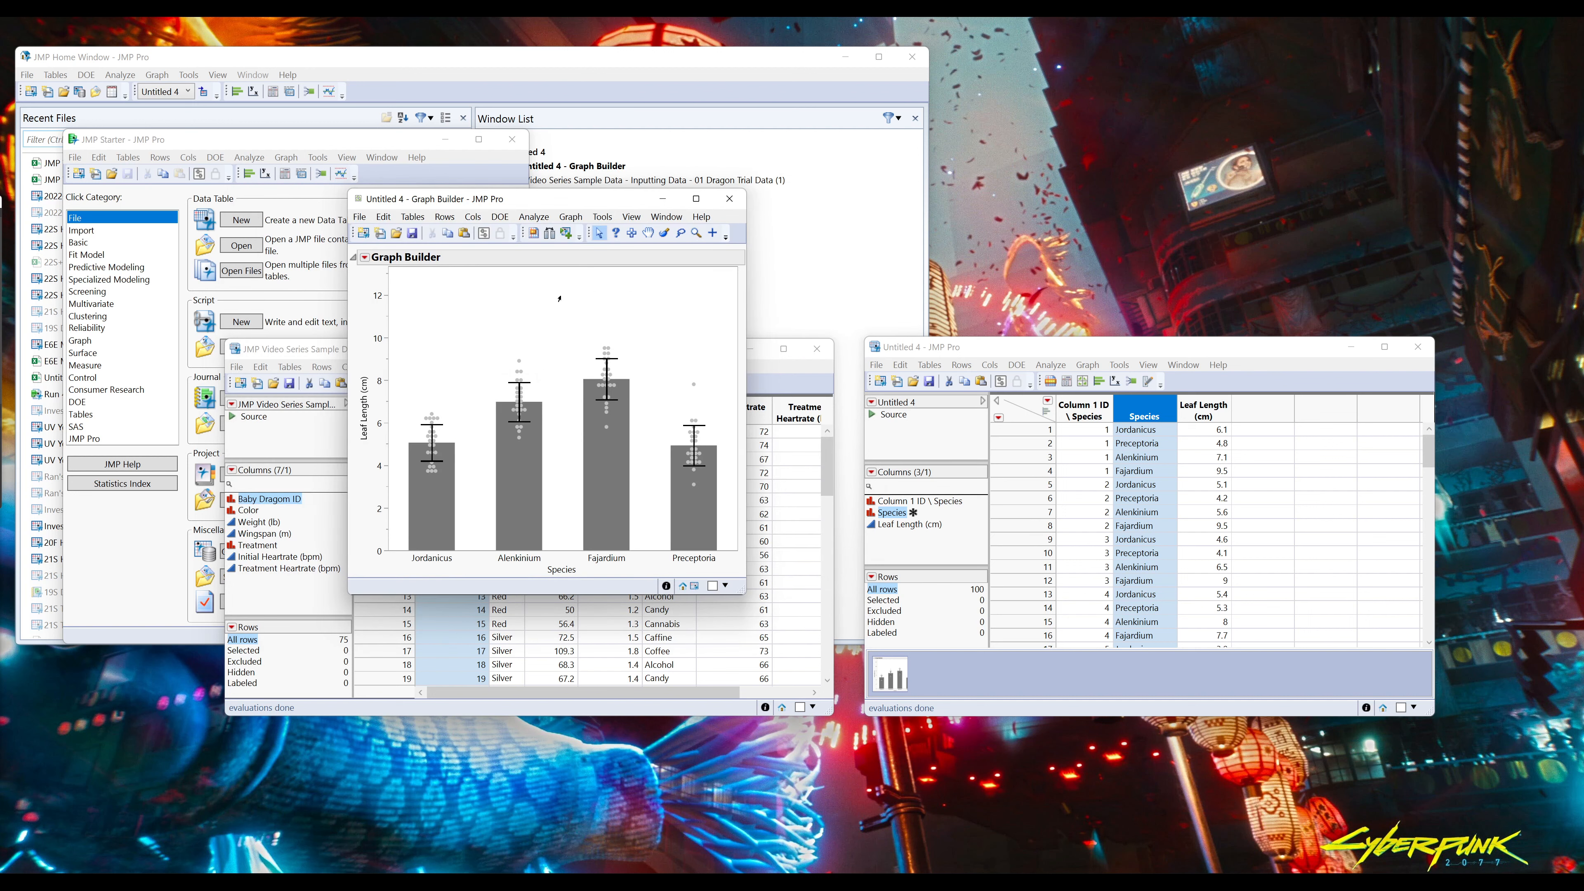
# - Move the graph window aside and set the Leaf Length (cm) axis to run from 0 to 10.5
pyautogui.moveTo(557, 207); pyautogui.dragTo(298, 259)
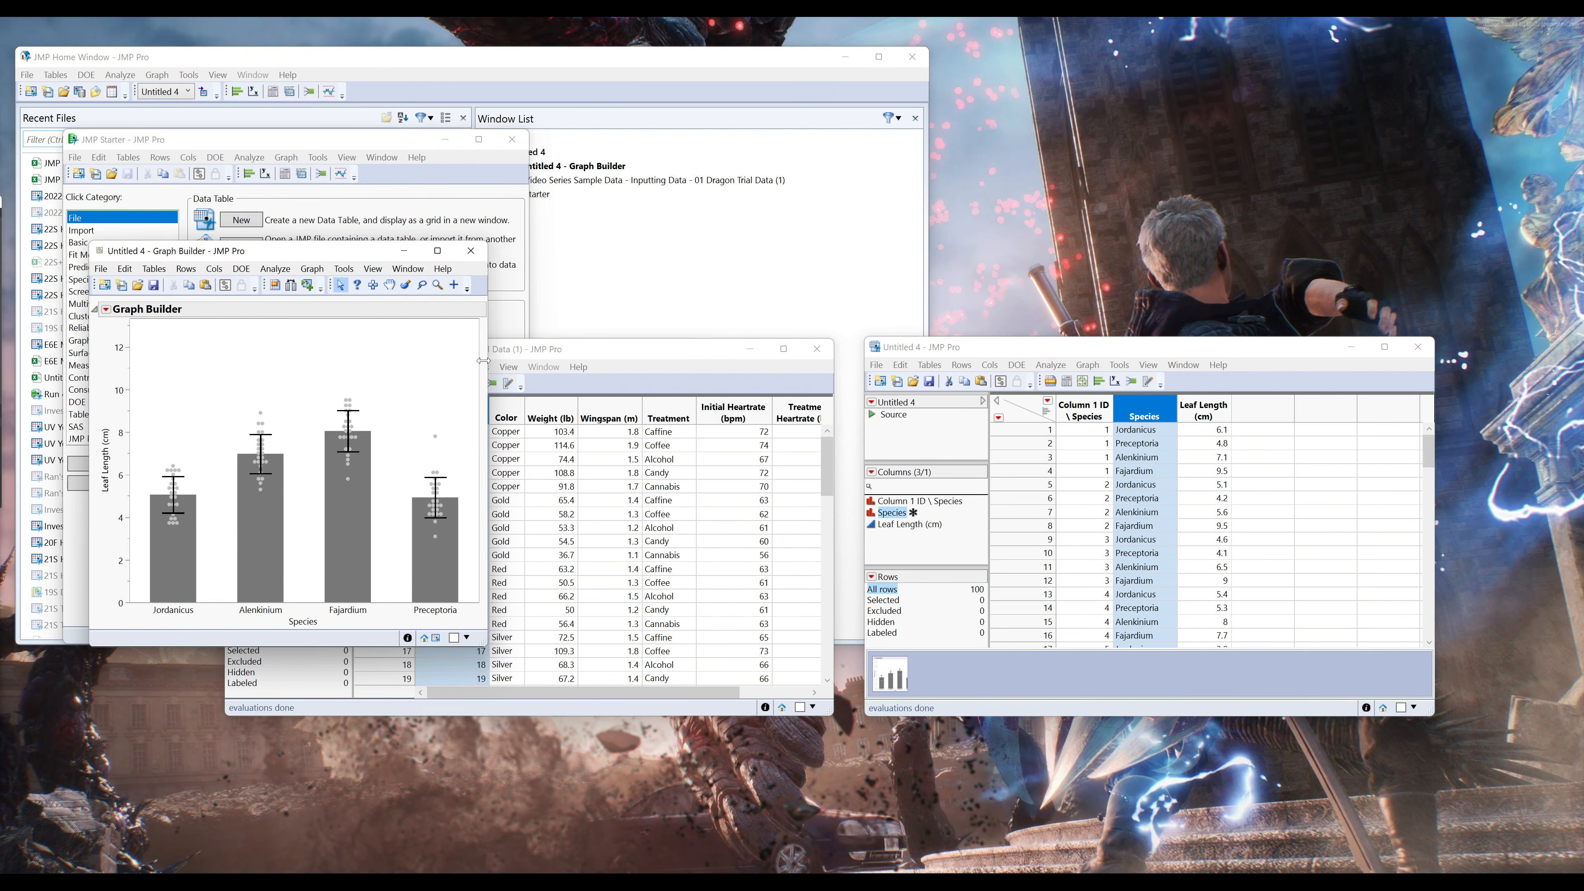
pyautogui.moveTo(109, 381); pyautogui.dragTo(109, 350)
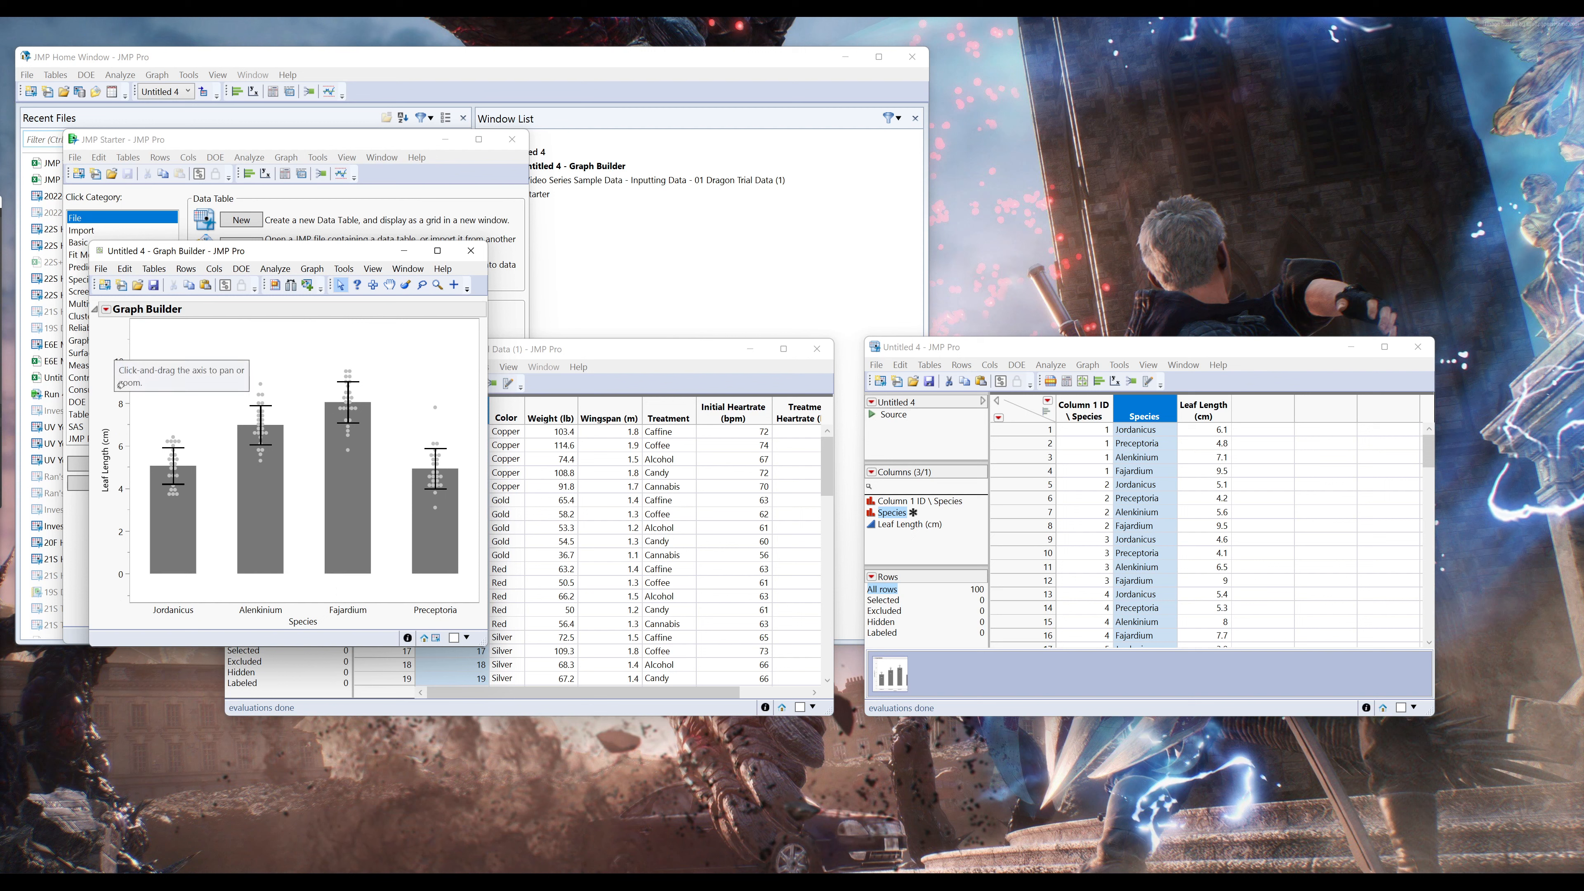
pyautogui.doubleClick(117, 343)
pyautogui.write('0')
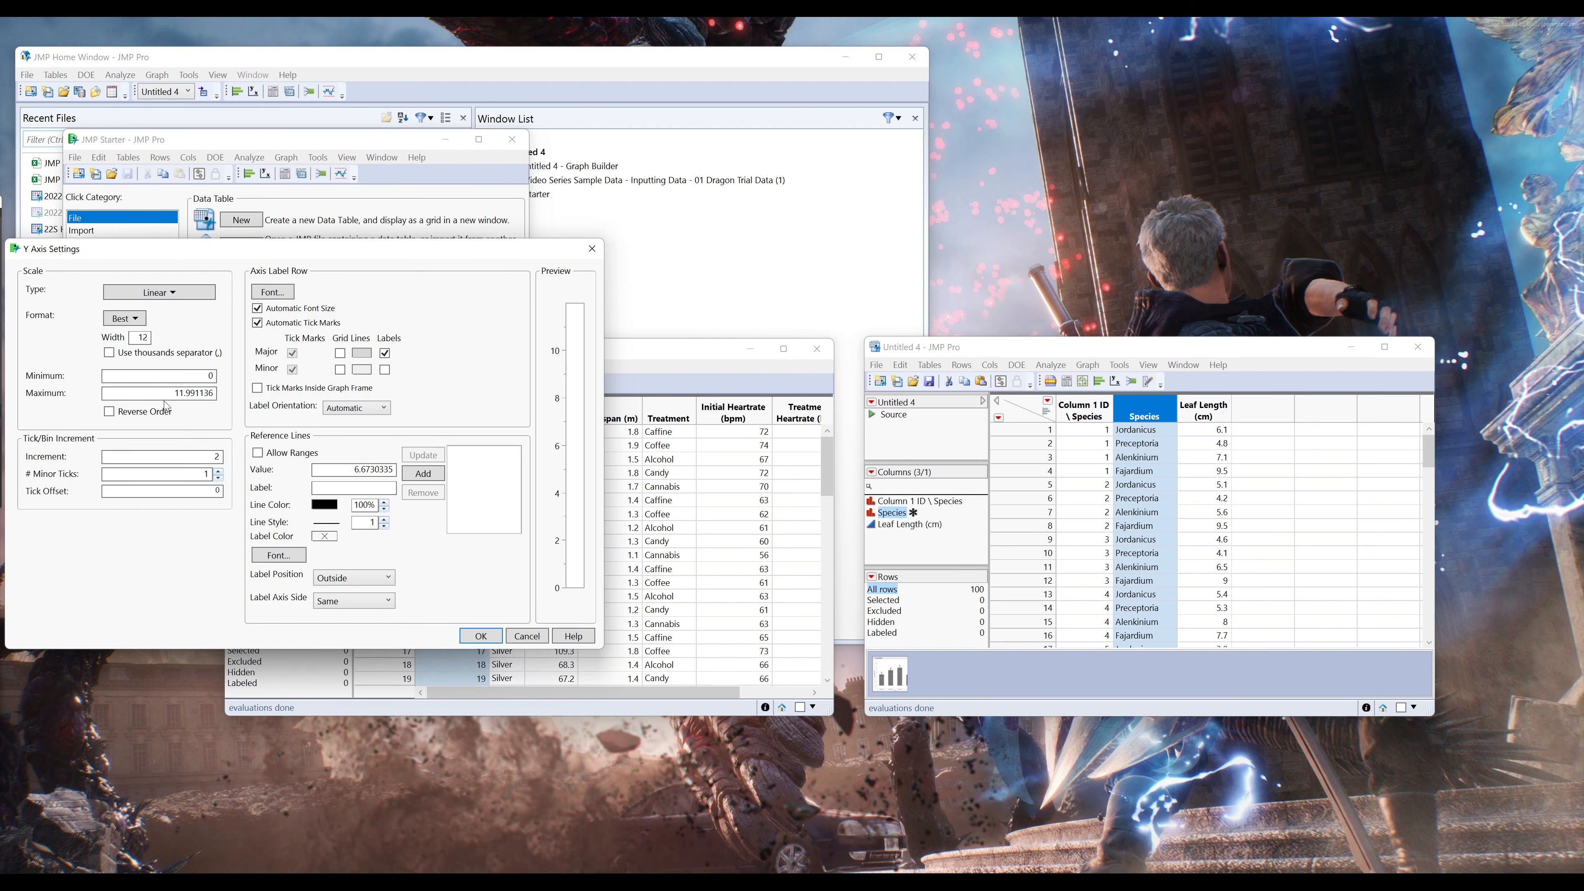
pyautogui.press('Tab')
pyautogui.write('10.5')
pyautogui.click(482, 636)
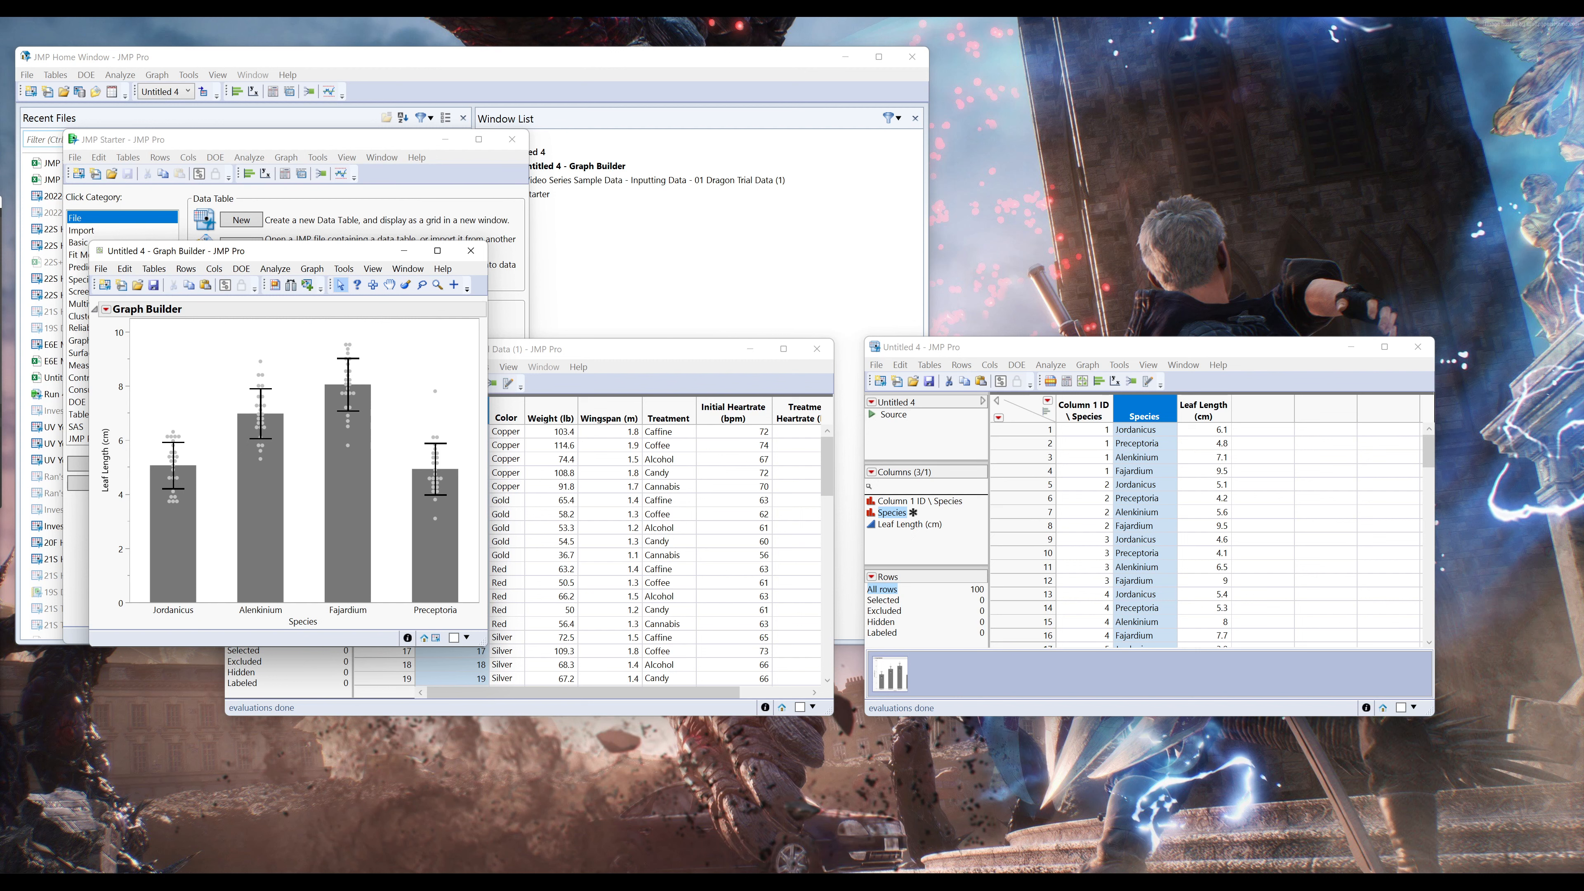
# - Start a second graph from the leaf data table and build a bar chart of mean Leaf Length (cm) by Species
pyautogui.click(1083, 382)
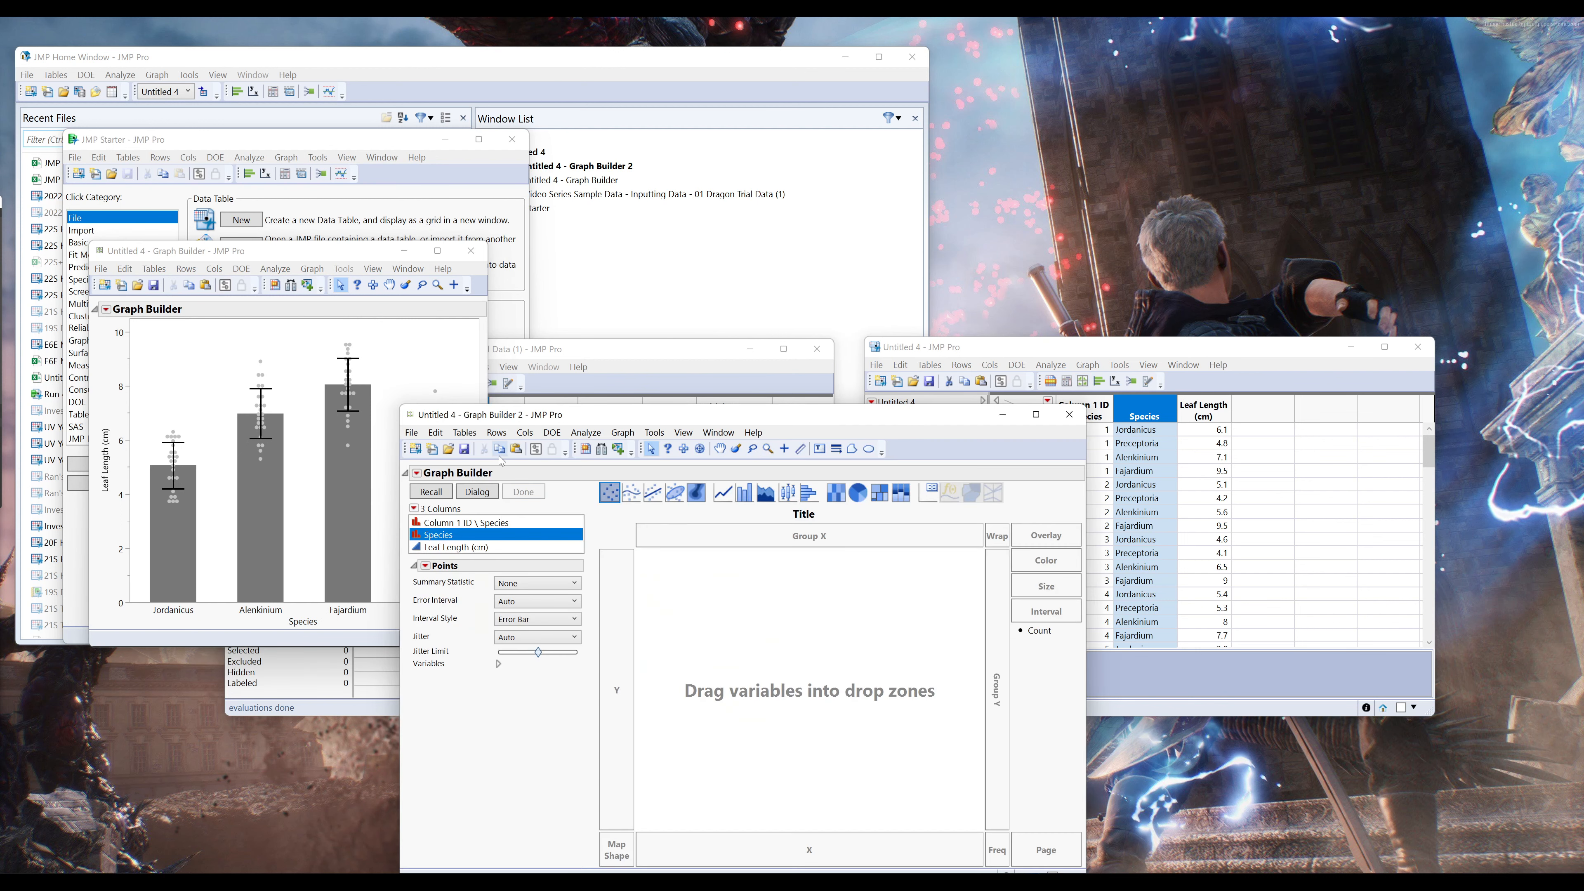
pyautogui.moveTo(612, 420); pyautogui.dragTo(707, 258)
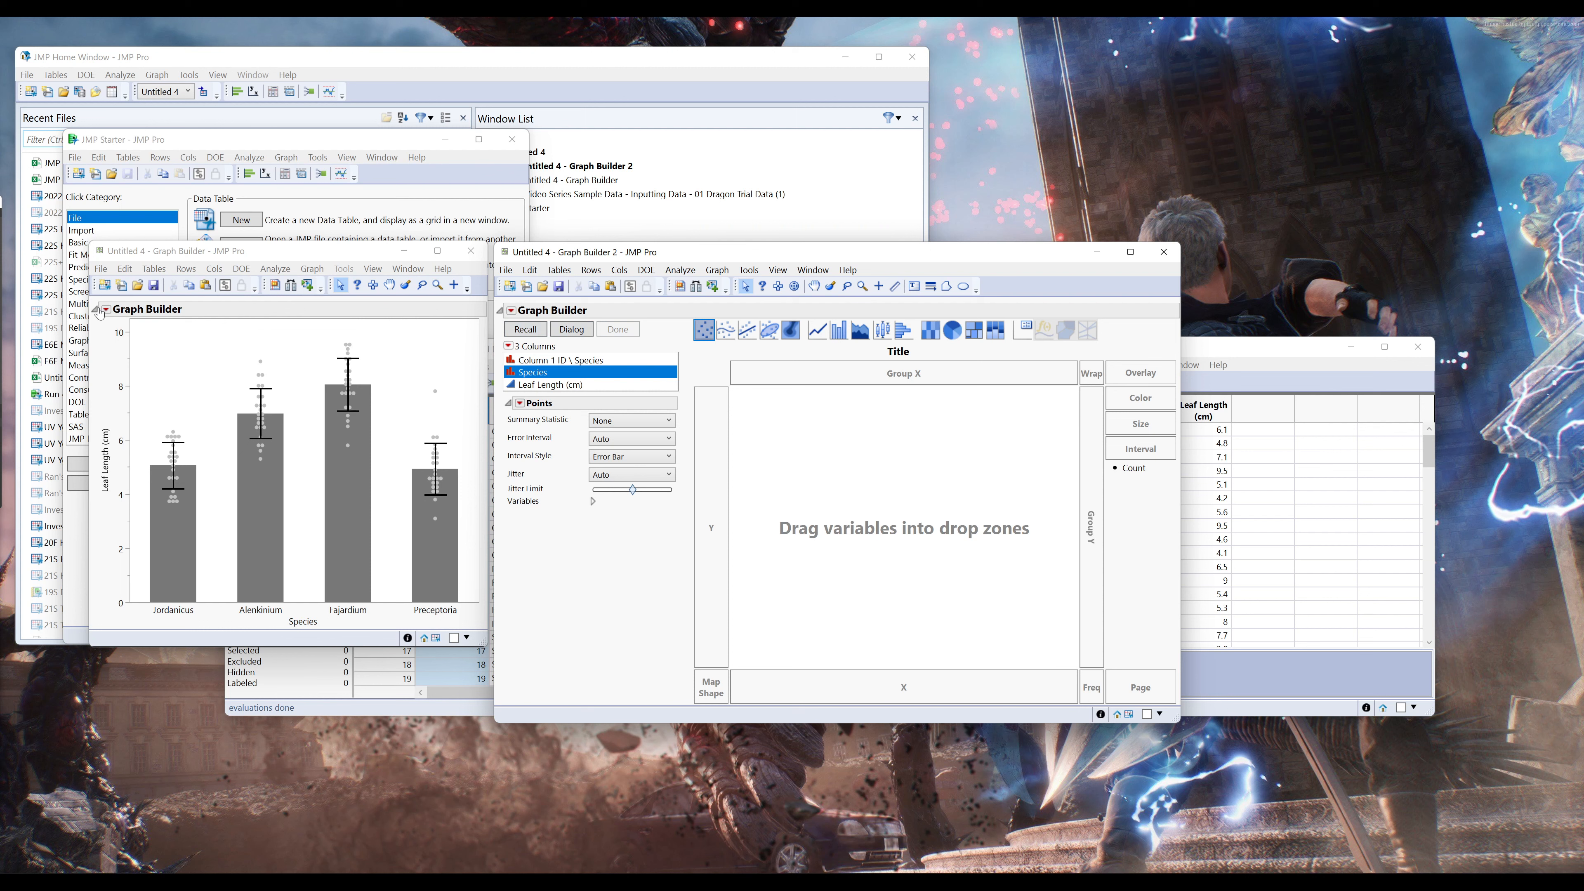
pyautogui.moveTo(544, 378); pyautogui.dragTo(854, 679)
pyautogui.moveTo(524, 389); pyautogui.dragTo(711, 527)
pyautogui.click(839, 330)
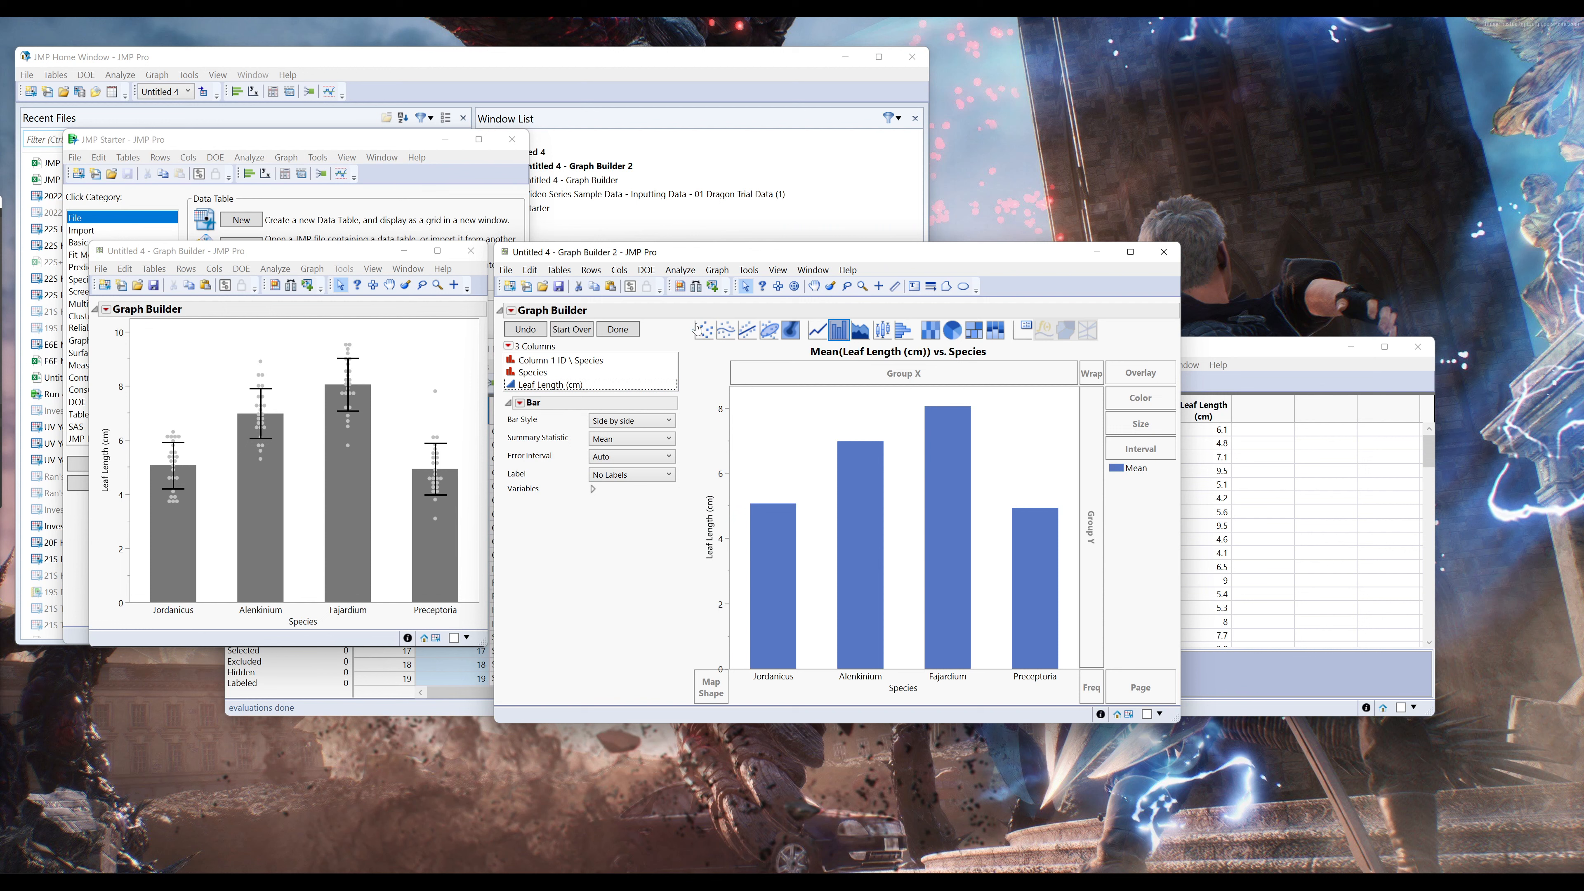
# - Add the individual data points to the new bar chart and set the bars' error interval to Standard Deviation
pyautogui.keyDown('shift'); pyautogui.click(698, 330); pyautogui.keyUp('shift')
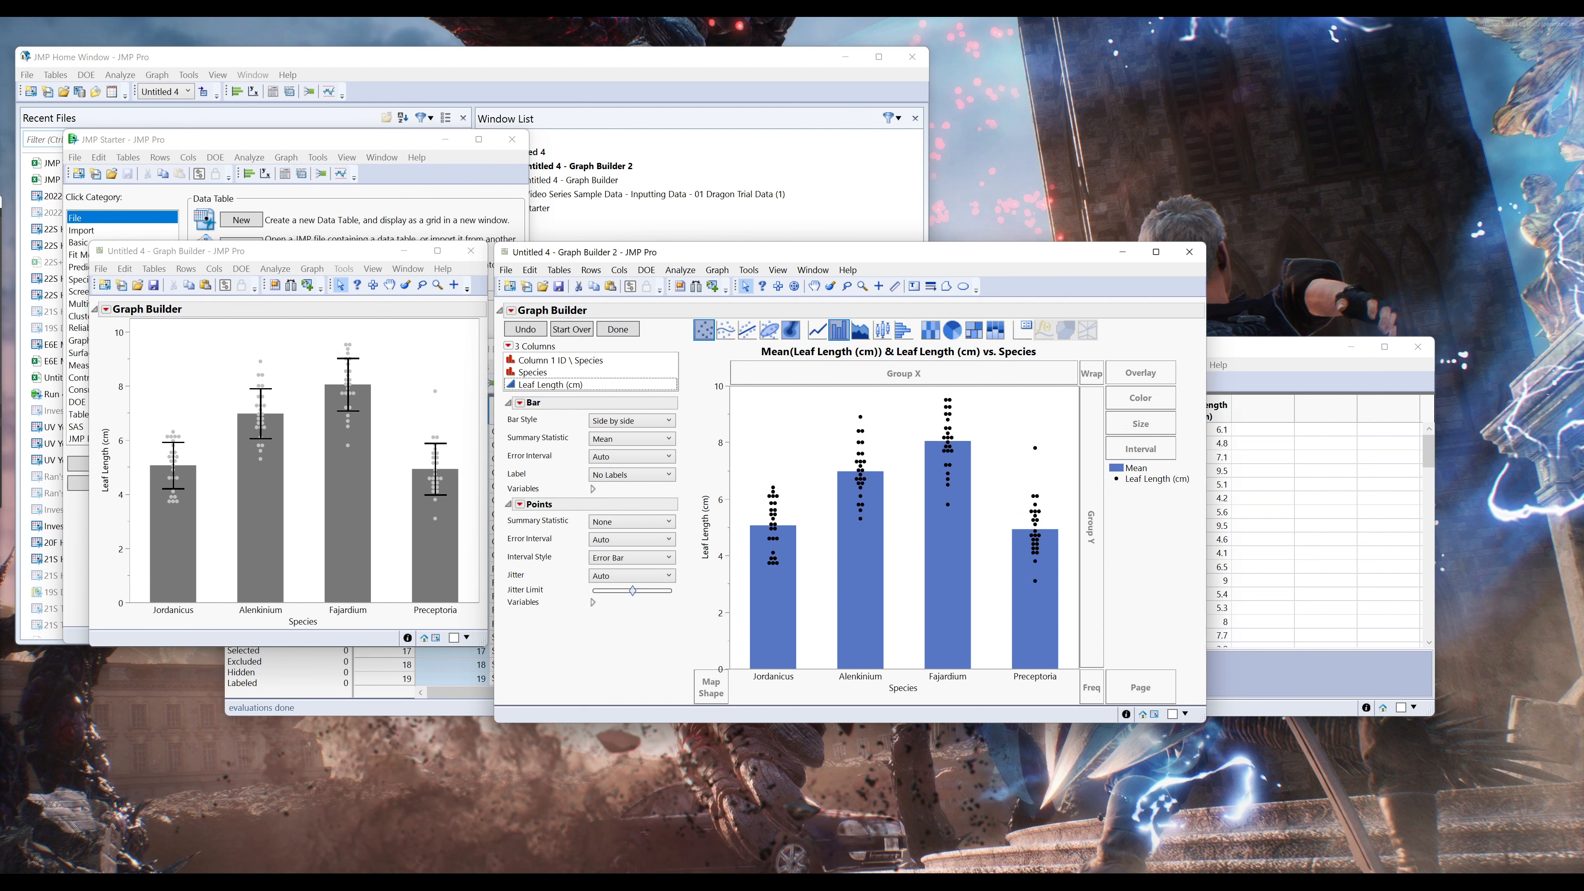
pyautogui.click(637, 456)
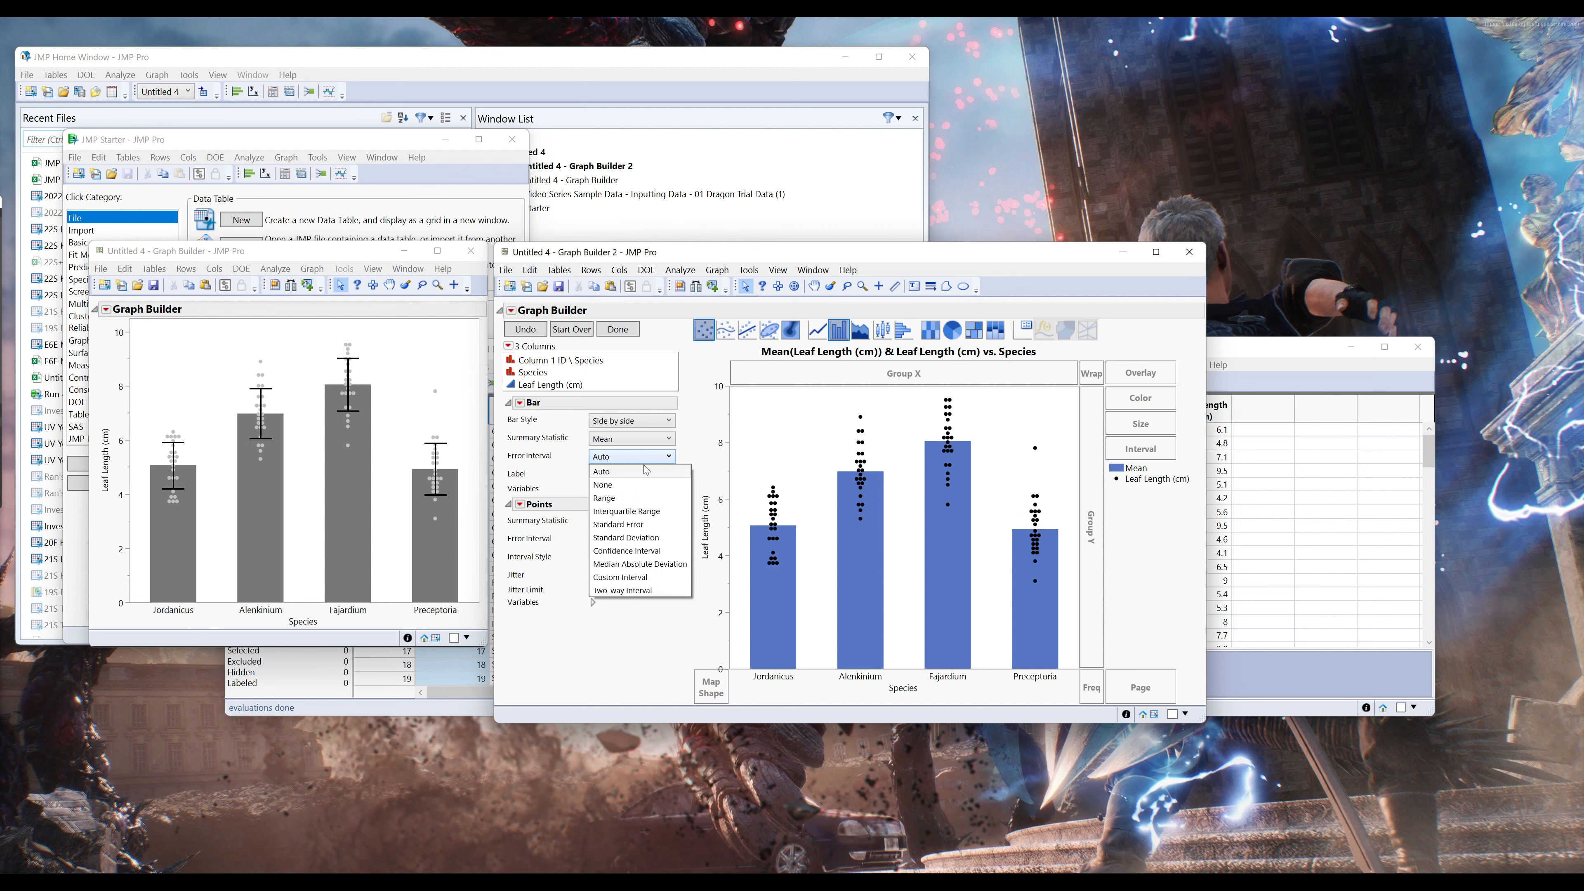
pyautogui.click(652, 537)
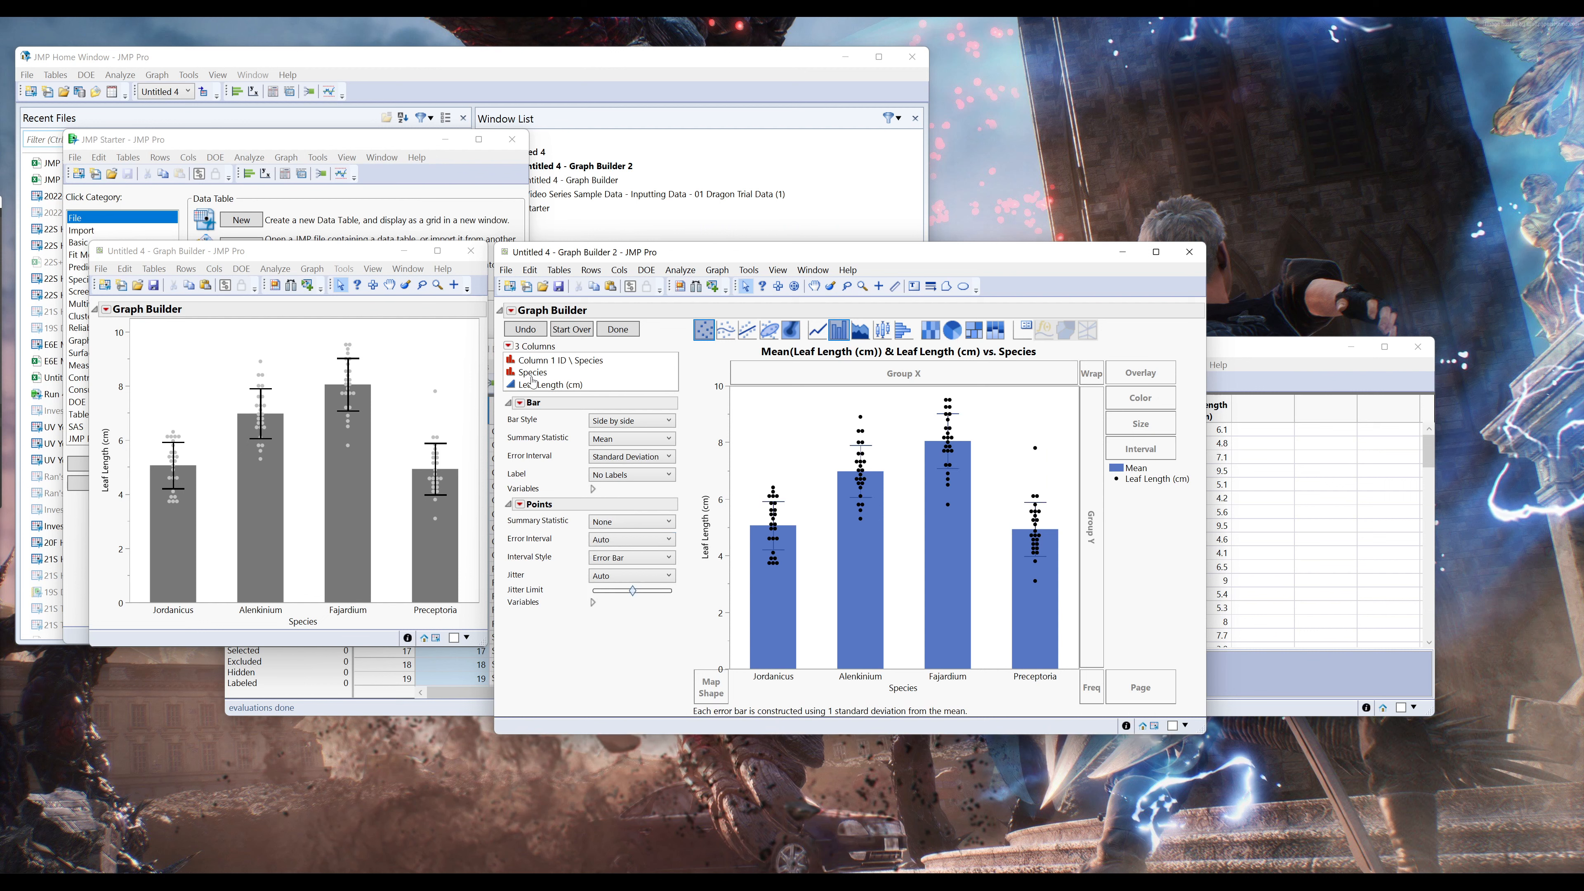
# - Color the new graph by Species and move the Species variable from the Color zone to the Overlay zone
pyautogui.click(572, 374)
pyautogui.moveTo(573, 375); pyautogui.dragTo(1152, 409)
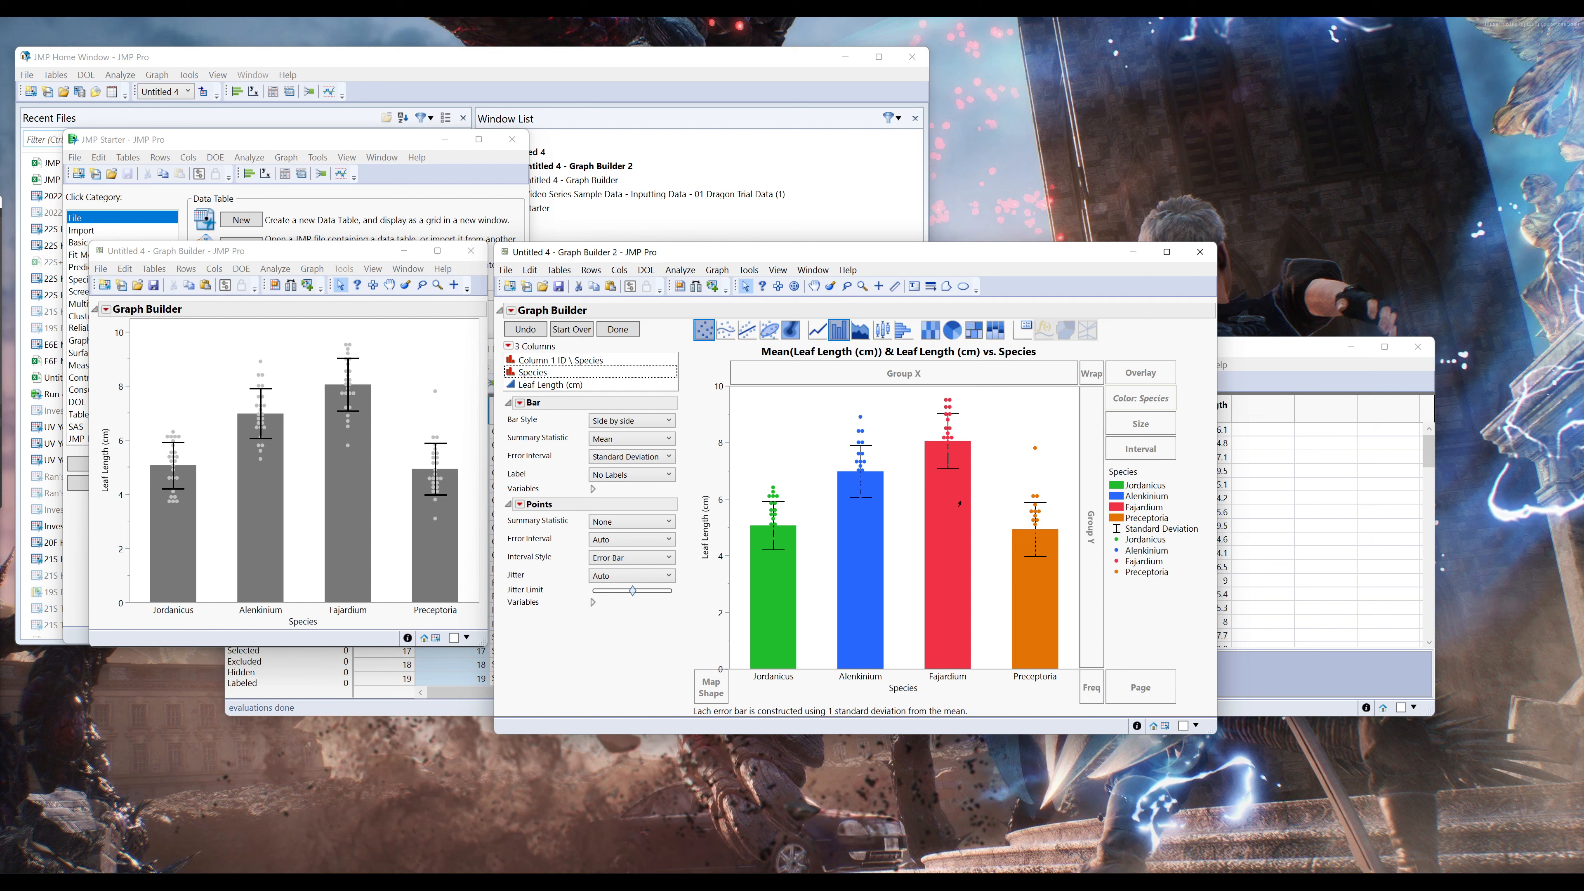
pyautogui.moveTo(811, 252); pyautogui.dragTo(908, 228)
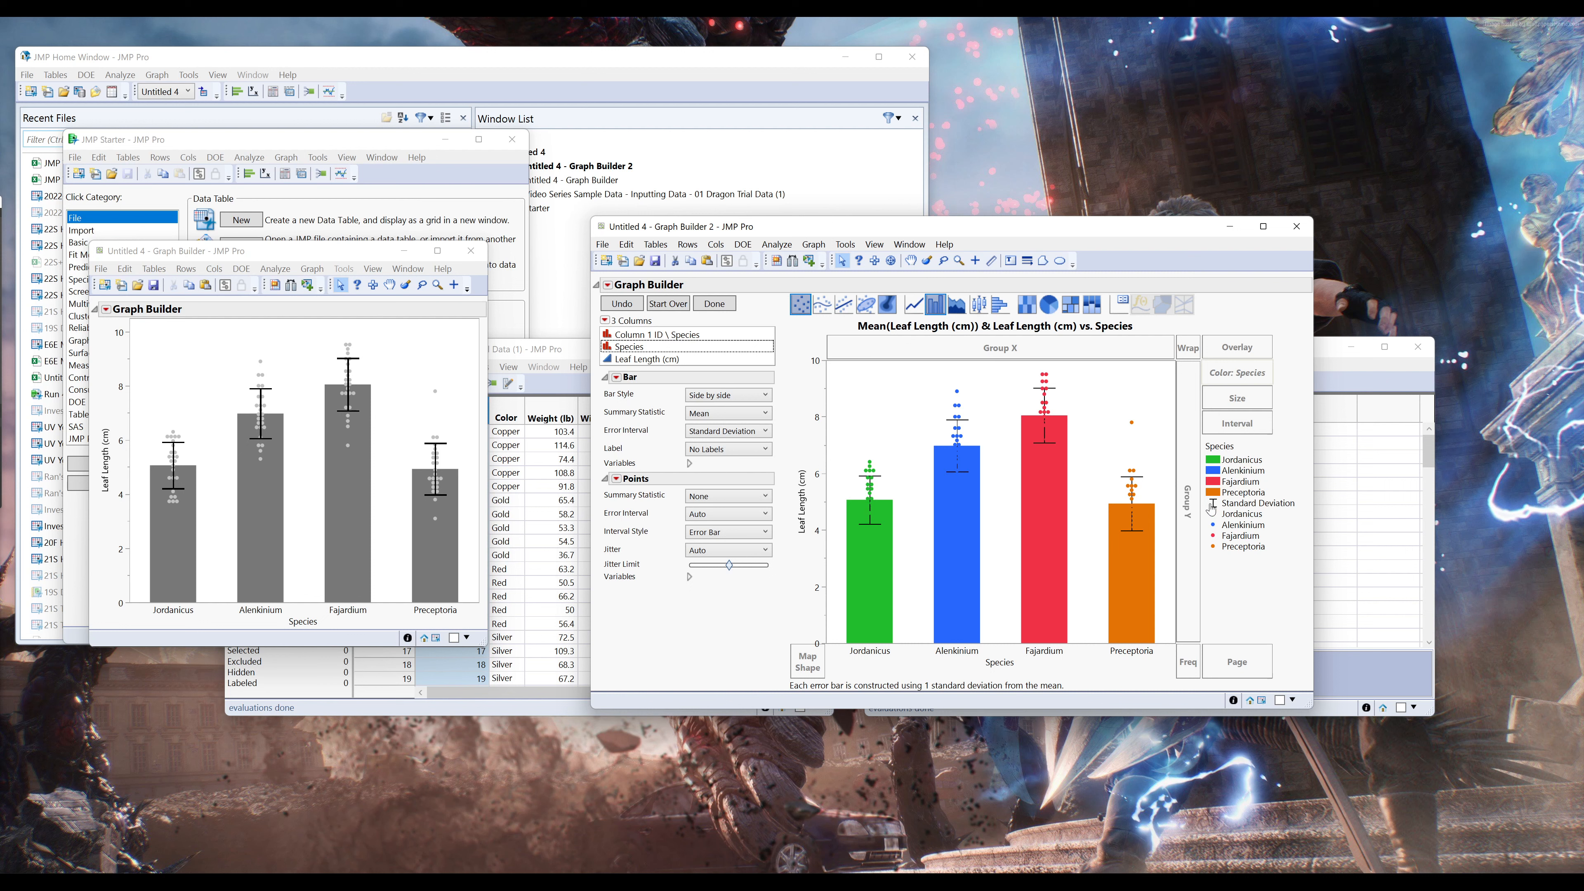
pyautogui.moveTo(1259, 373); pyautogui.dragTo(1237, 351)
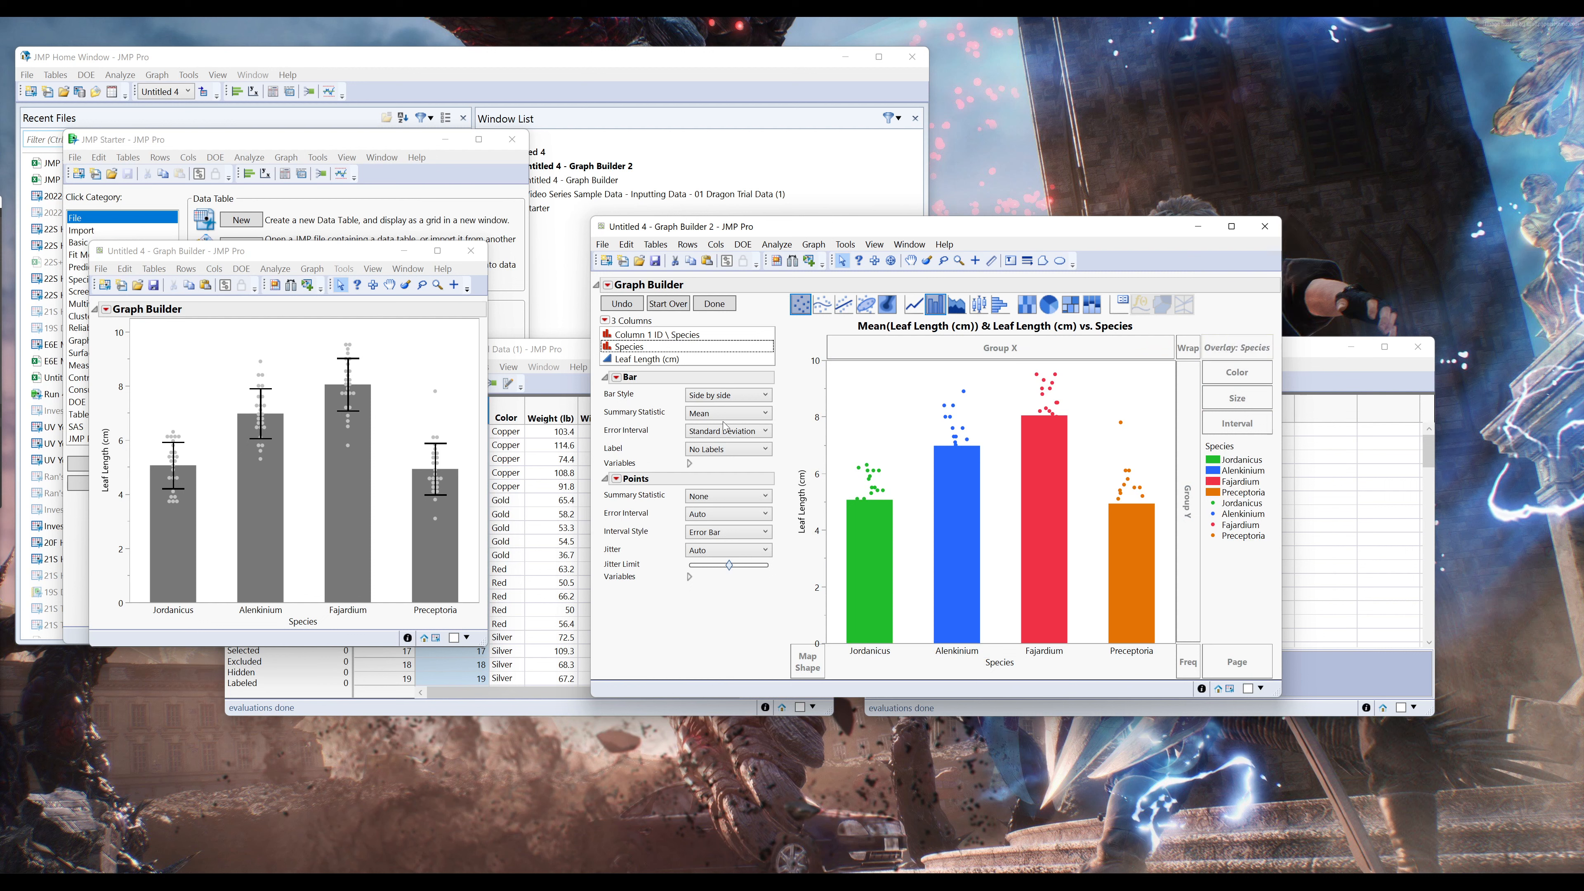
# - Keep the bars' error interval at Standard Deviation and set the points' error interval to Standard Deviation
pyautogui.click(742, 434)
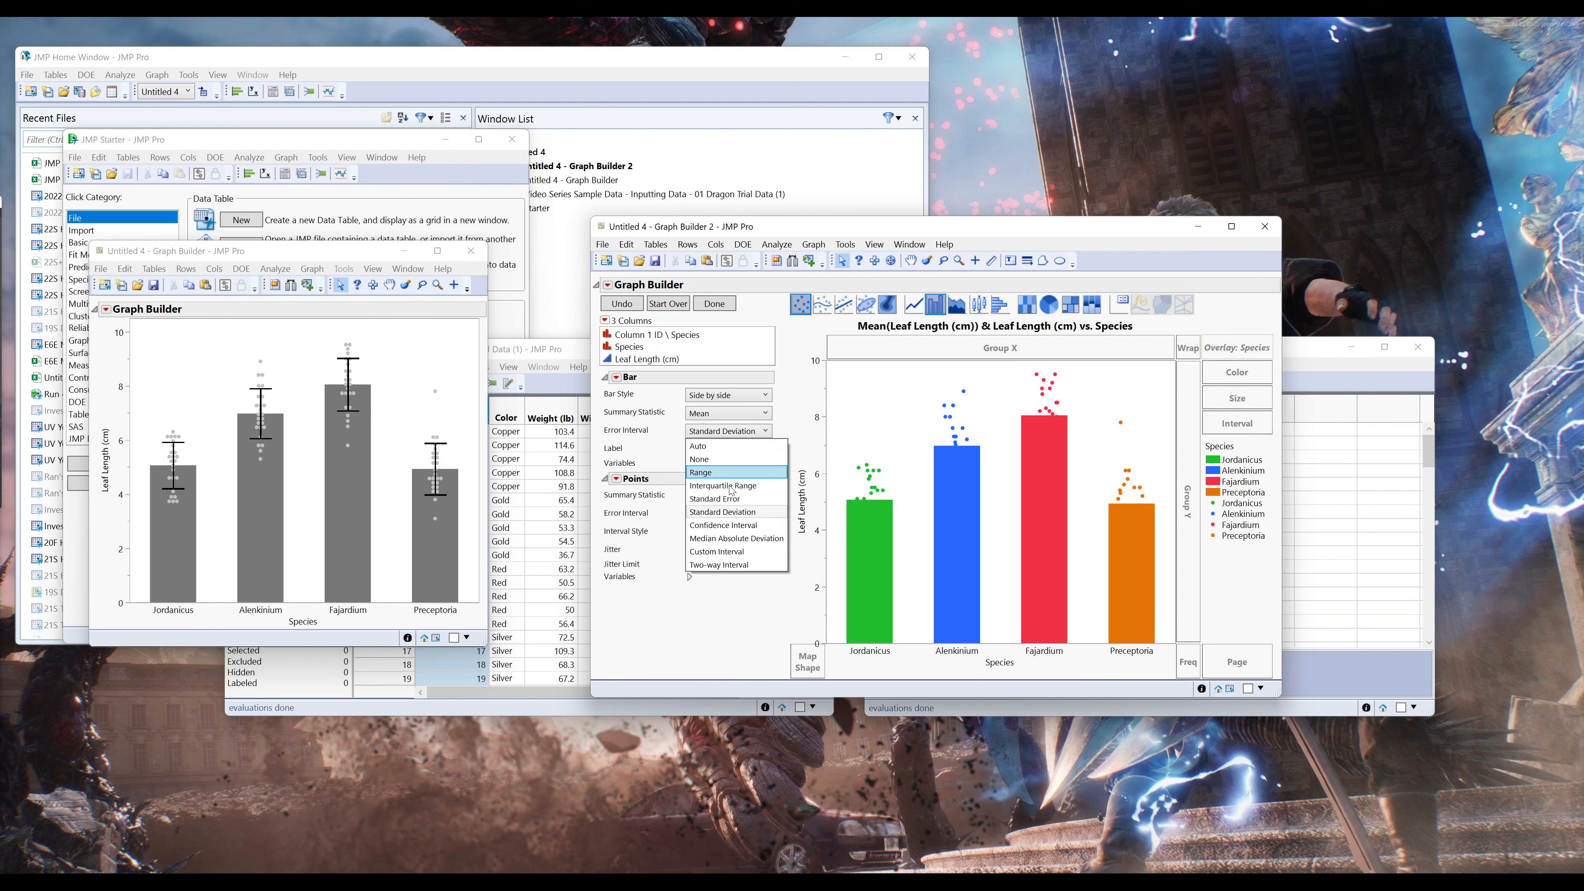
pyautogui.click(725, 516)
pyautogui.click(734, 537)
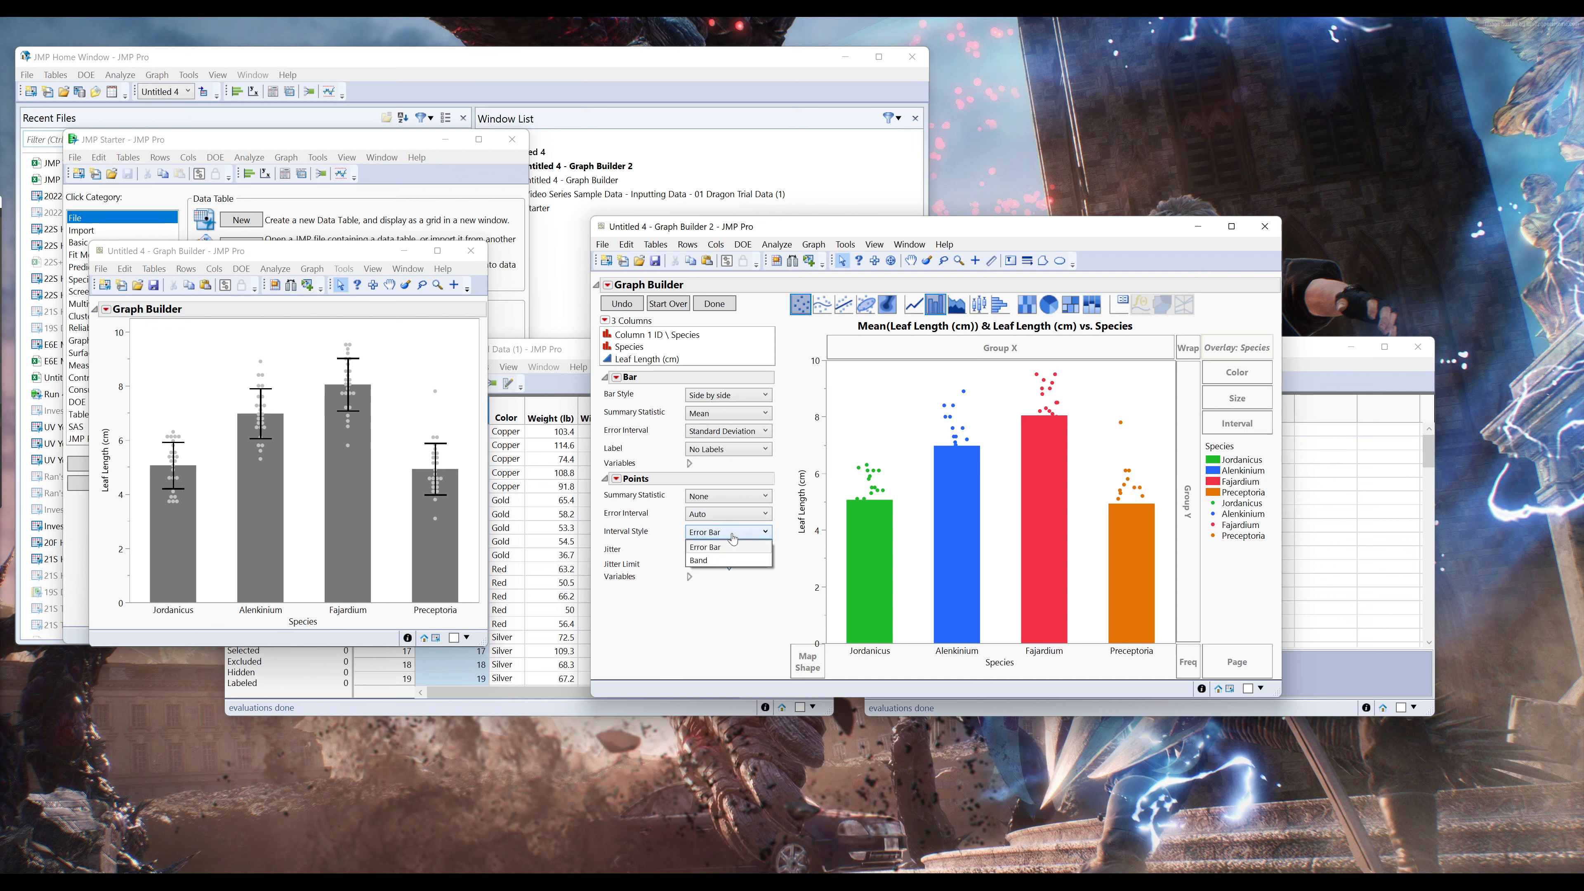
pyautogui.click(734, 540)
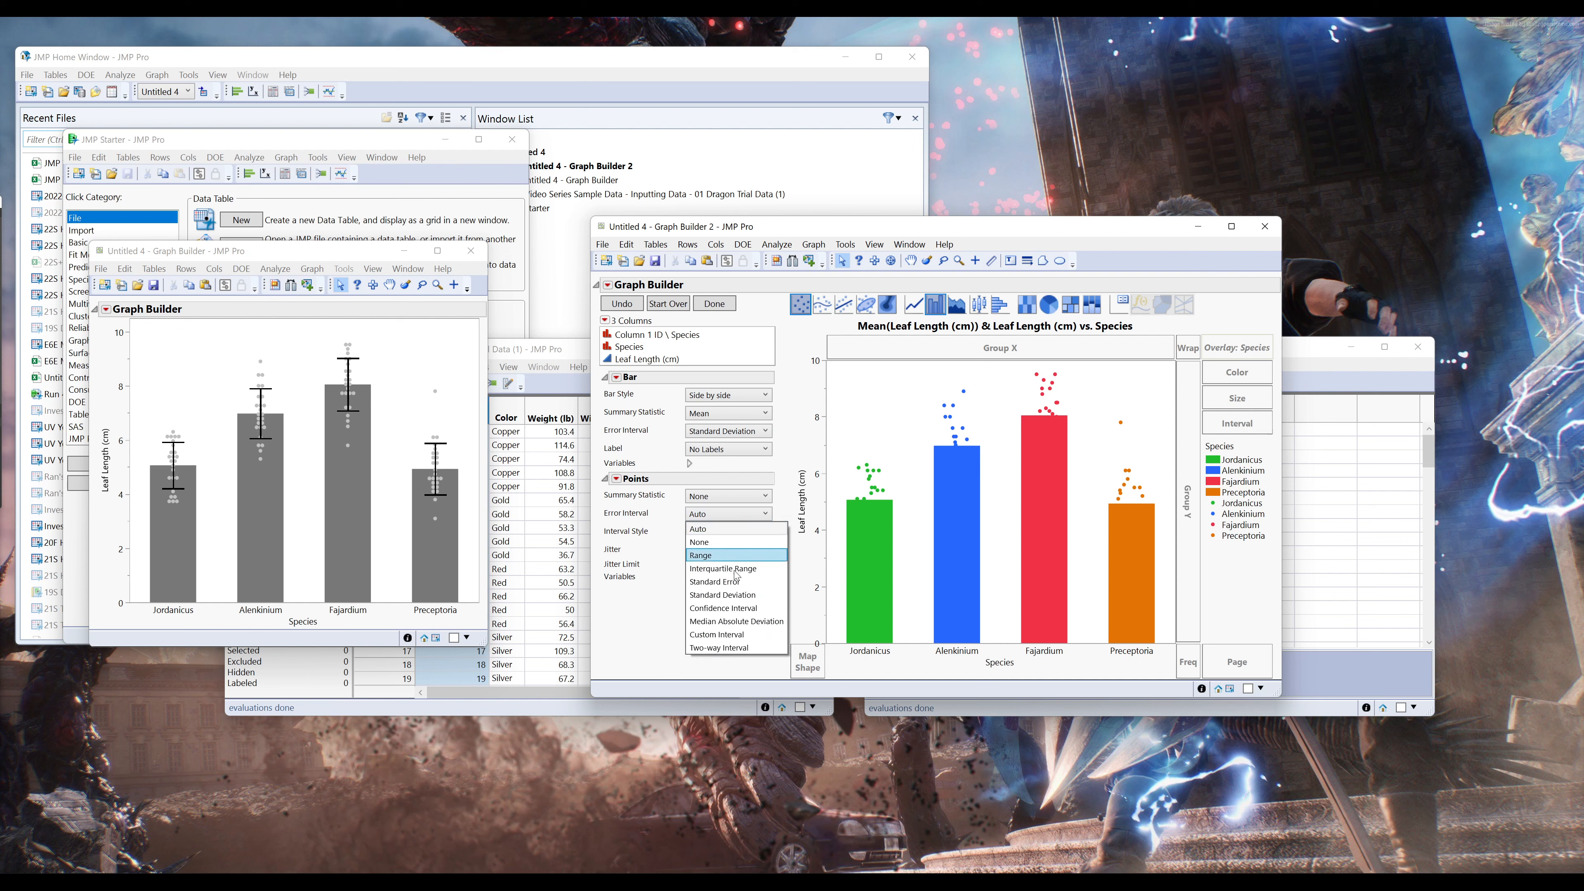
pyautogui.click(733, 595)
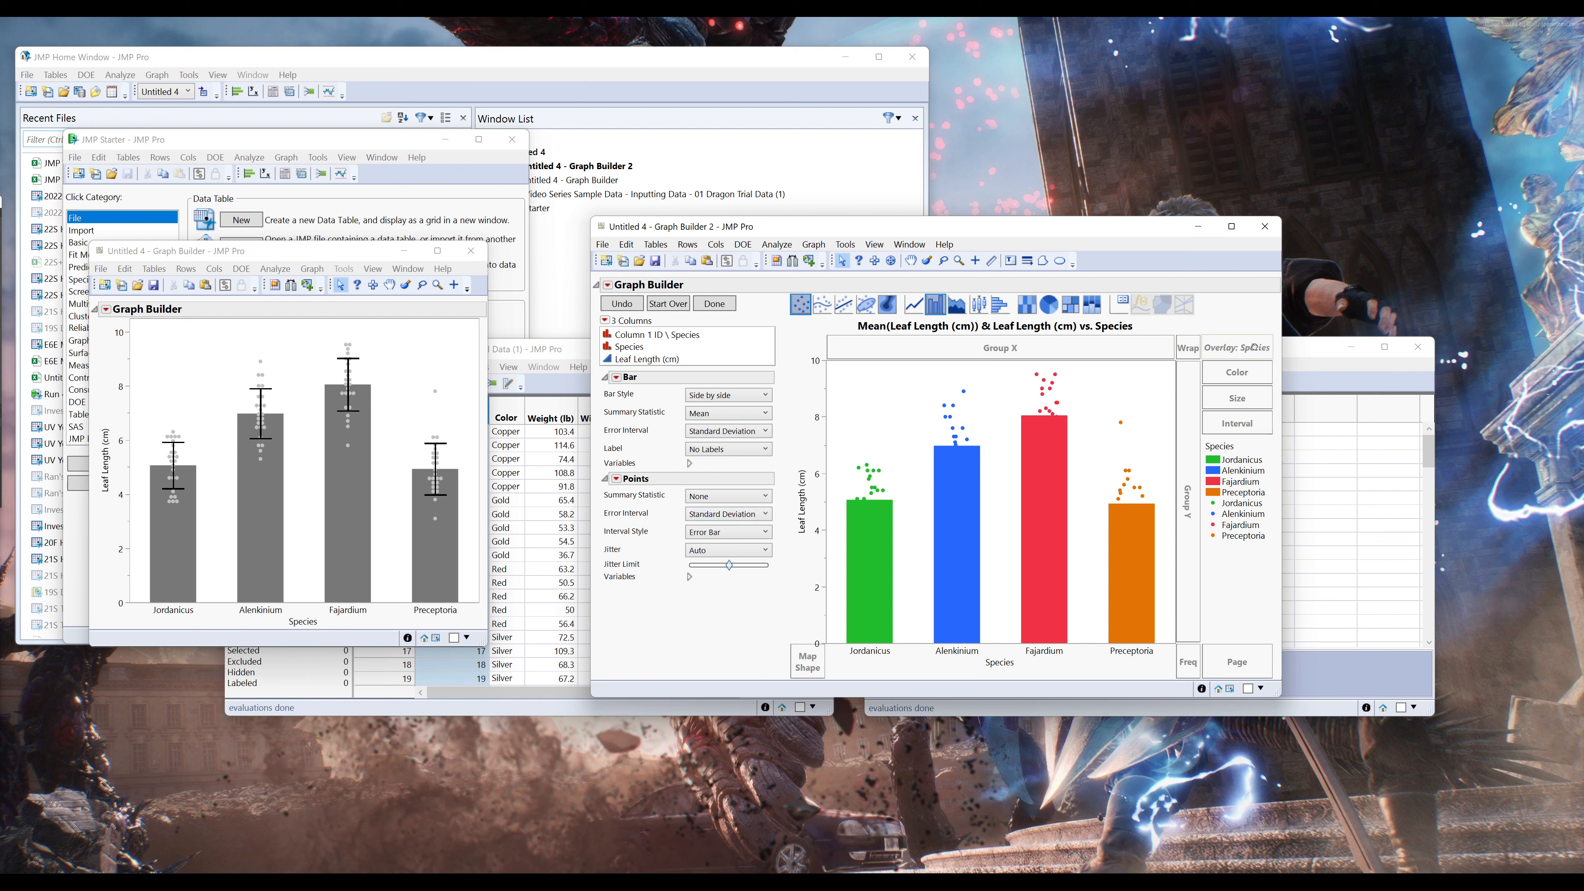
# - Move the Species variable from the Overlay zone to the Color zone and set the points' error interval to None
pyautogui.moveTo(1254, 347); pyautogui.dragTo(1237, 373)
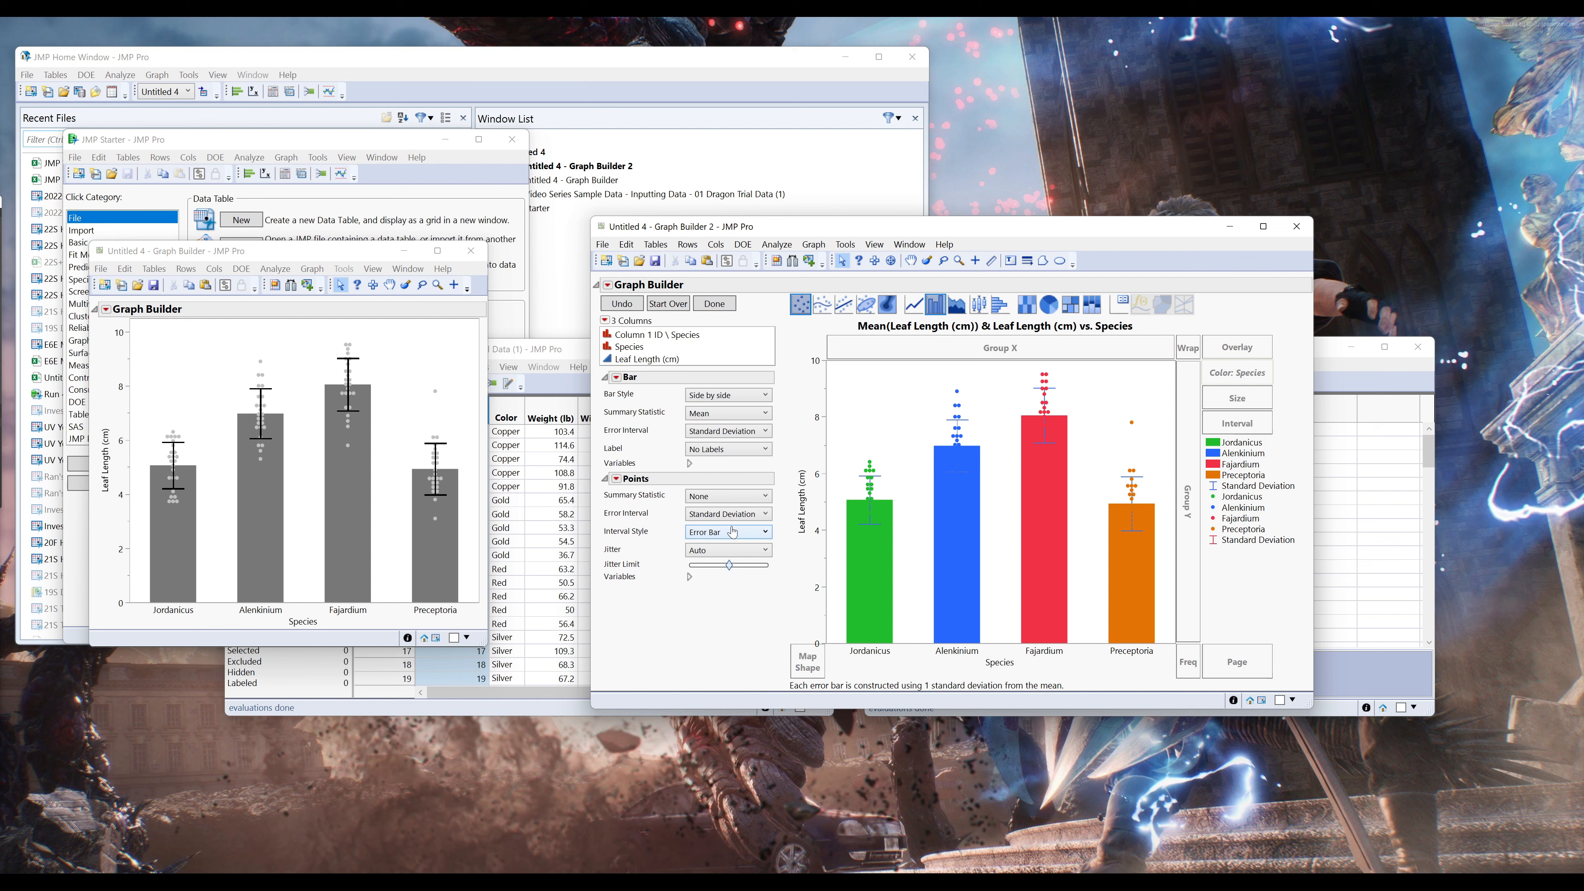
pyautogui.click(736, 514)
pyautogui.click(730, 529)
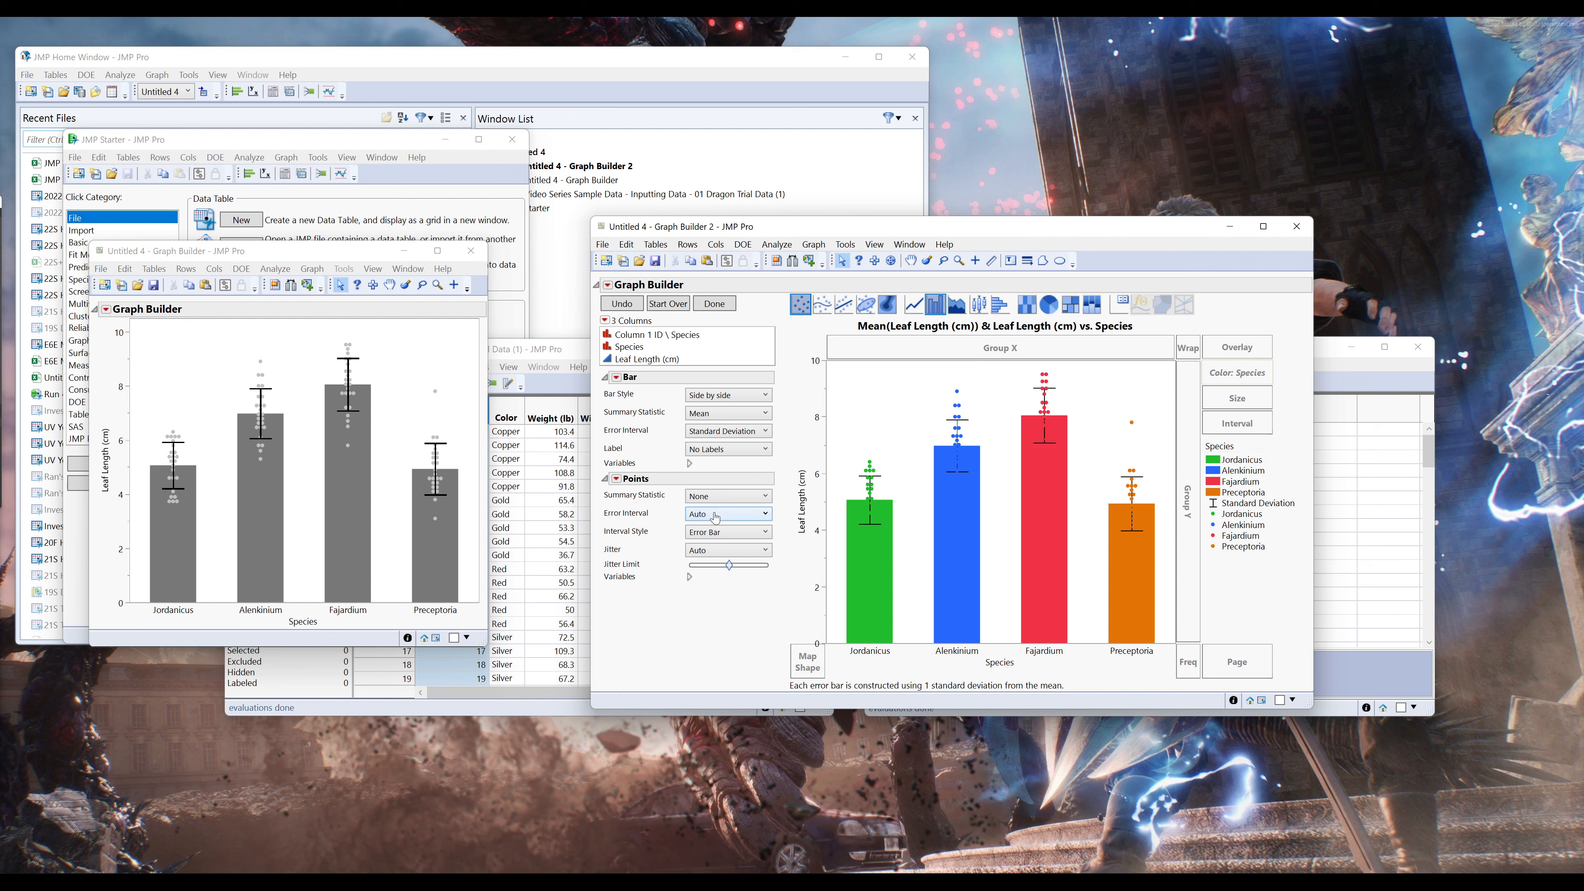
pyautogui.click(716, 514)
pyautogui.click(733, 531)
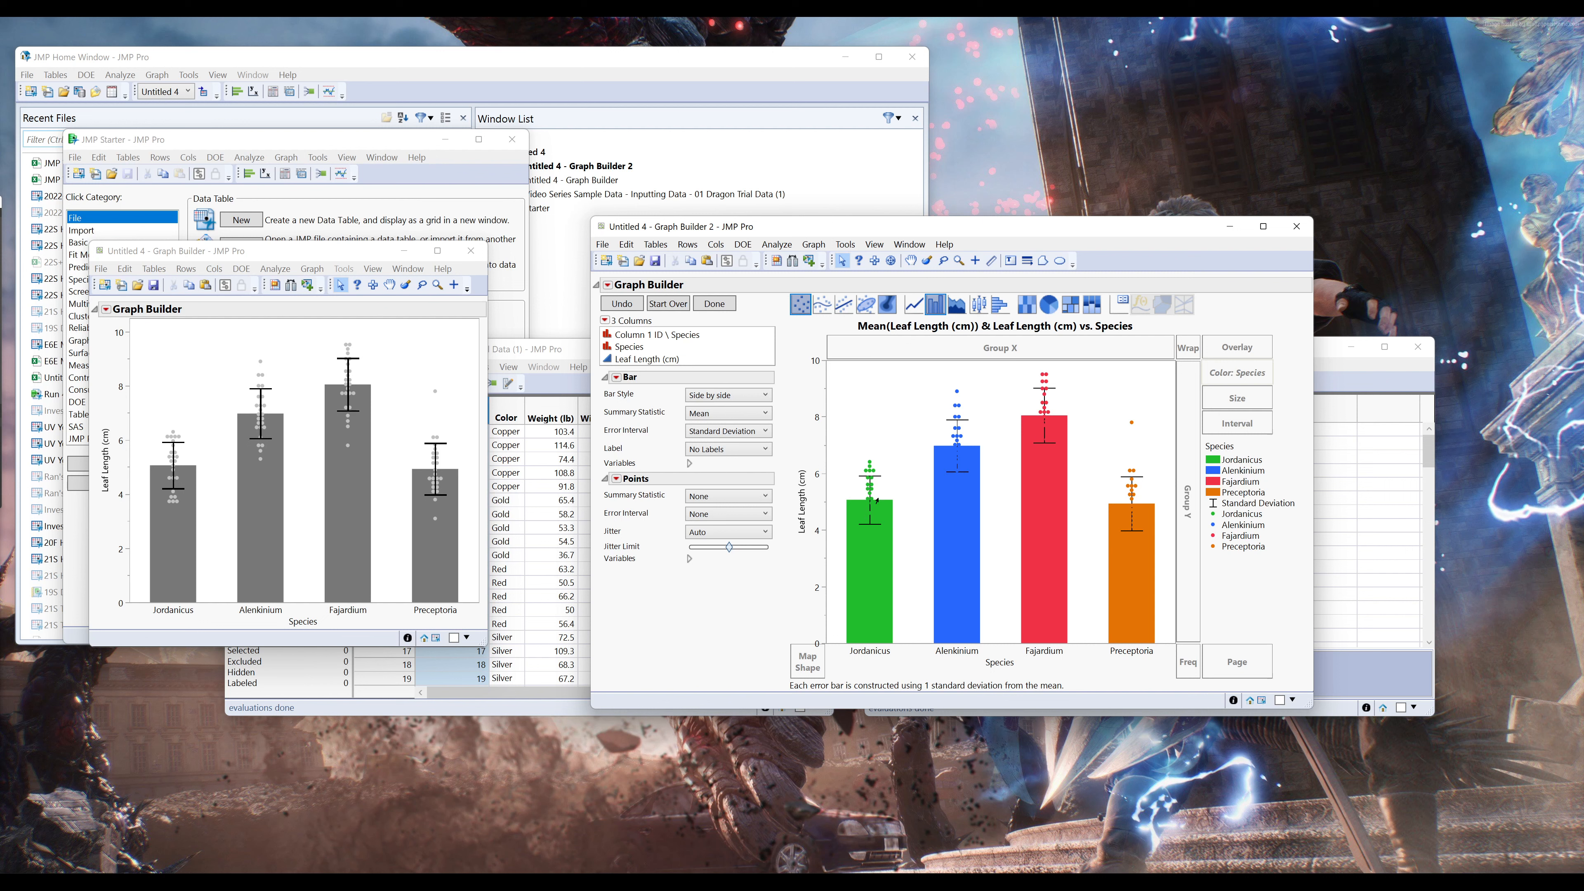
pyautogui.rightClick(912, 426)
pyautogui.click(968, 537)
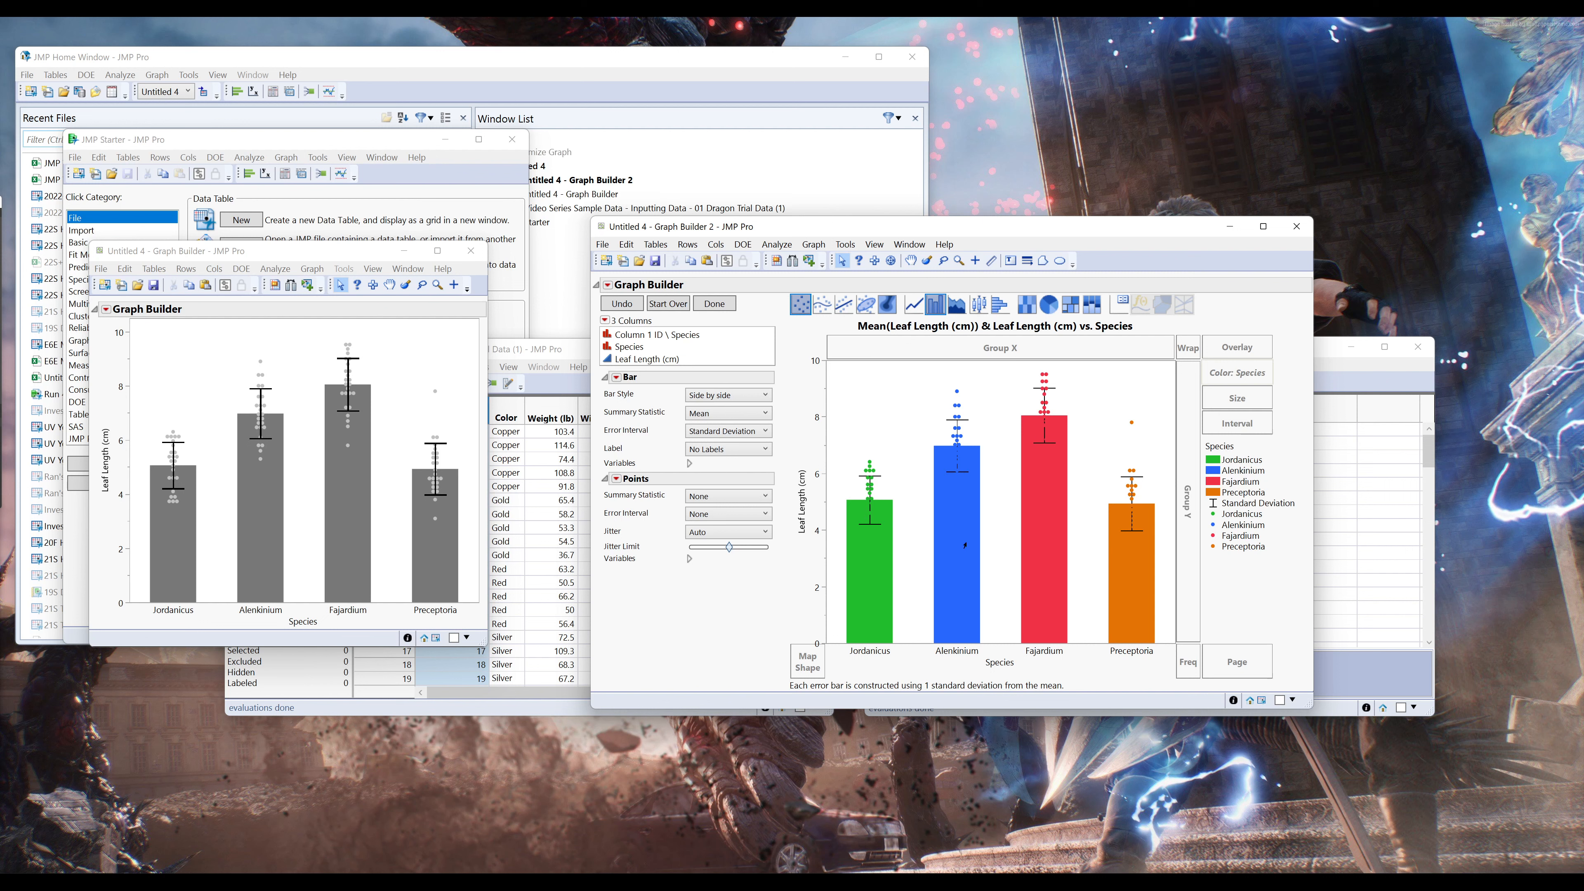
pyautogui.click(667, 351)
pyautogui.click(674, 298)
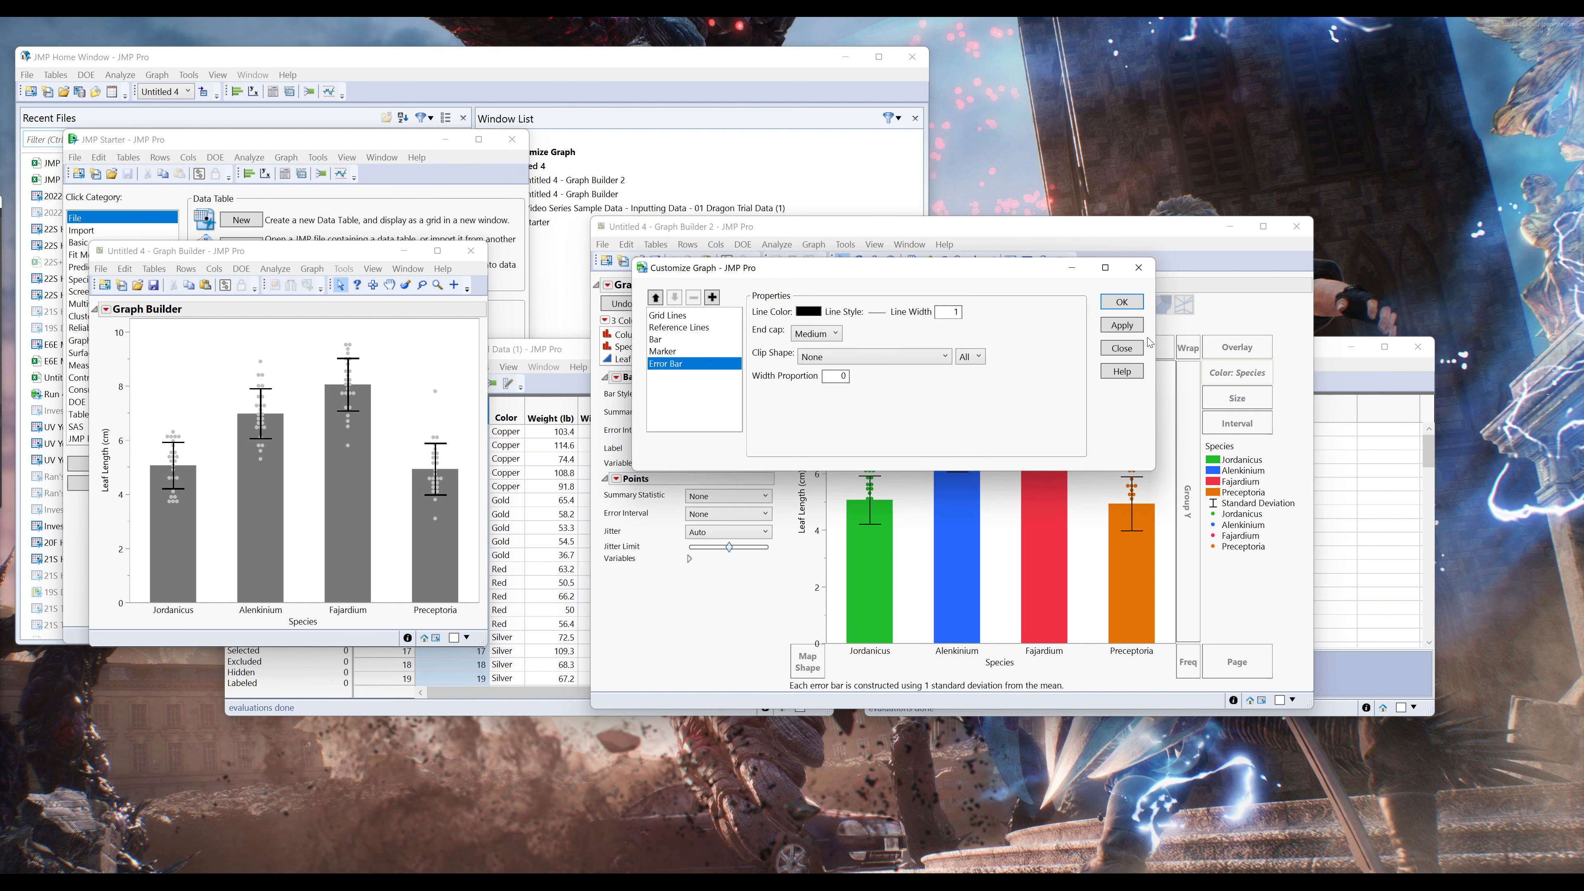
pyautogui.click(1121, 302)
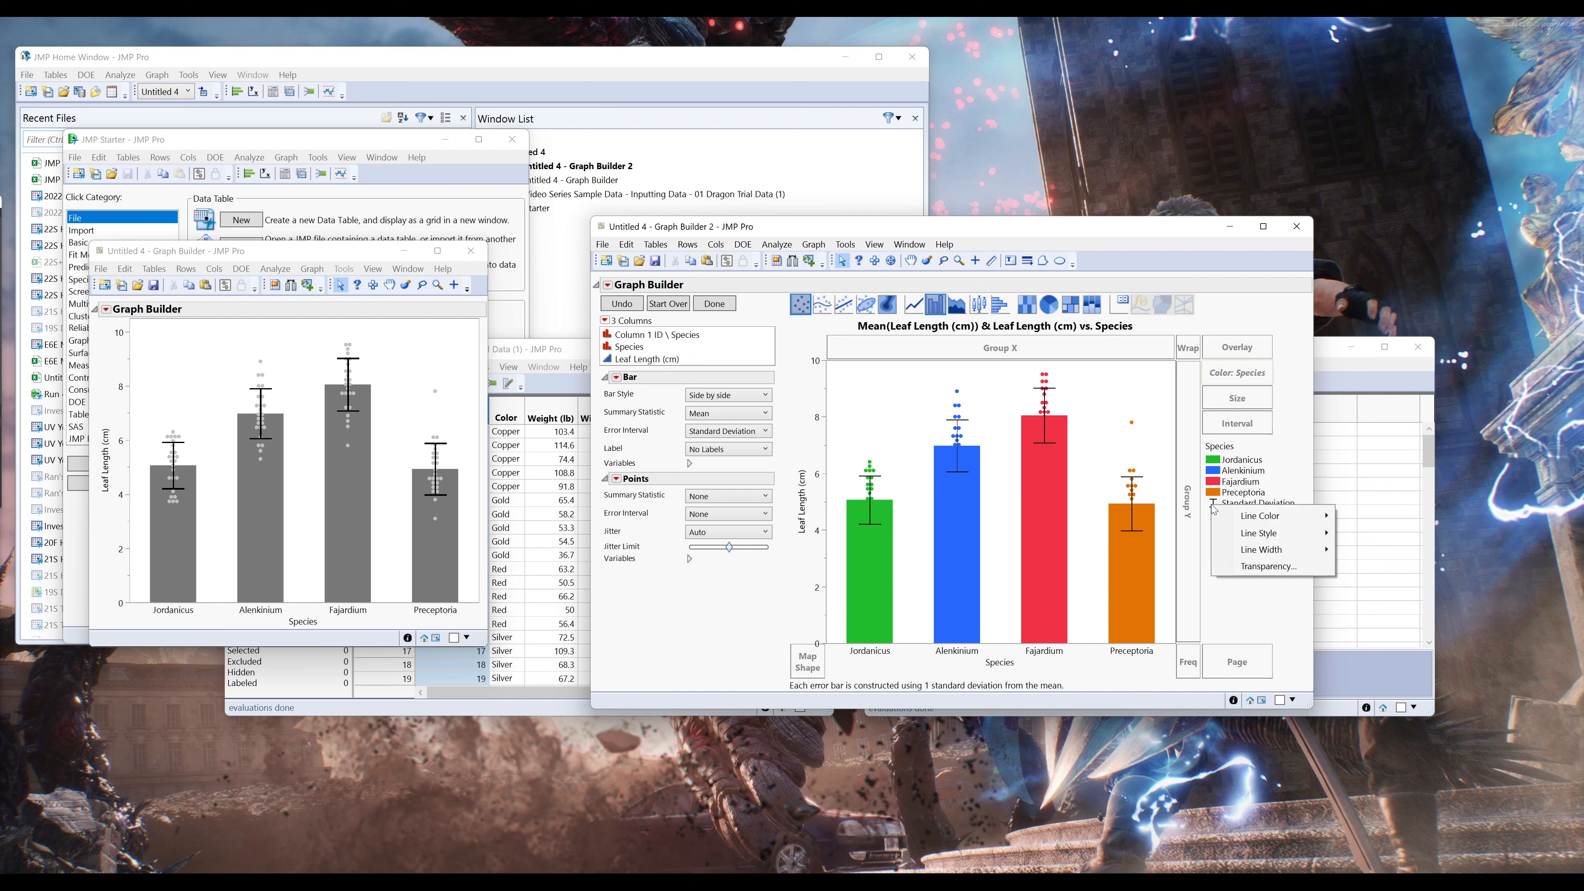
# - Set the line width of the Standard Deviation error bars to 2
pyautogui.rightClick(1211, 504)
pyautogui.moveTo(1303, 549)
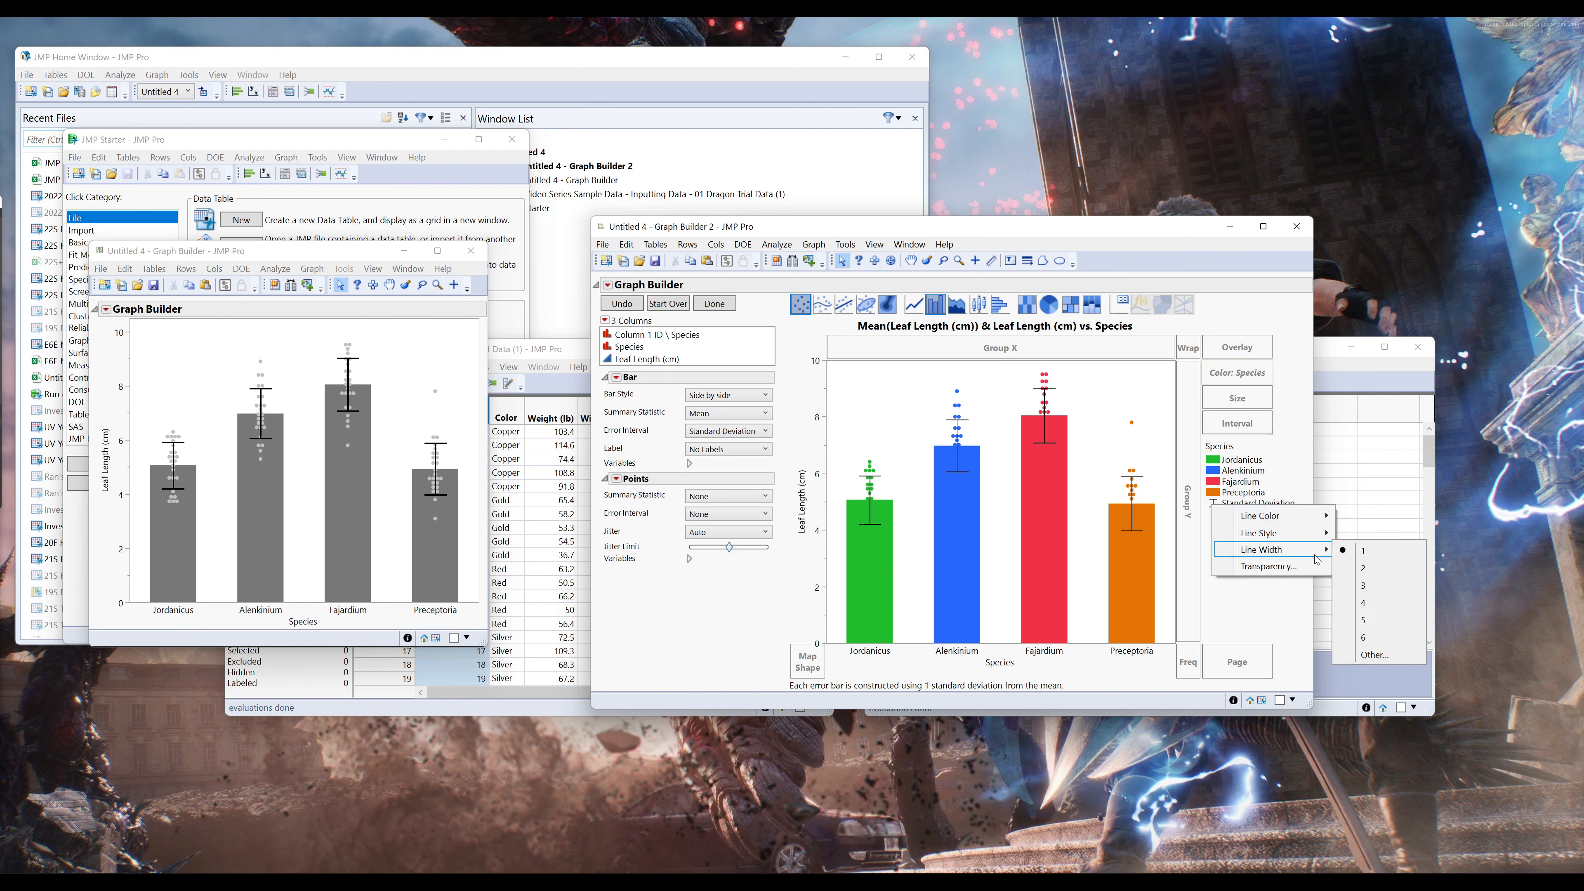
pyautogui.click(1366, 569)
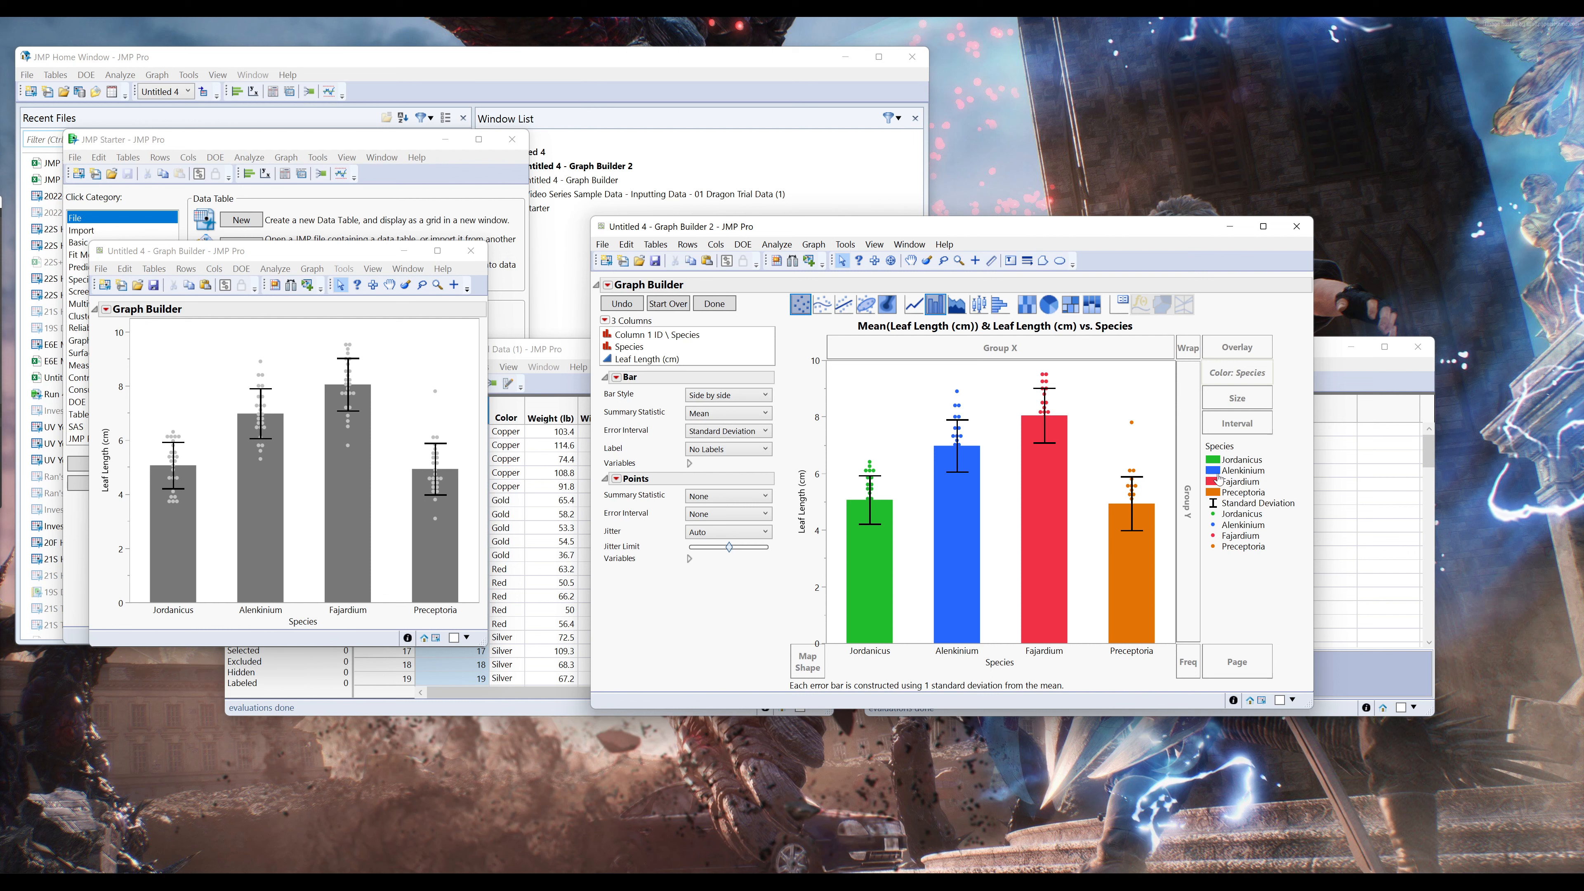
# - Recolor the Jordanicus data points light green and the Alenkinium data points light blue
pyautogui.rightClick(1217, 526)
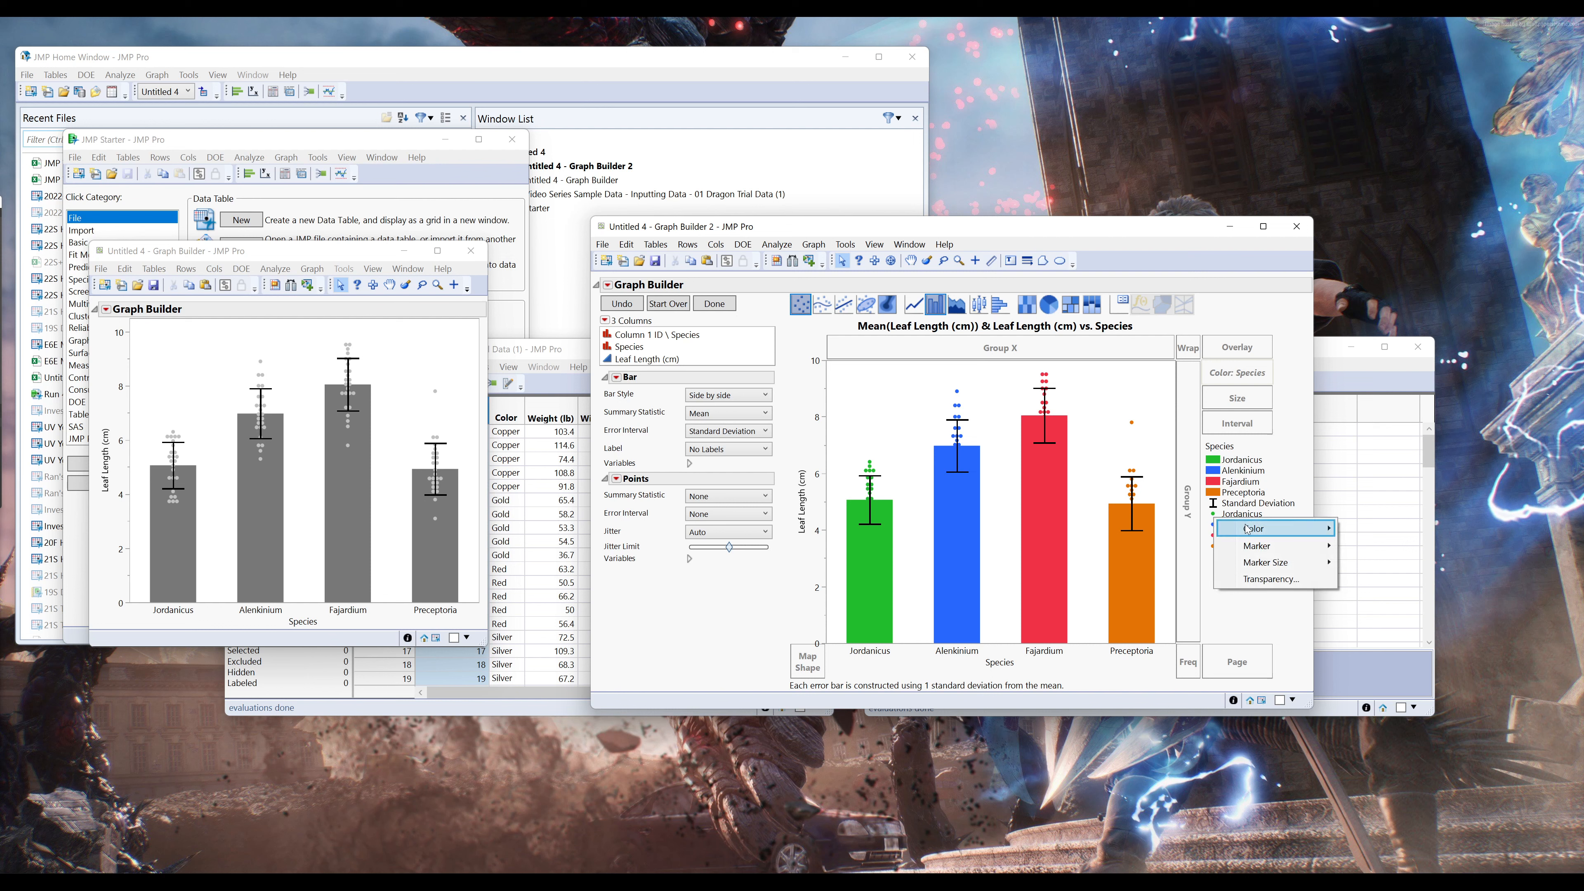
pyautogui.moveTo(1250, 531)
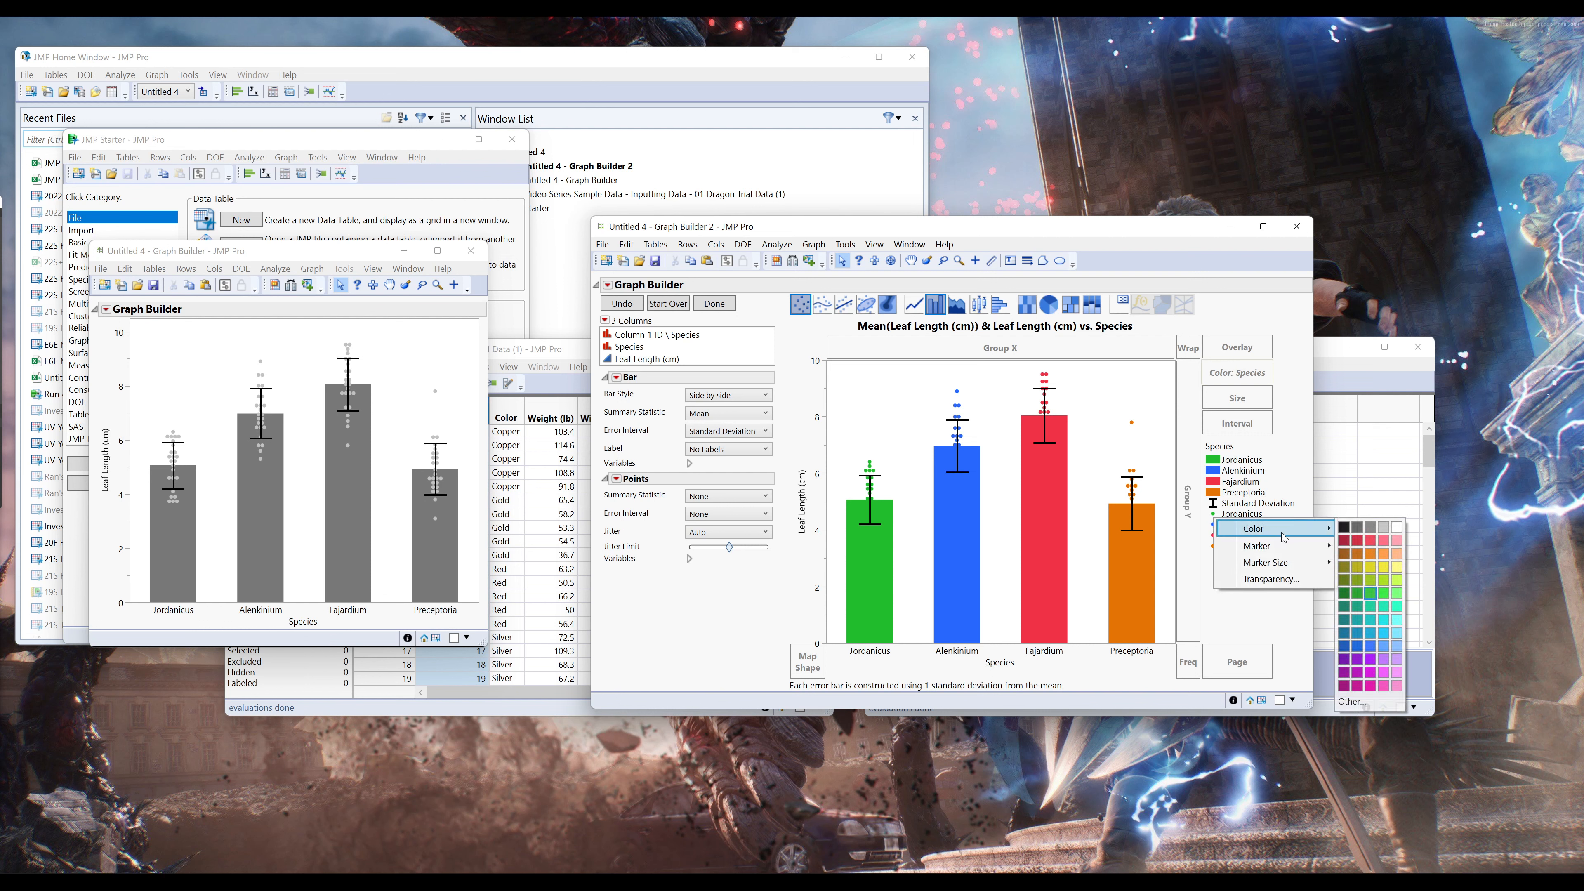
pyautogui.click(1388, 597)
pyautogui.rightClick(1242, 524)
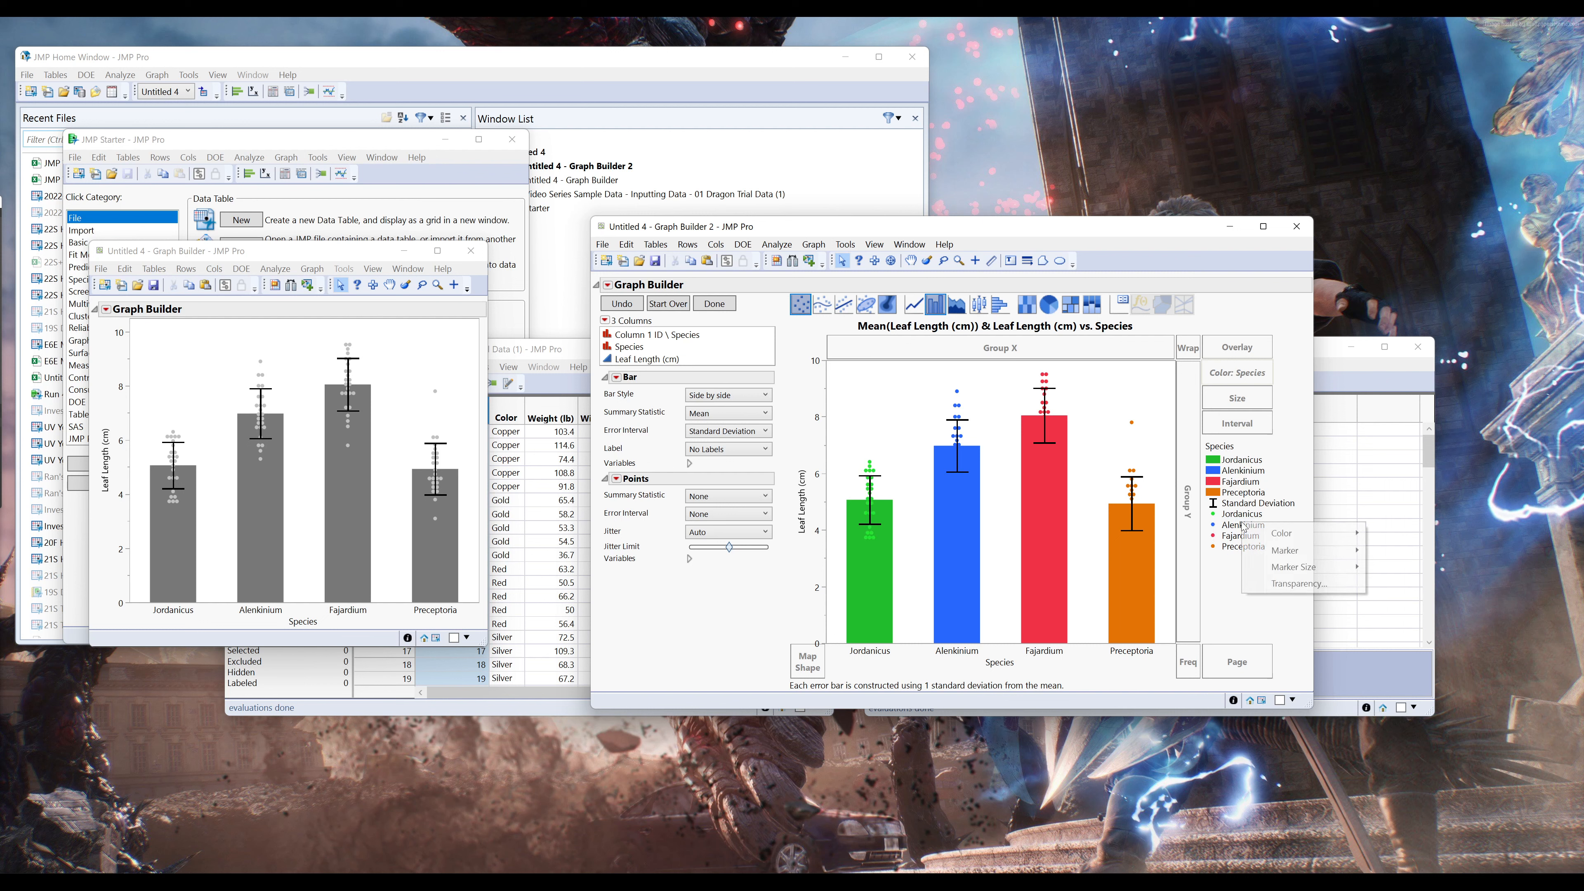
pyautogui.moveTo(1284, 535)
pyautogui.click(1411, 655)
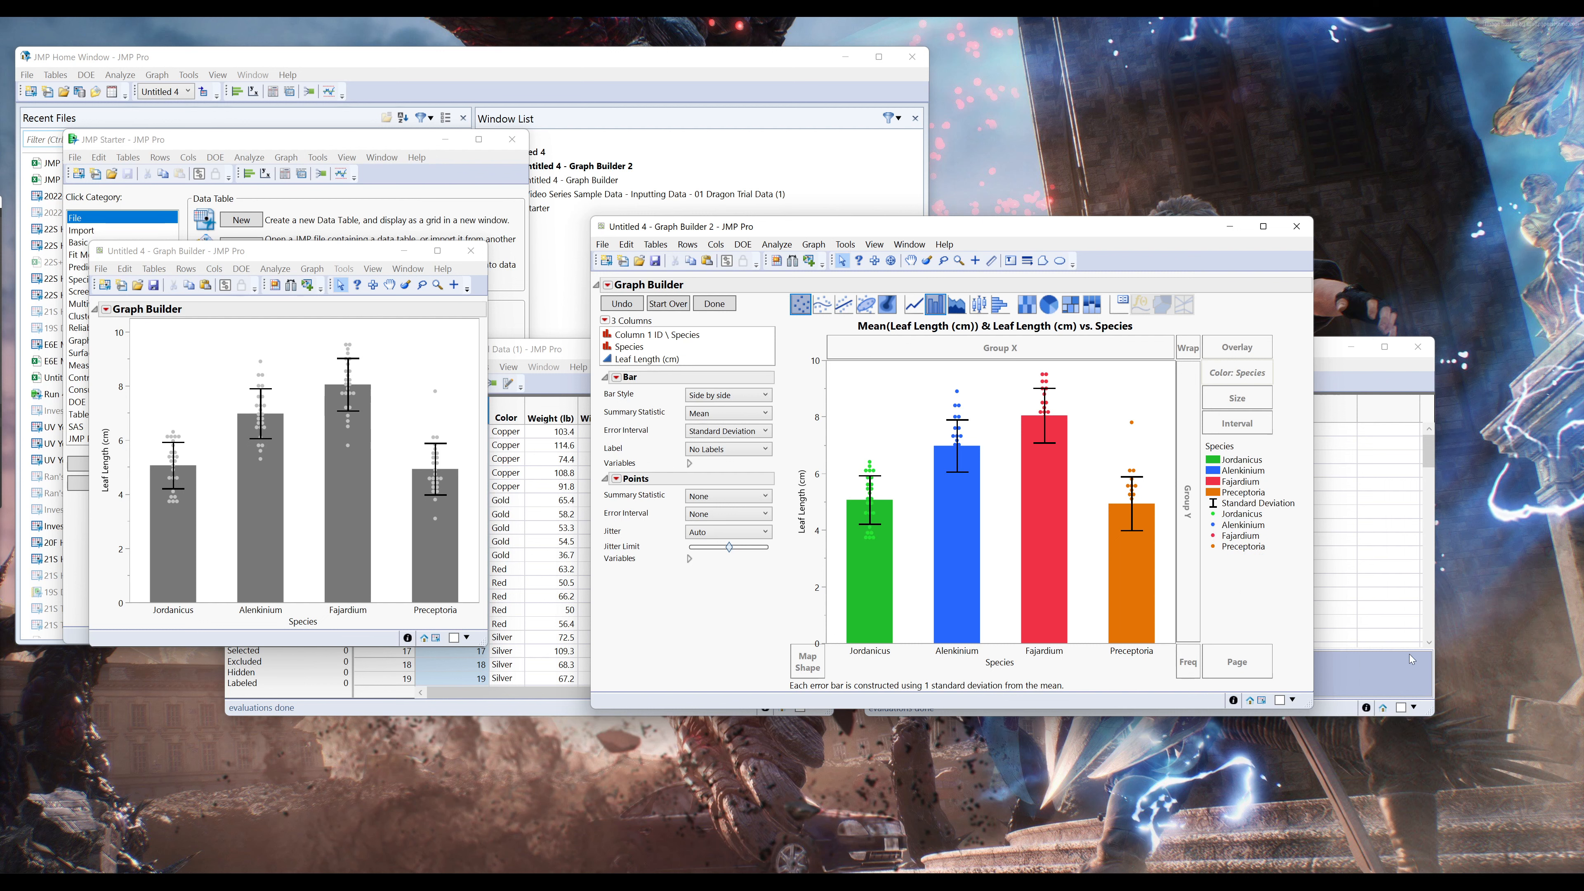
# - Recolor the Fajardium data points light pink and the Preceptoria data points light orange
pyautogui.rightClick(1228, 538)
pyautogui.moveTo(1278, 549)
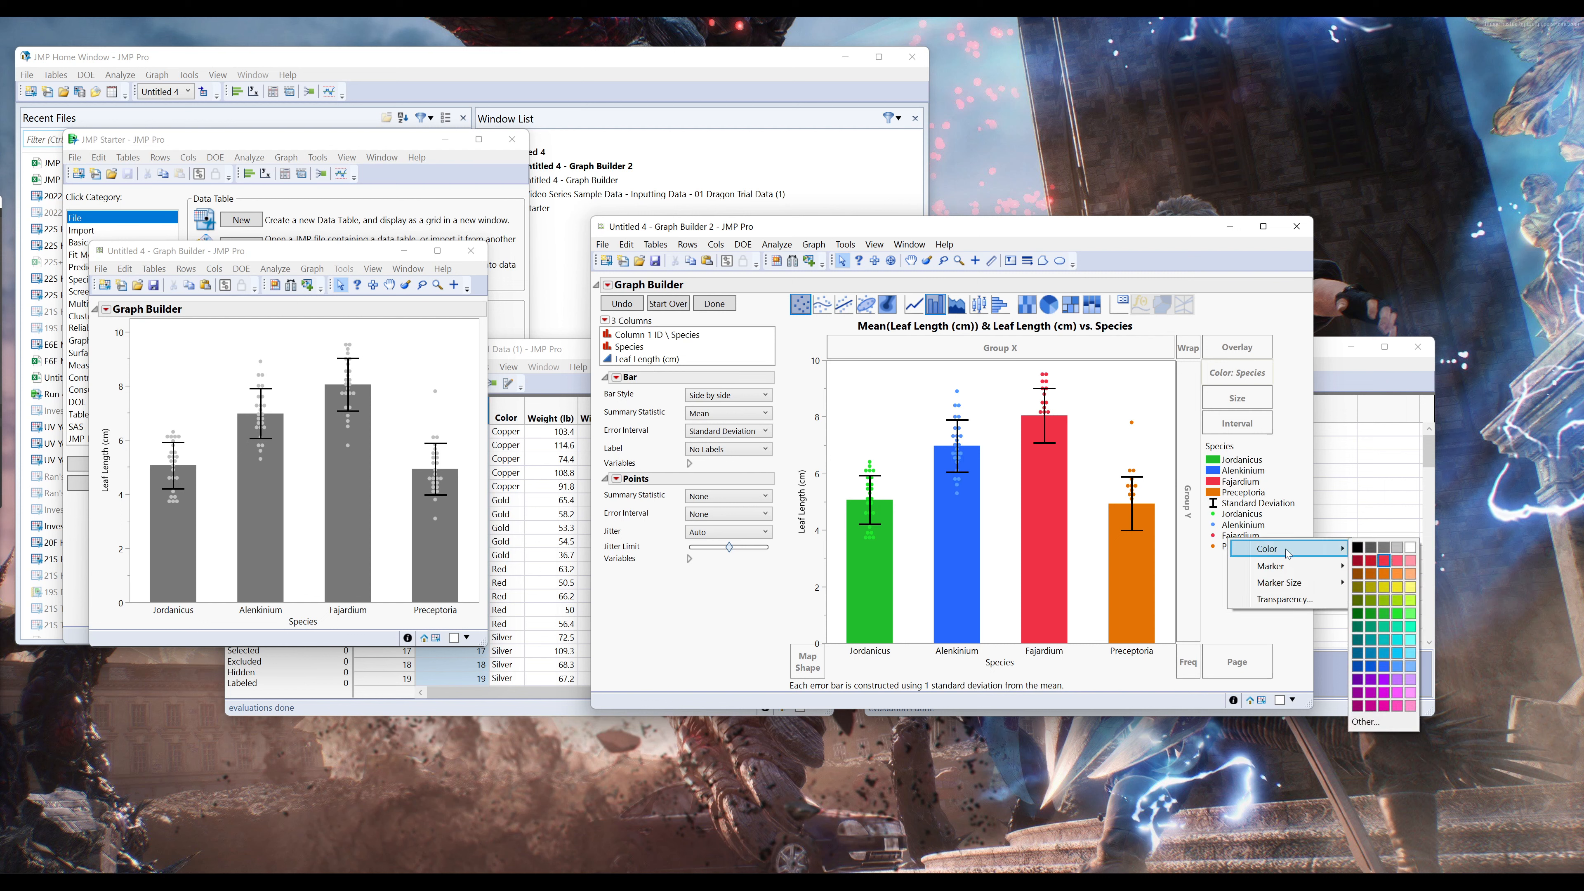
pyautogui.click(1411, 561)
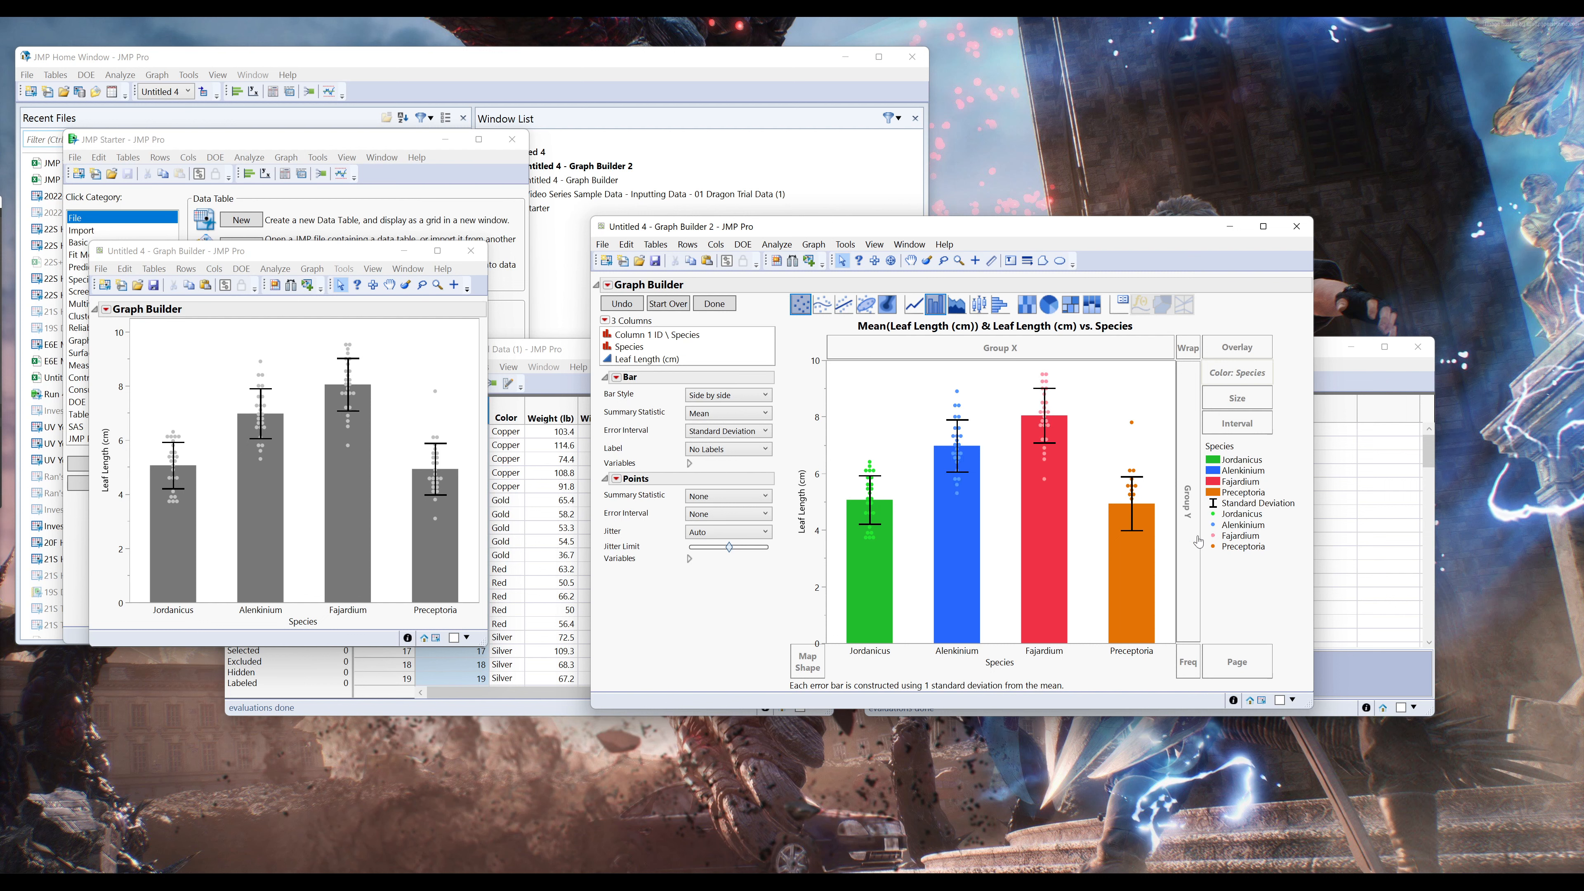
pyautogui.rightClick(1249, 555)
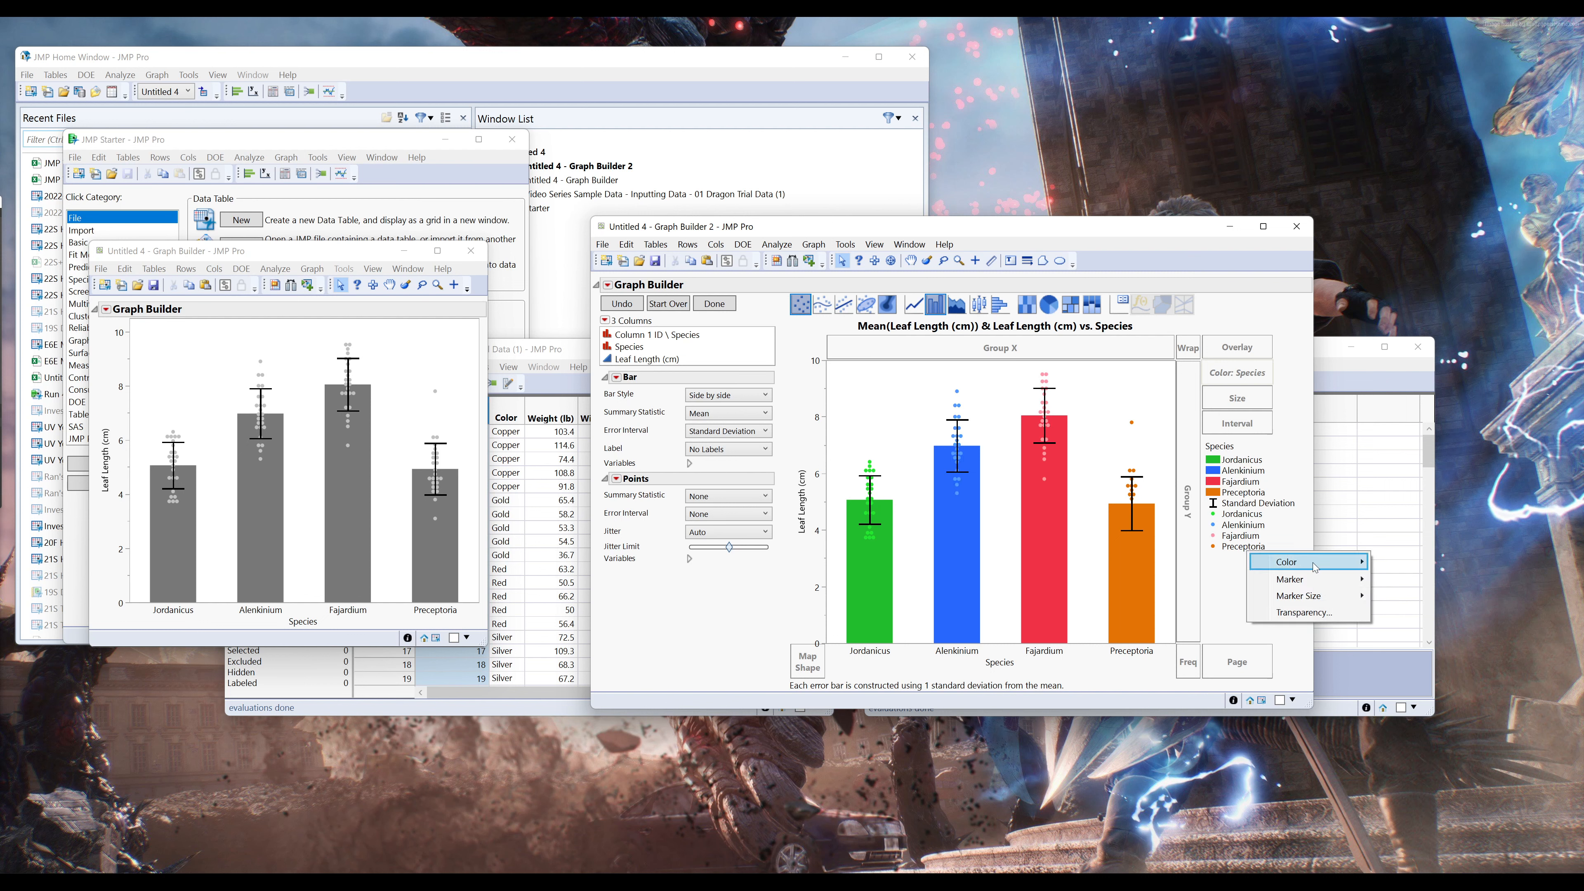
pyautogui.click(1432, 589)
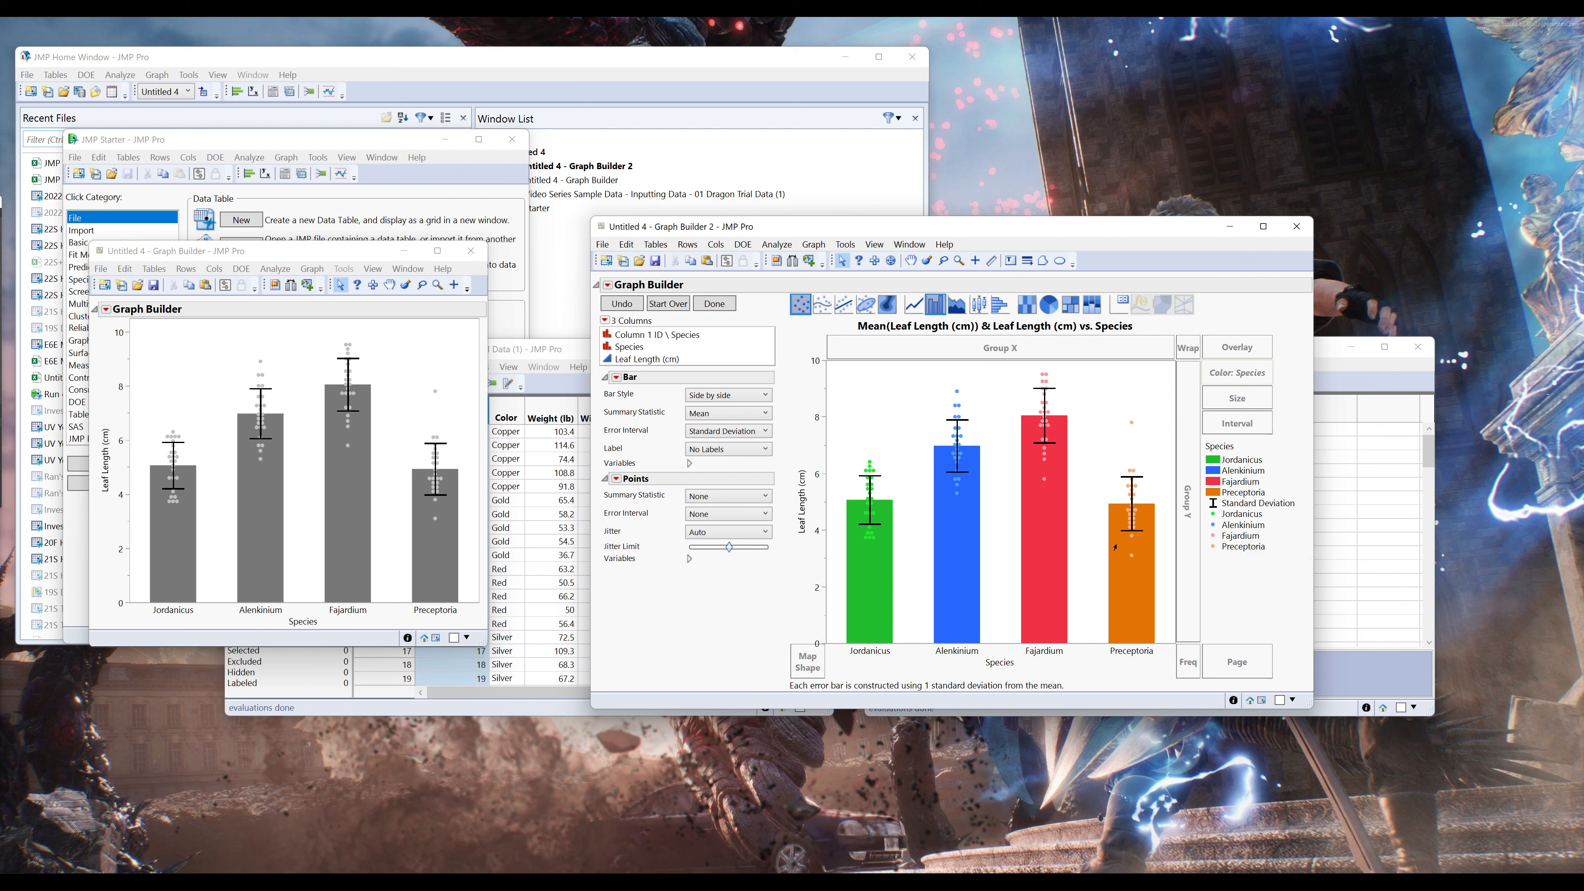
# - Readjust the shade of the Fajardium data points
pyautogui.rightClick(1268, 542)
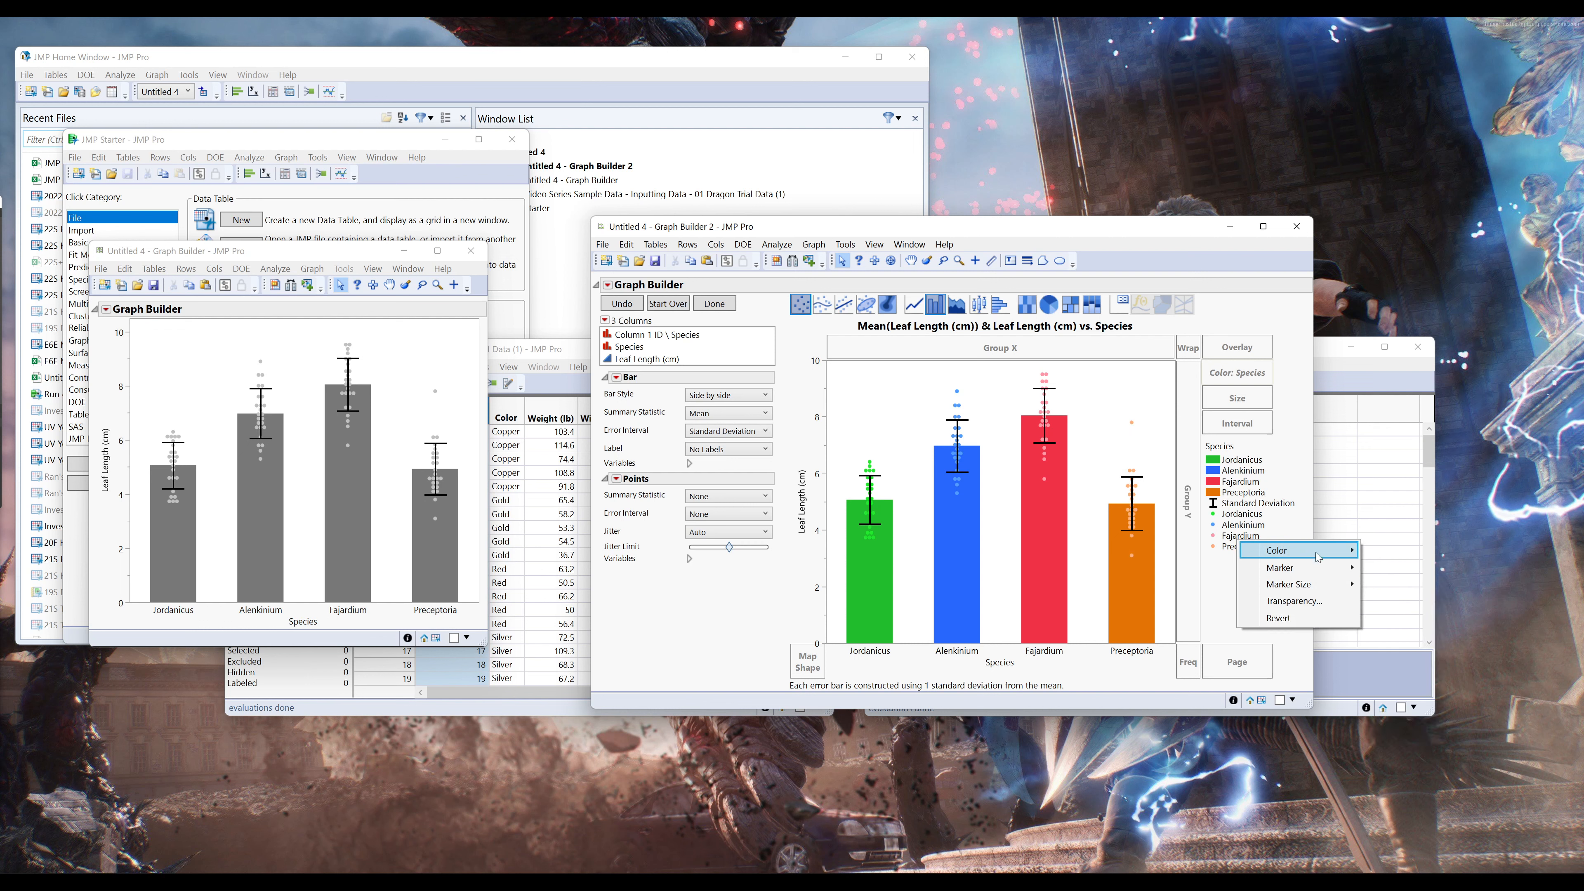
pyautogui.moveTo(1319, 551)
pyautogui.click(1407, 563)
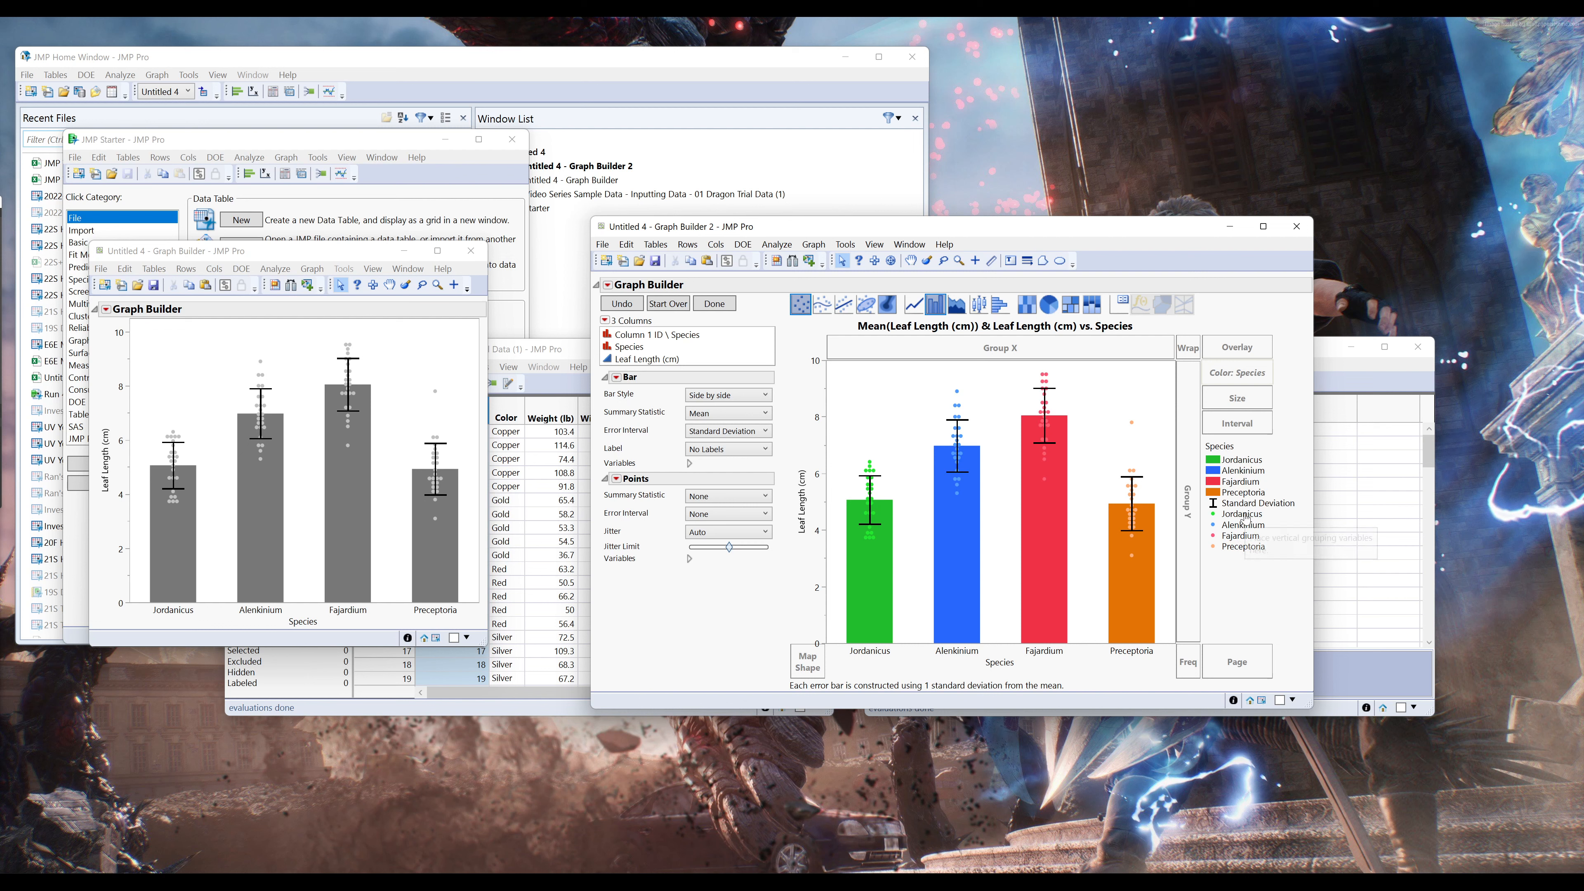
pyautogui.rightClick(1238, 535)
pyautogui.moveTo(1326, 548)
pyautogui.click(1412, 551)
# - Finish building the colored graph and hide its title, legend and footer
pyautogui.click(714, 304)
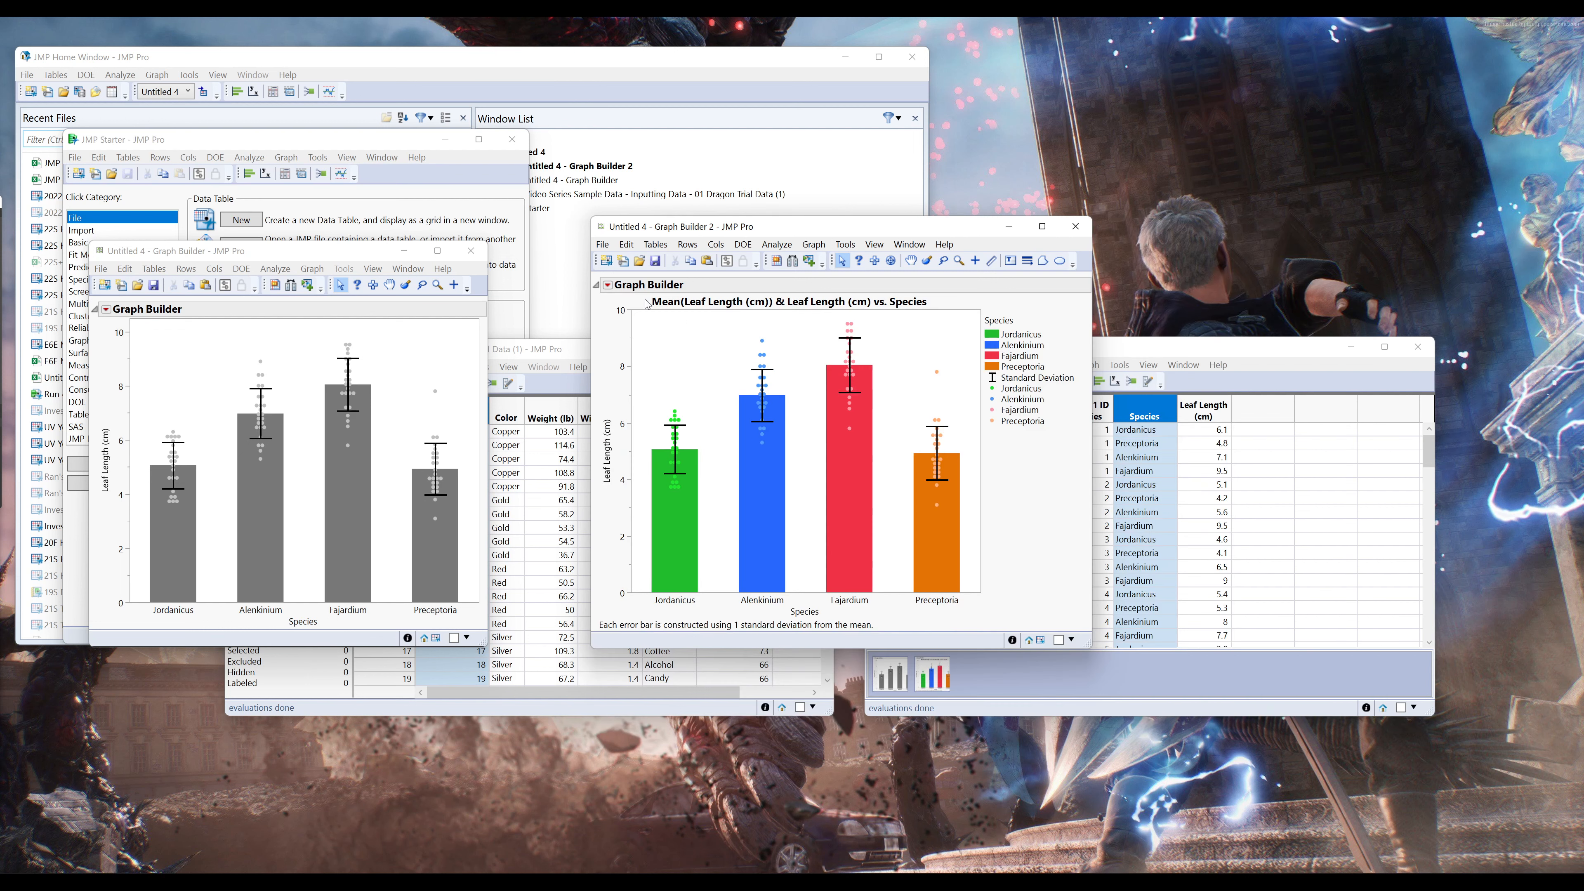
pyautogui.keyDown('alt'); pyautogui.click(609, 286); pyautogui.keyUp('alt')
pyautogui.click(578, 356)
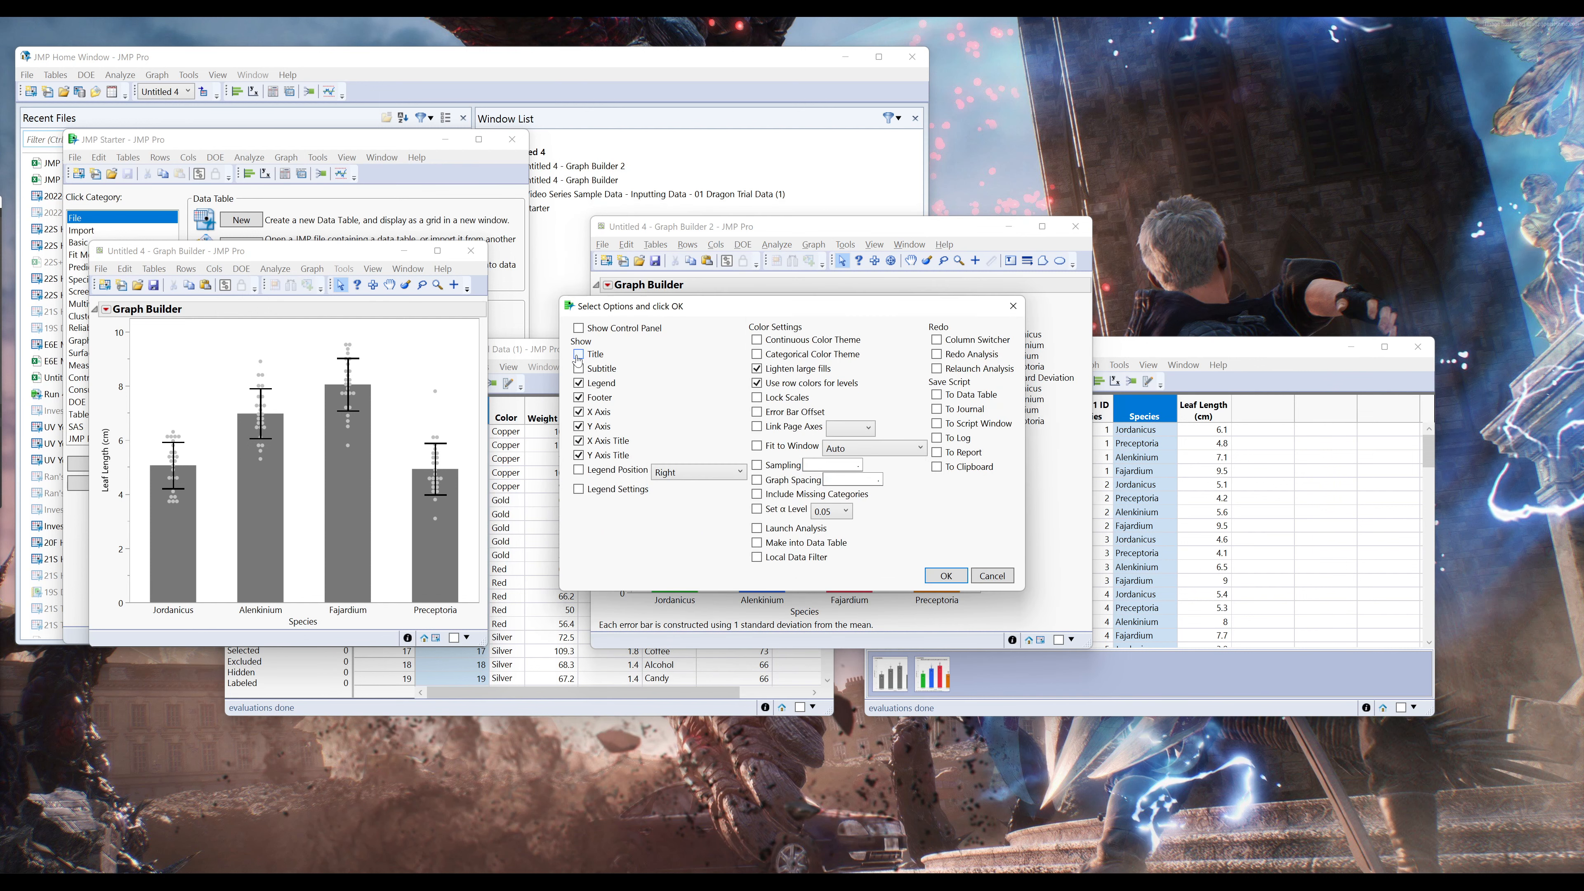
pyautogui.click(591, 384)
pyautogui.click(593, 399)
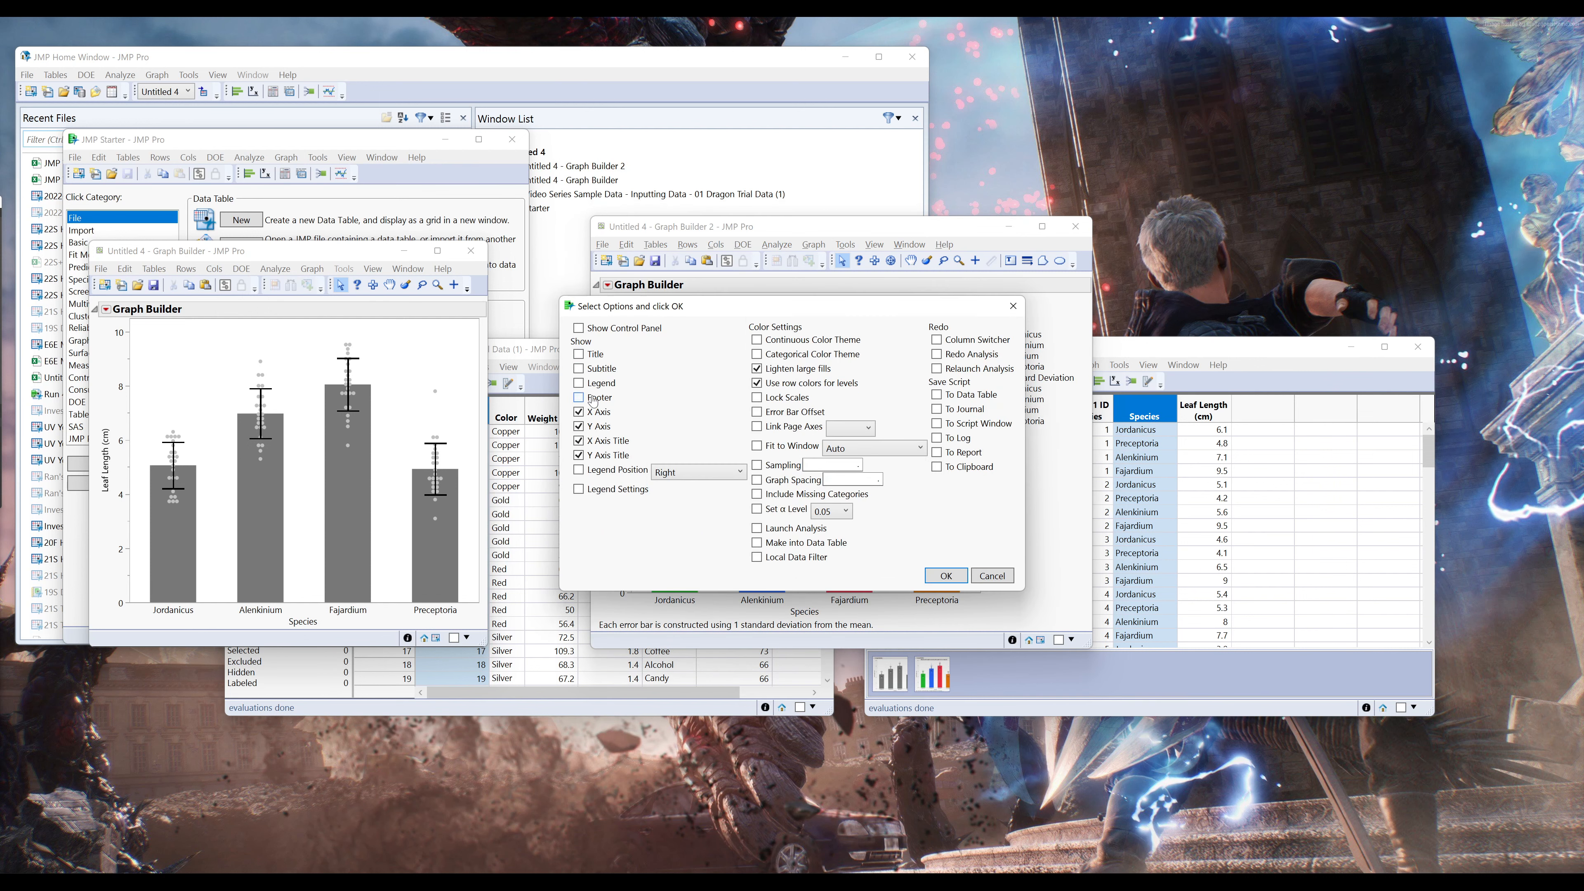
pyautogui.click(946, 575)
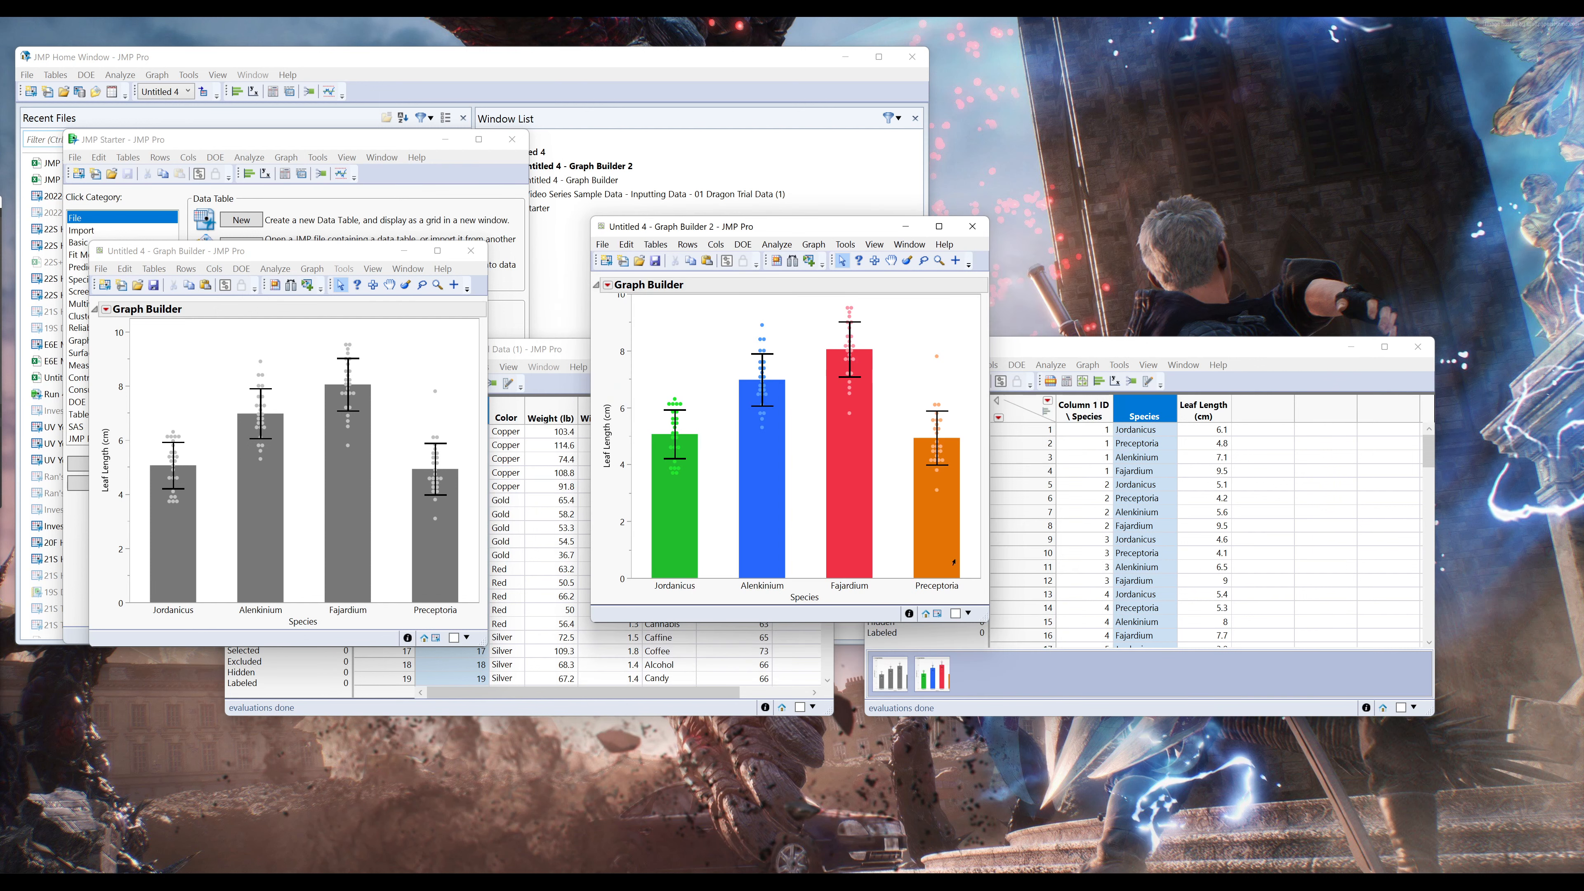
# - Show the legend on the colored graph again
pyautogui.click(608, 286)
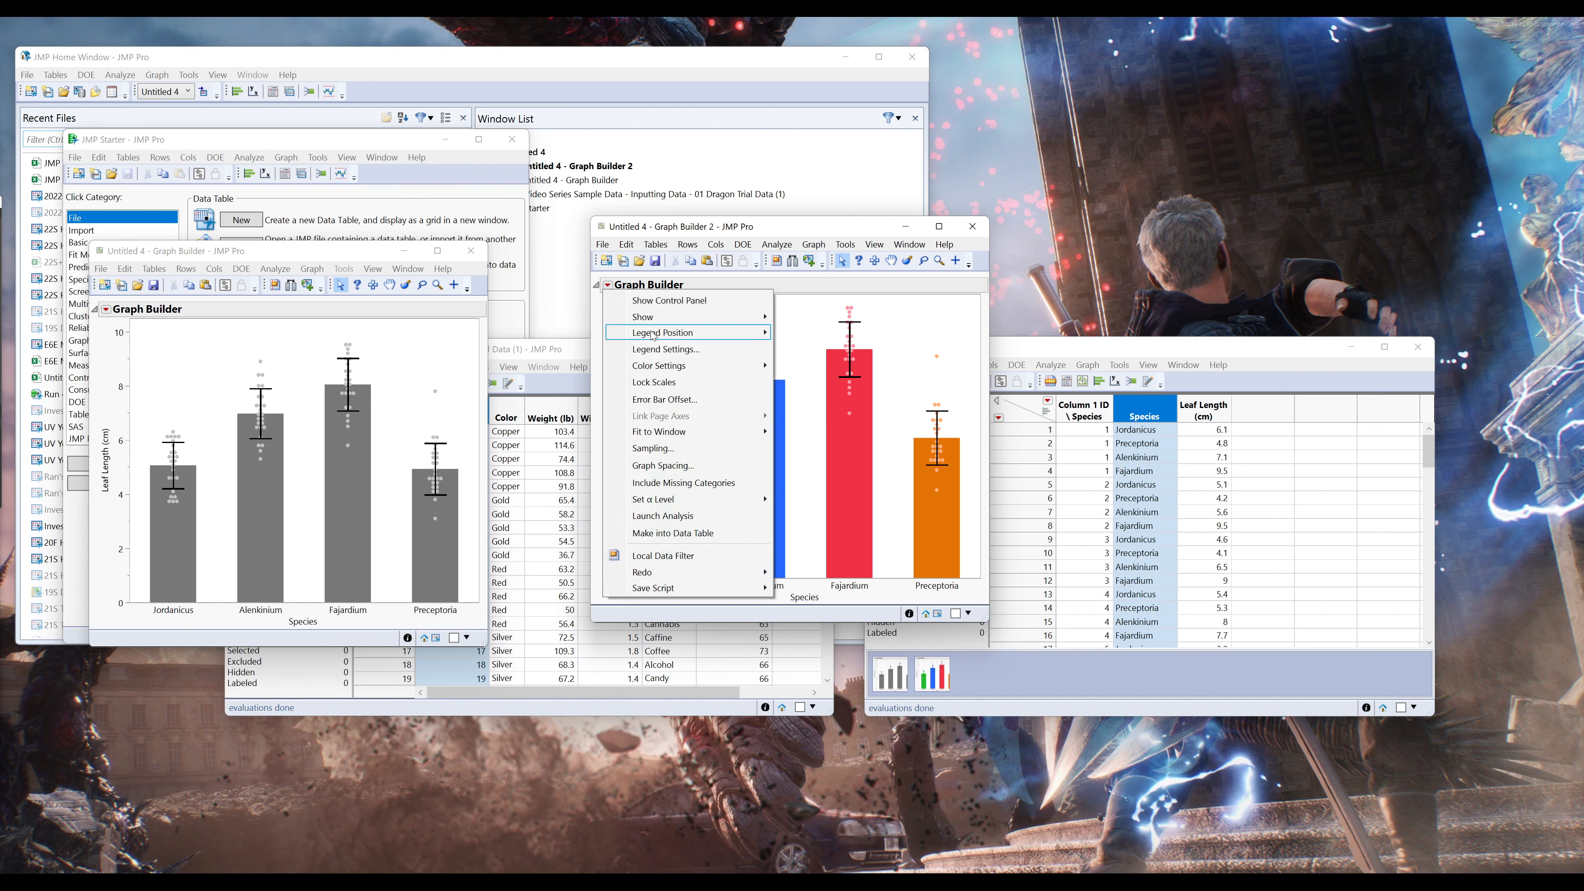
pyautogui.moveTo(644, 320)
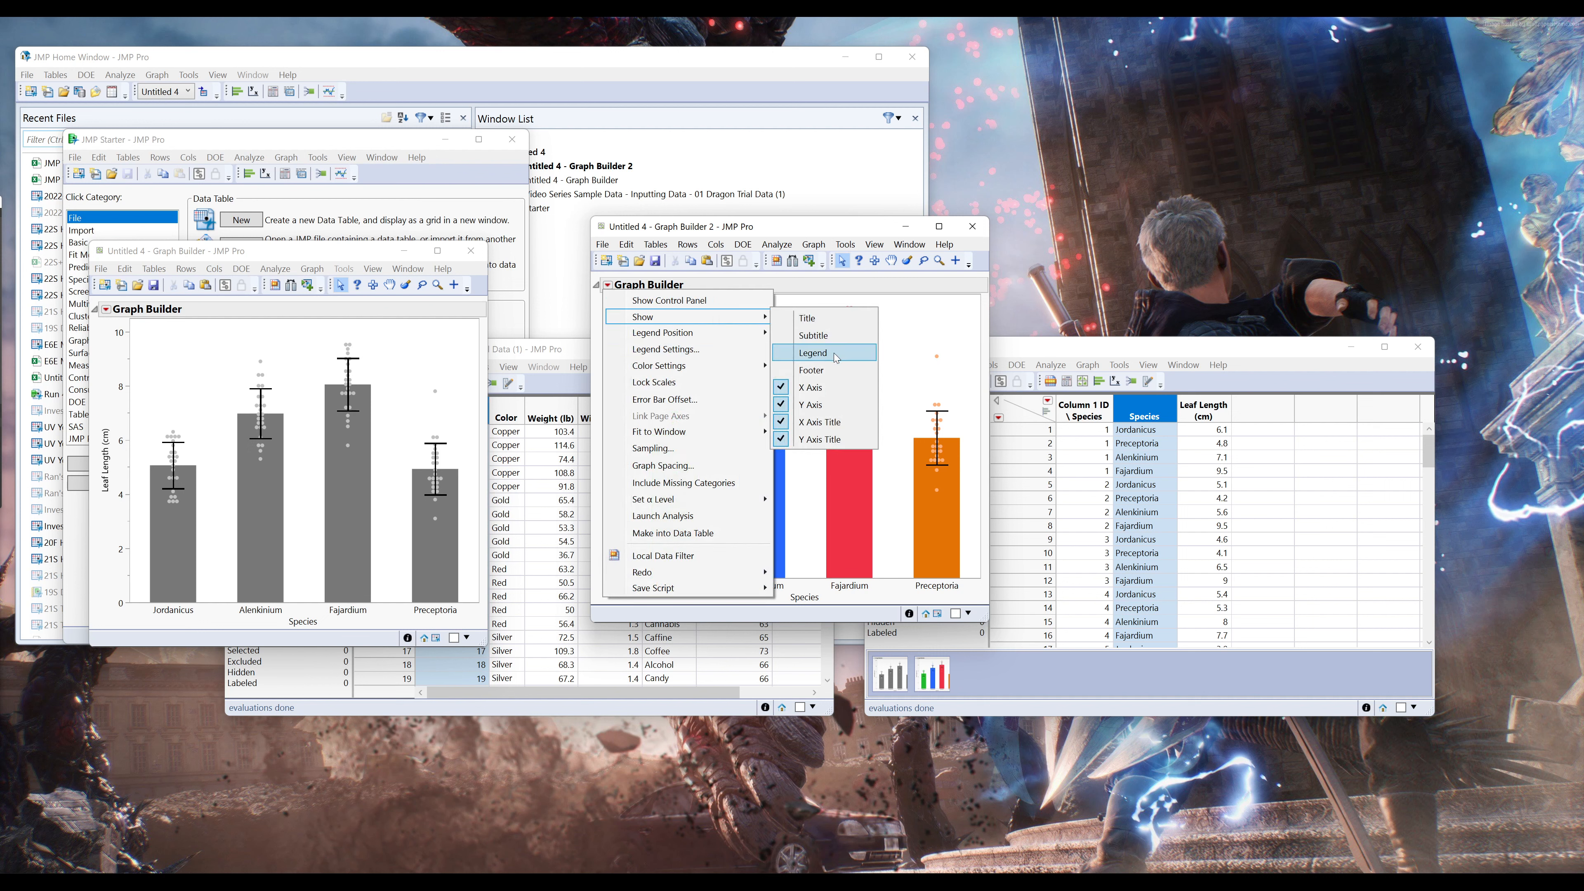
pyautogui.click(810, 353)
# - Remove the Standard Deviation entry and the four species point entries from the legend, keeping only the four bar entries
pyautogui.doubleClick(1028, 322)
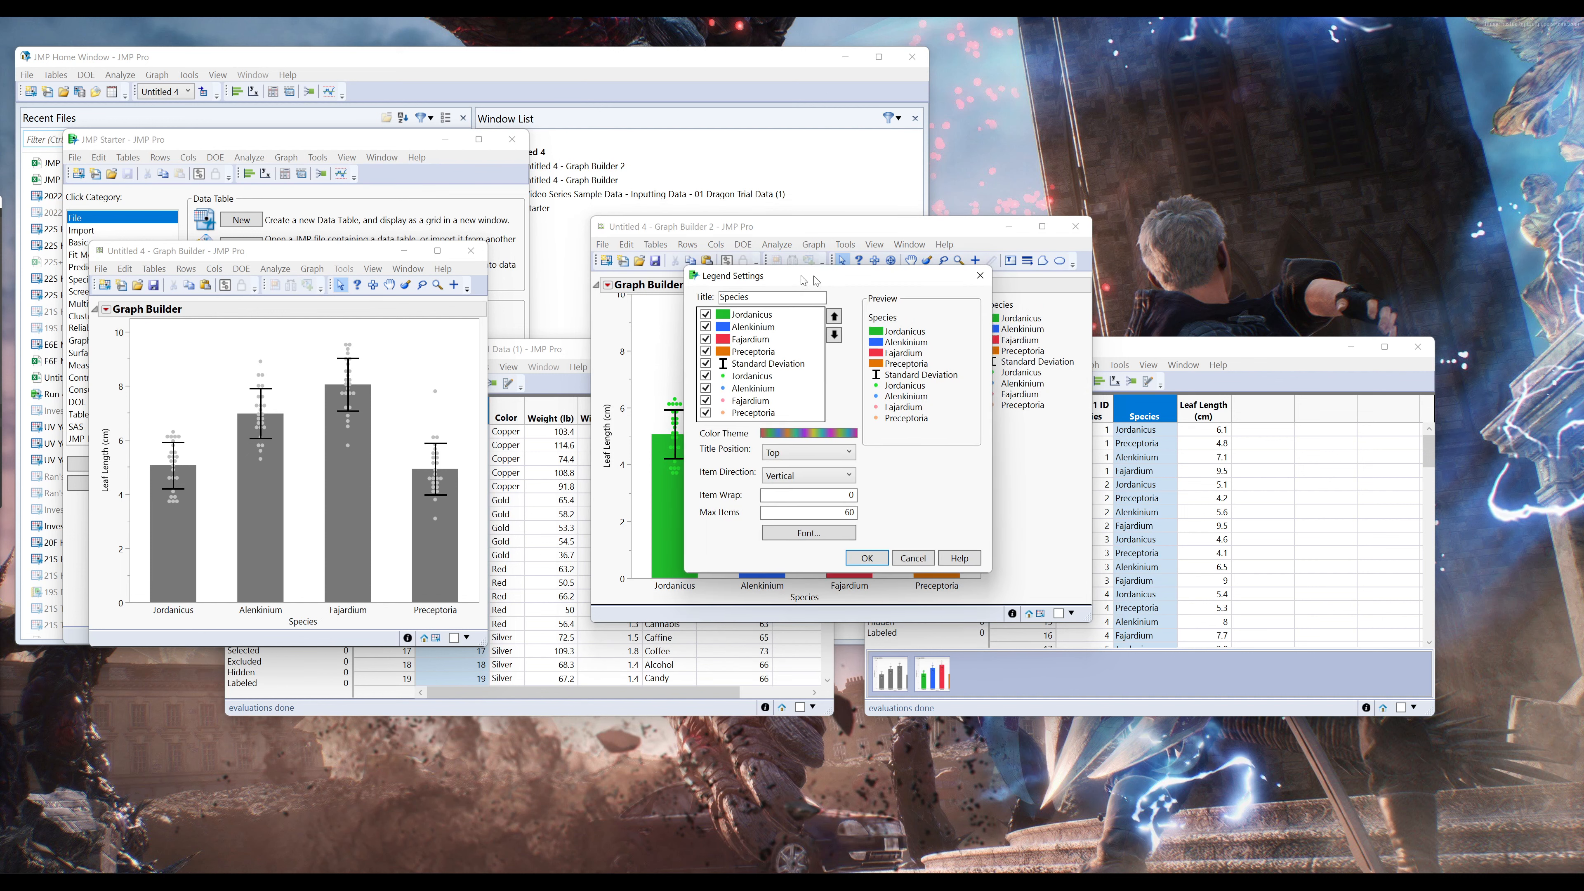
pyautogui.moveTo(814, 280); pyautogui.dragTo(613, 271)
pyautogui.click(508, 354)
pyautogui.click(508, 367)
pyautogui.click(508, 379)
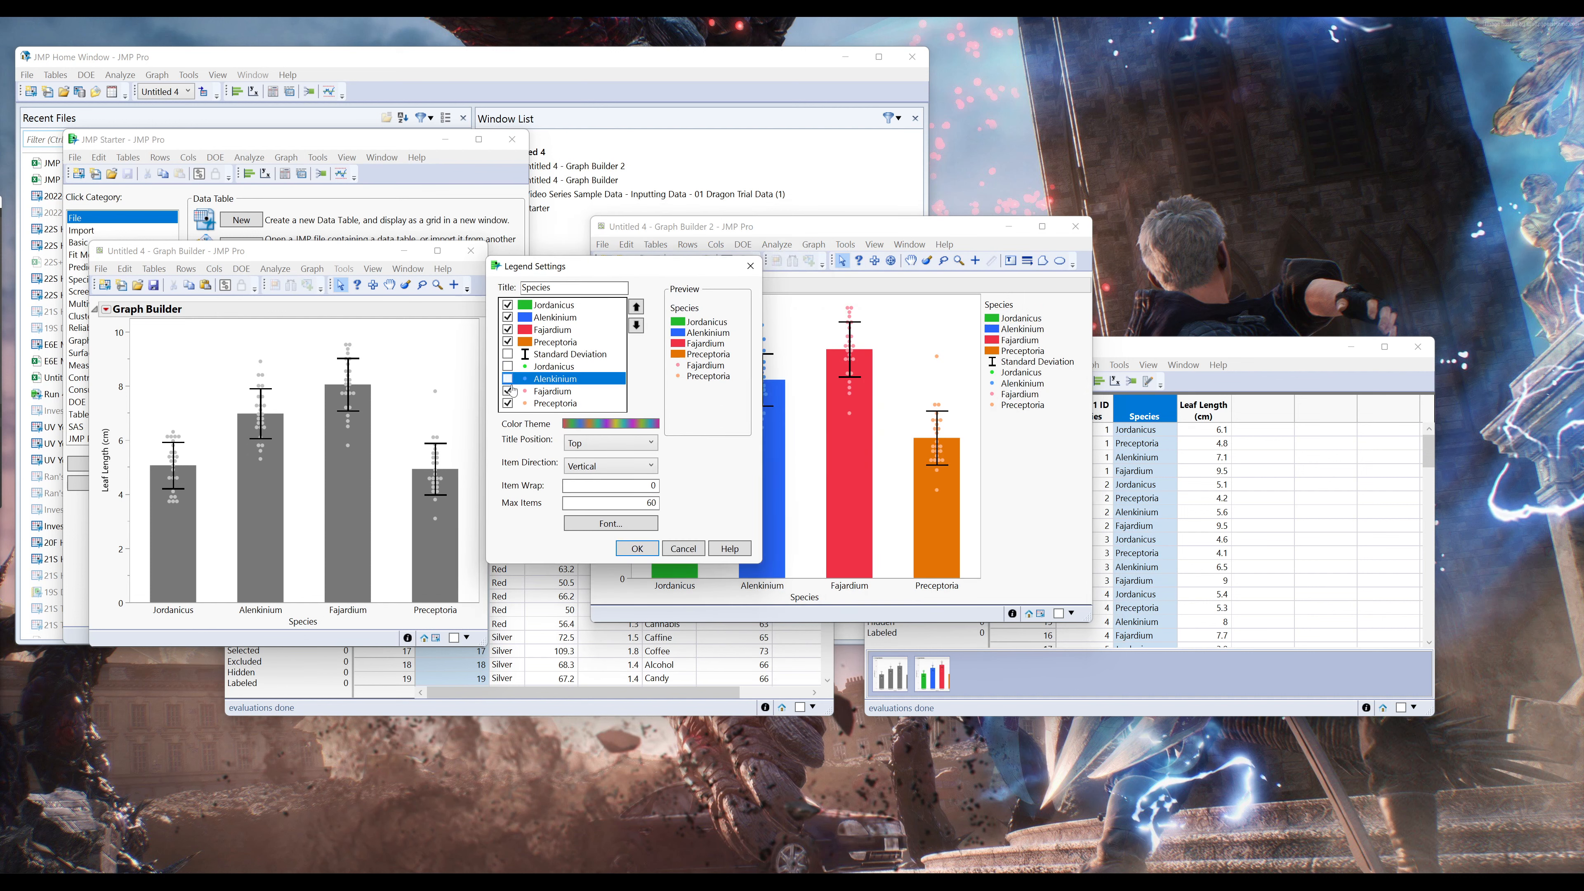
pyautogui.click(508, 392)
pyautogui.click(508, 403)
pyautogui.click(636, 548)
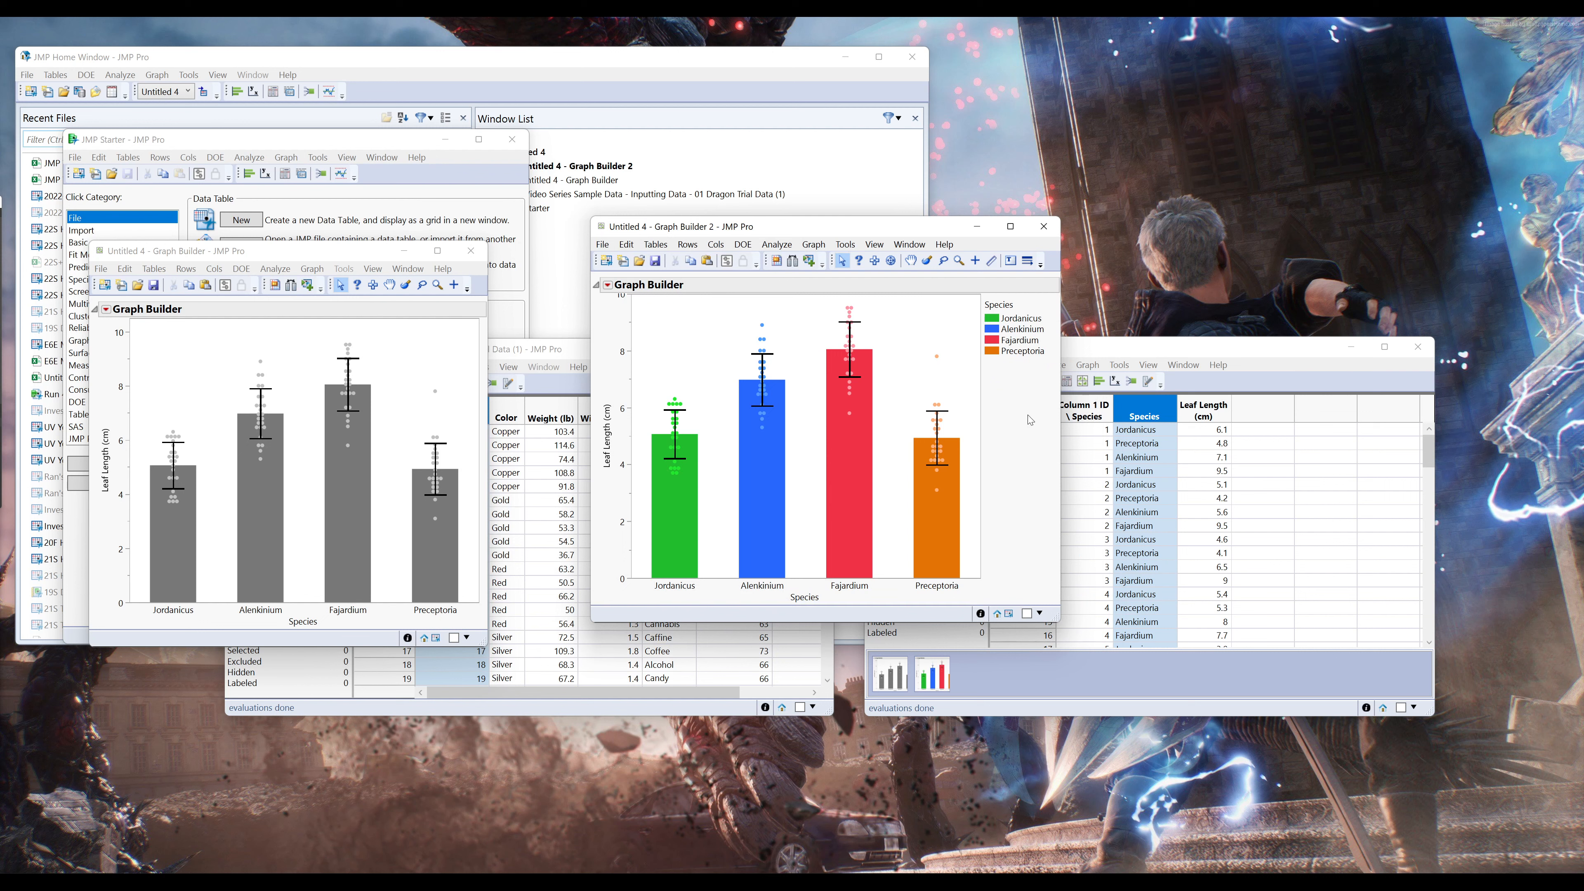
# - Hide the colored graph's legend and turn it back on
pyautogui.keyDown('alt'); pyautogui.click(608, 285); pyautogui.keyUp('alt')
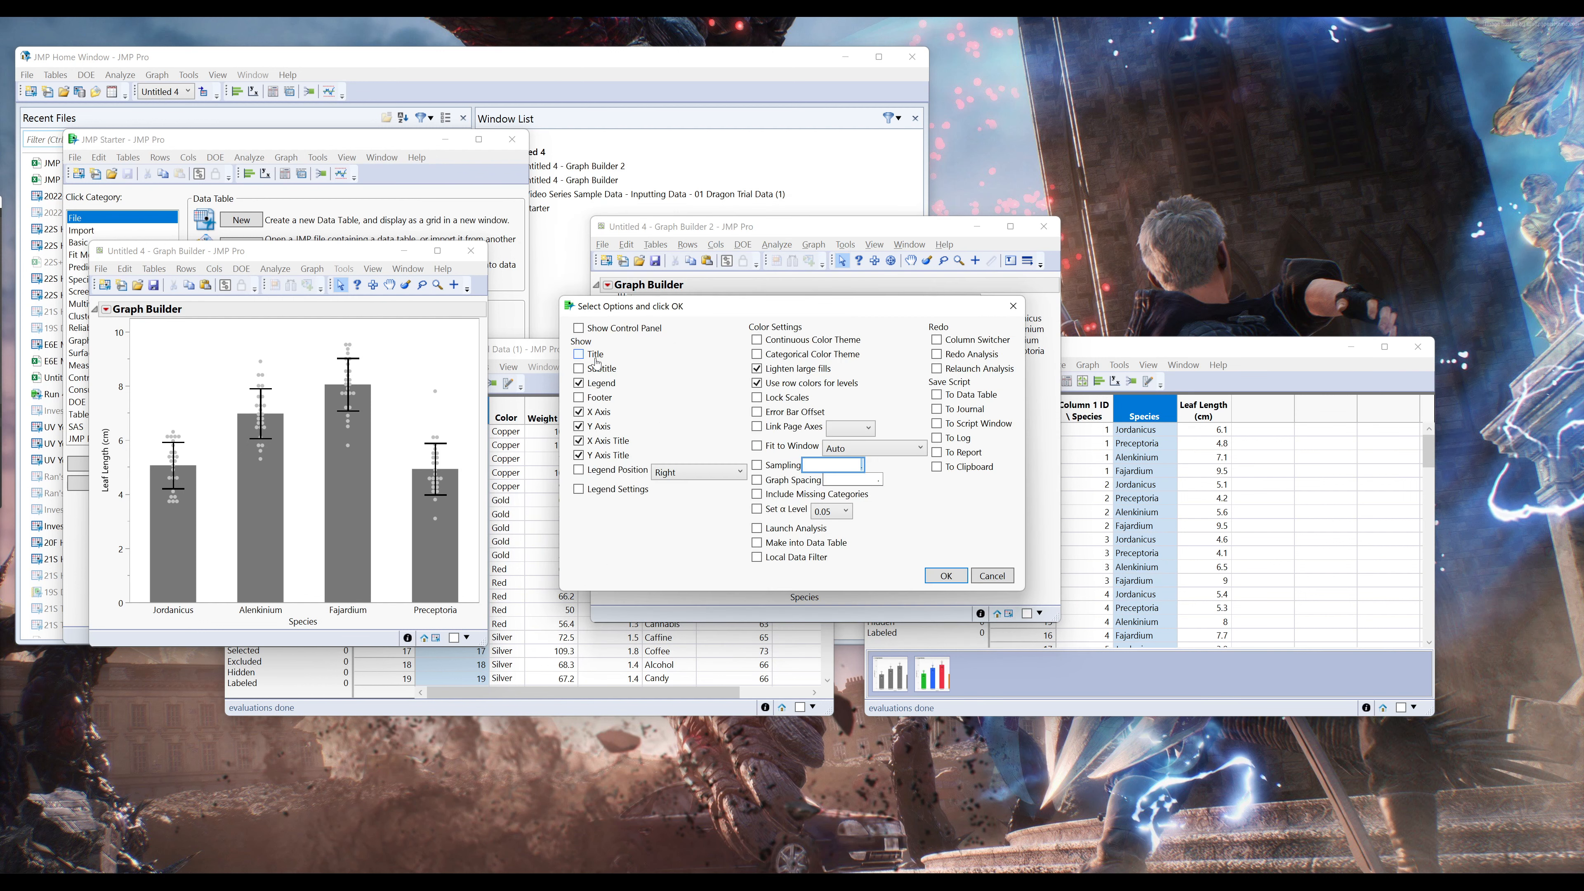
pyautogui.click(940, 582)
pyautogui.click(607, 285)
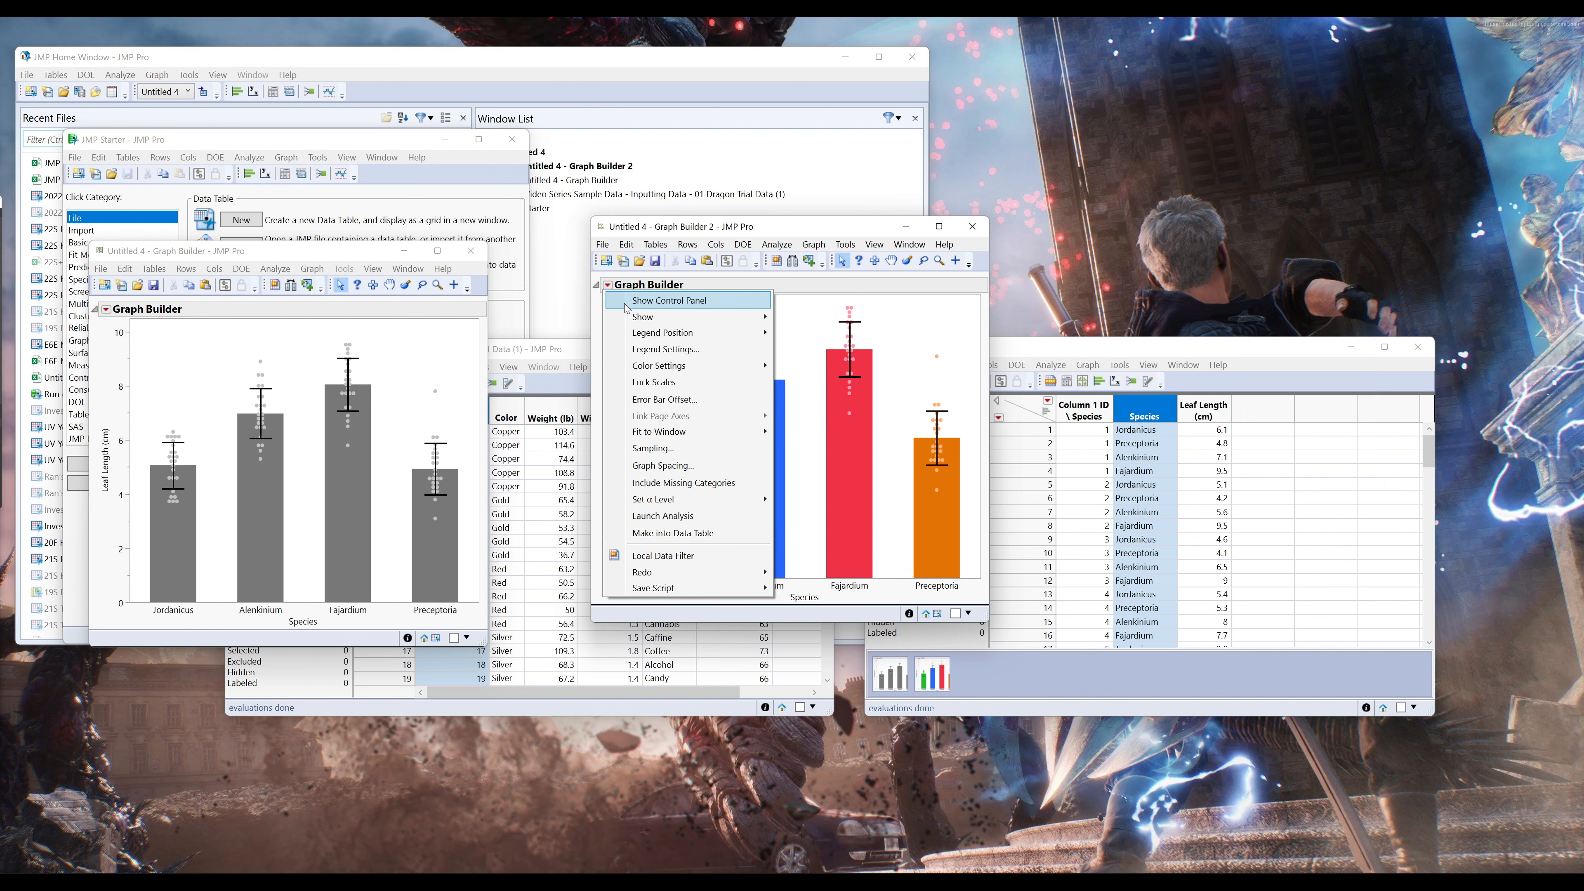
pyautogui.moveTo(642, 317)
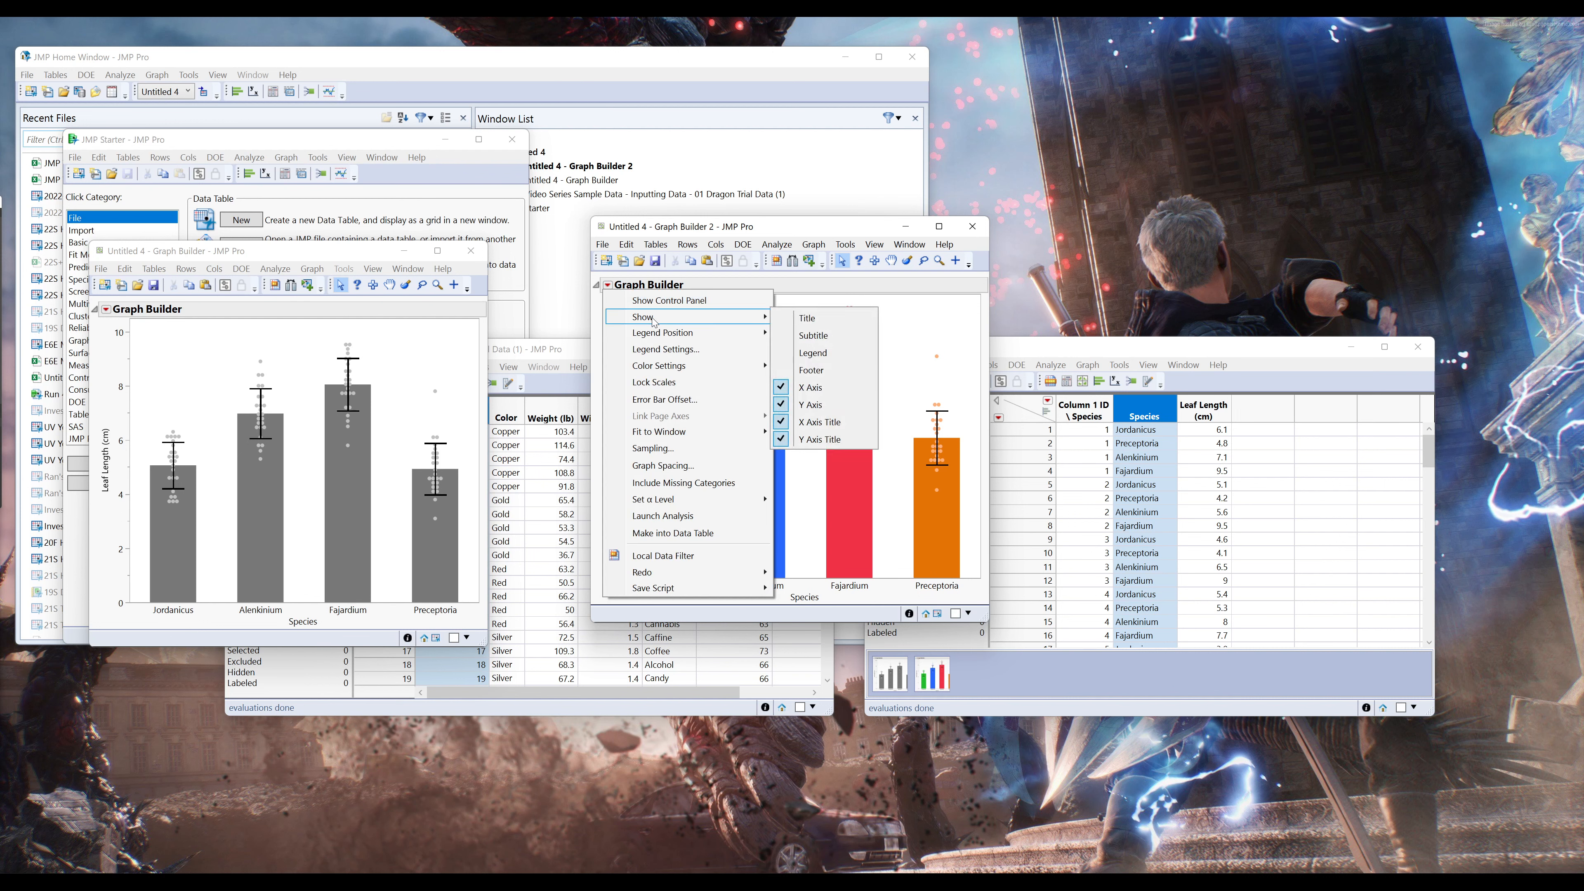
pyautogui.click(861, 360)
# - Review all of the colored graph's display options together in one options dialog and close it without changes
pyautogui.keyDown('alt'); pyautogui.click(607, 285); pyautogui.keyUp('alt')
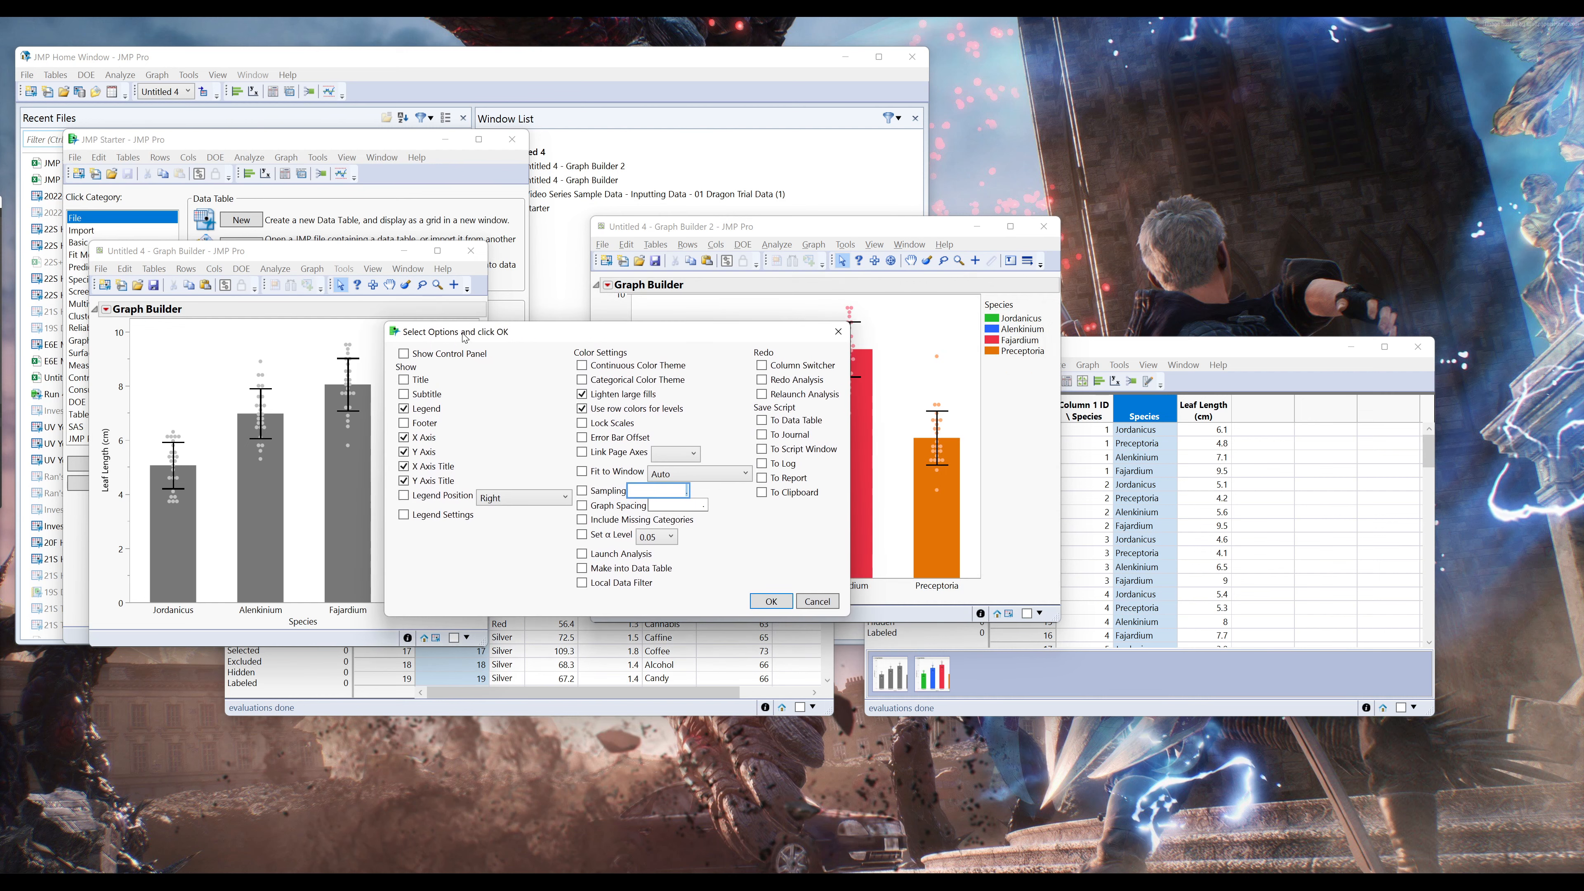
pyautogui.click(484, 499)
pyautogui.click(825, 600)
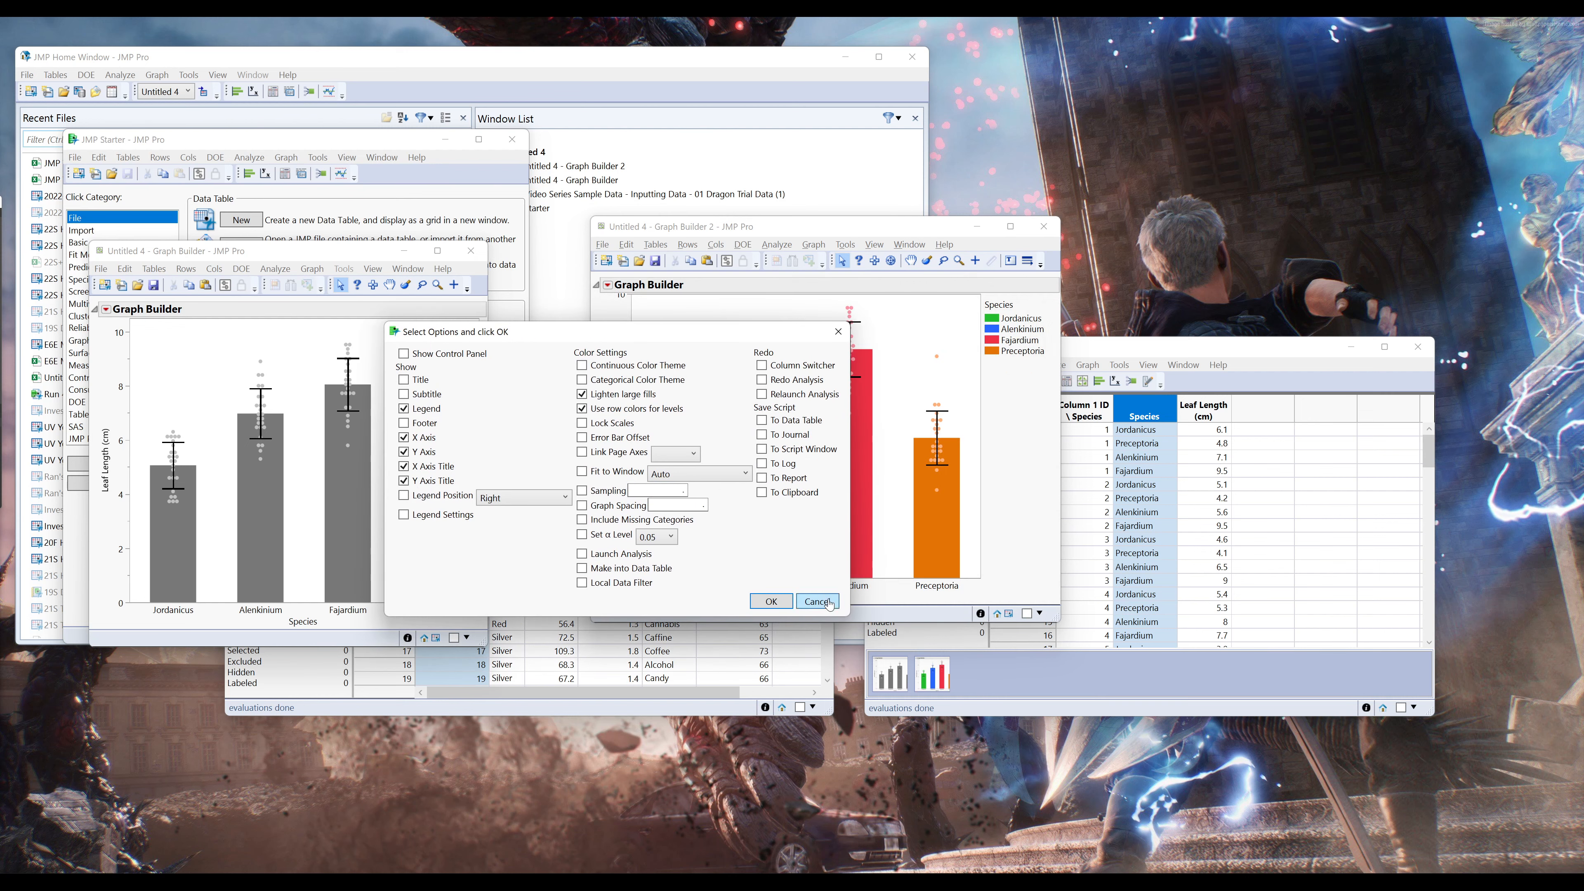
pyautogui.click(773, 603)
# - Try moving the colored graph's legend inside the plot area above the Preceptoria bar, and return it beside the plot
pyautogui.moveTo(1011, 316); pyautogui.dragTo(942, 308)
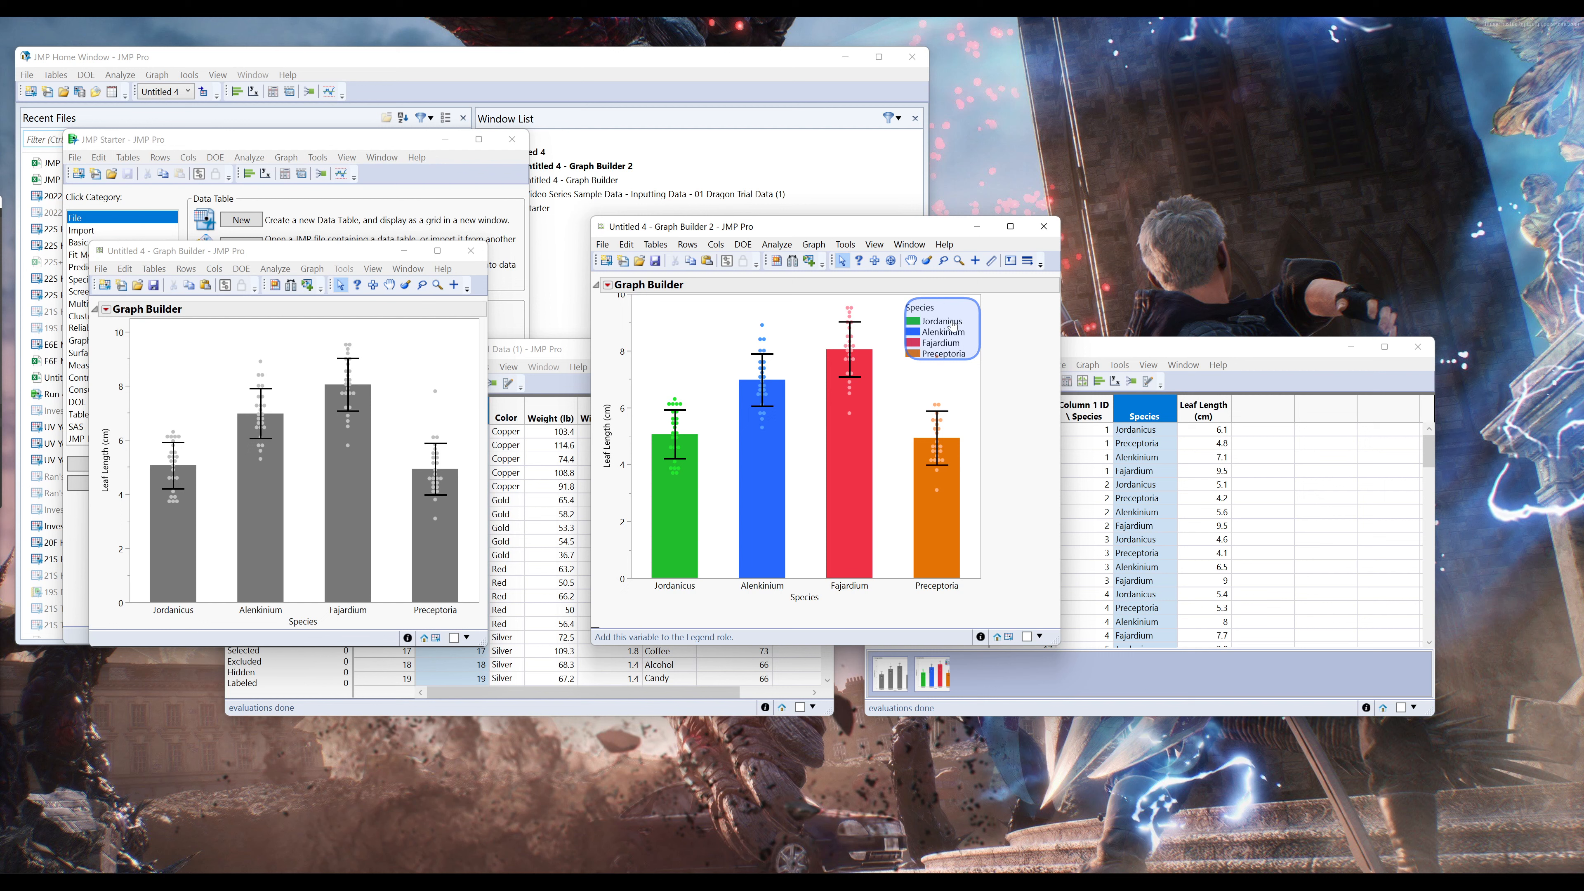
pyautogui.moveTo(953, 329); pyautogui.dragTo(1048, 390)
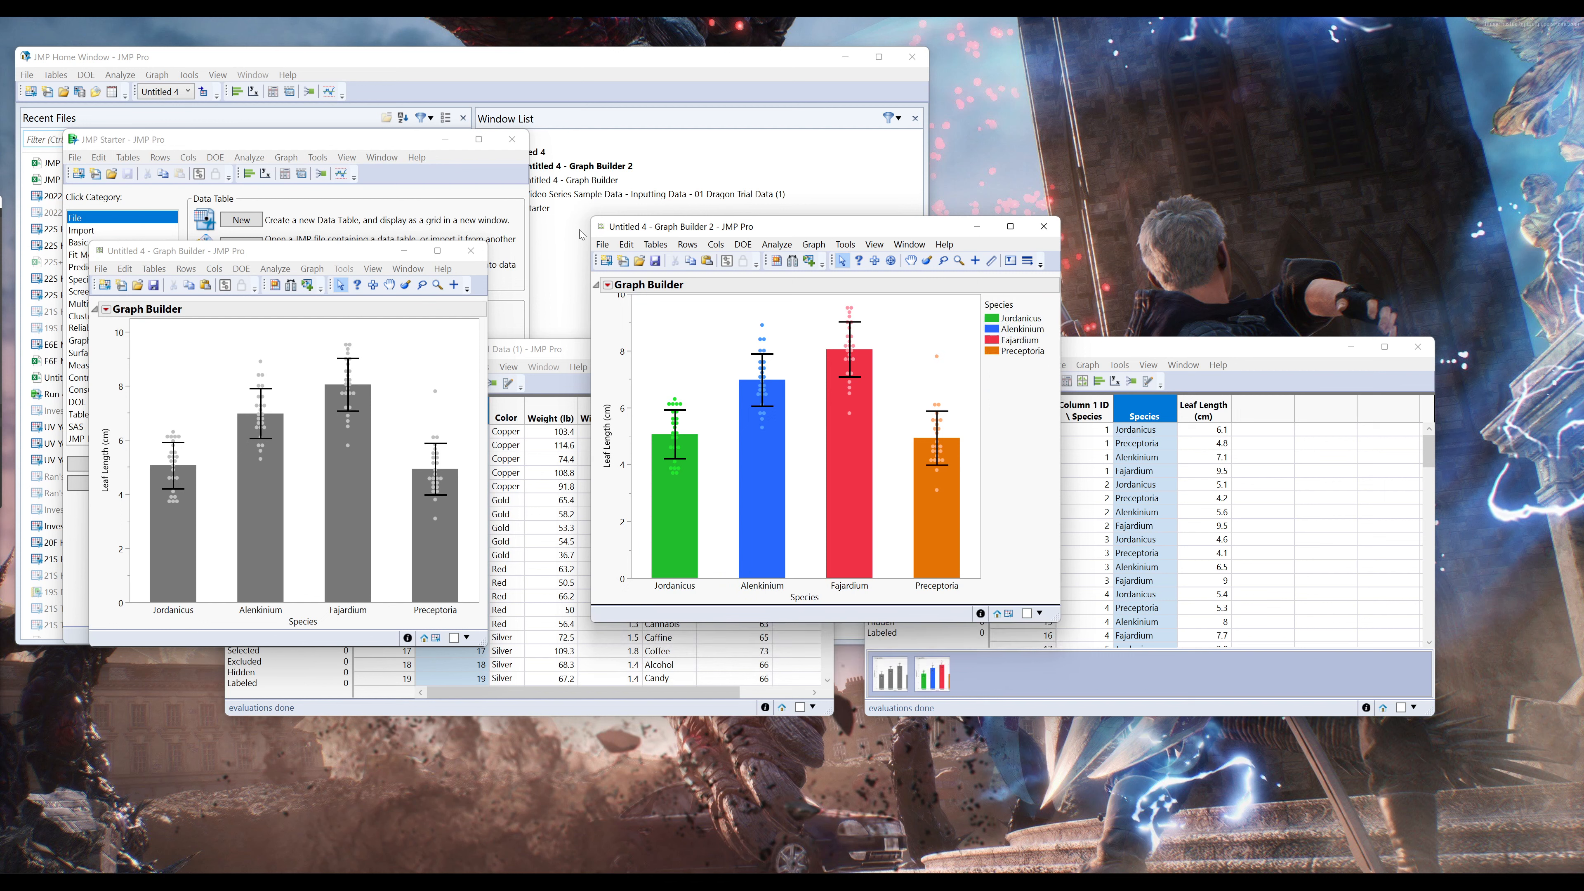
# - Reposition the colored graph's window and adjust the Leaf Length axis slightly so its 10 label fits fully
pyautogui.moveTo(742, 225); pyautogui.dragTo(781, 217)
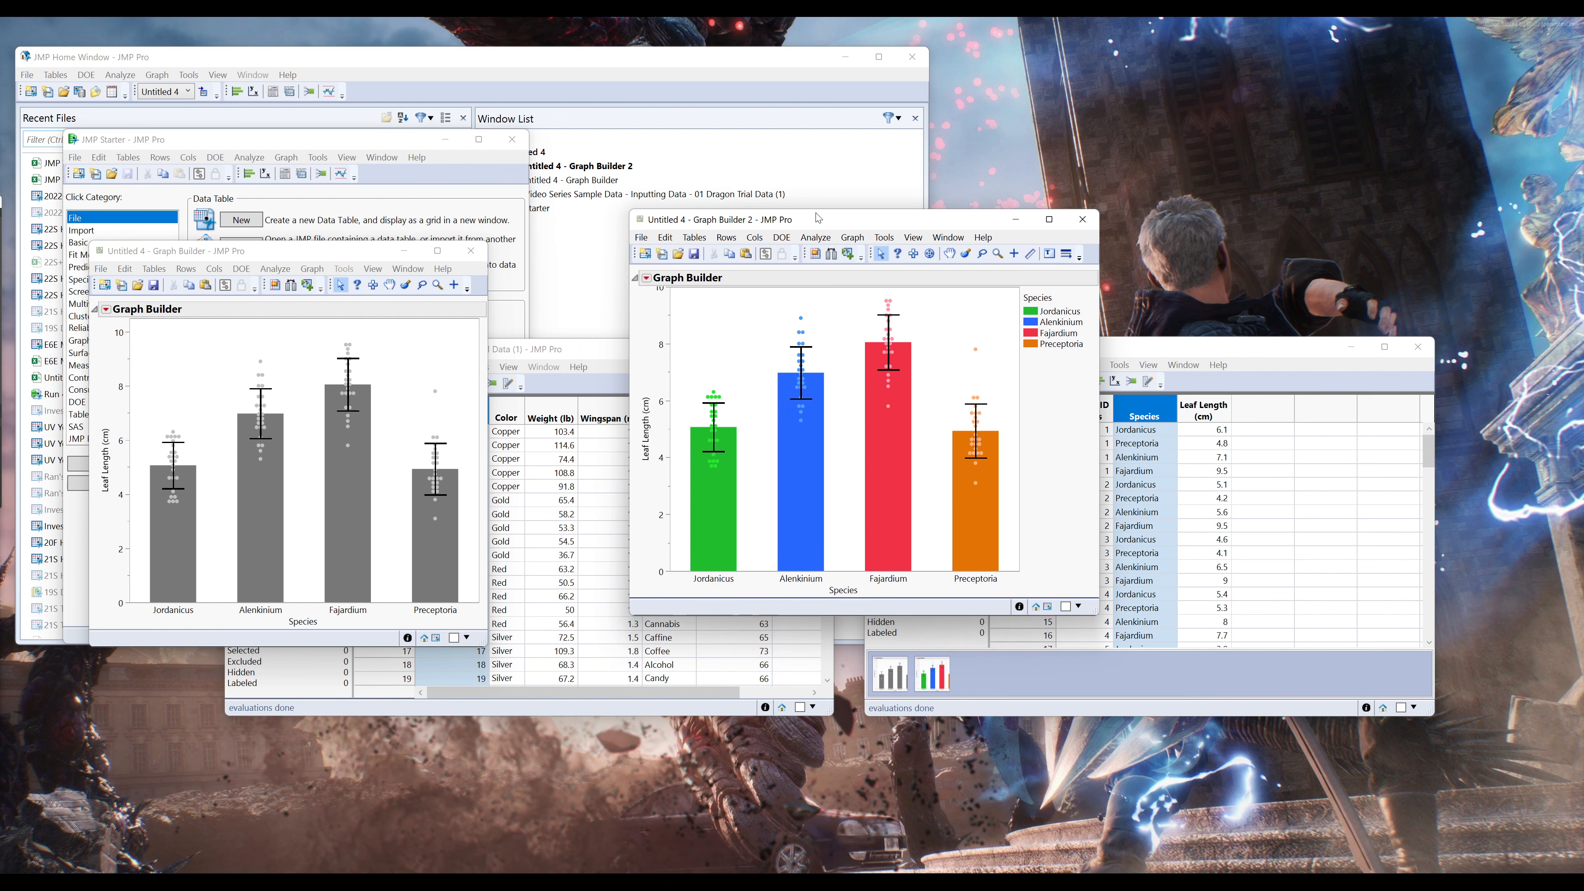
pyautogui.click(665, 237)
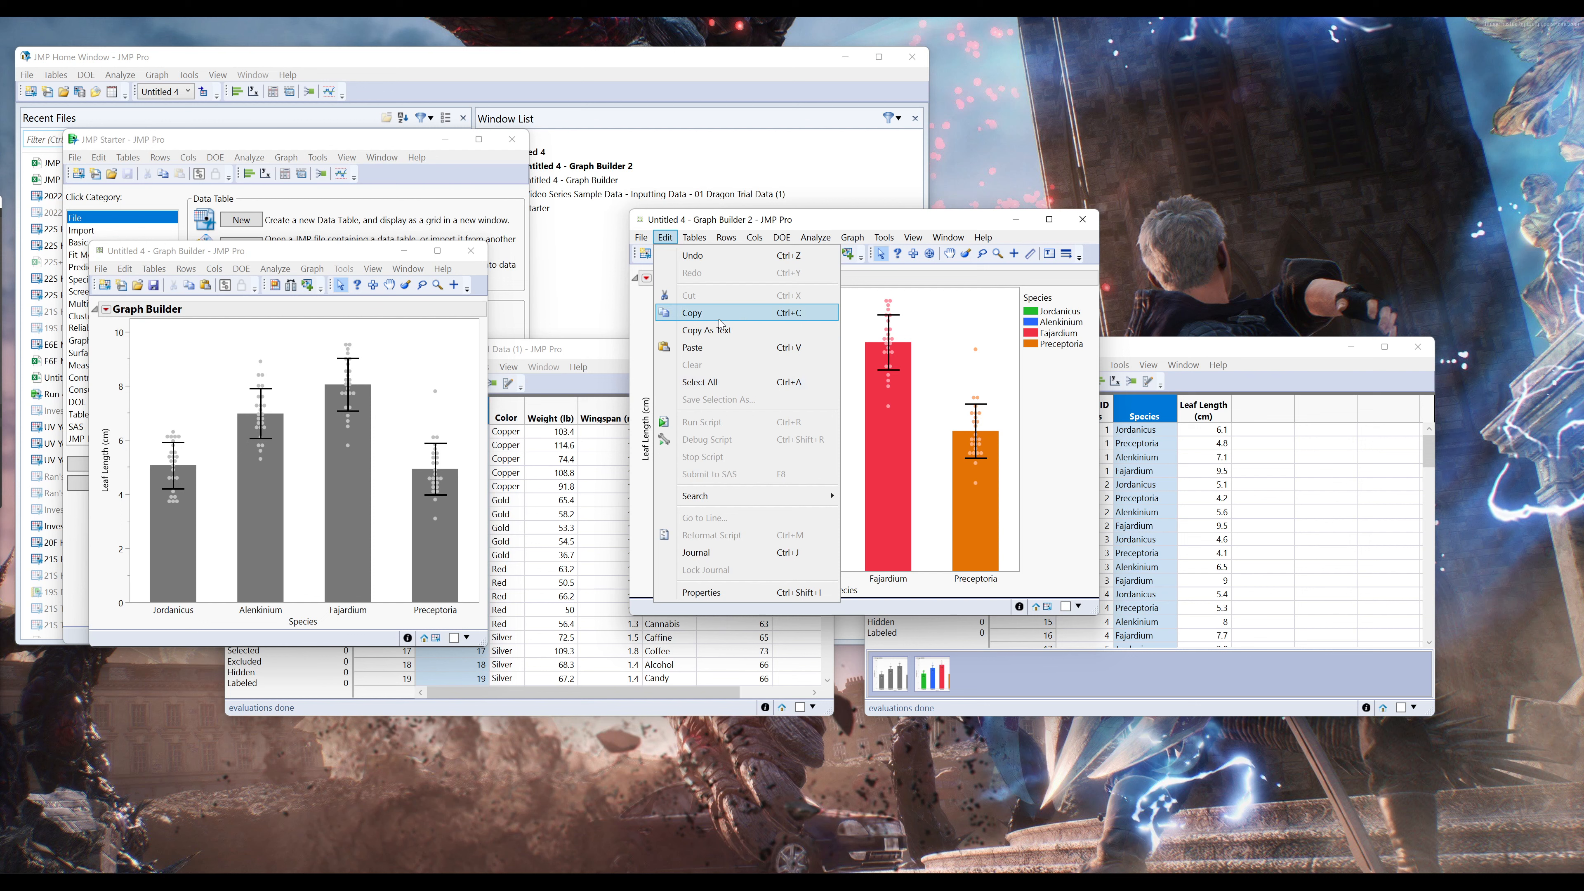
pyautogui.click(1051, 458)
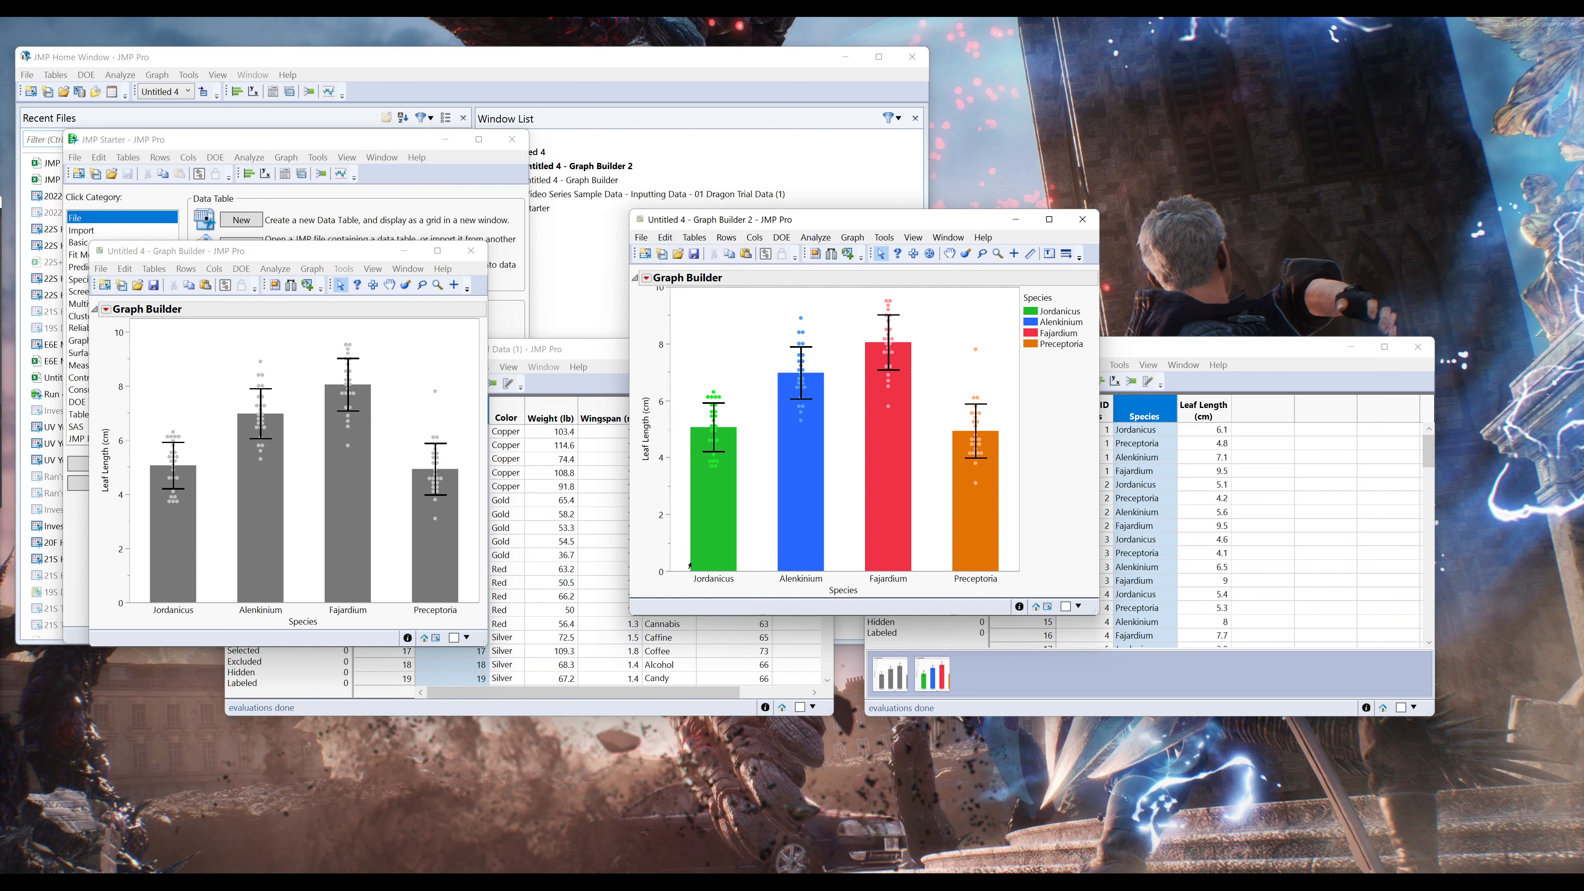
pyautogui.moveTo(659, 290); pyautogui.dragTo(661, 302)
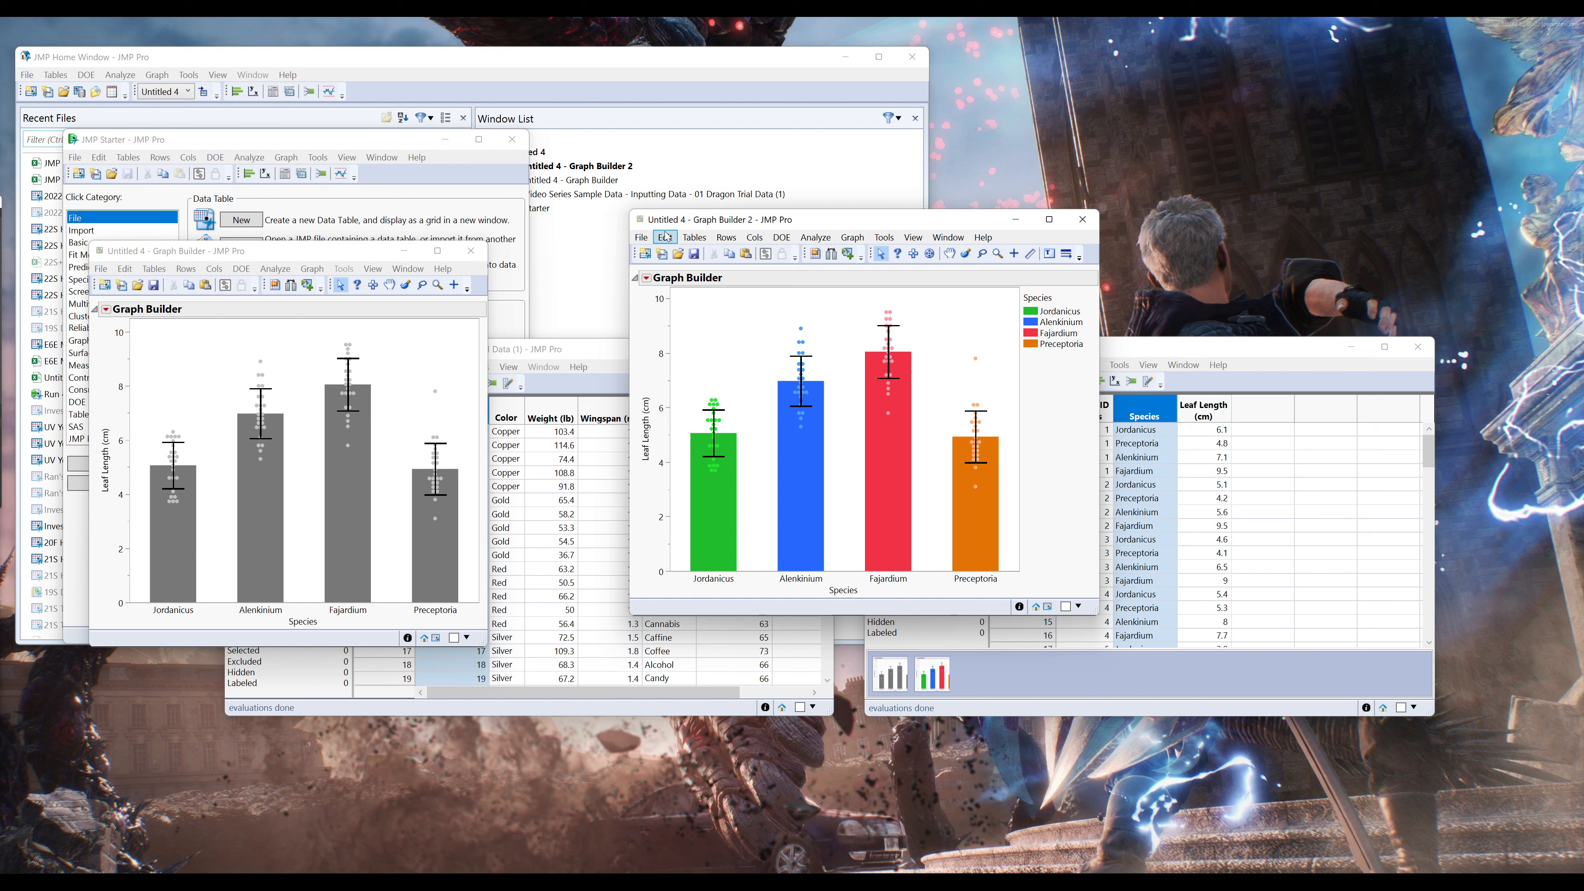
# - View the export formats for the colored graph, including Image as PNG, and leave without exporting
pyautogui.click(642, 237)
pyautogui.click(681, 411)
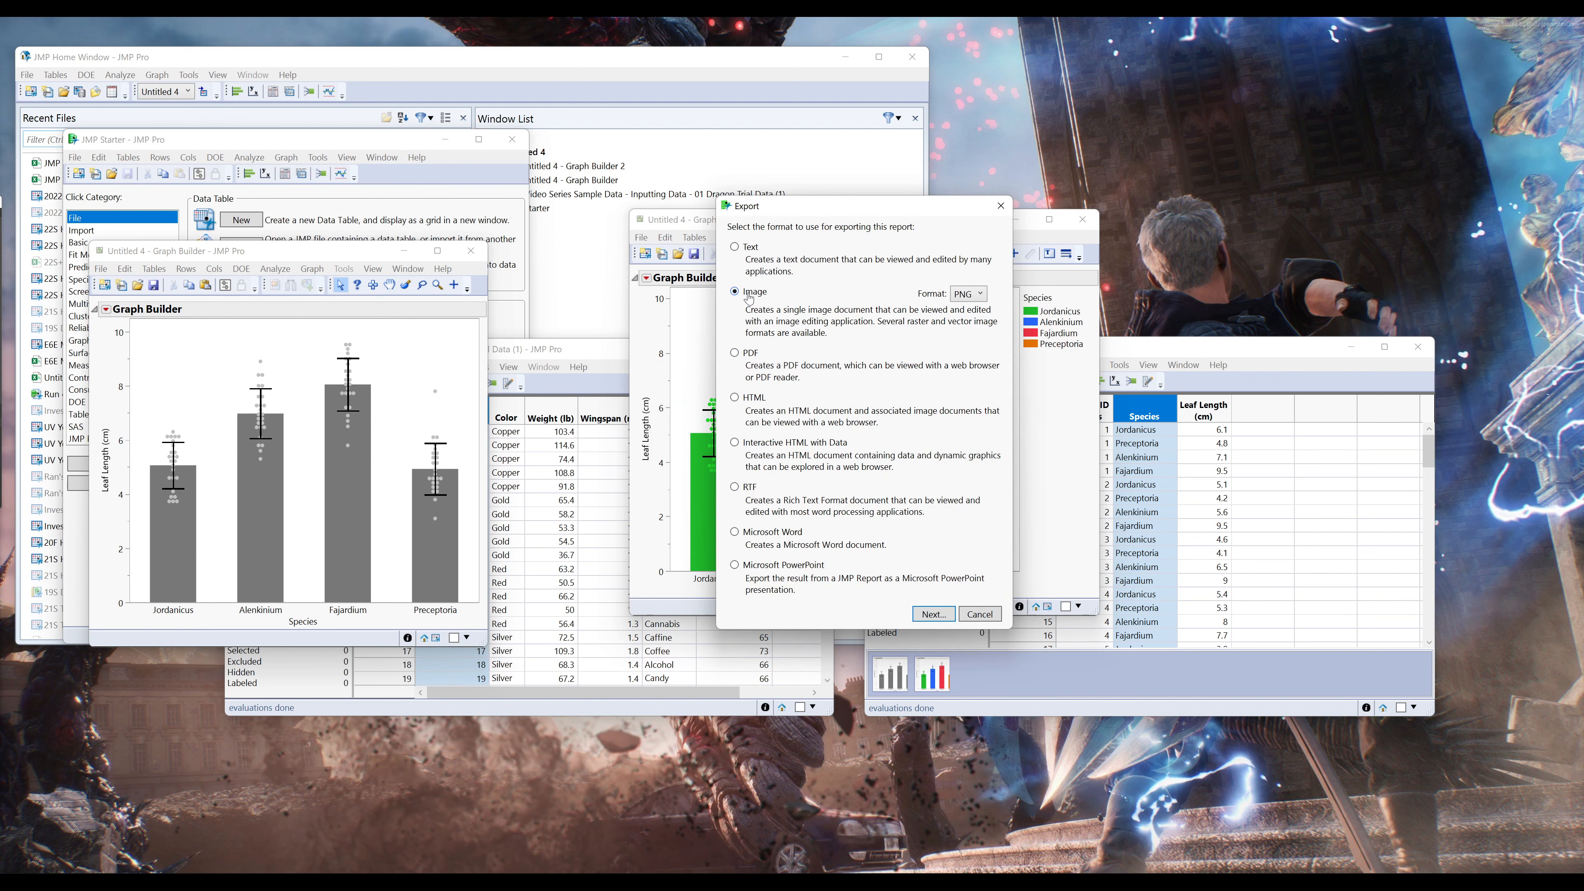
pyautogui.click(980, 614)
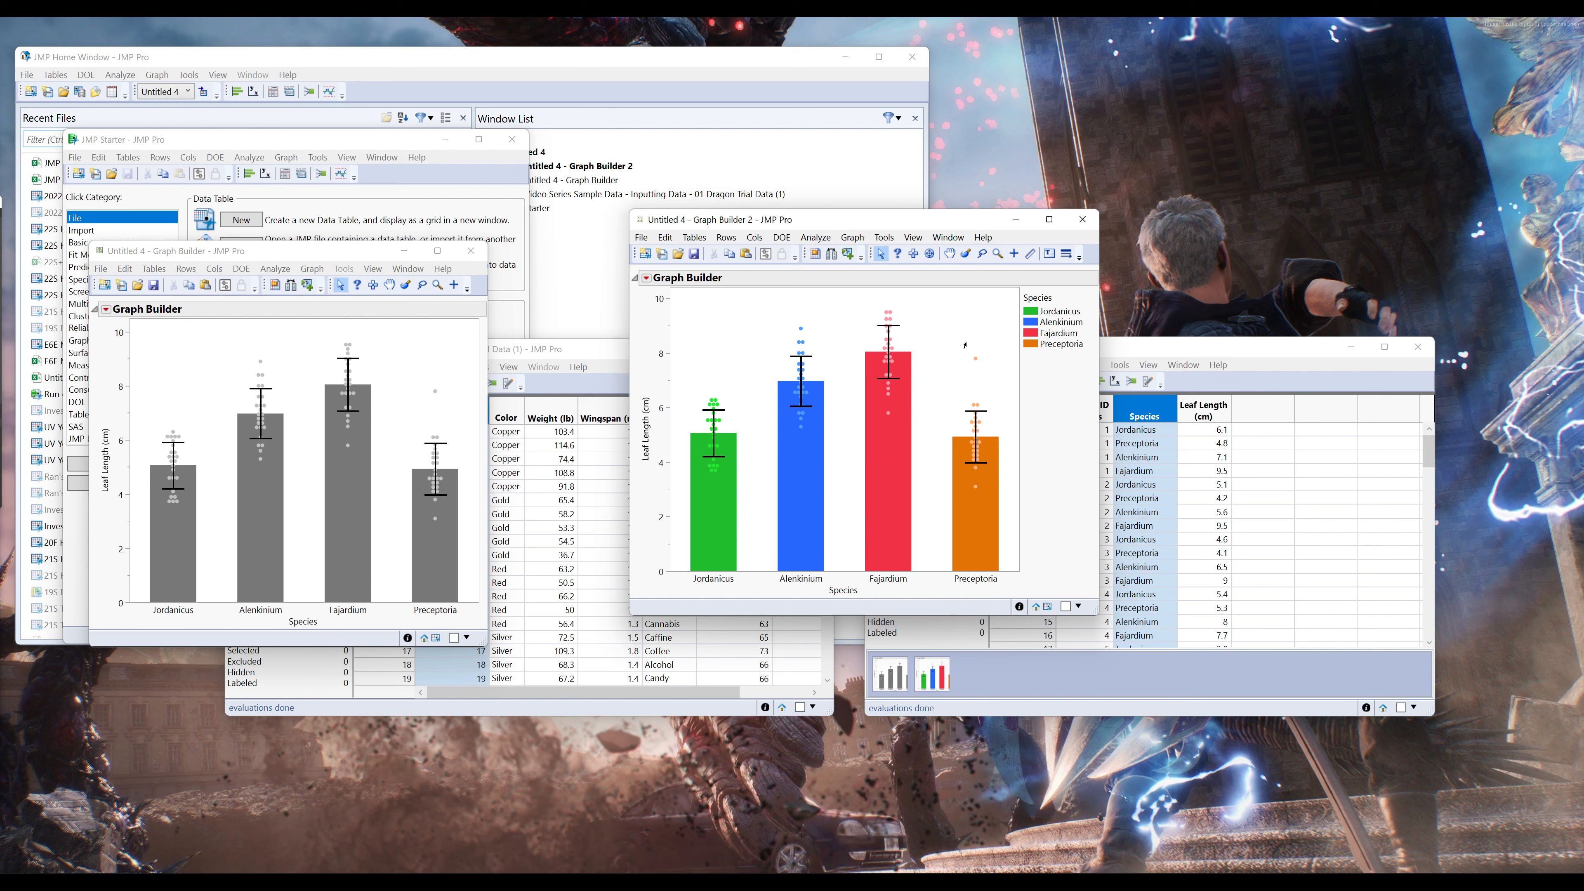
# - Select the outlying Preceptoria point above the error bar, singly and with a selection box, clearing the selection each time
pyautogui.click(971, 357)
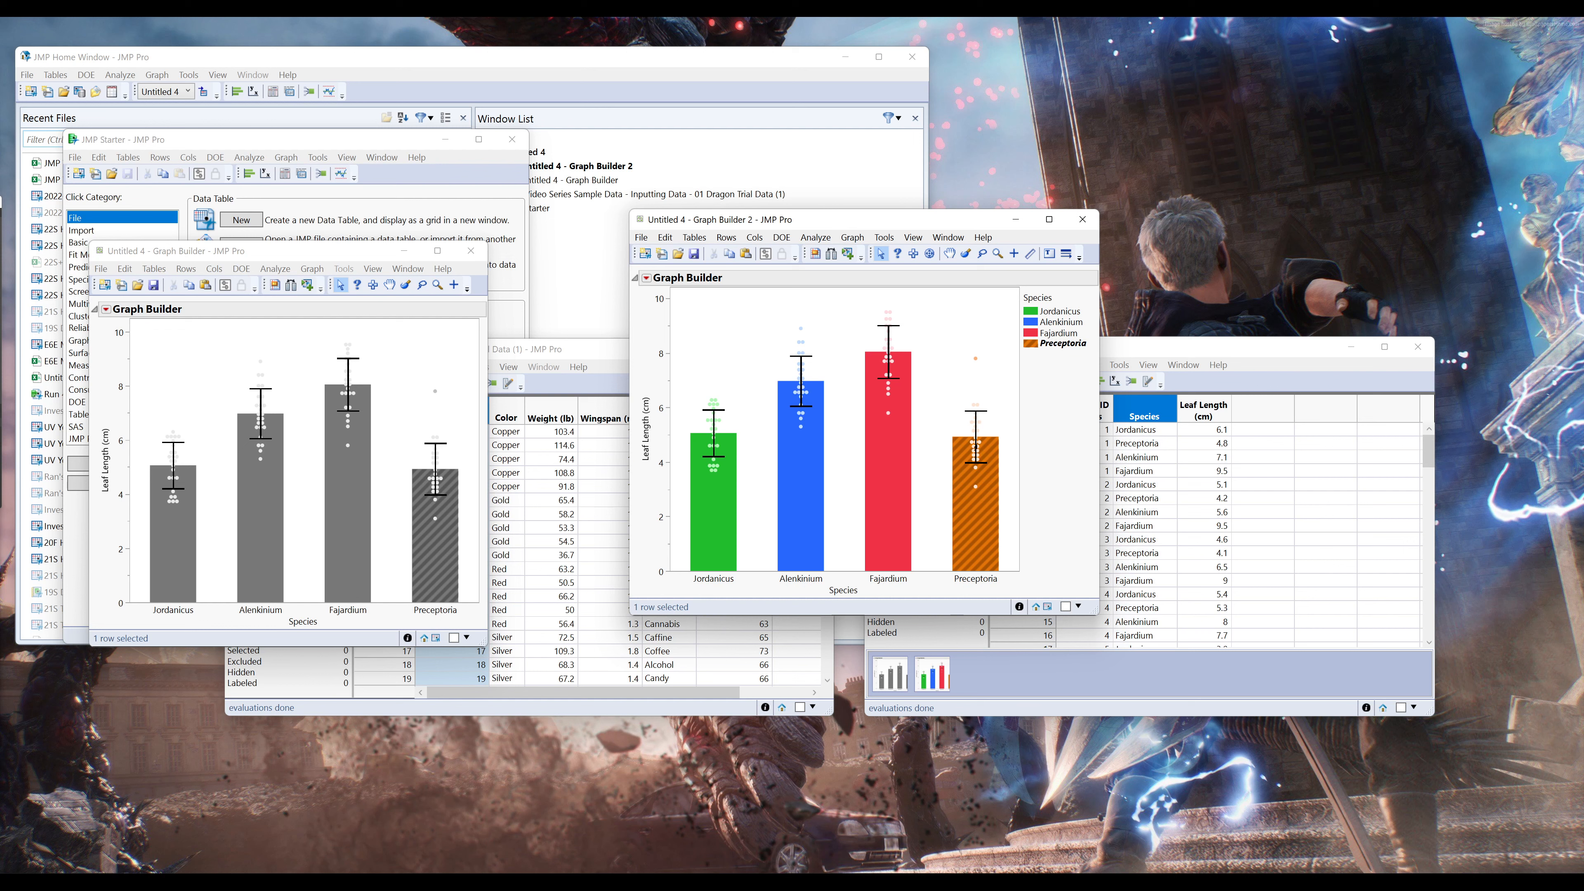
pyautogui.click(968, 384)
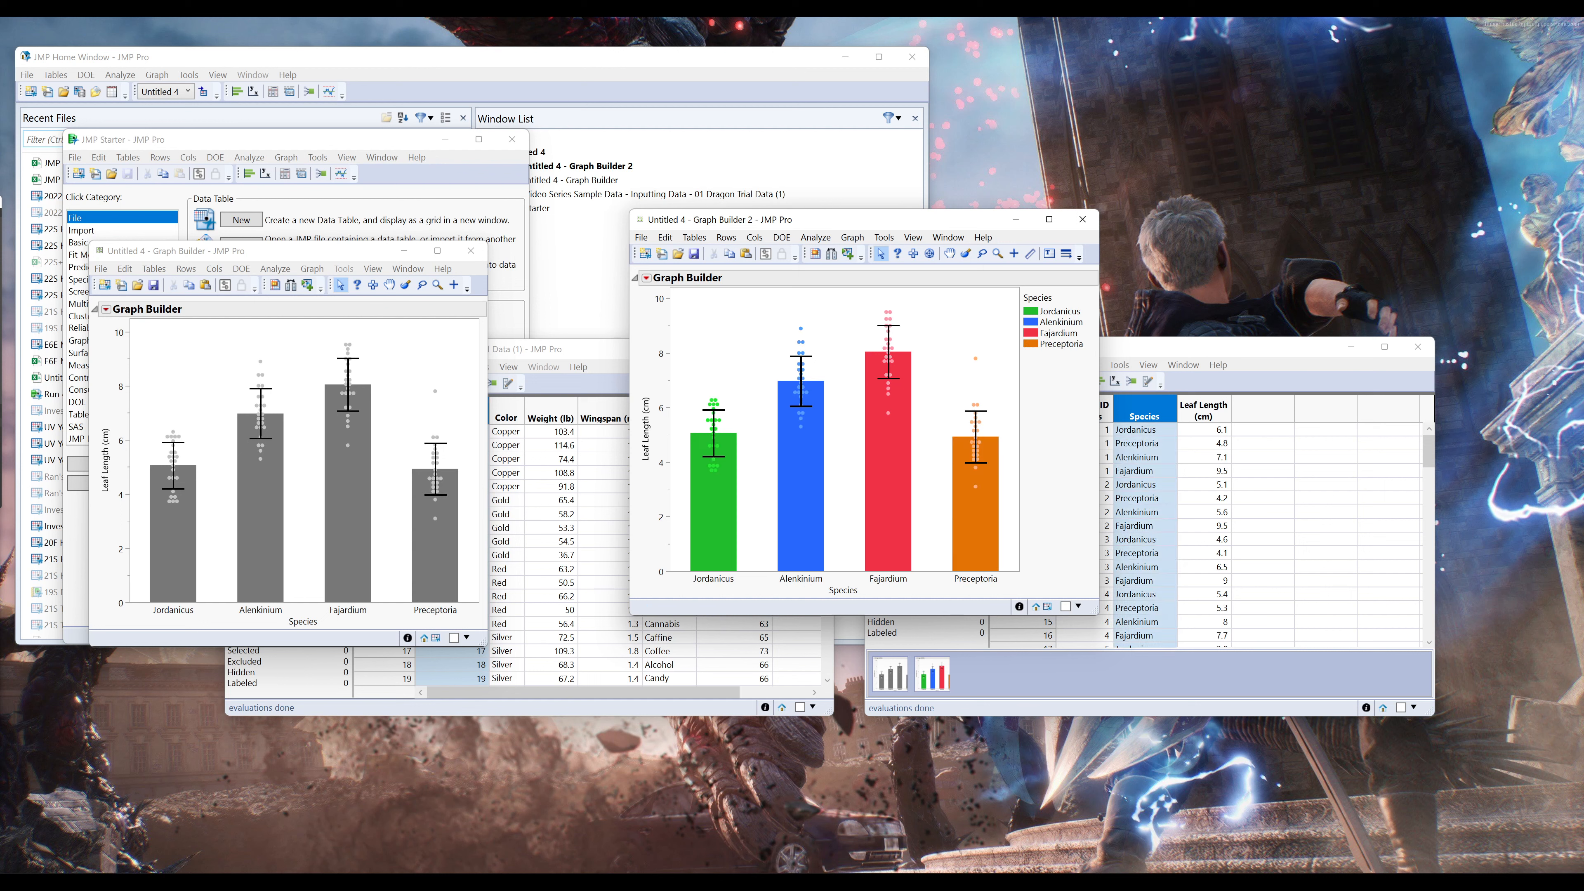
pyautogui.moveTo(925, 329); pyautogui.dragTo(992, 397)
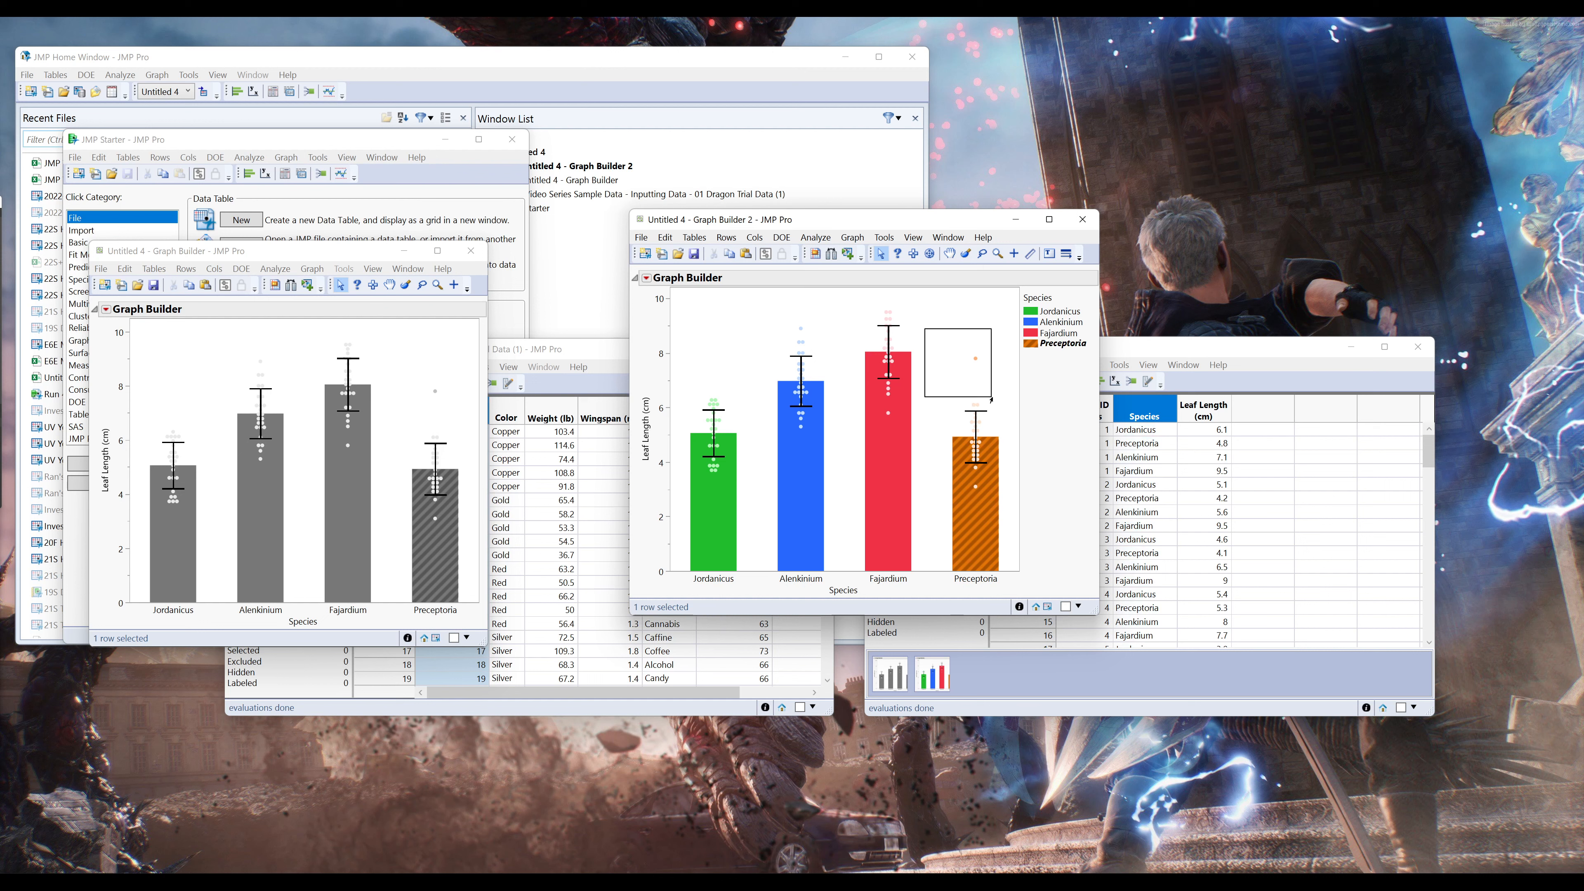
pyautogui.click(990, 377)
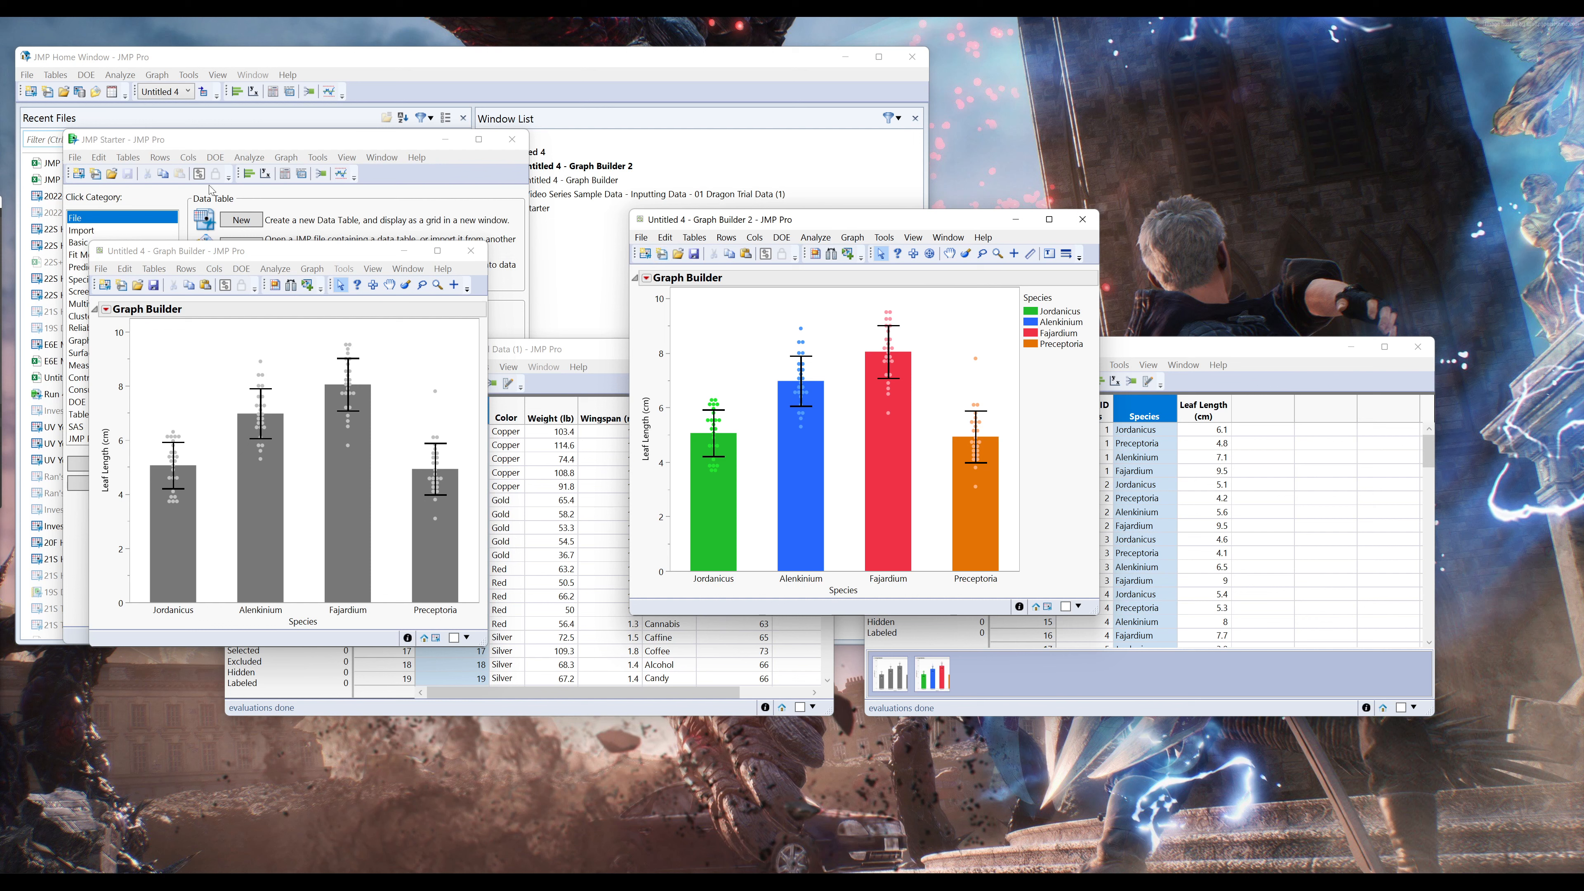